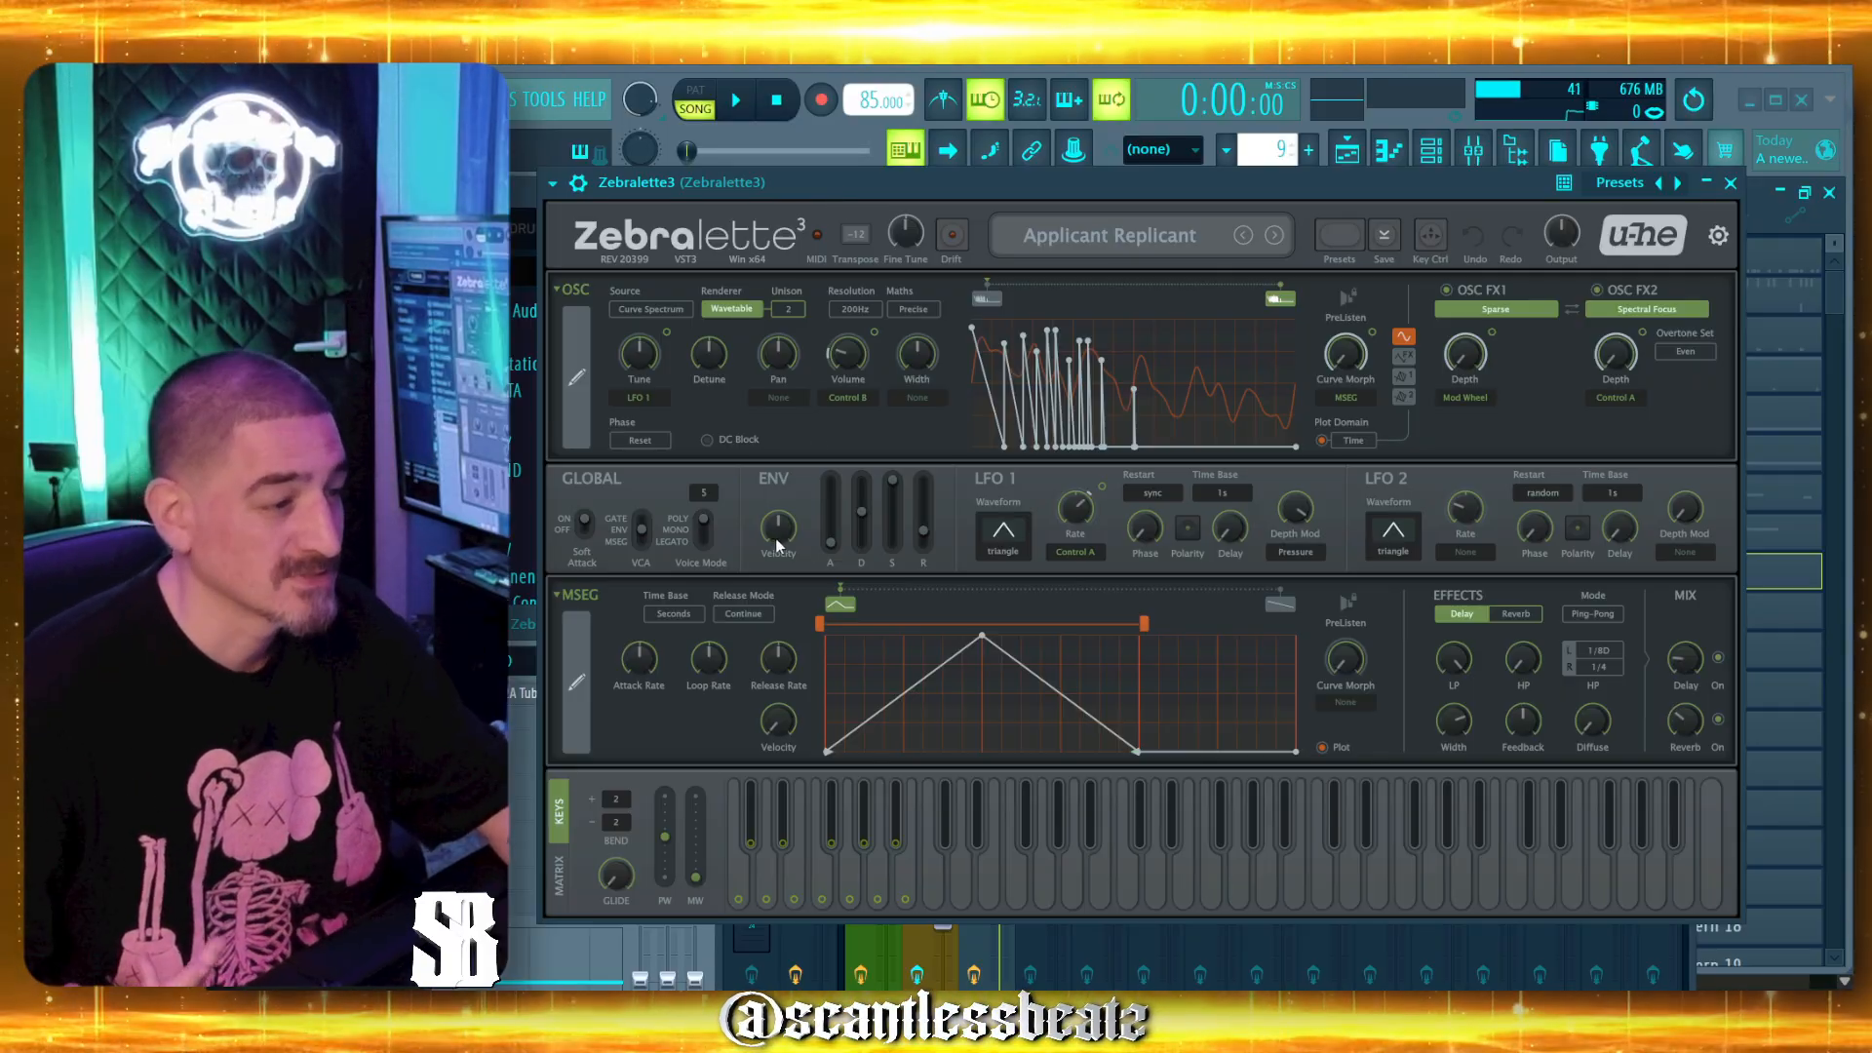
View the Zebralette 3 product page and its free download options in the browser, and return to FL Studio.
click(715, 656)
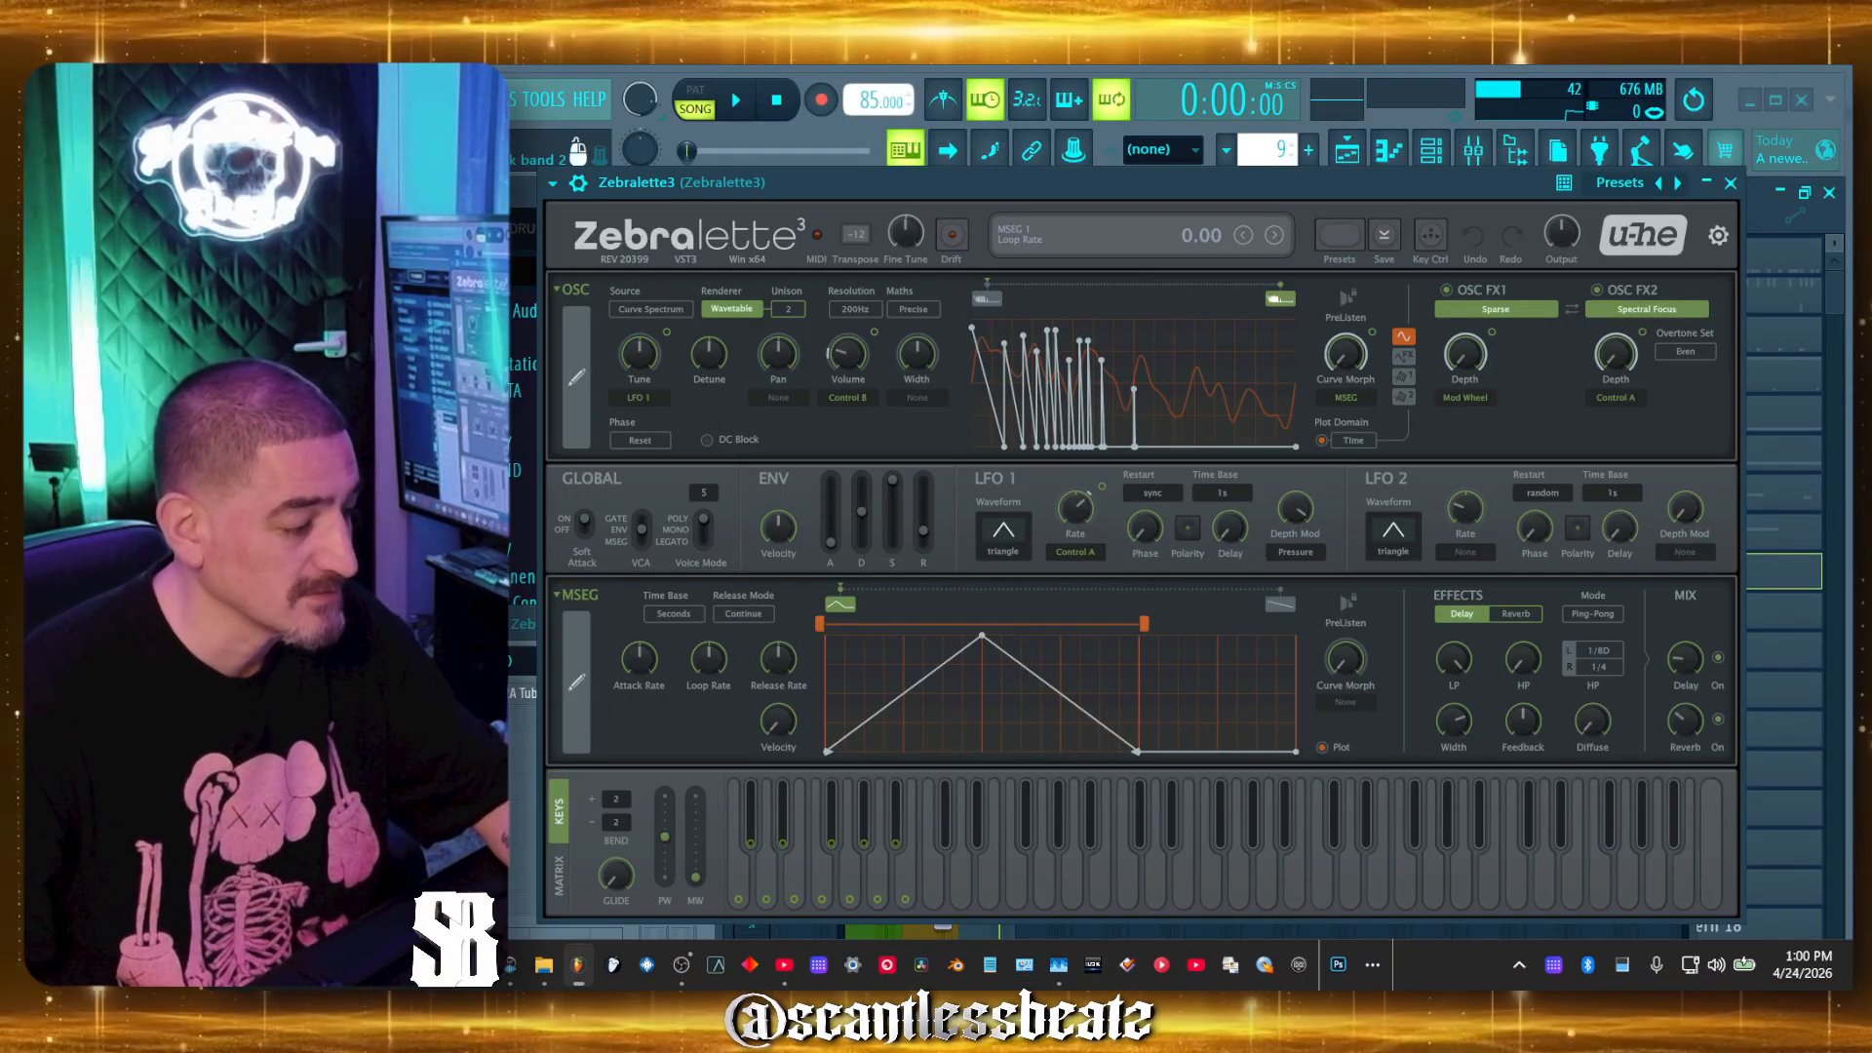
click(438, 965)
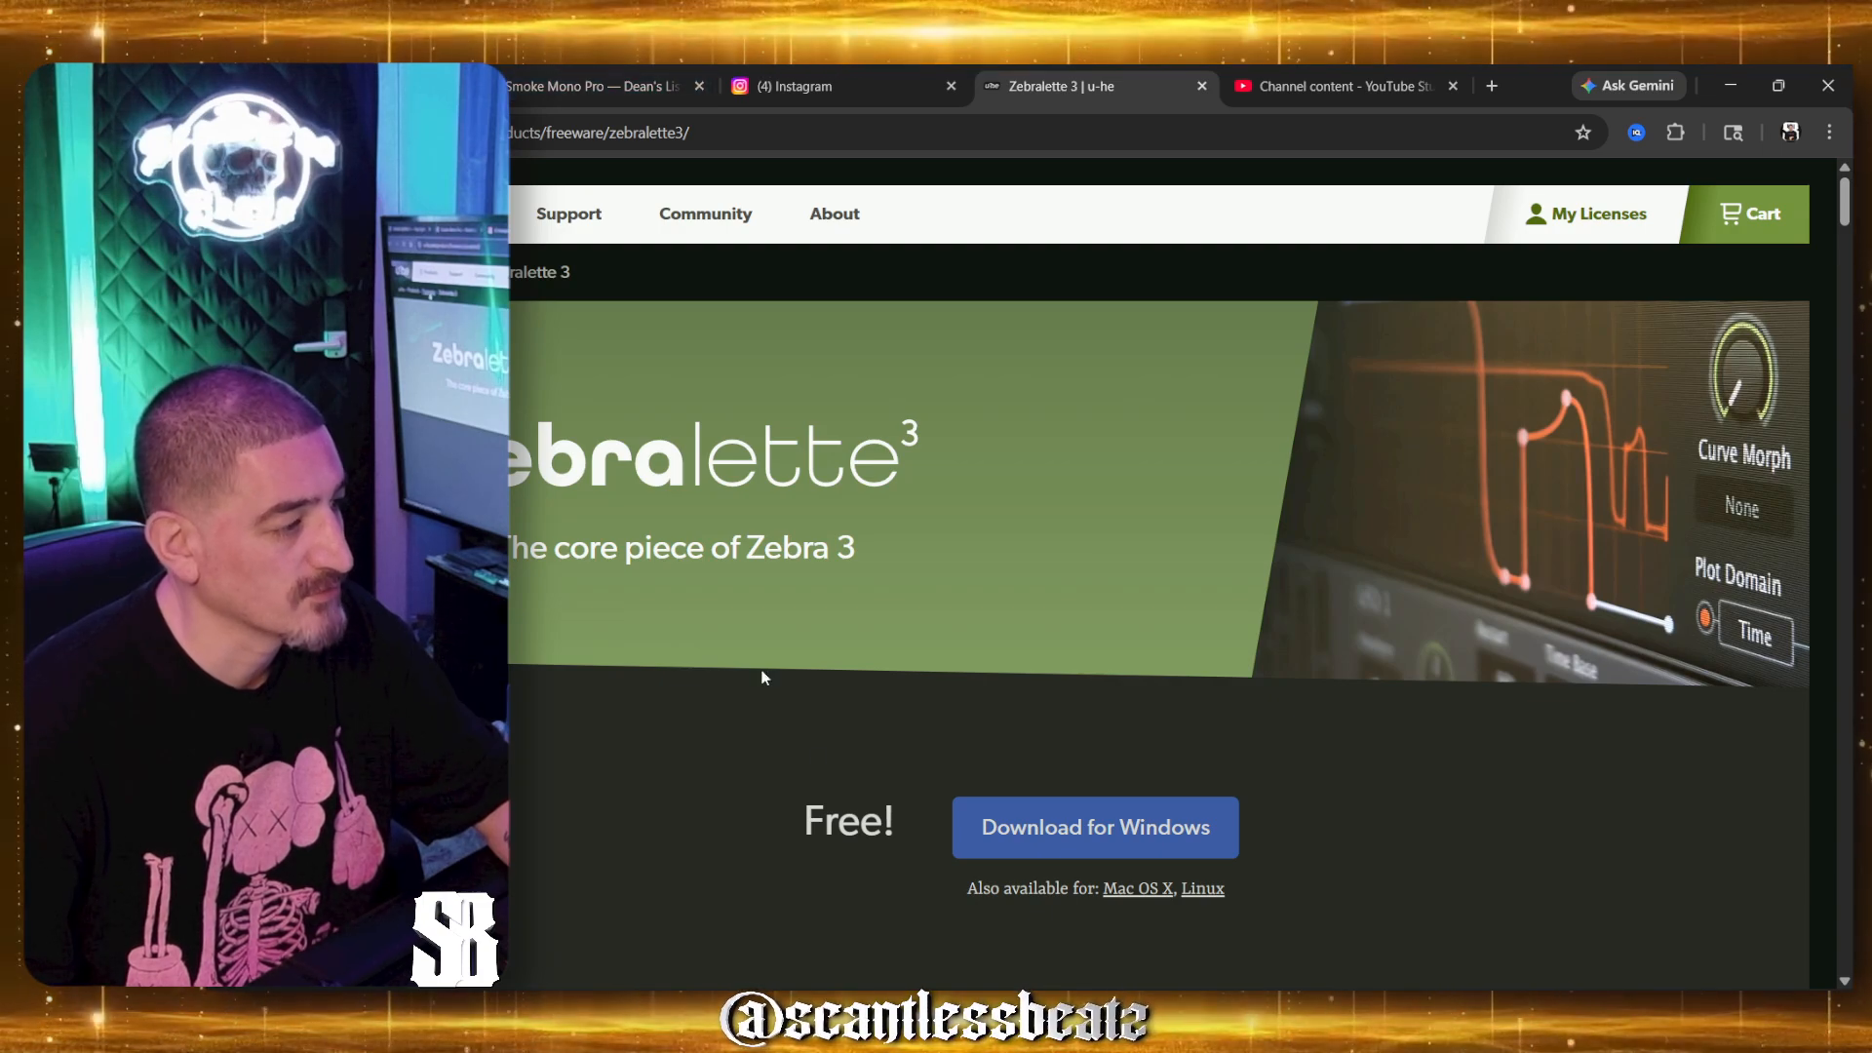
scroll(899, 743, down, 3)
scroll(899, 743, up, 3)
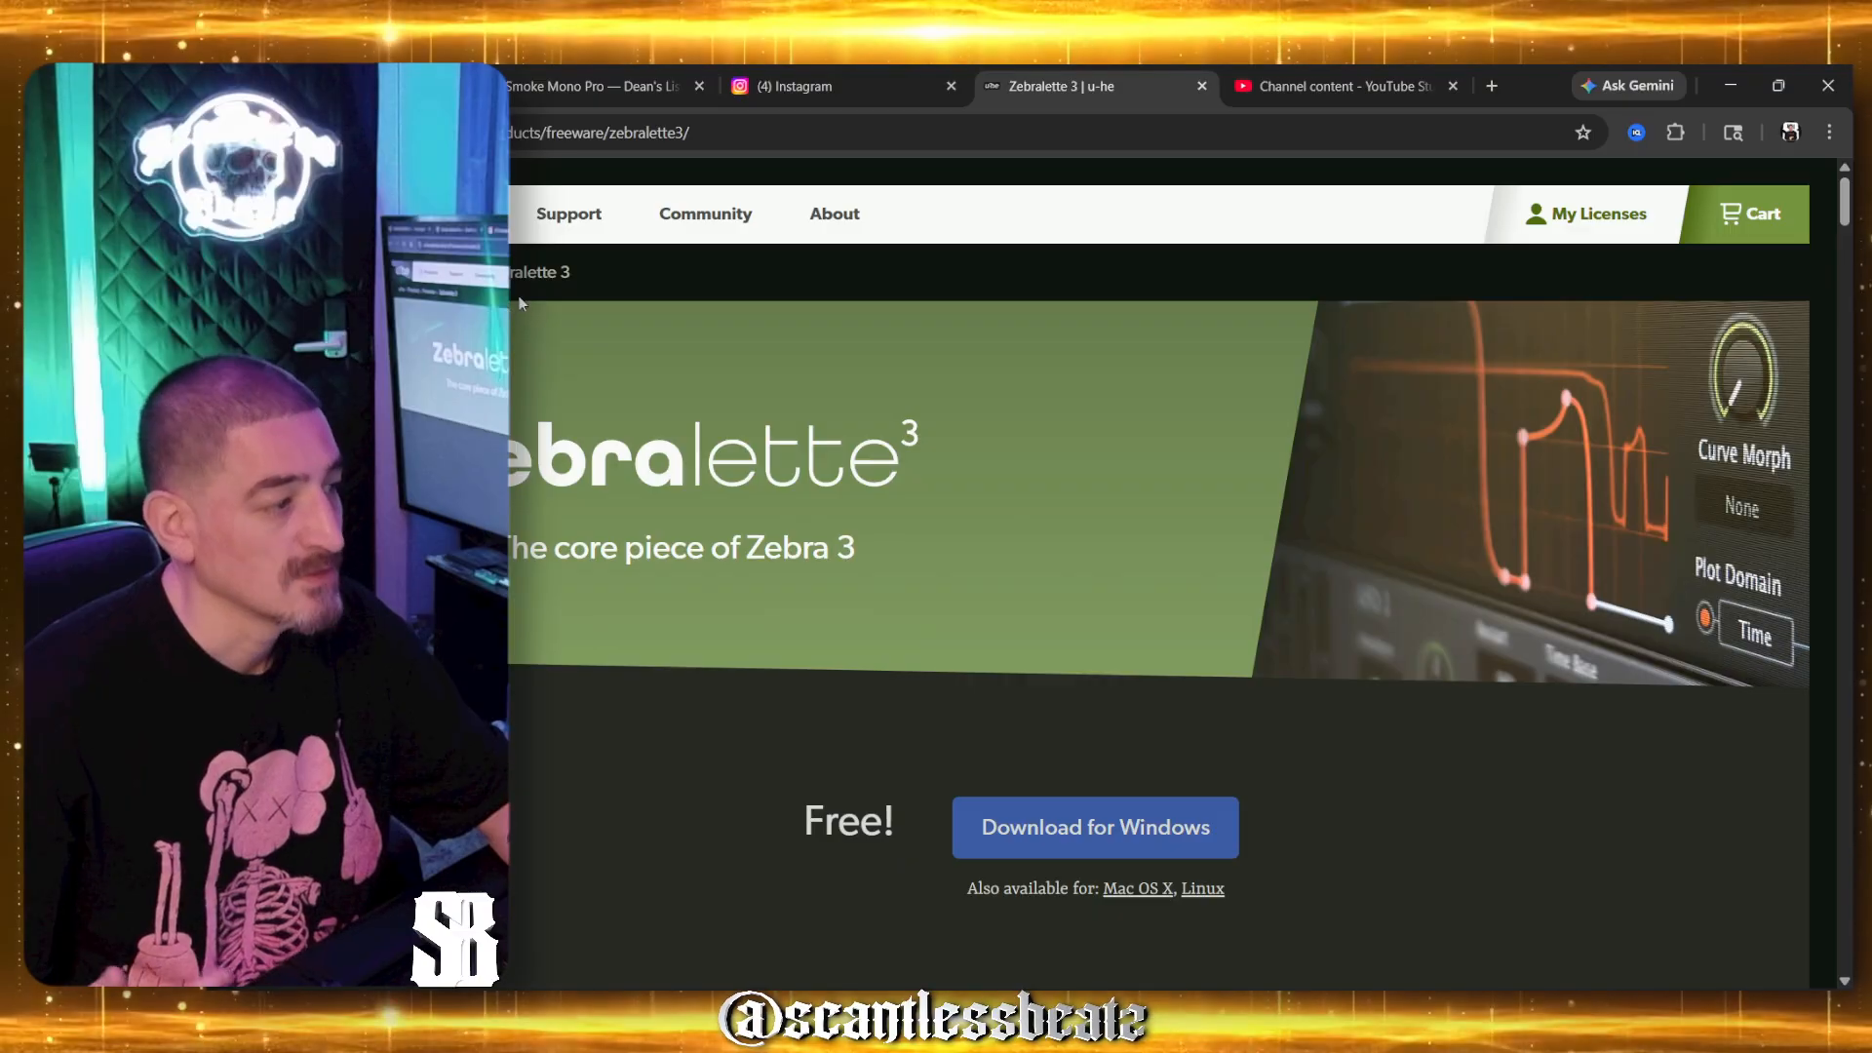
mouse_move(695, 962)
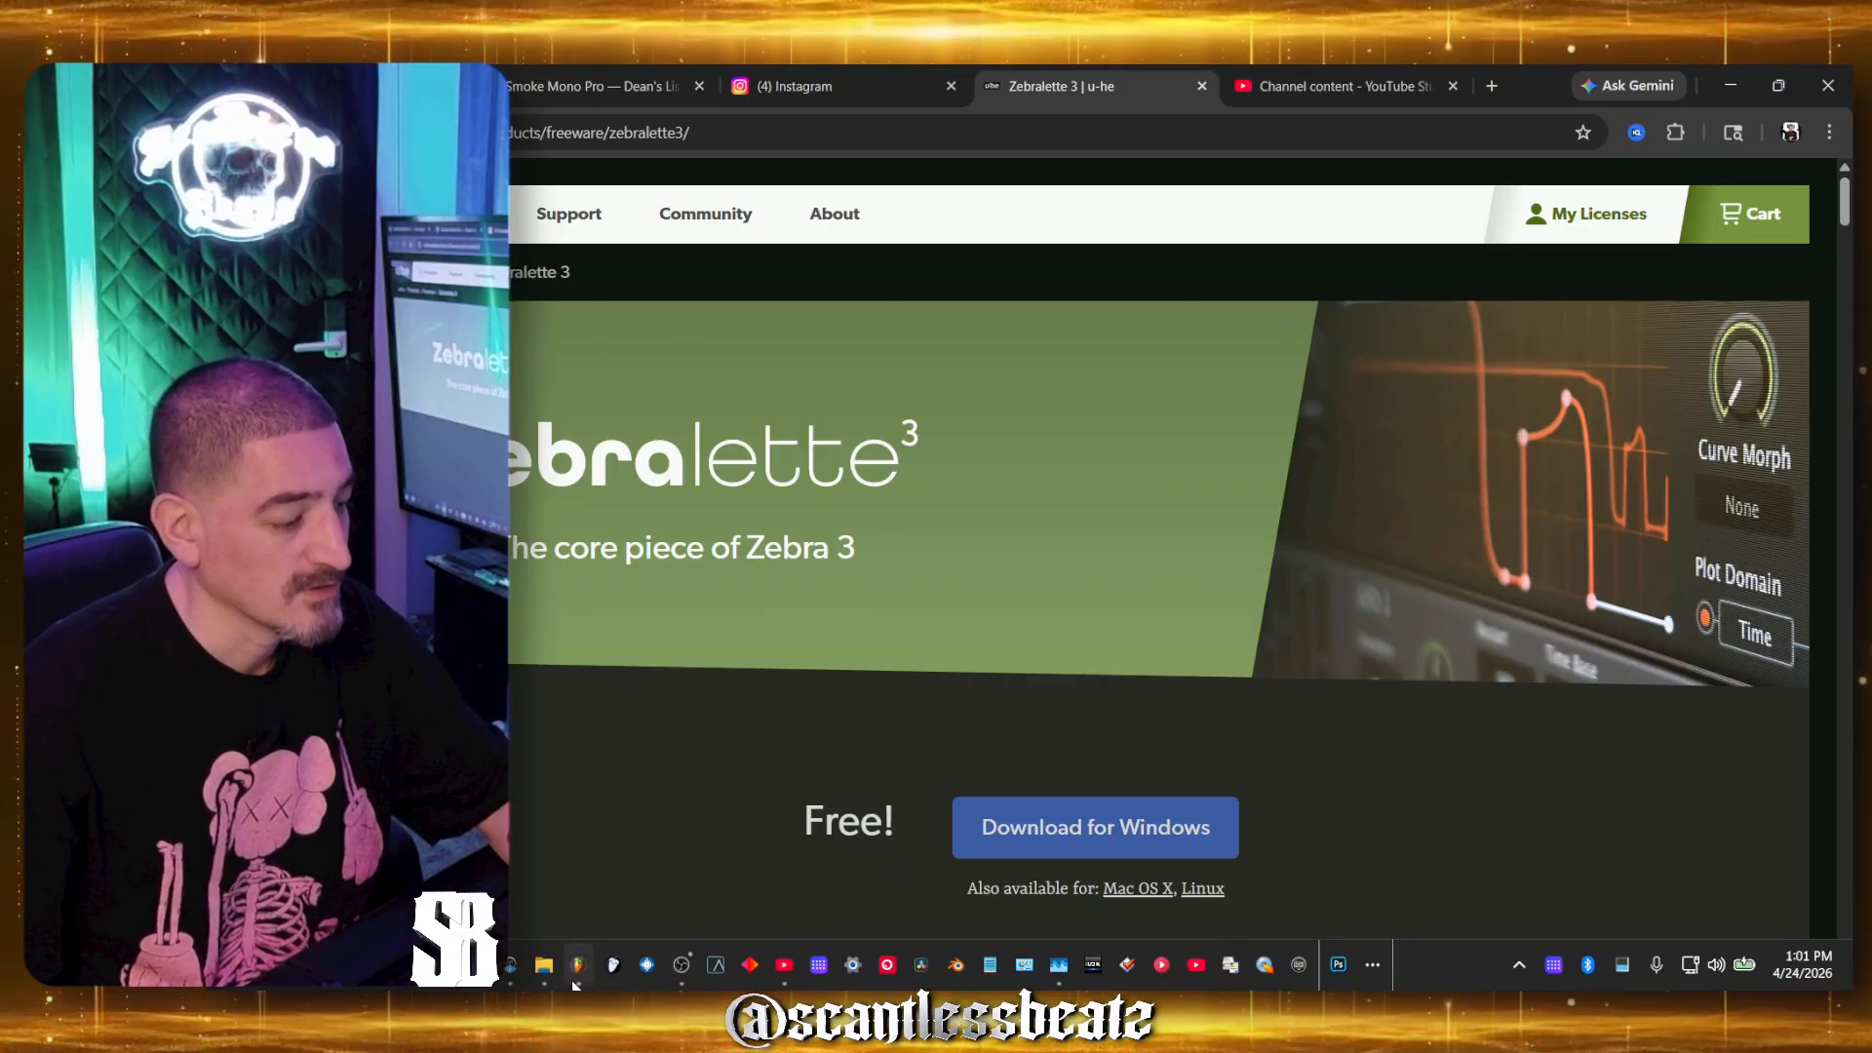
click(575, 968)
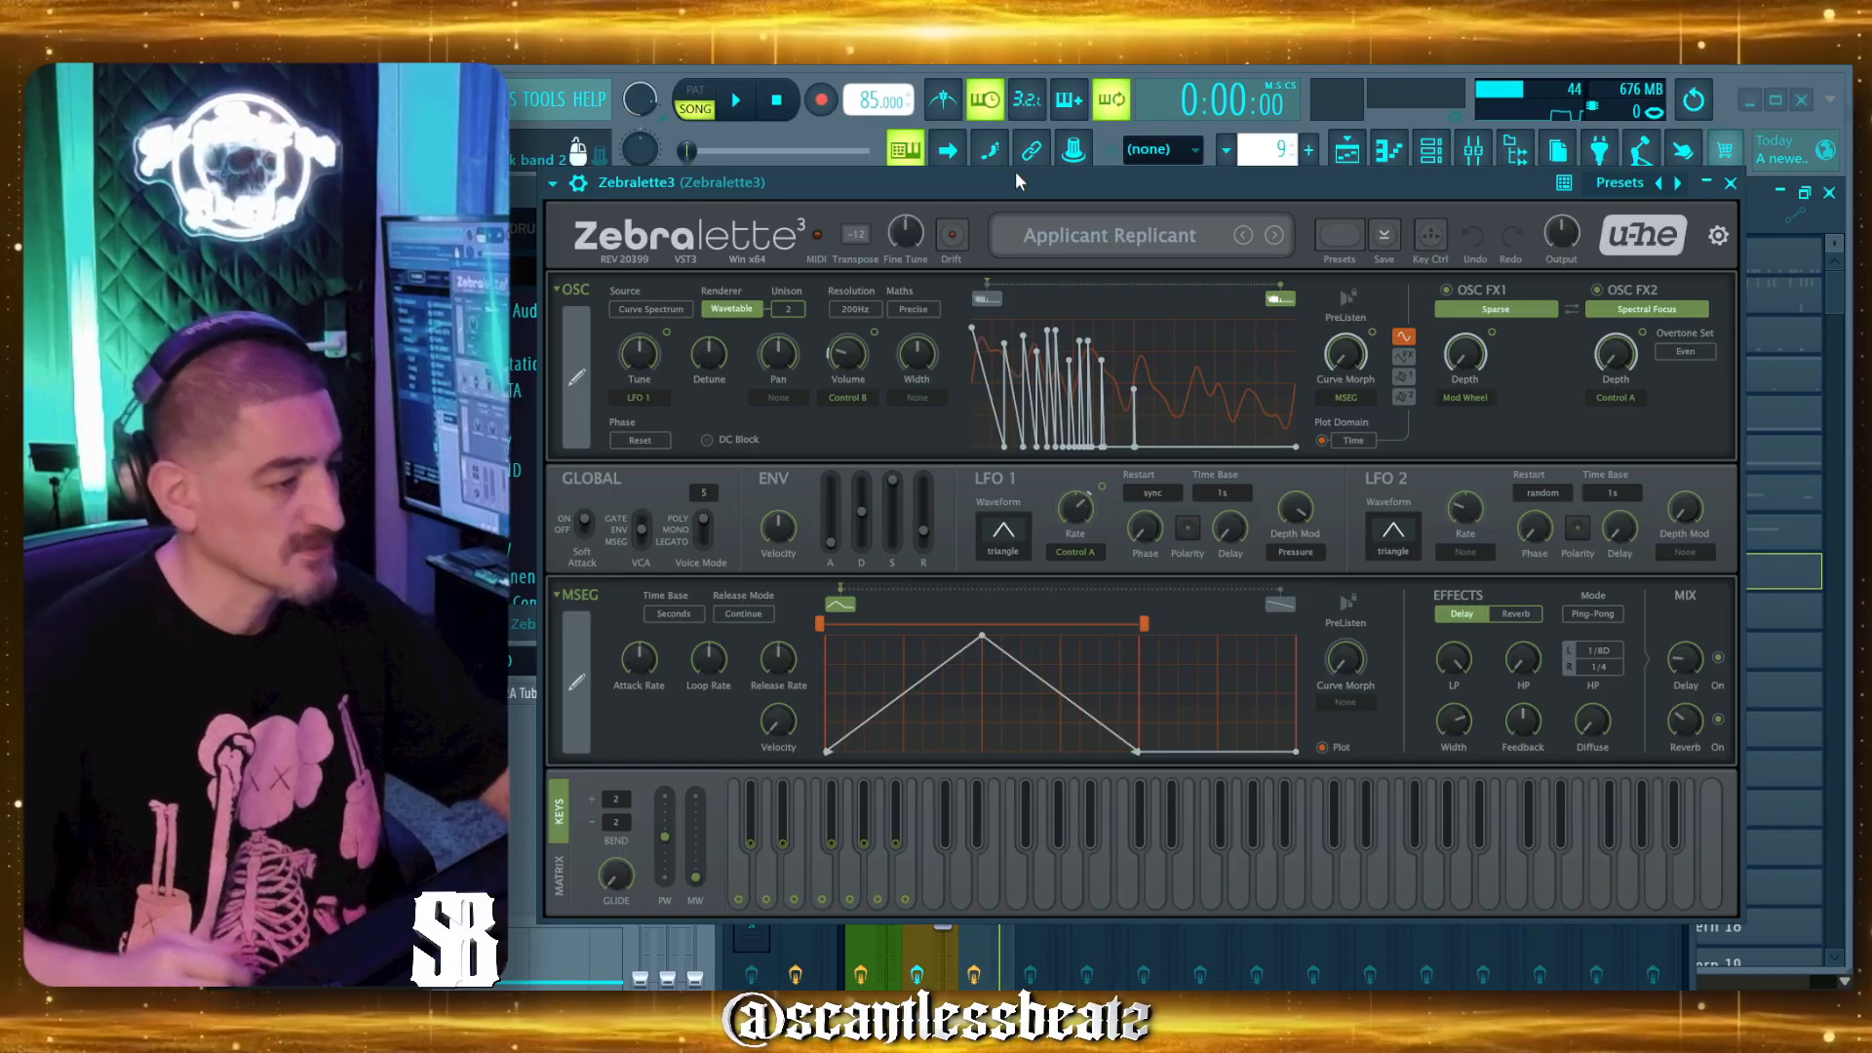
View the synth's preferences and MIDI controller assignment pages, and close the settings.
mouse_move(991, 183)
mouse_down()
mouse_move(998, 248)
mouse_move(998, 167)
mouse_up()
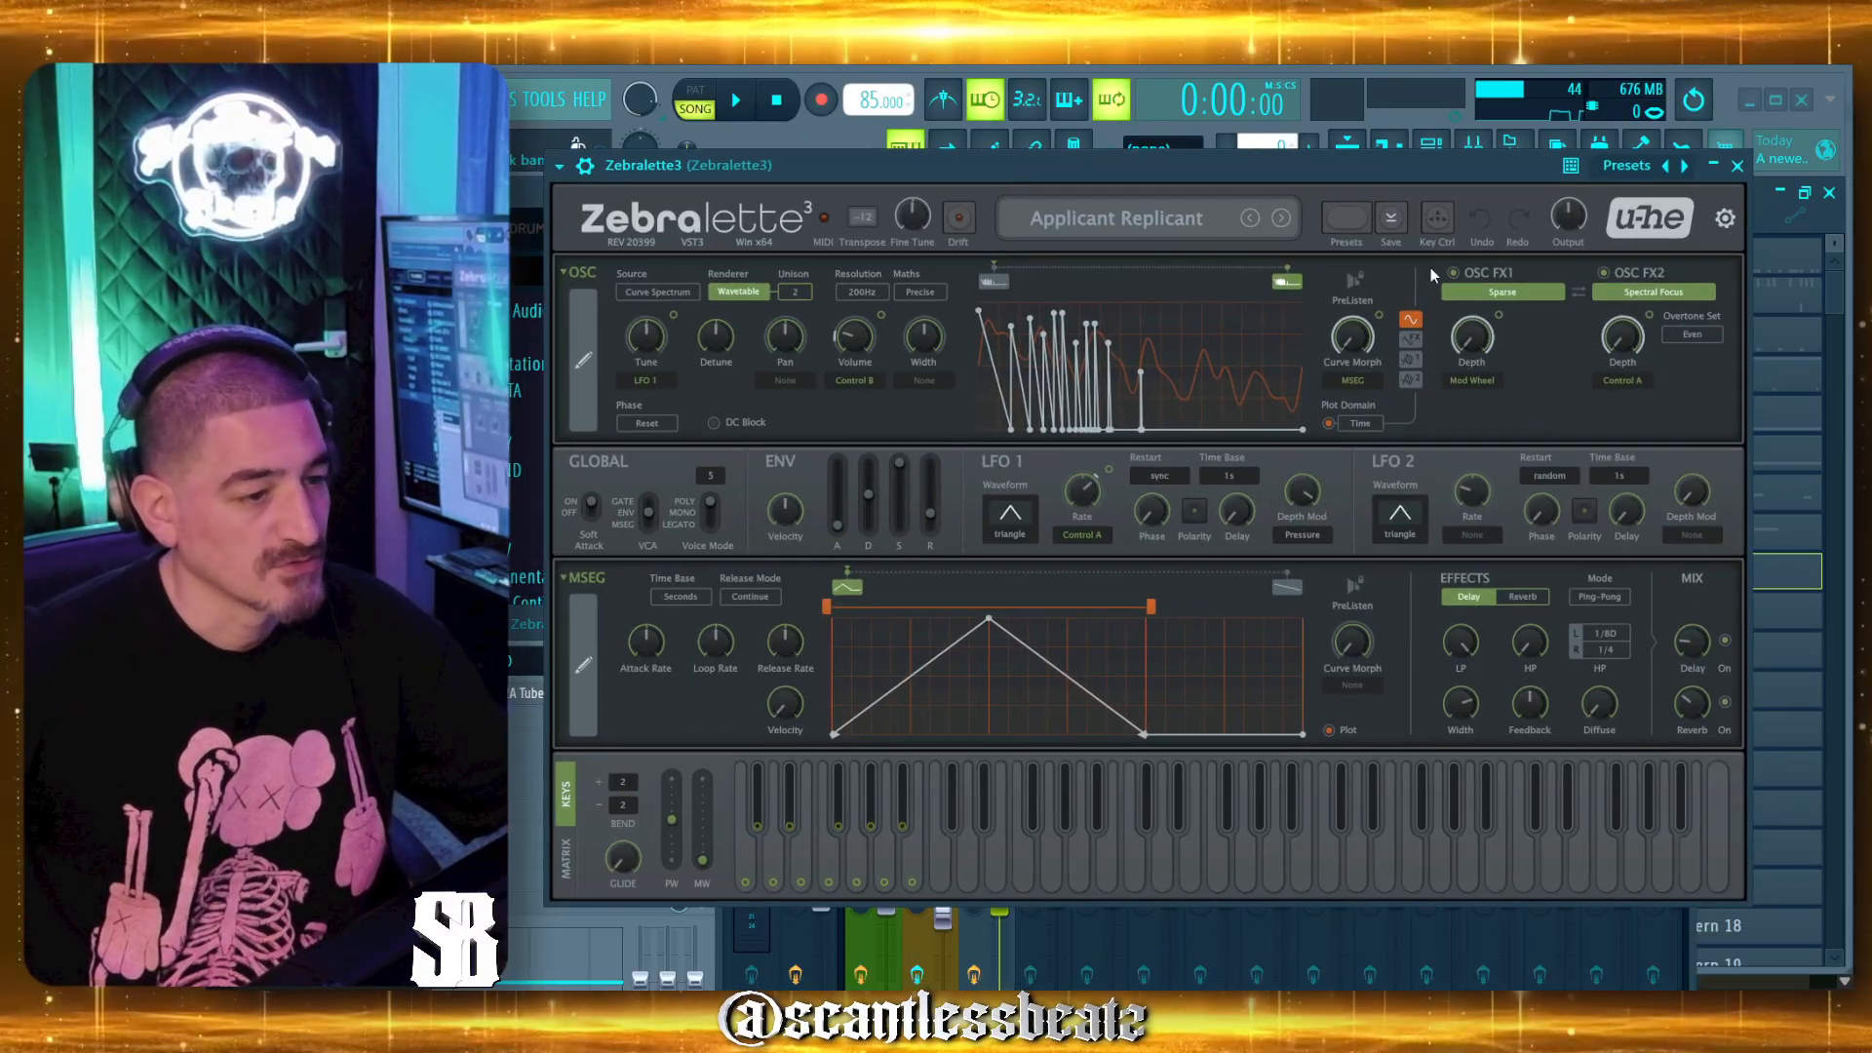
click(1725, 218)
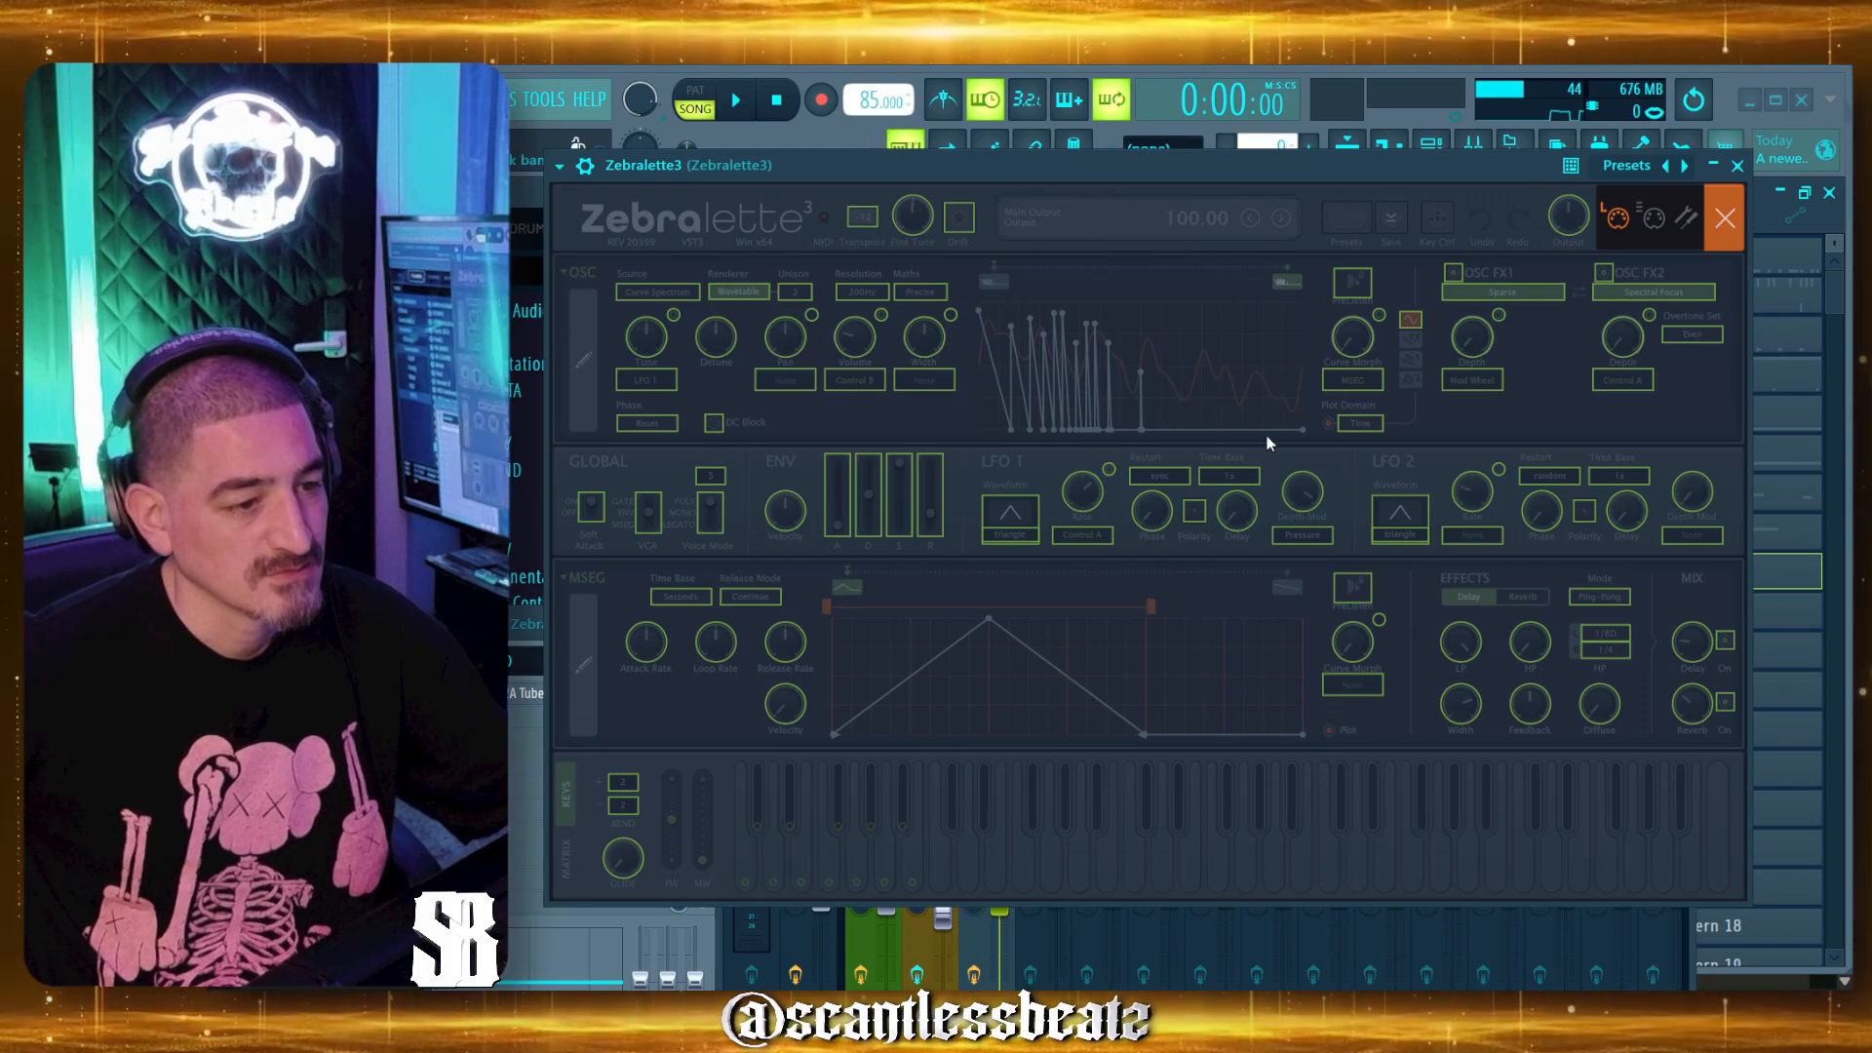
click(1686, 220)
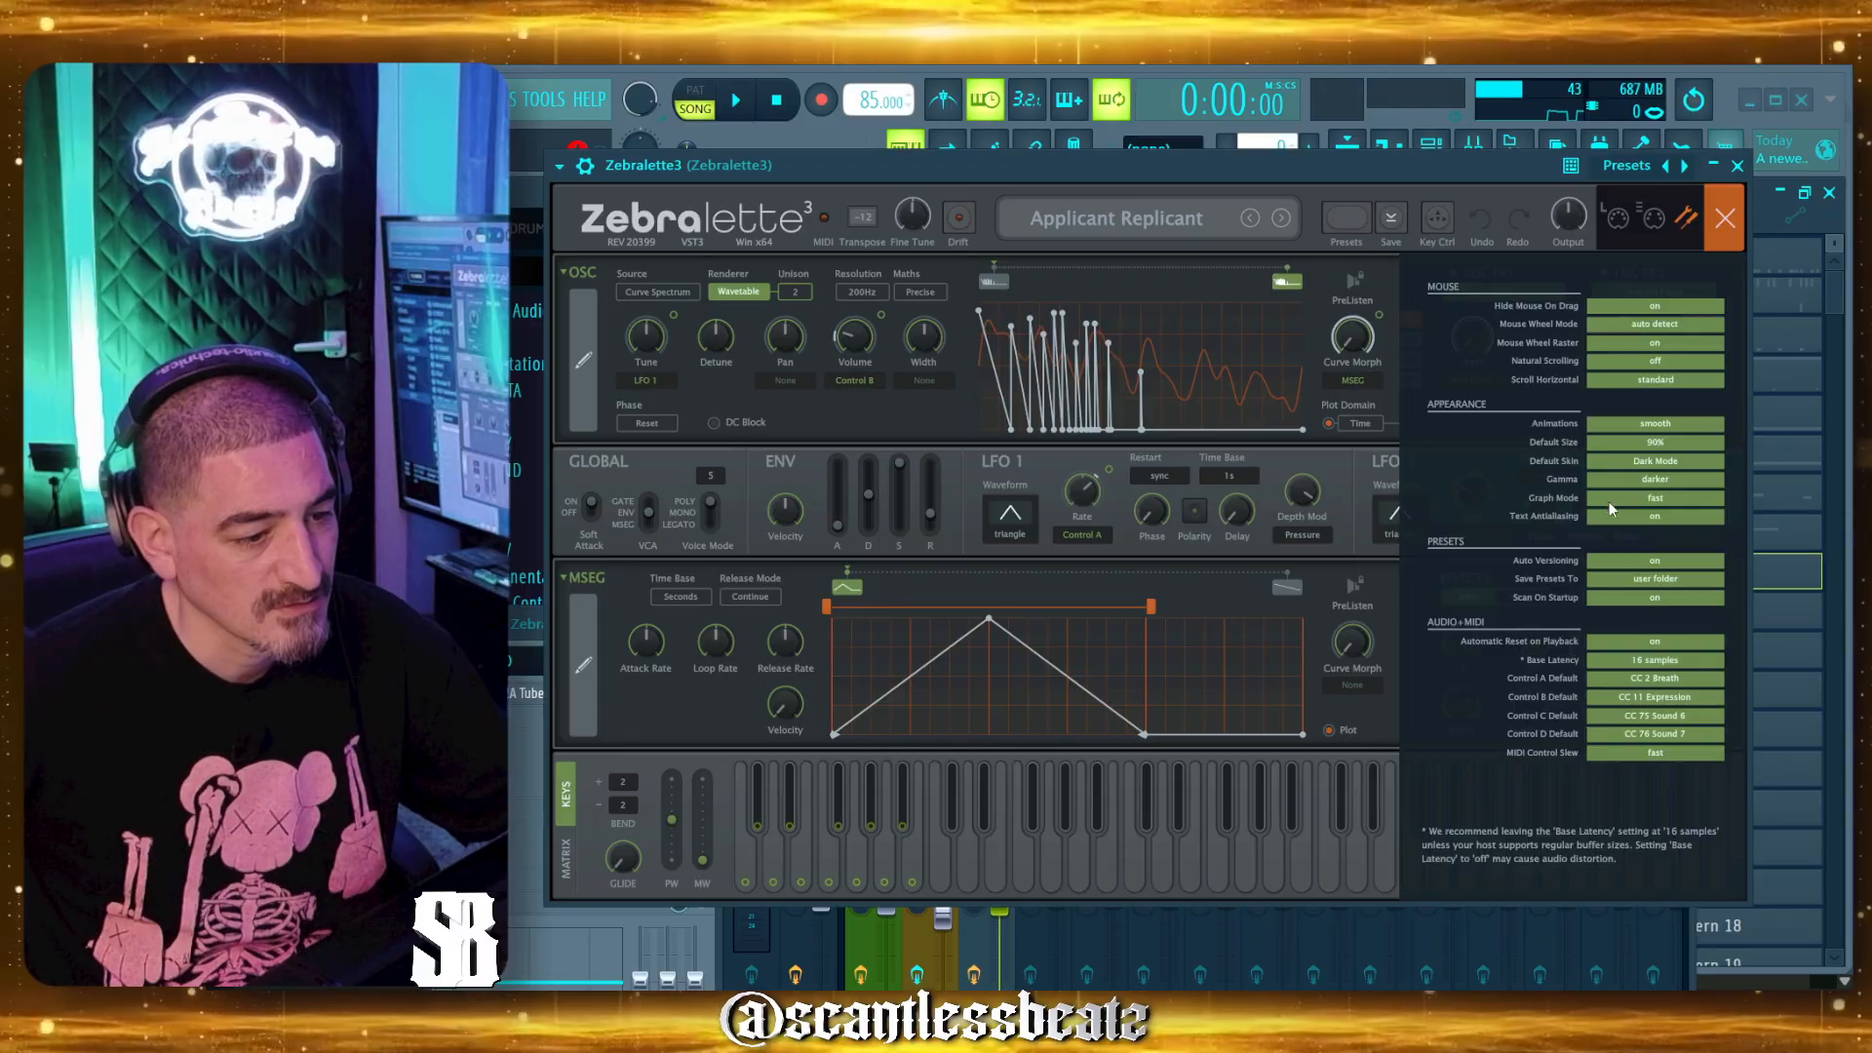
click(1655, 220)
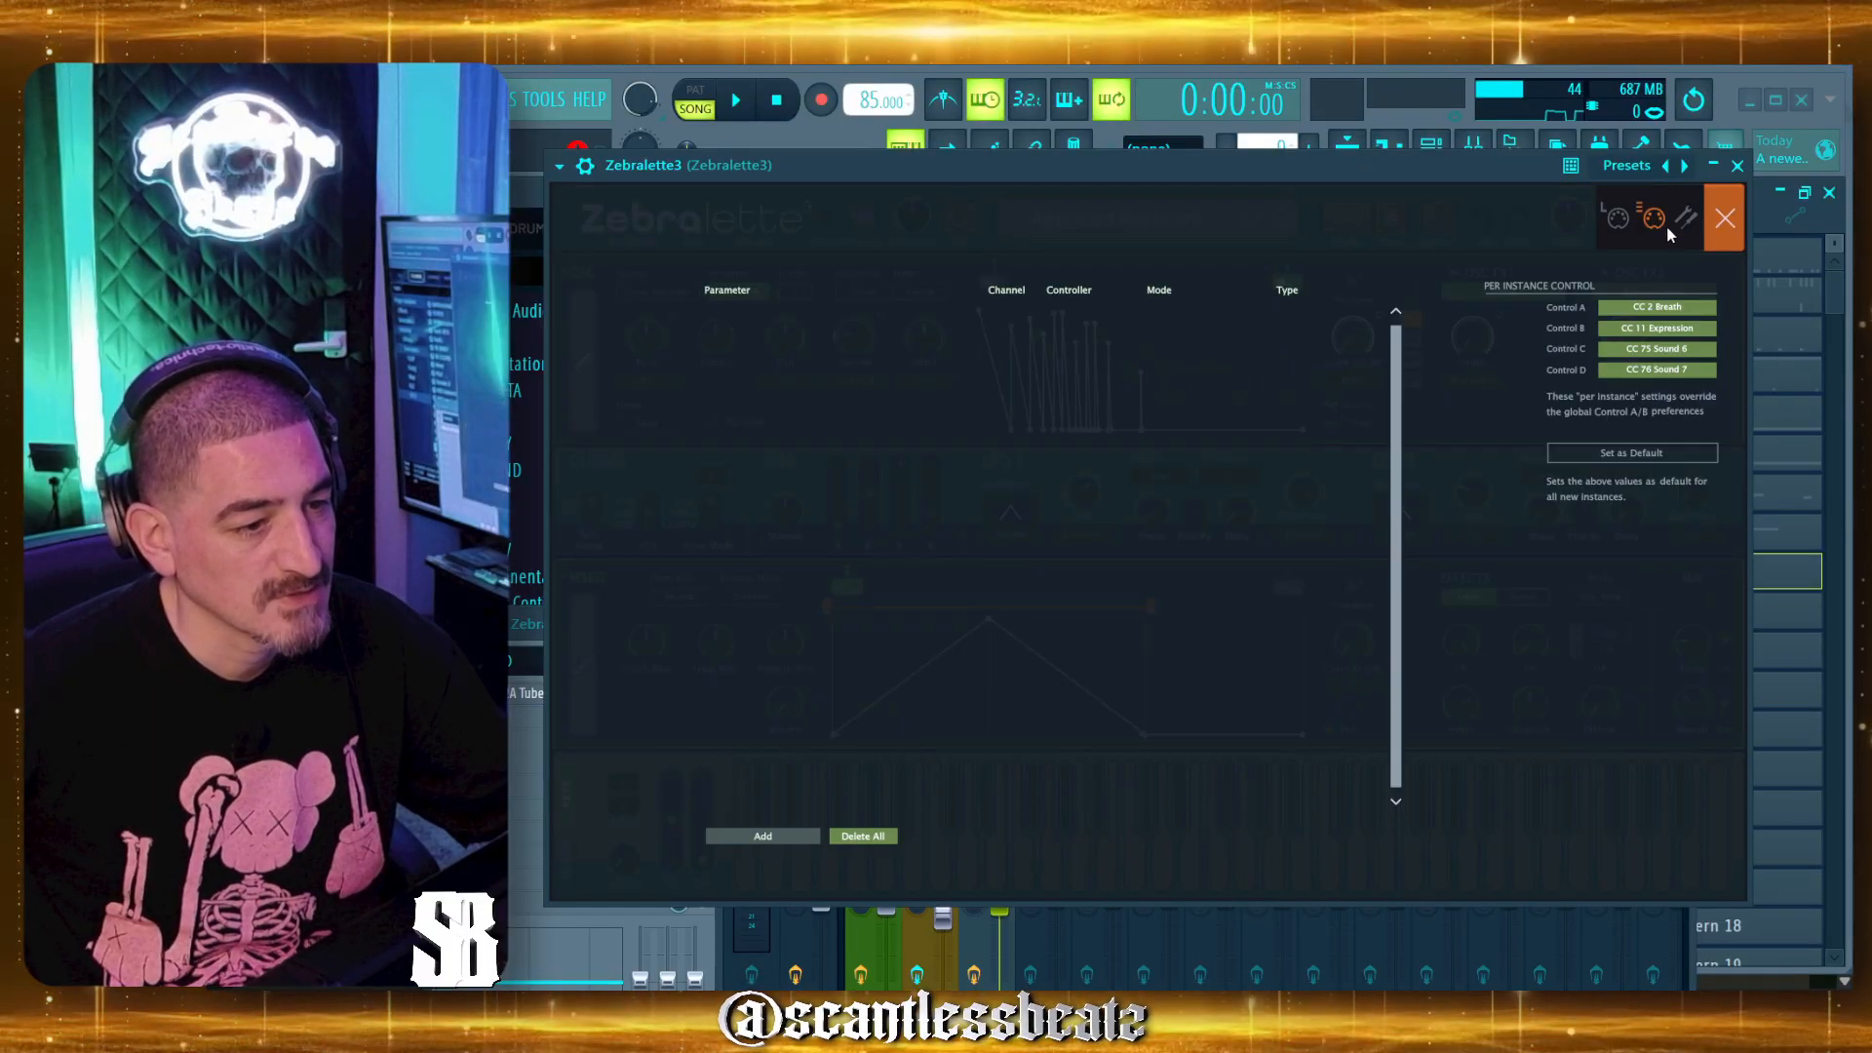
click(1724, 222)
drag(1214, 176, 1227, 172)
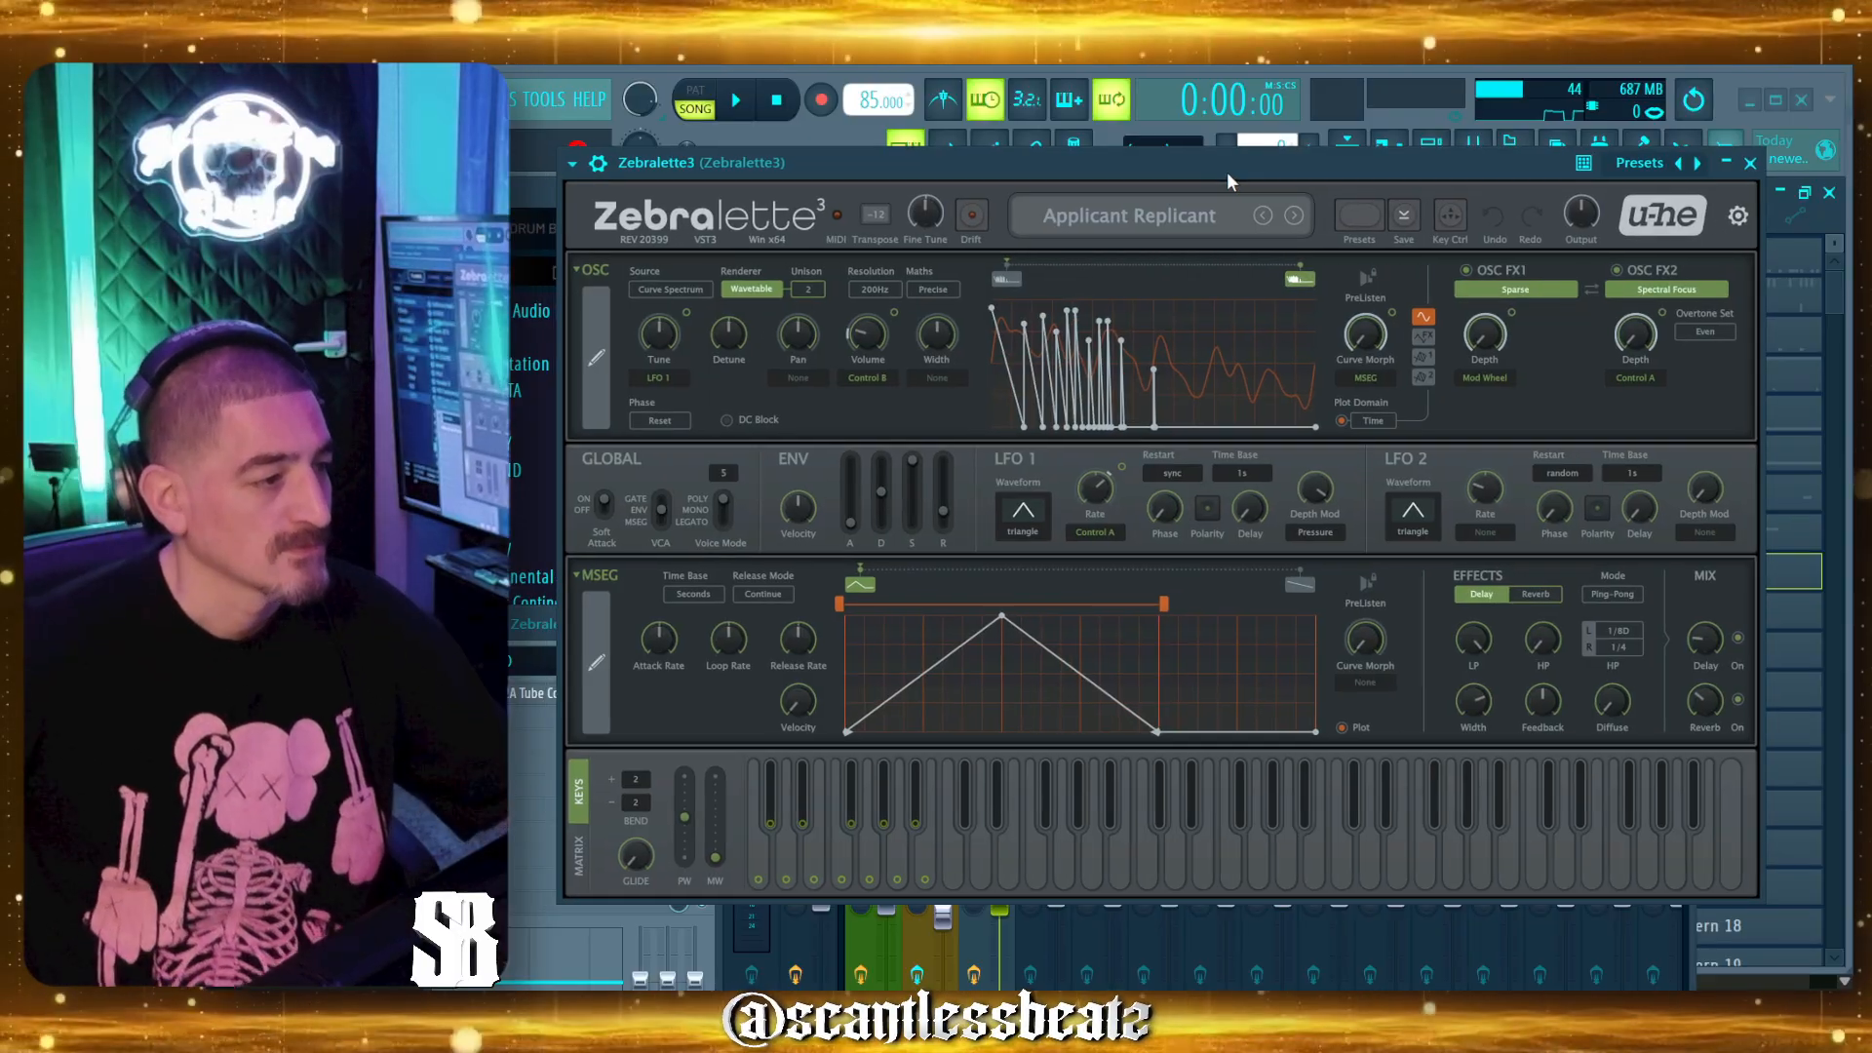
Browse the factory presets by showcase list, tags and the 2 Percussion and 1 Poly Keys folders, and return to the synth controls.
click(1073, 218)
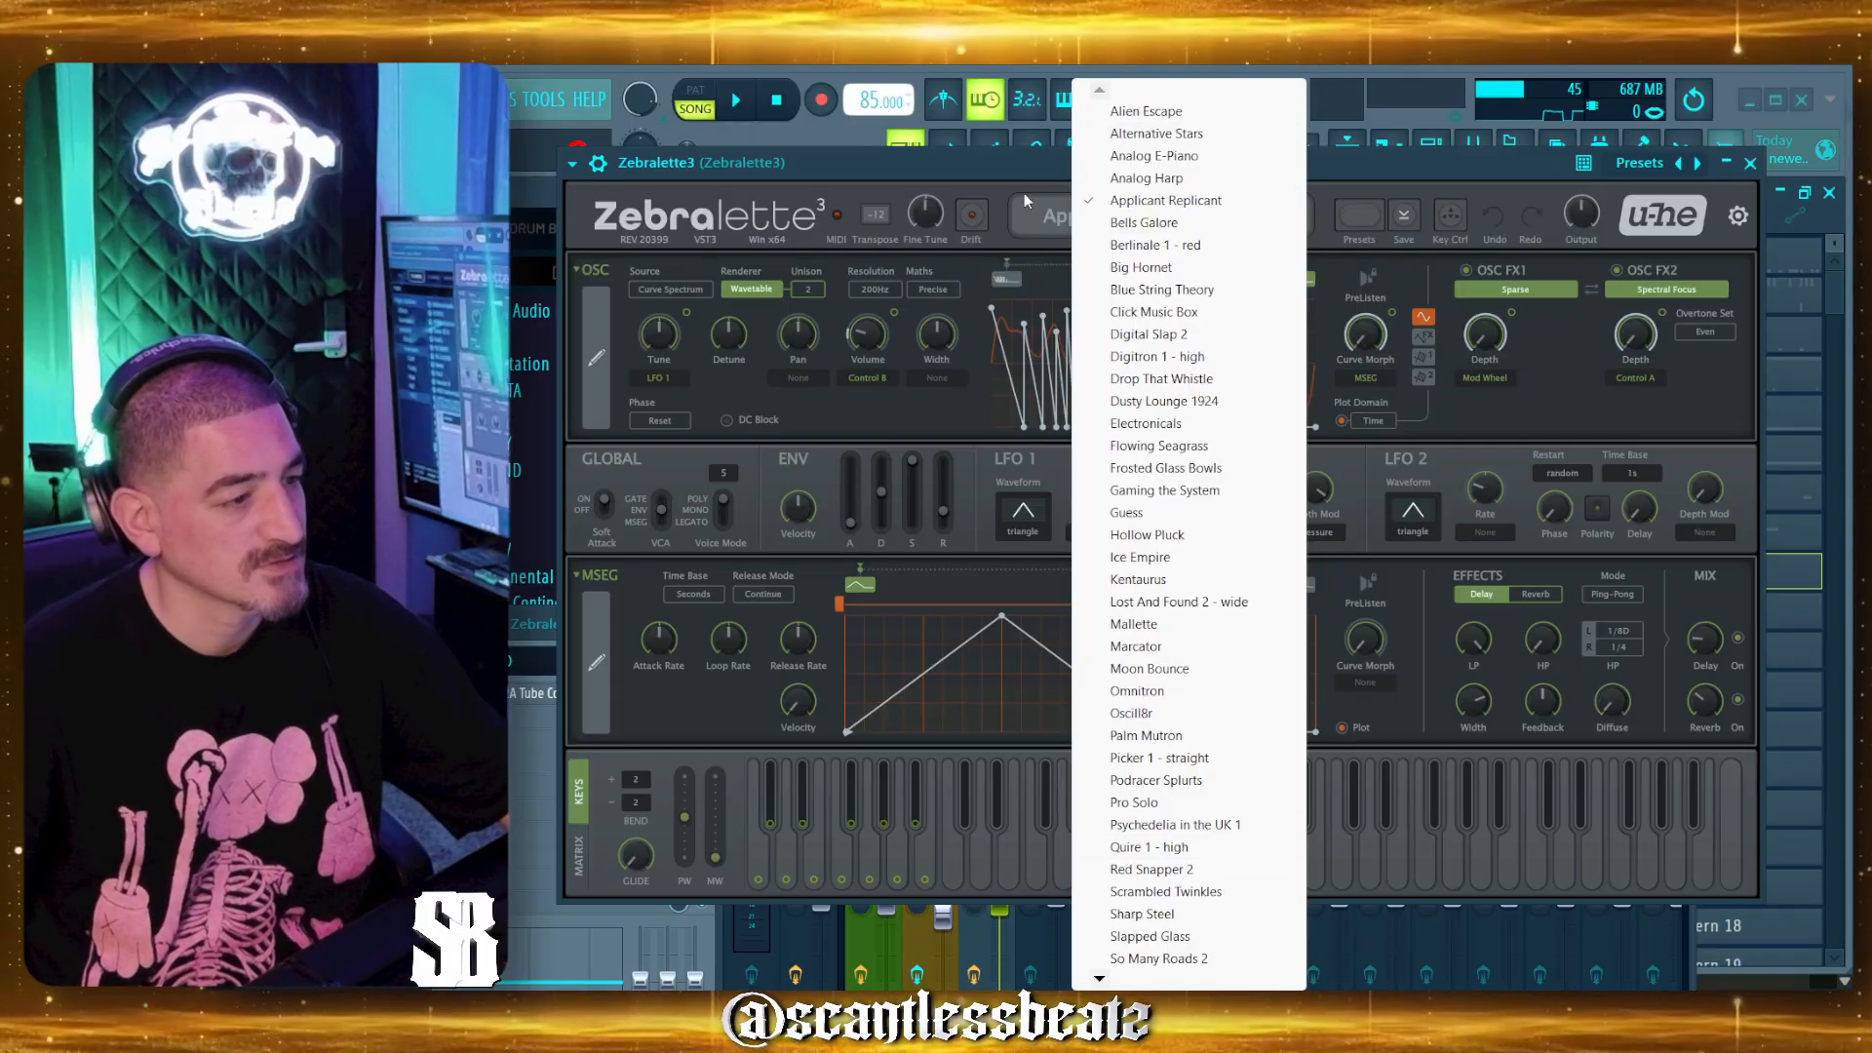
click(997, 168)
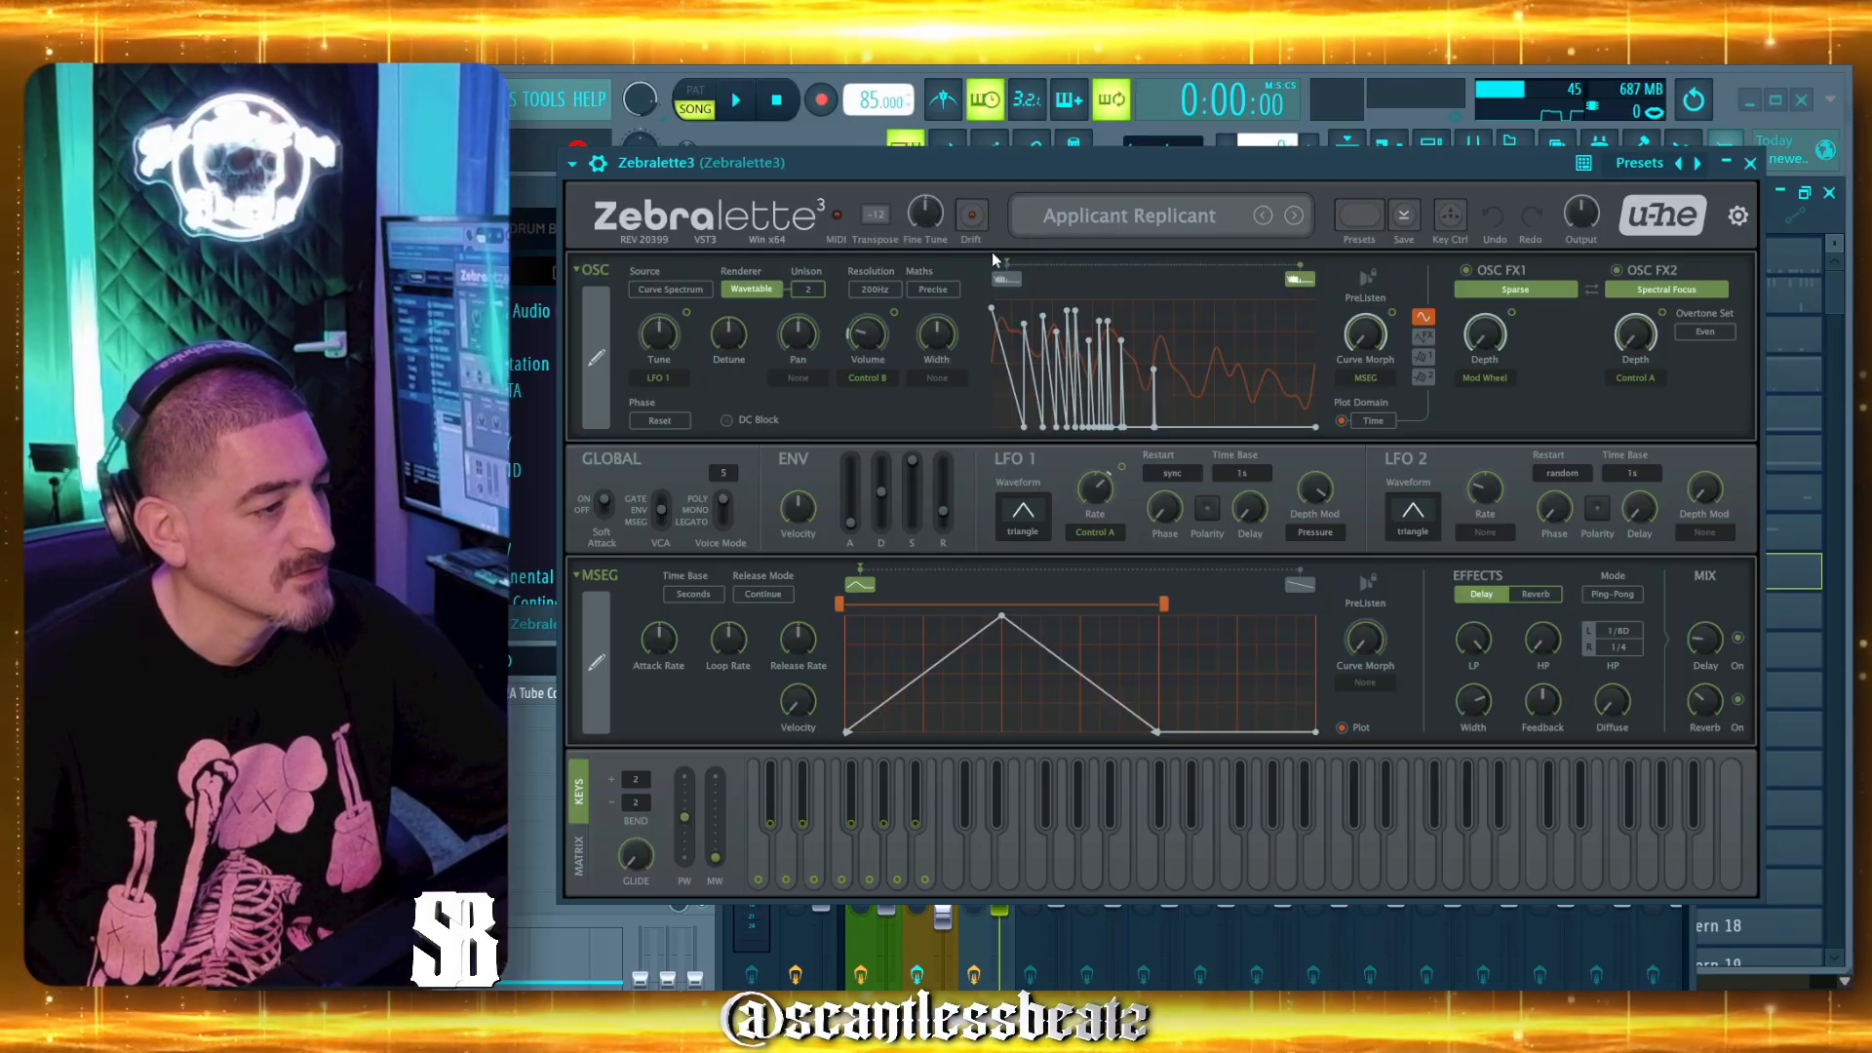
click(1355, 215)
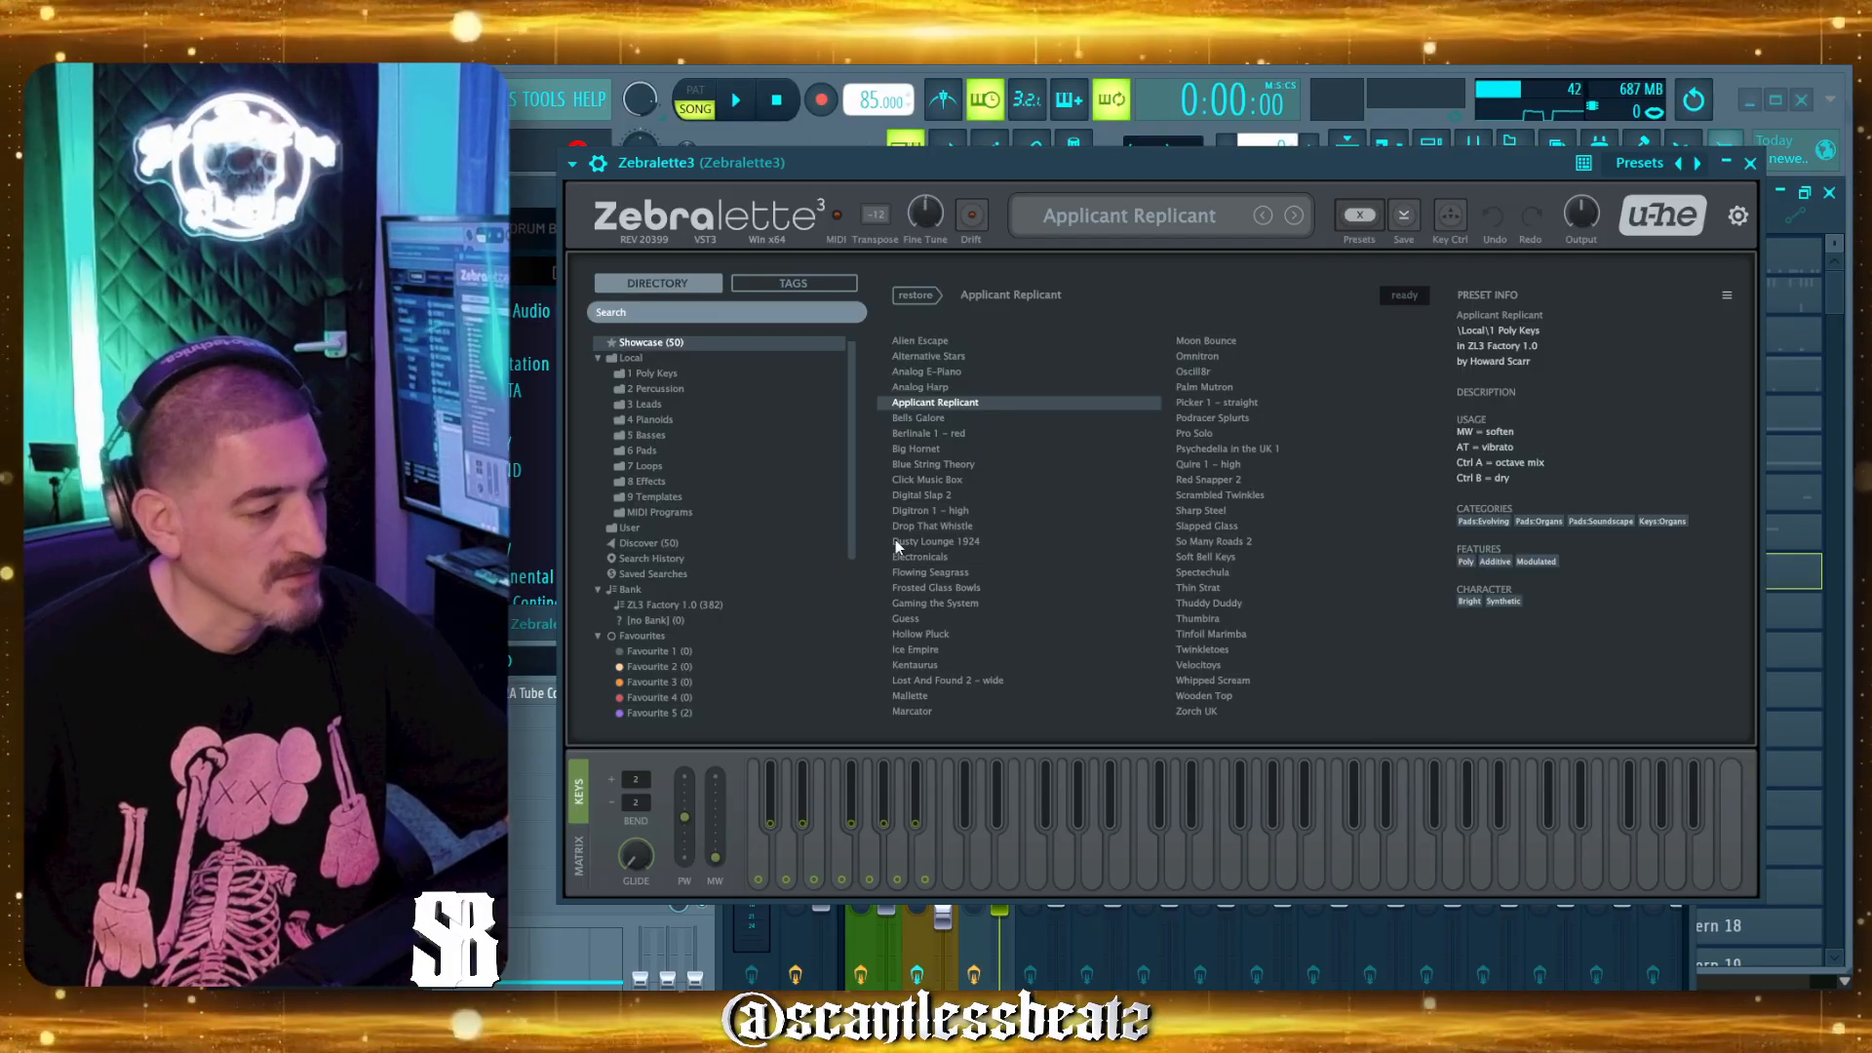
click(780, 281)
click(649, 285)
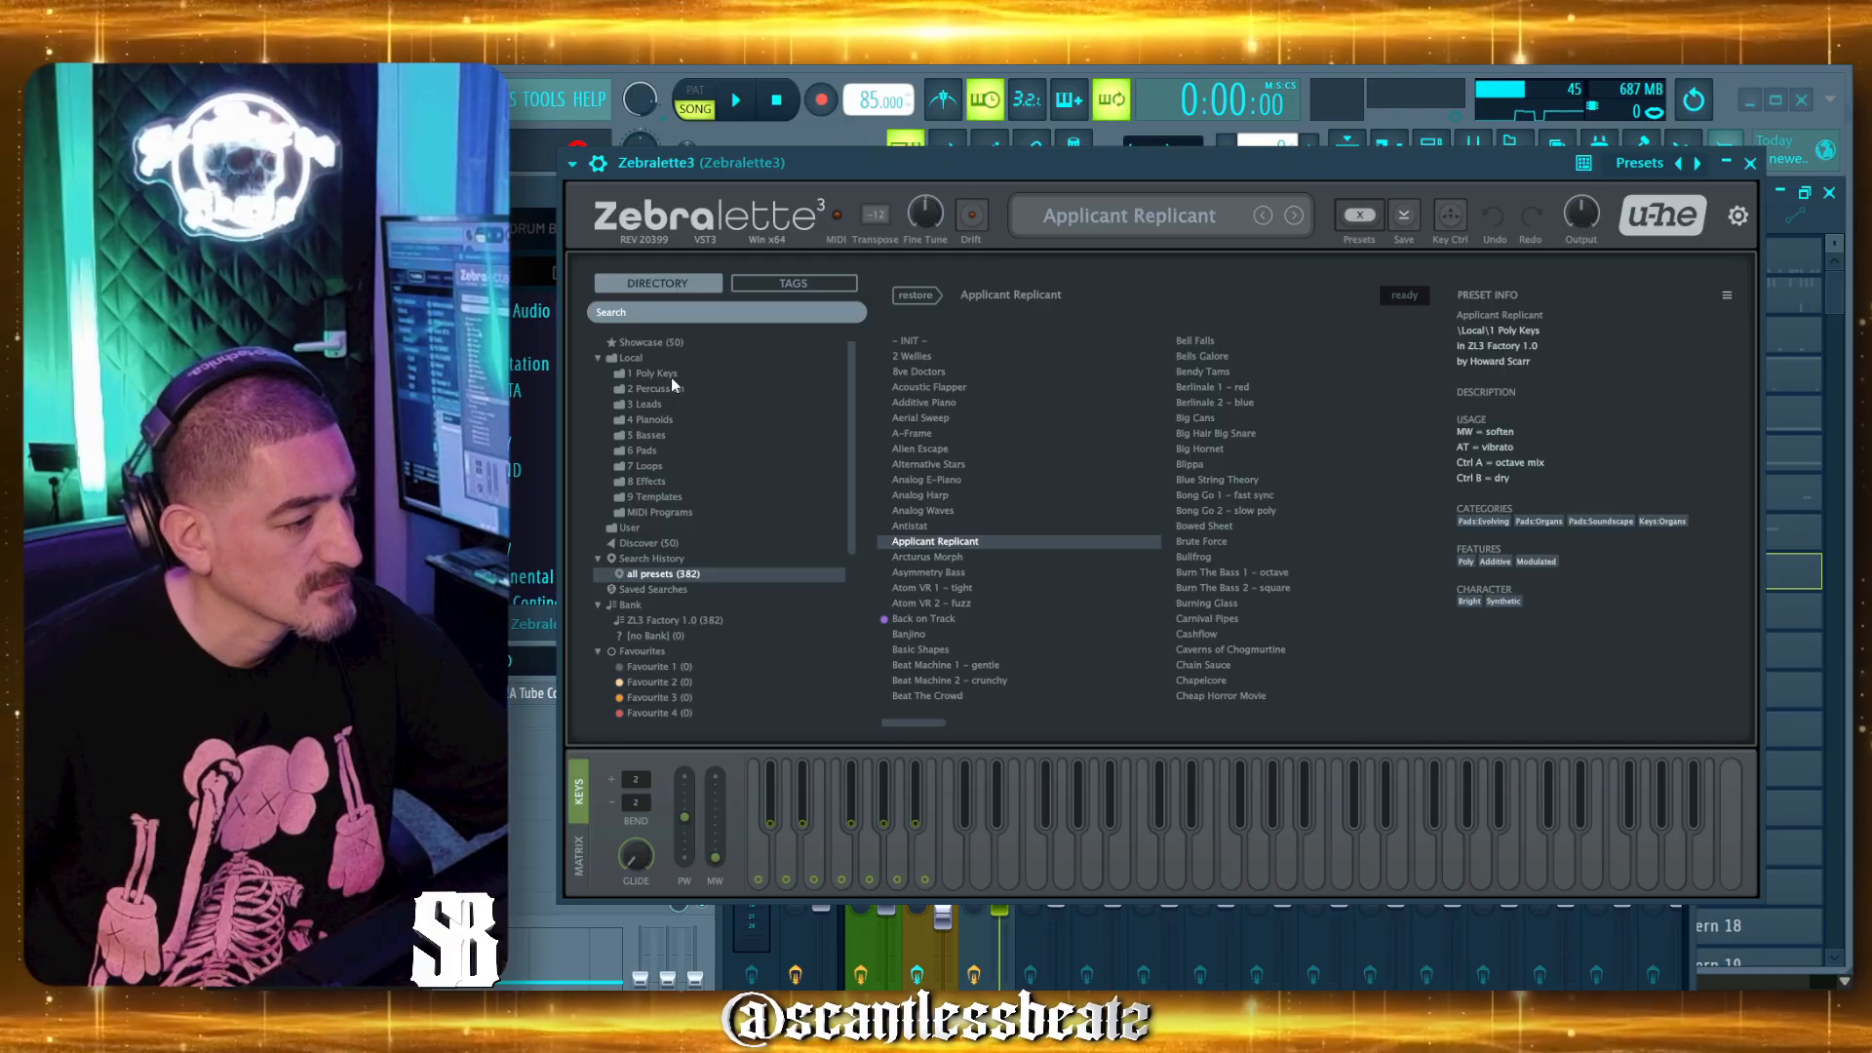
click(670, 376)
click(670, 390)
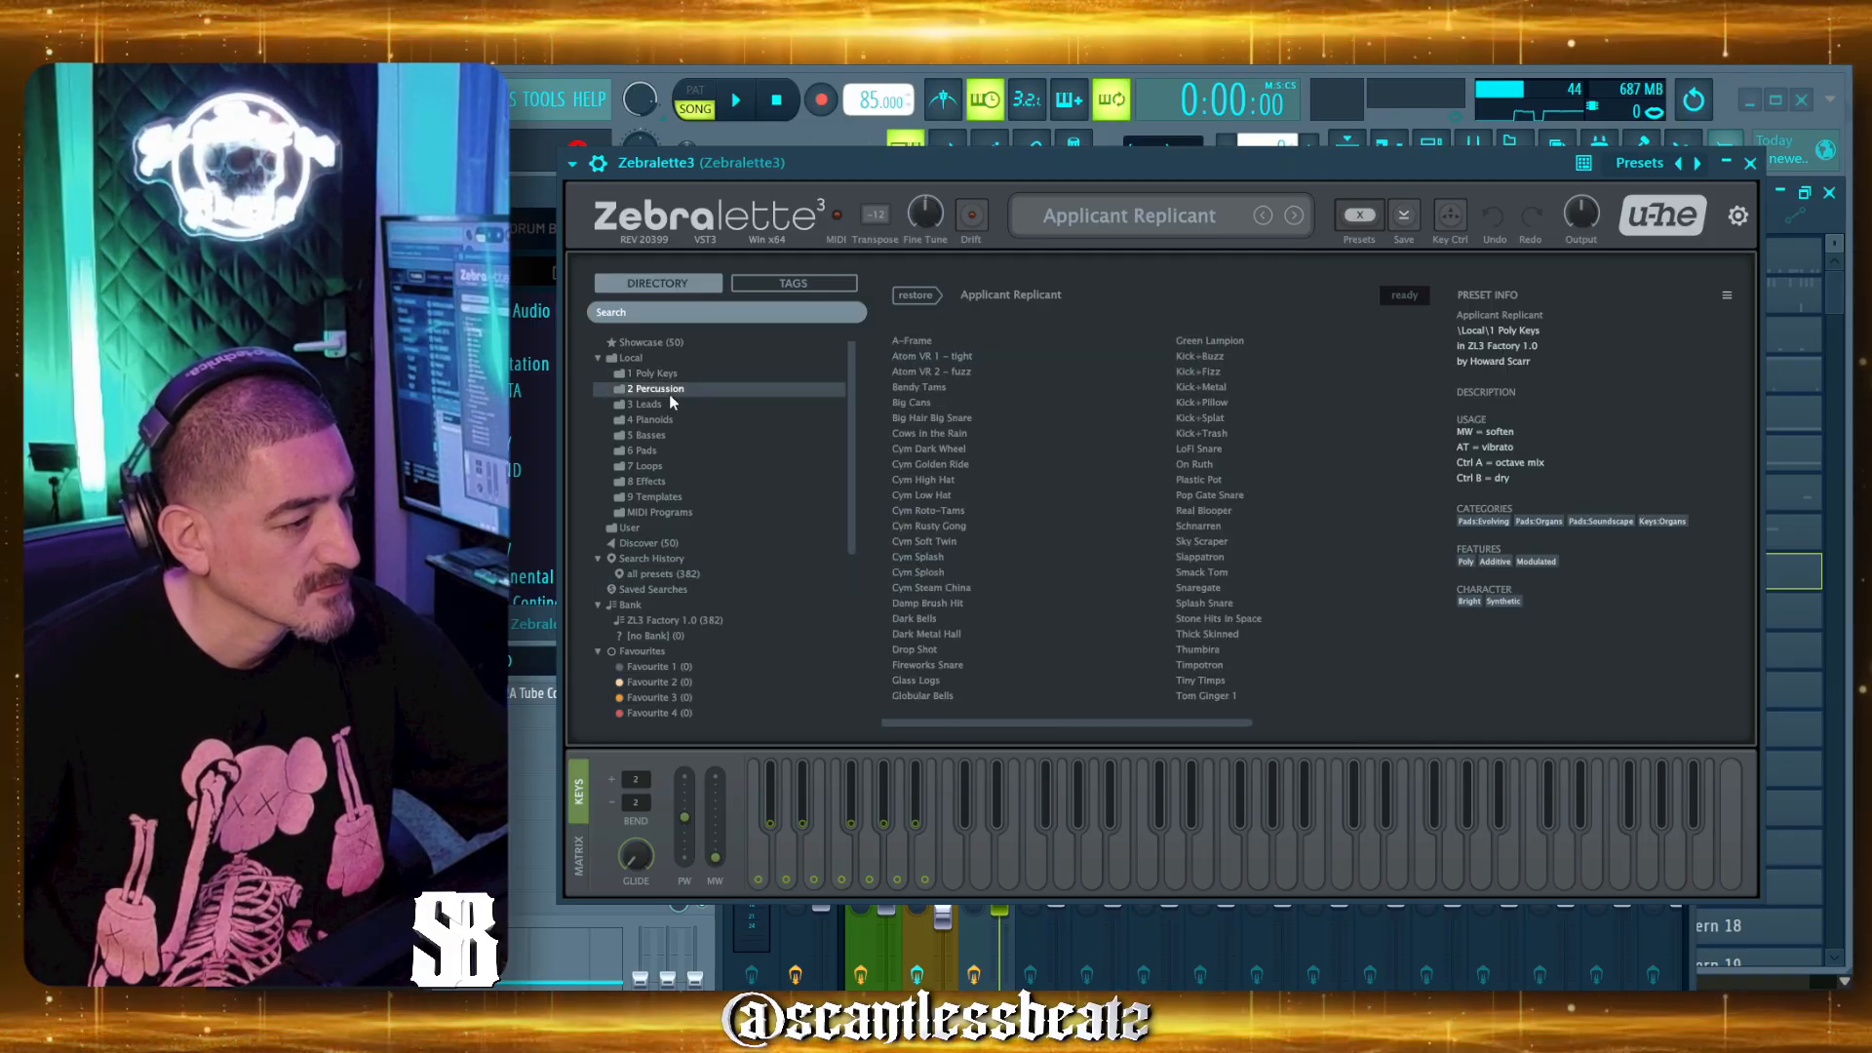
click(664, 372)
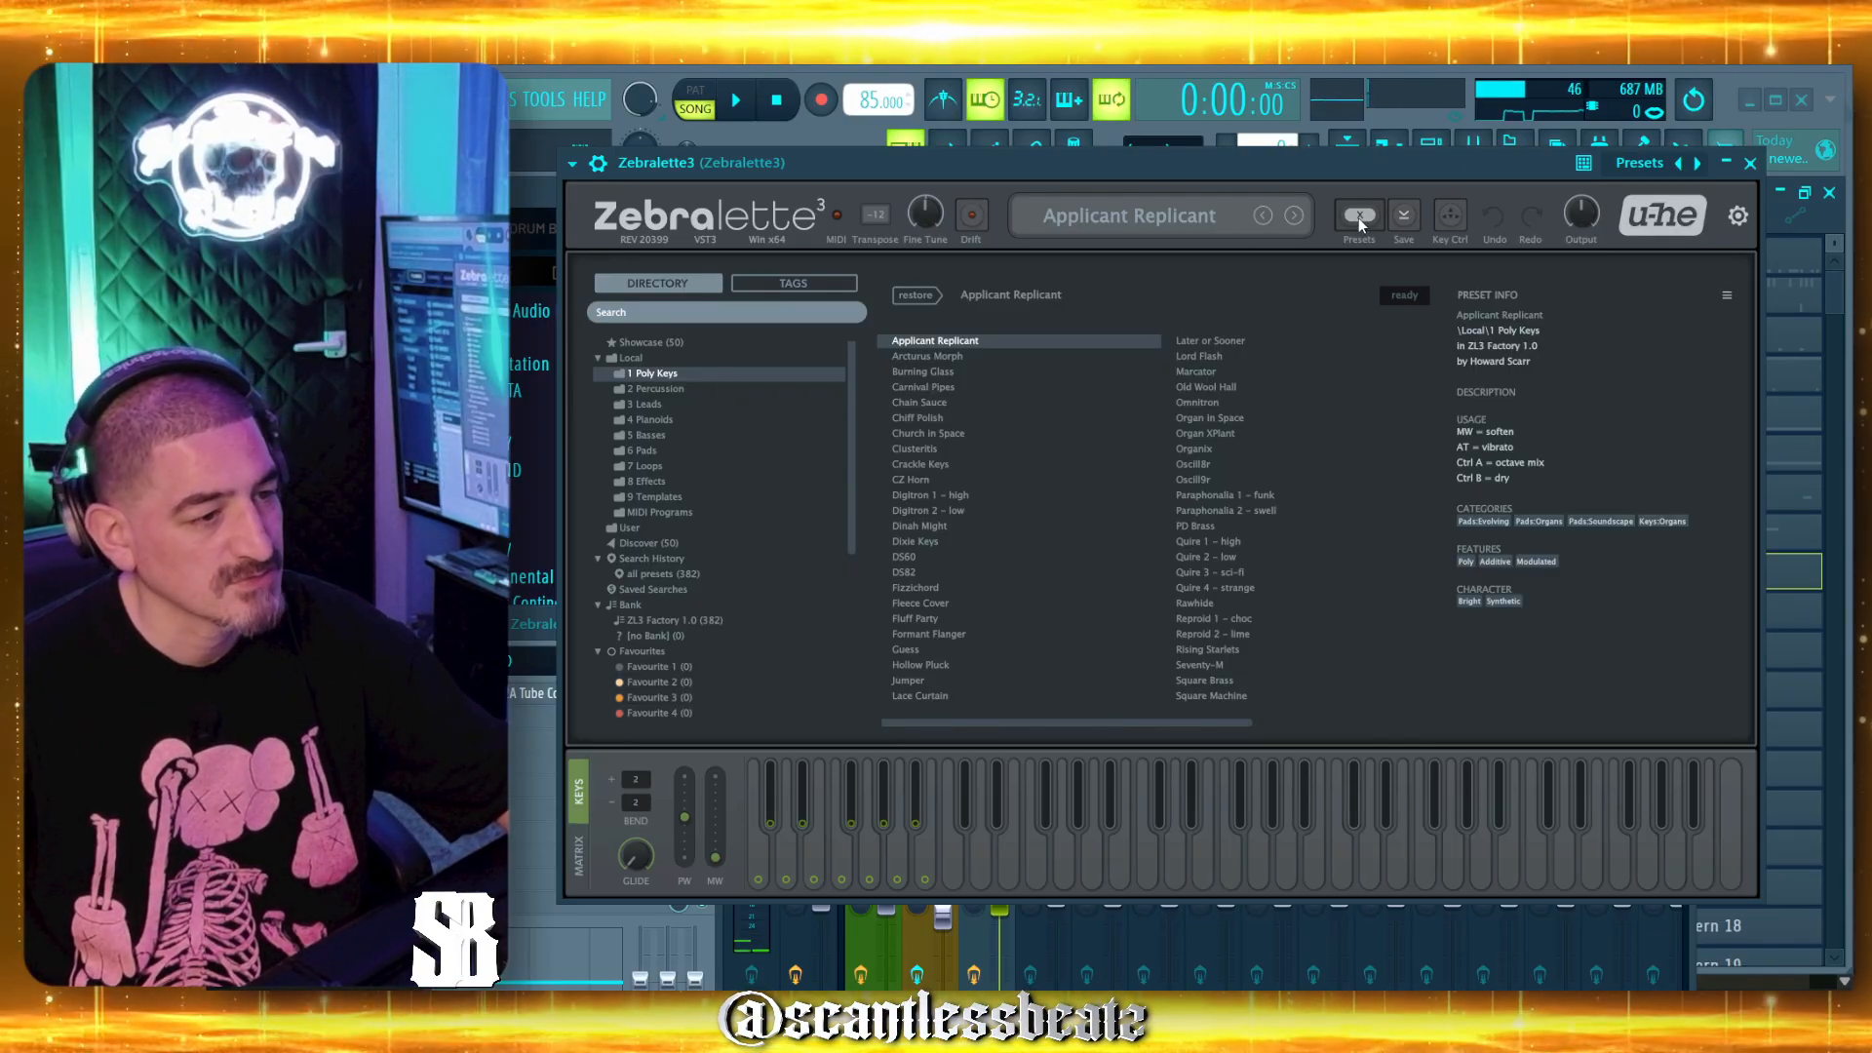
click(1359, 218)
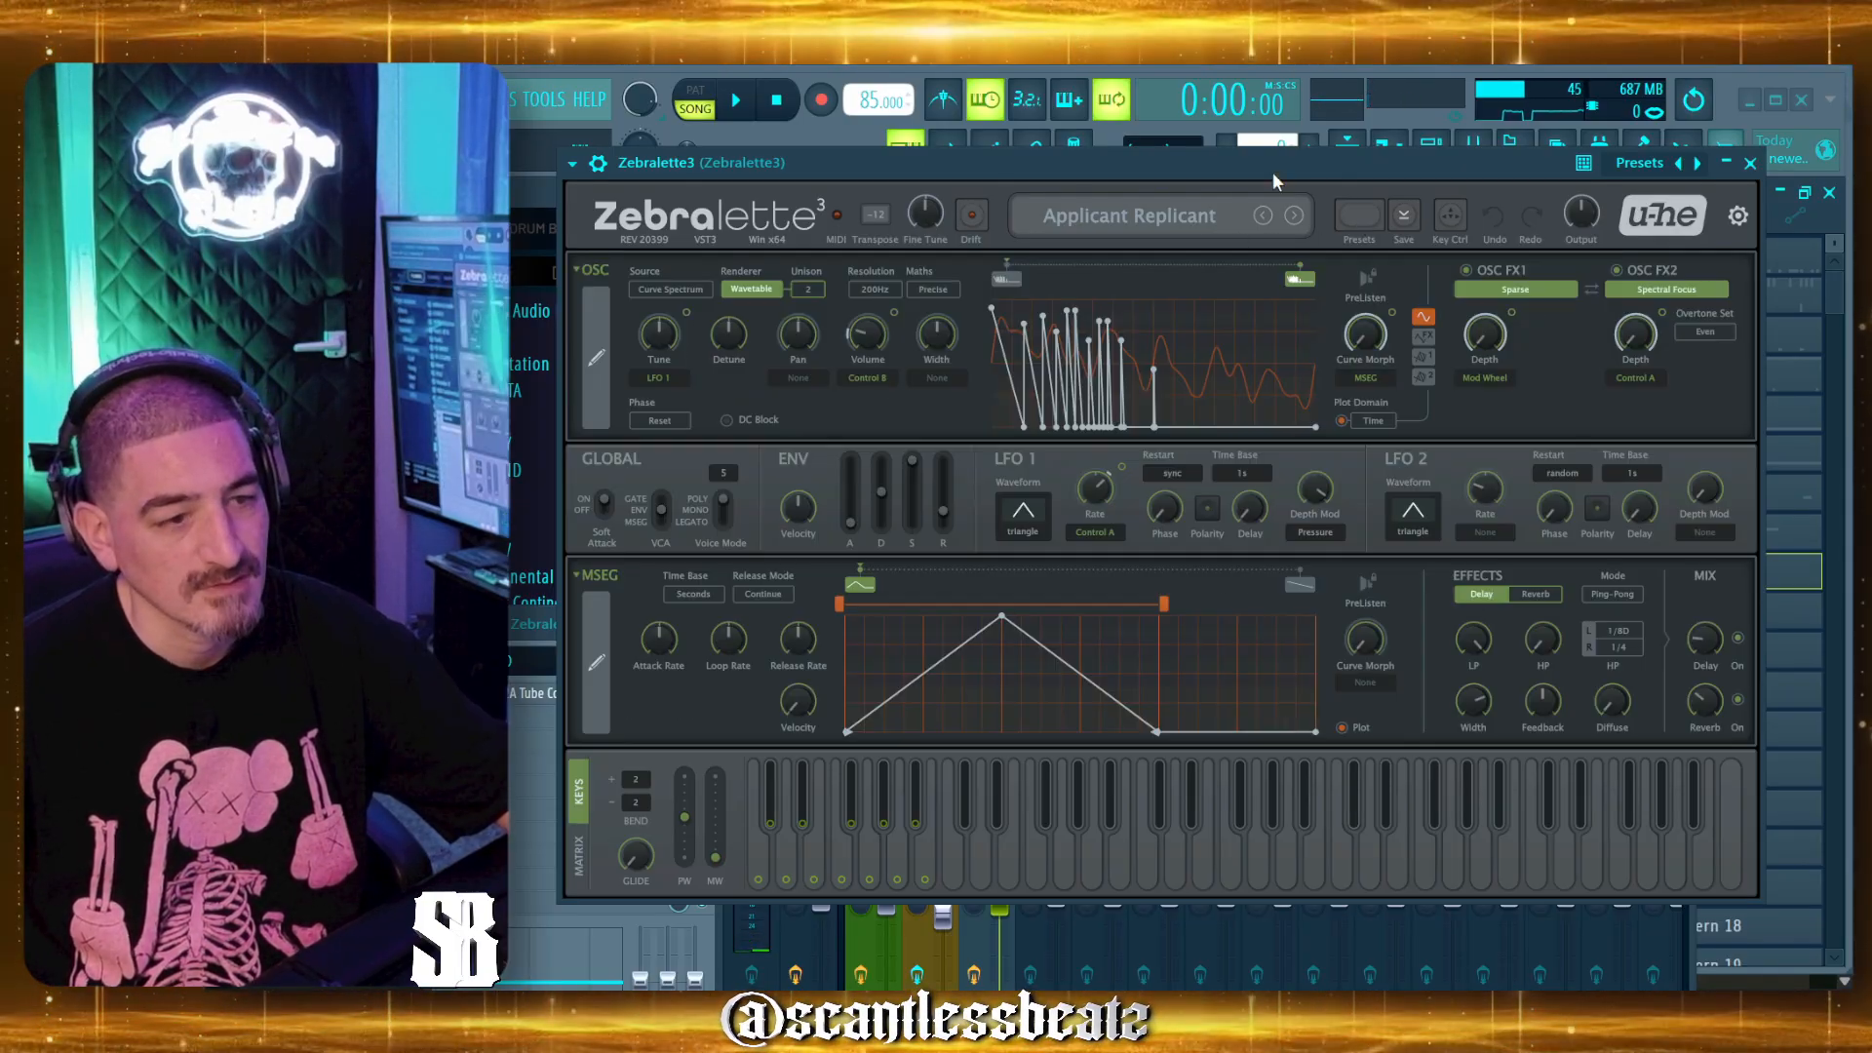
Reshape the oscillator curve of the Applicant Replicant preset by moving its last peak and the baseline point after it.
drag(1272, 172, 1177, 162)
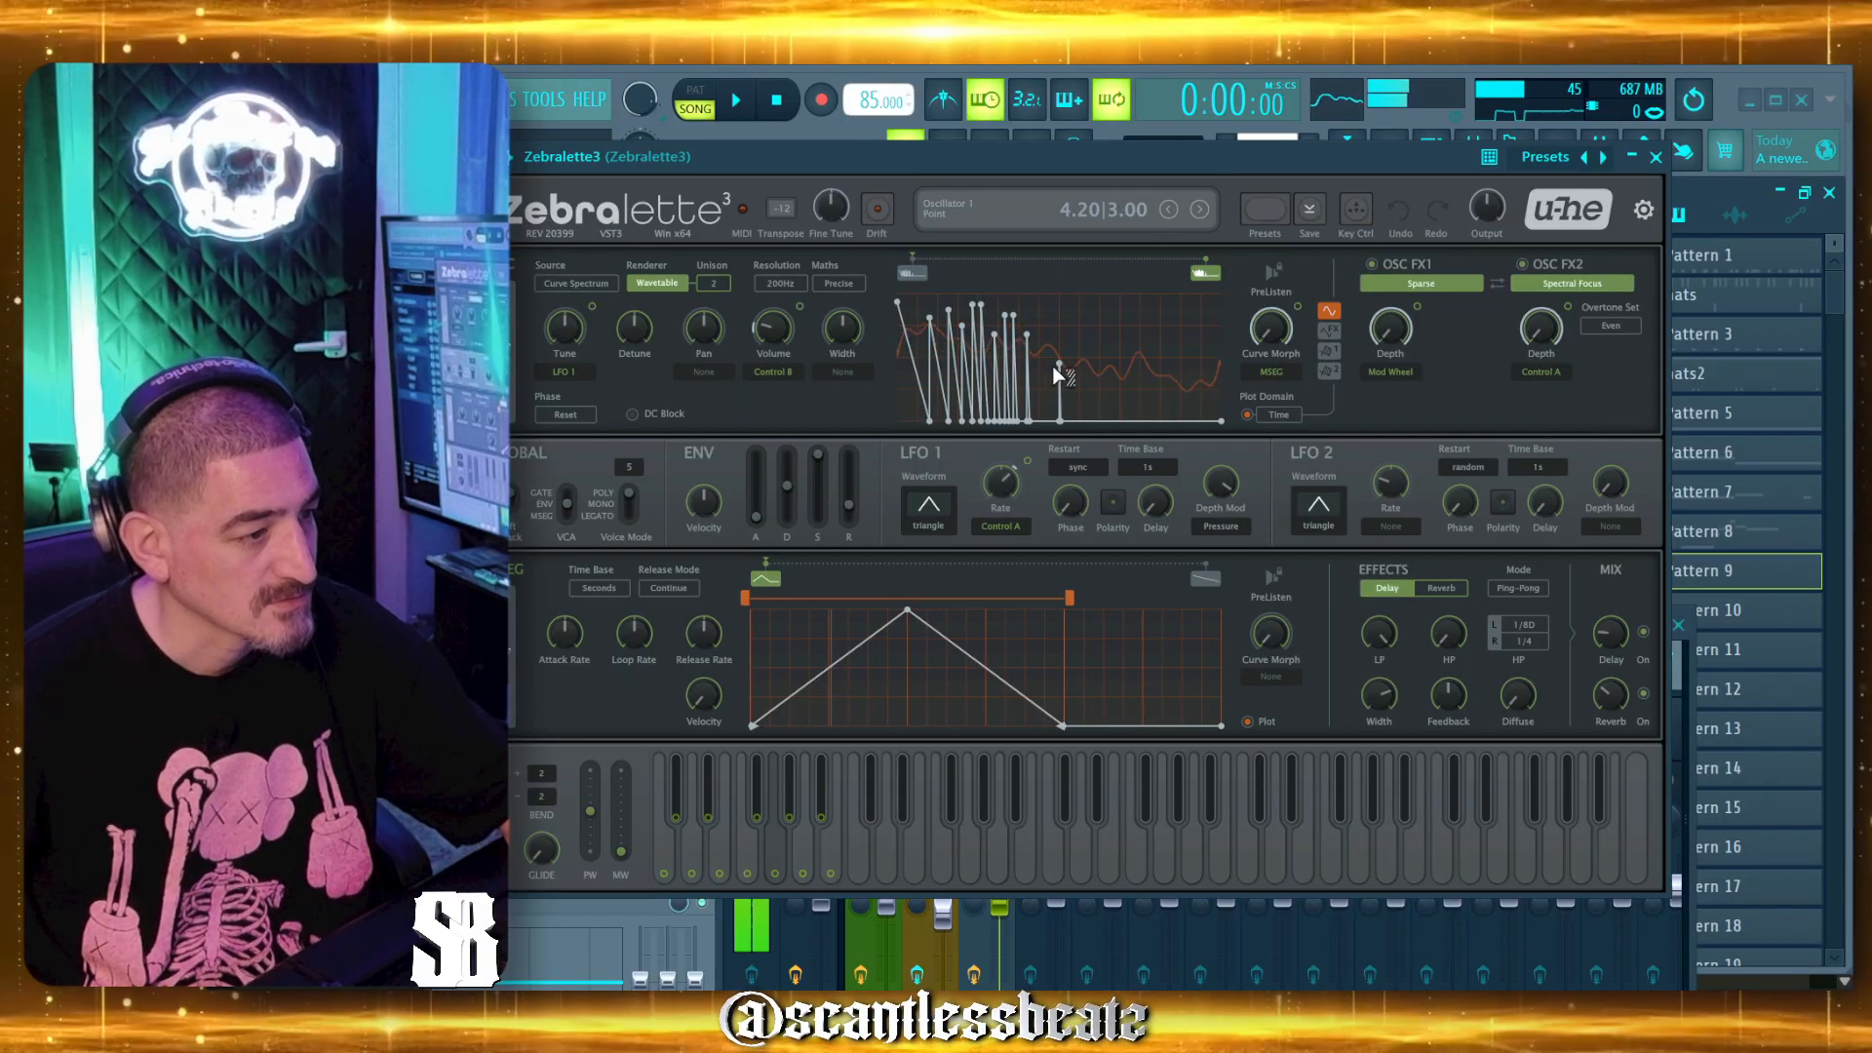
mouse_move(1057, 366)
mouse_down()
mouse_move(1087, 365)
mouse_move(1097, 327)
mouse_move(1088, 346)
mouse_up()
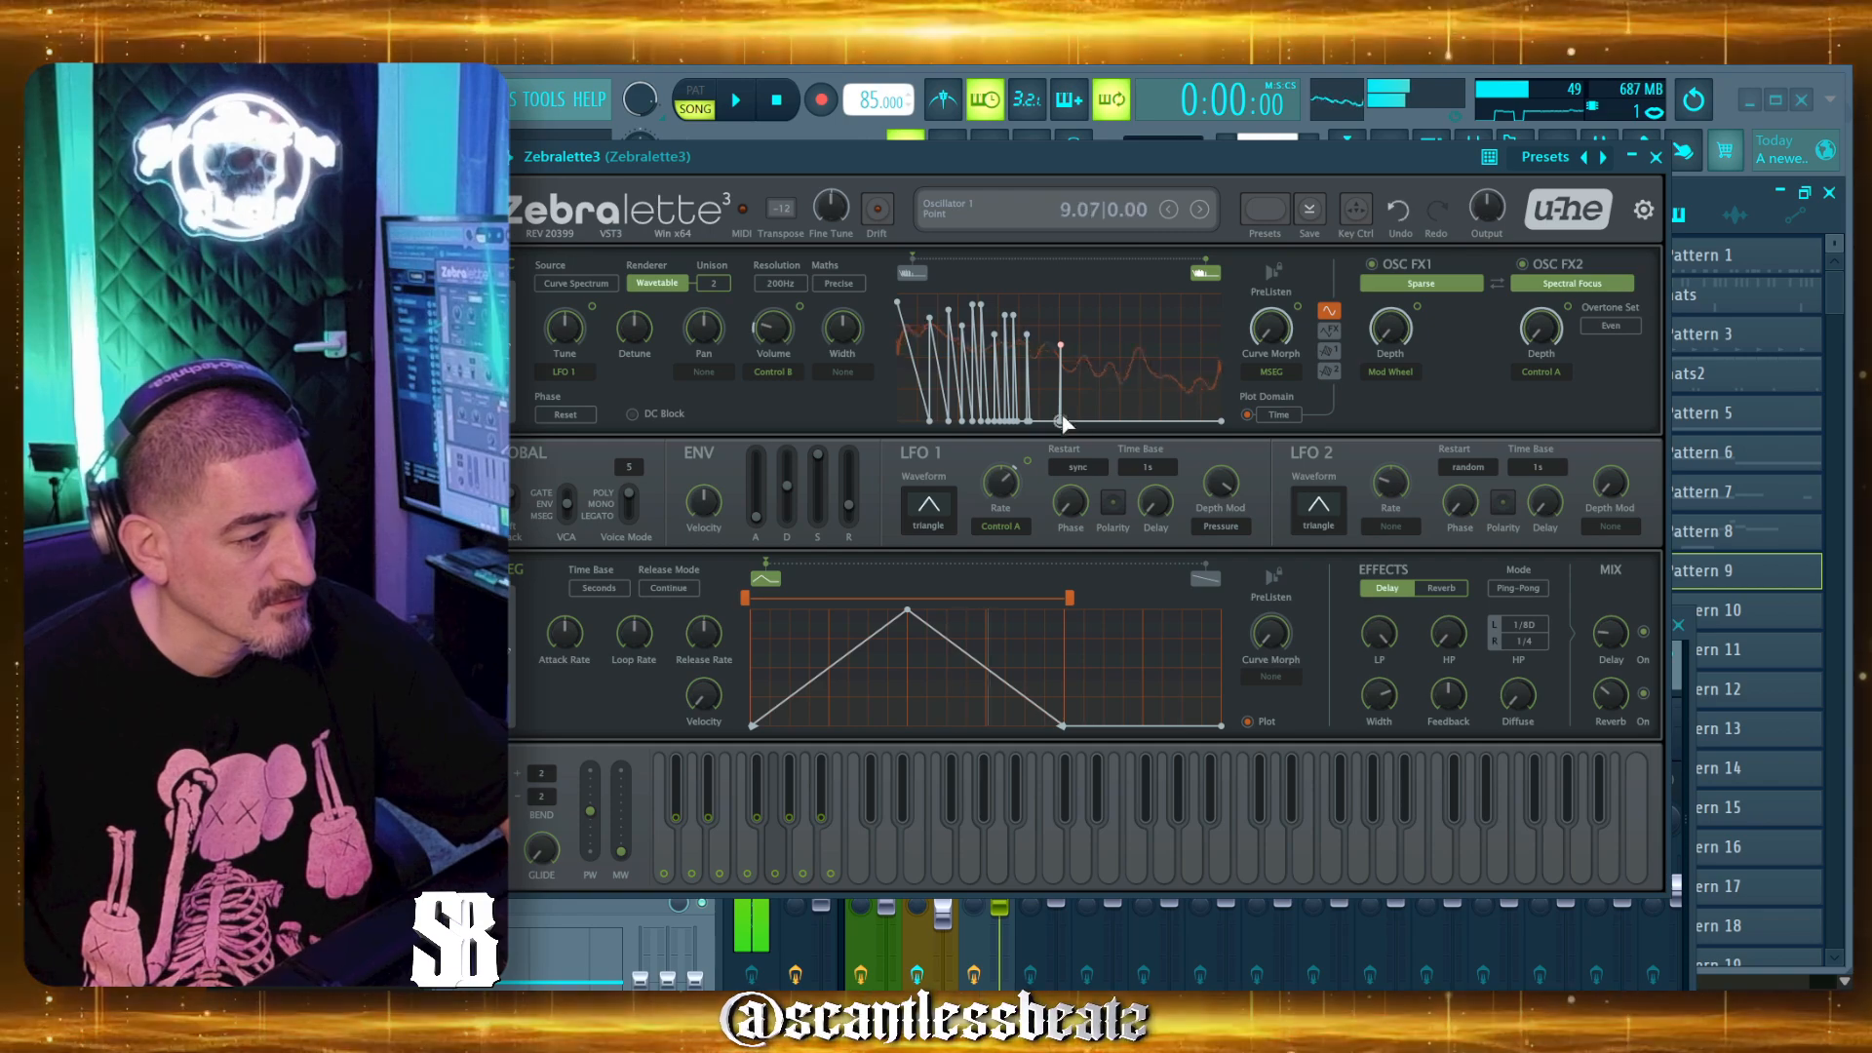
mouse_move(1121, 422)
mouse_down()
mouse_move(1133, 313)
mouse_move(1128, 425)
mouse_up()
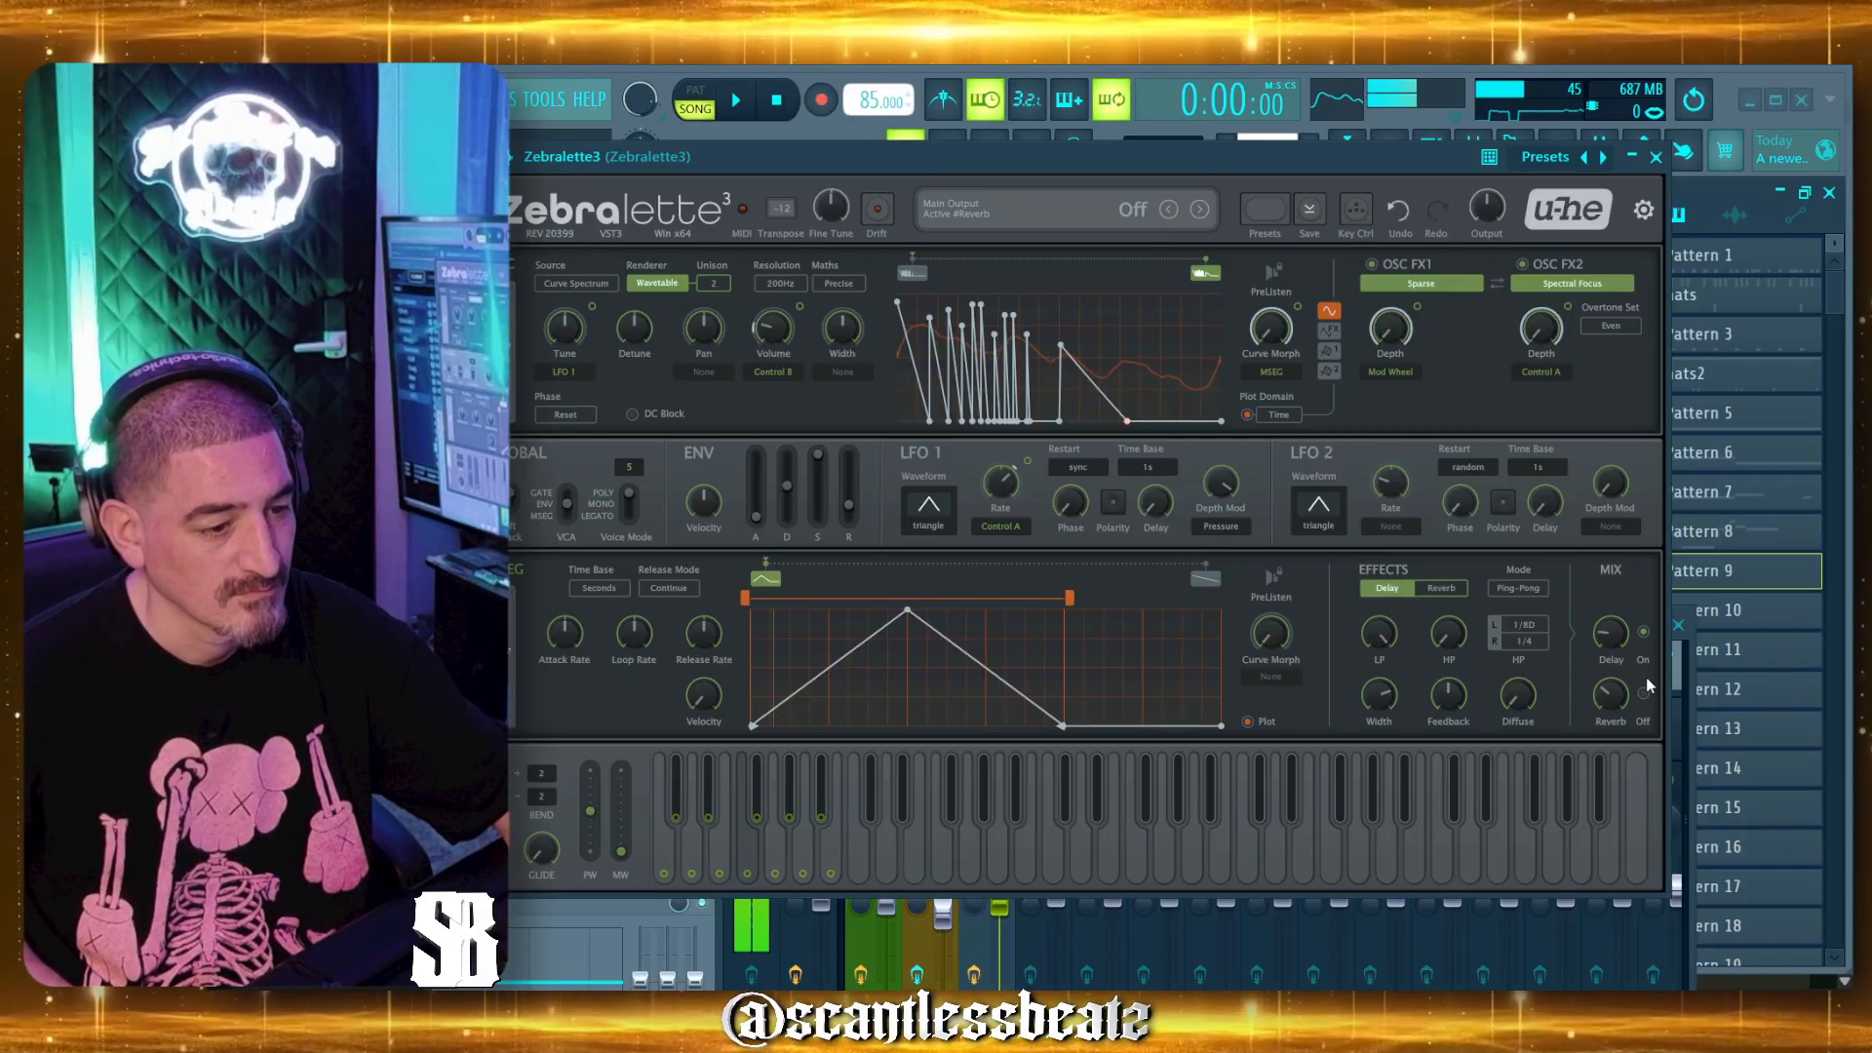
Switch off the delay and reverb effects and set LFO 2's restart mode to sync.
click(1644, 635)
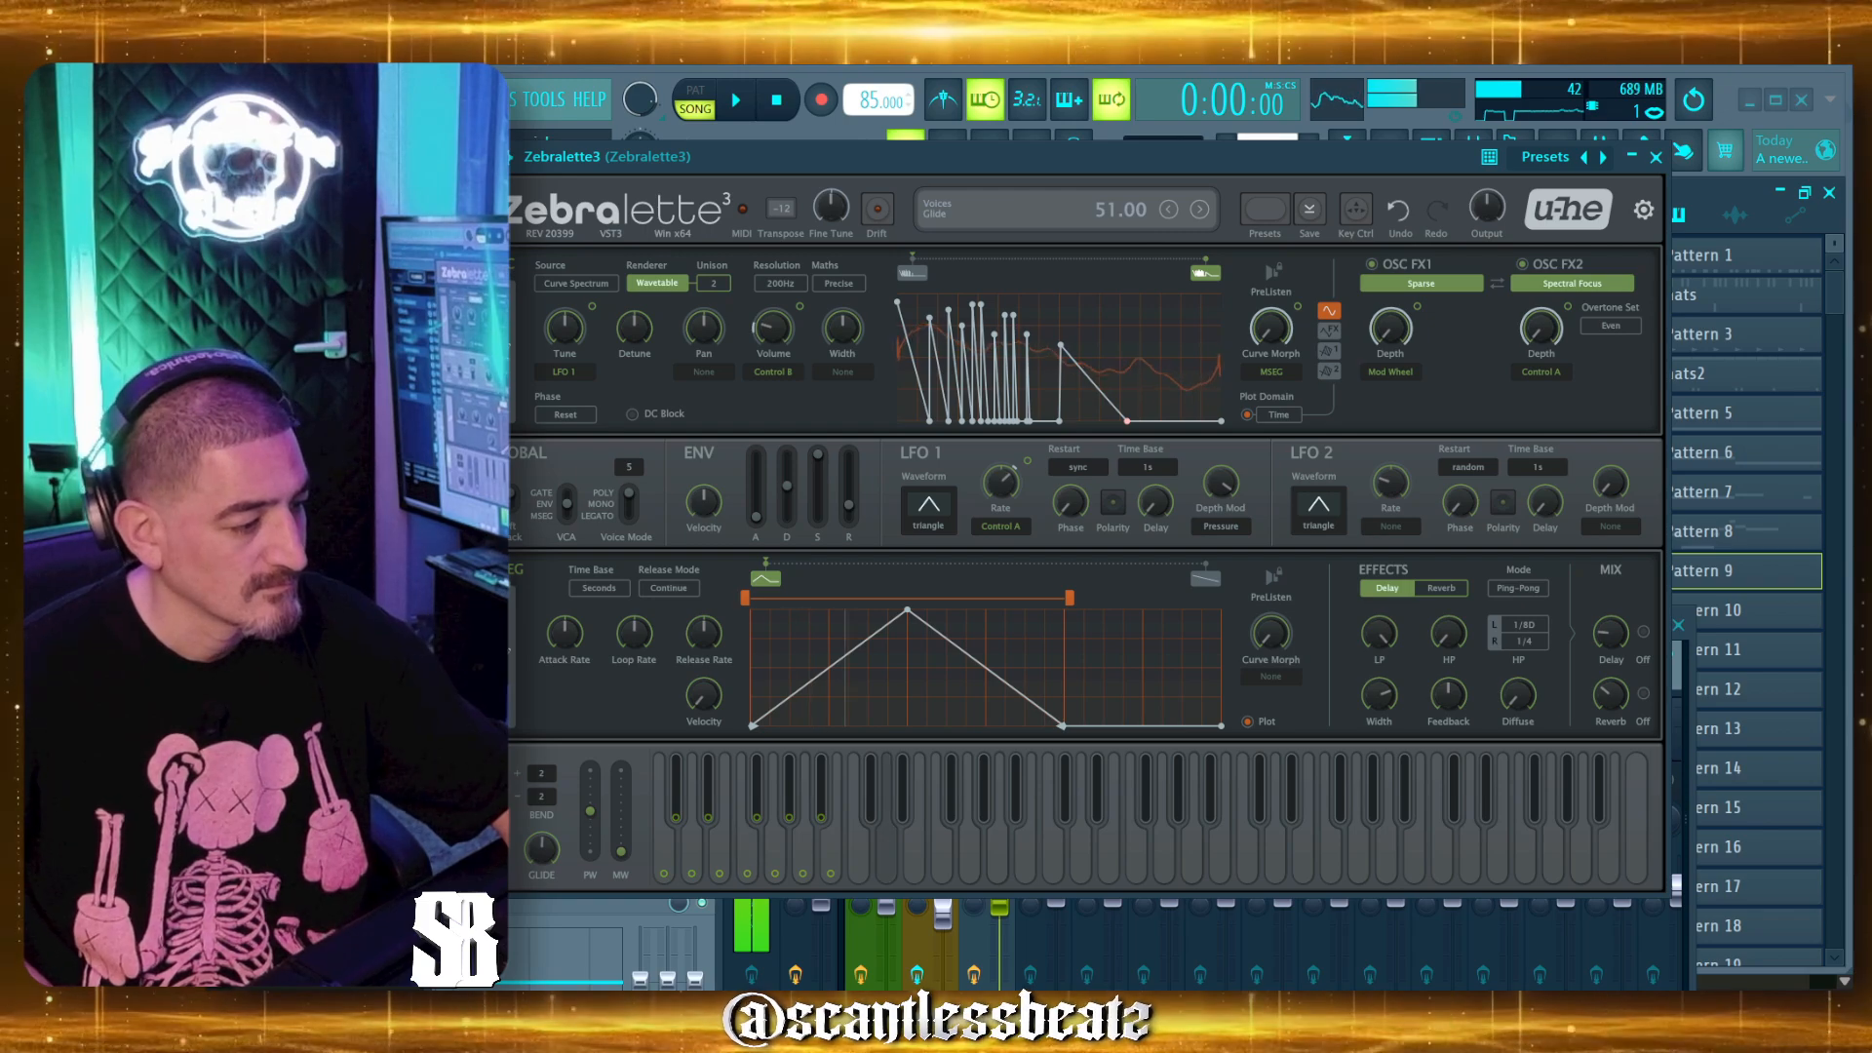
drag(543, 848, 542, 864)
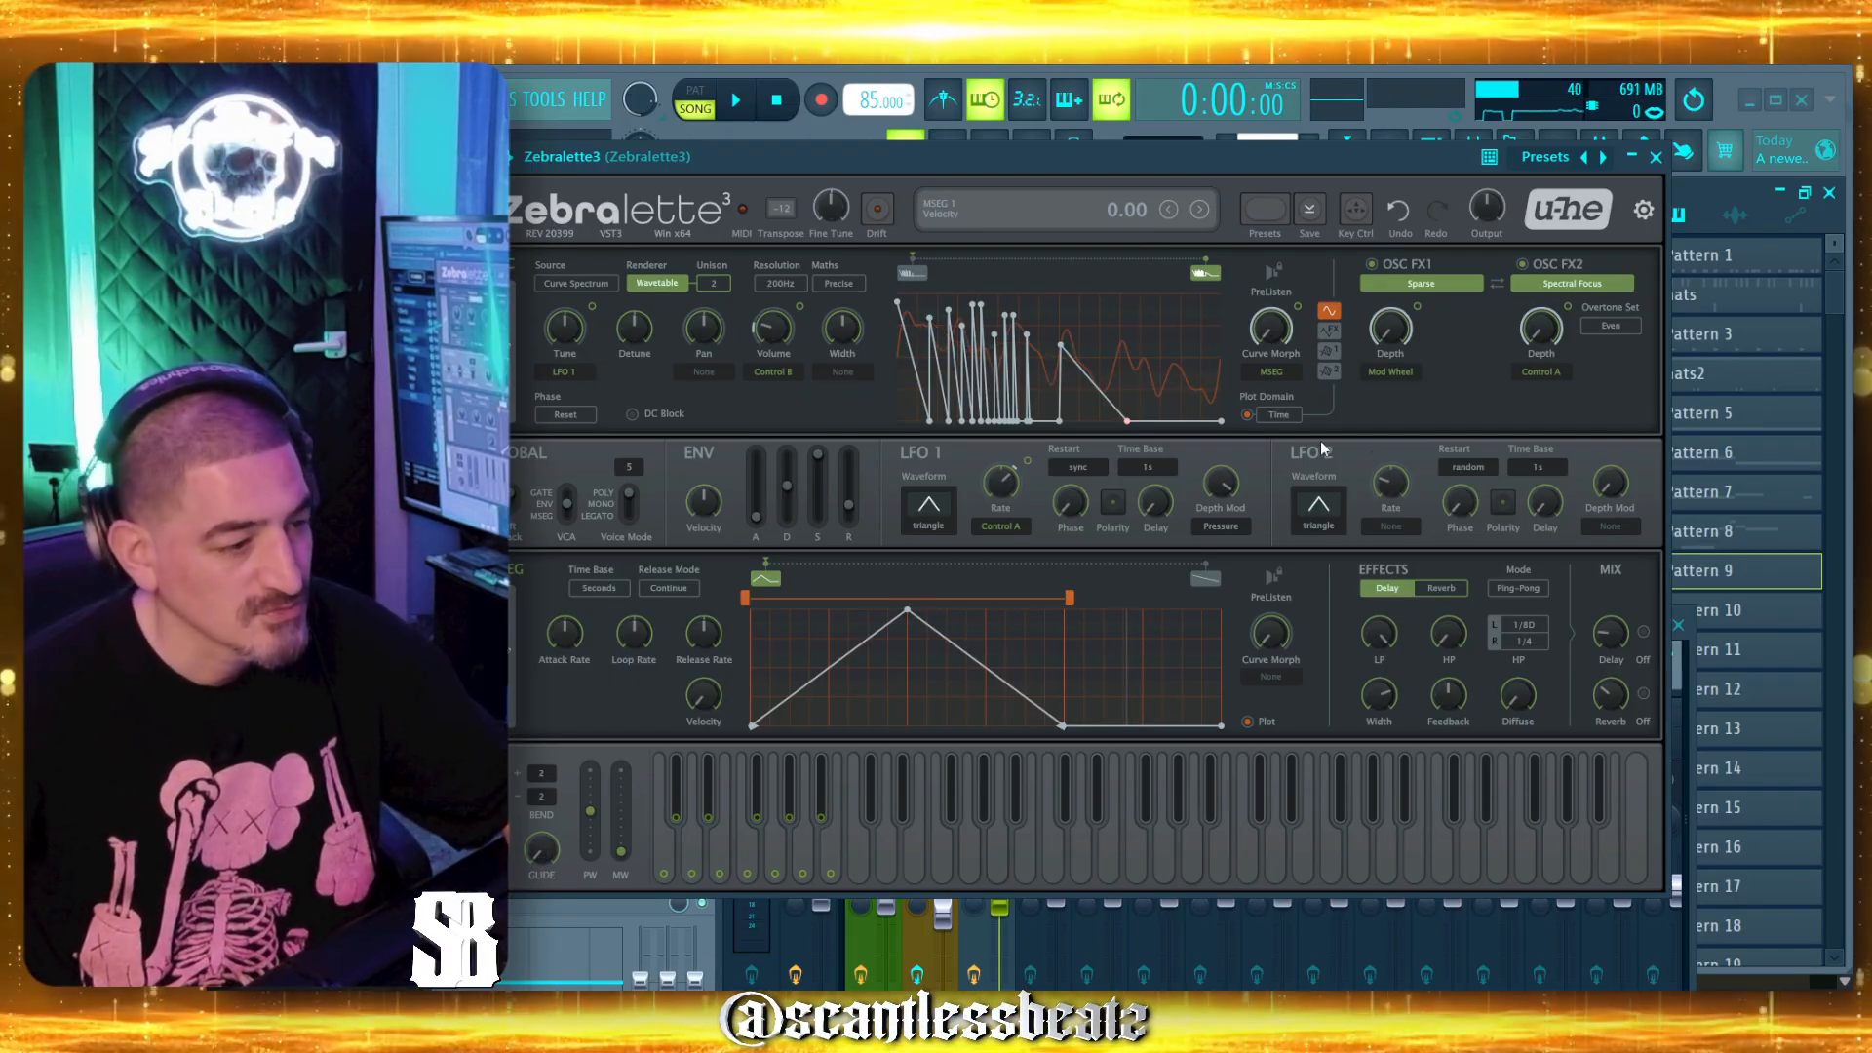
click(1470, 470)
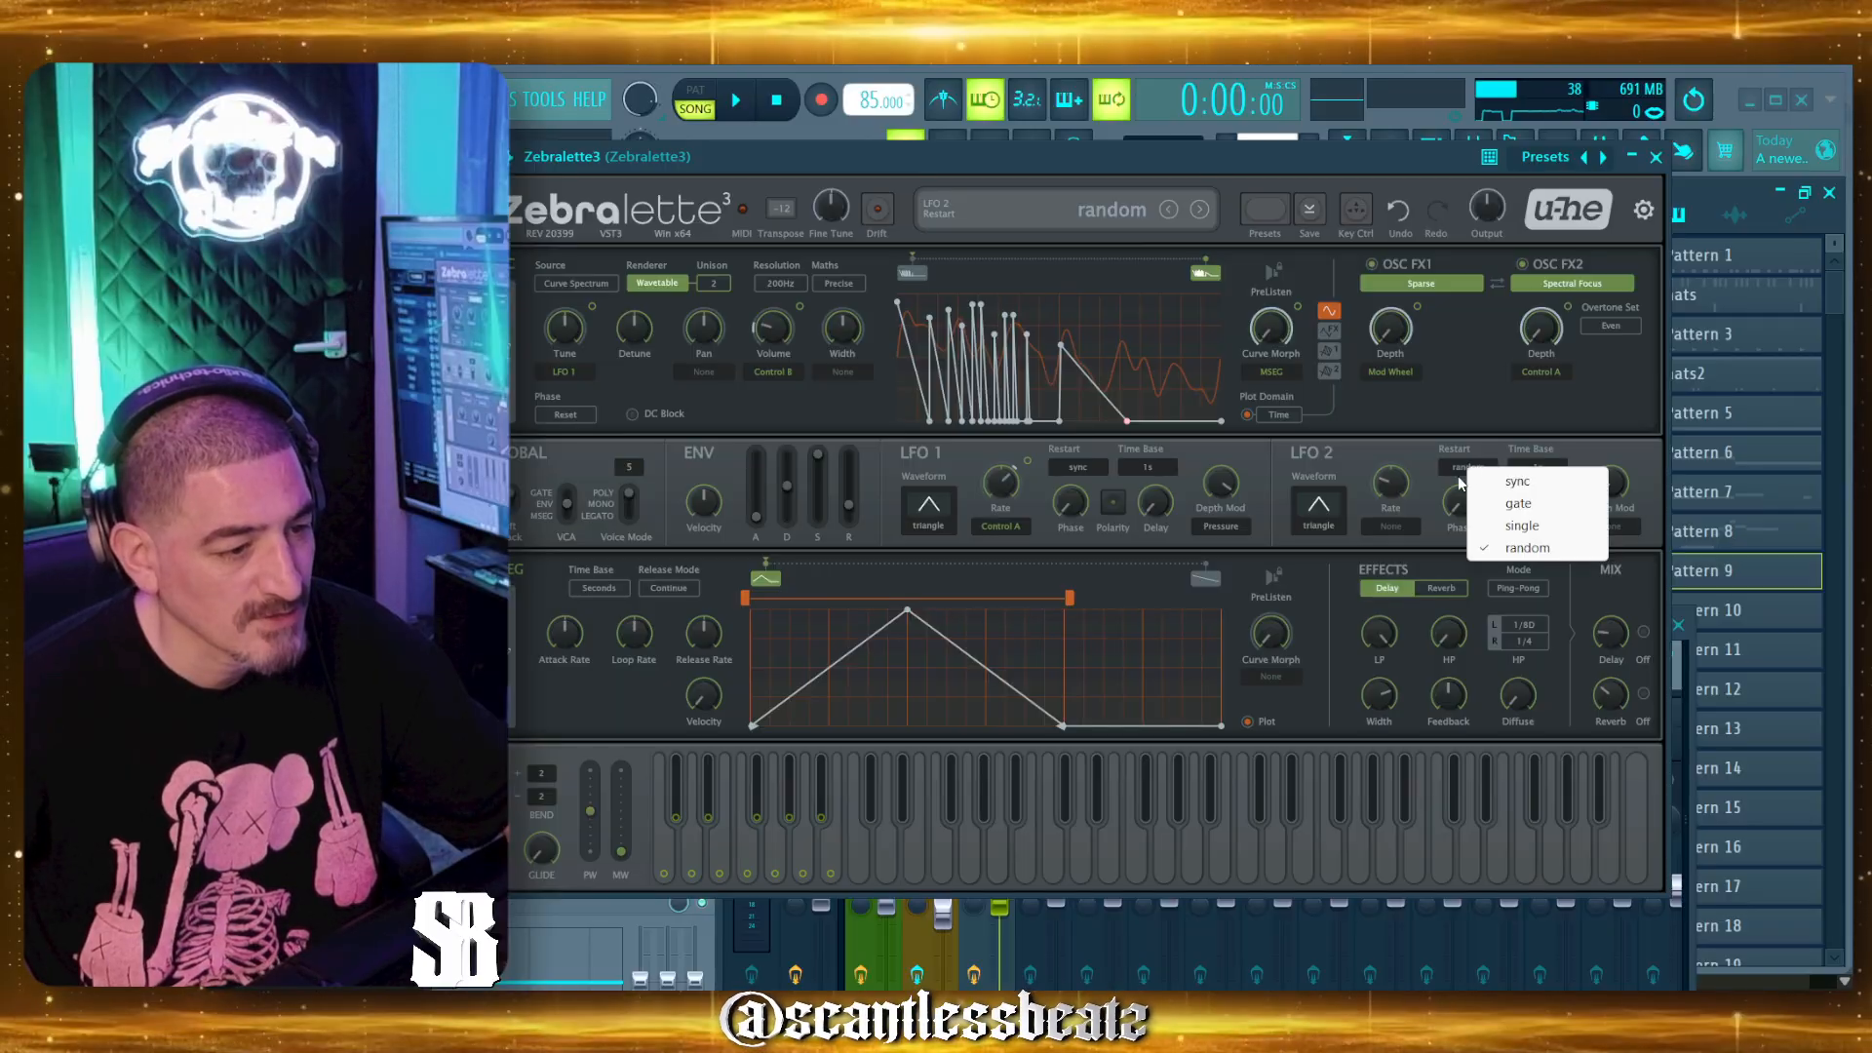
click(1527, 481)
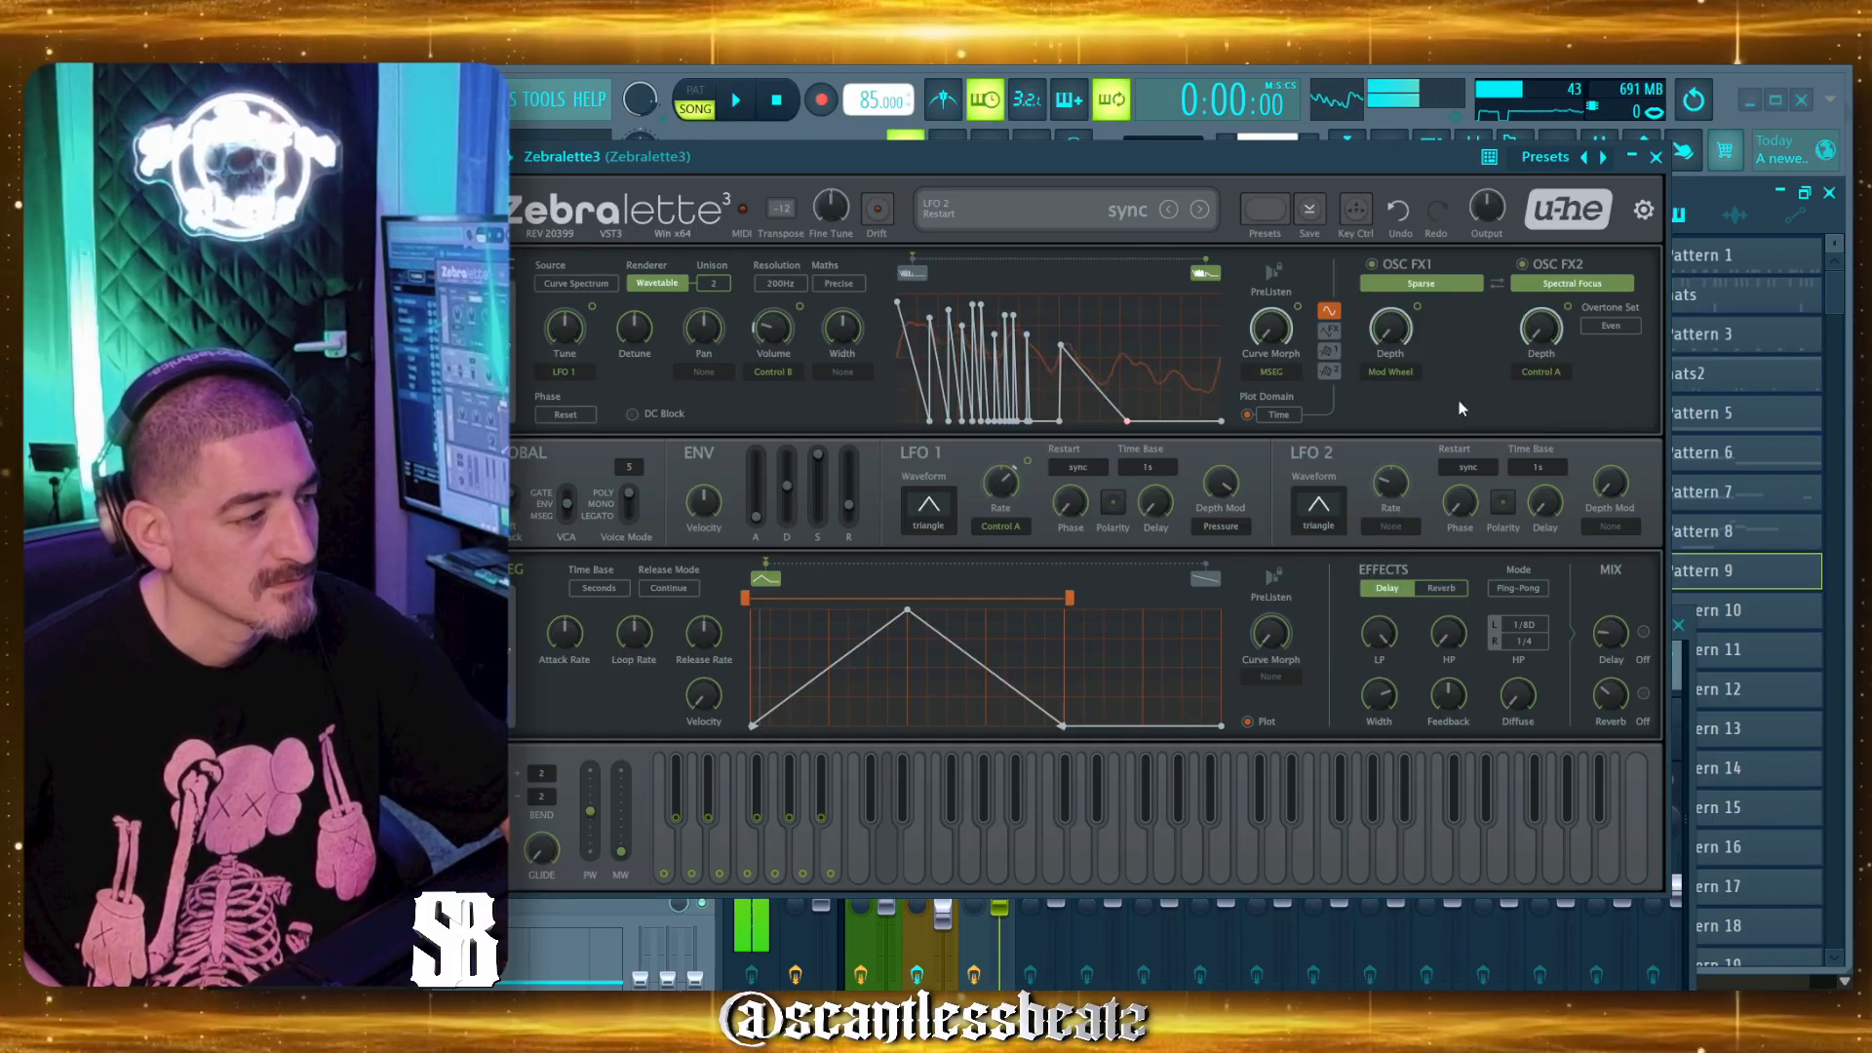
Step forward through the Poly Keys presets from Arcturus Morph to Burning Glass.
click(1200, 211)
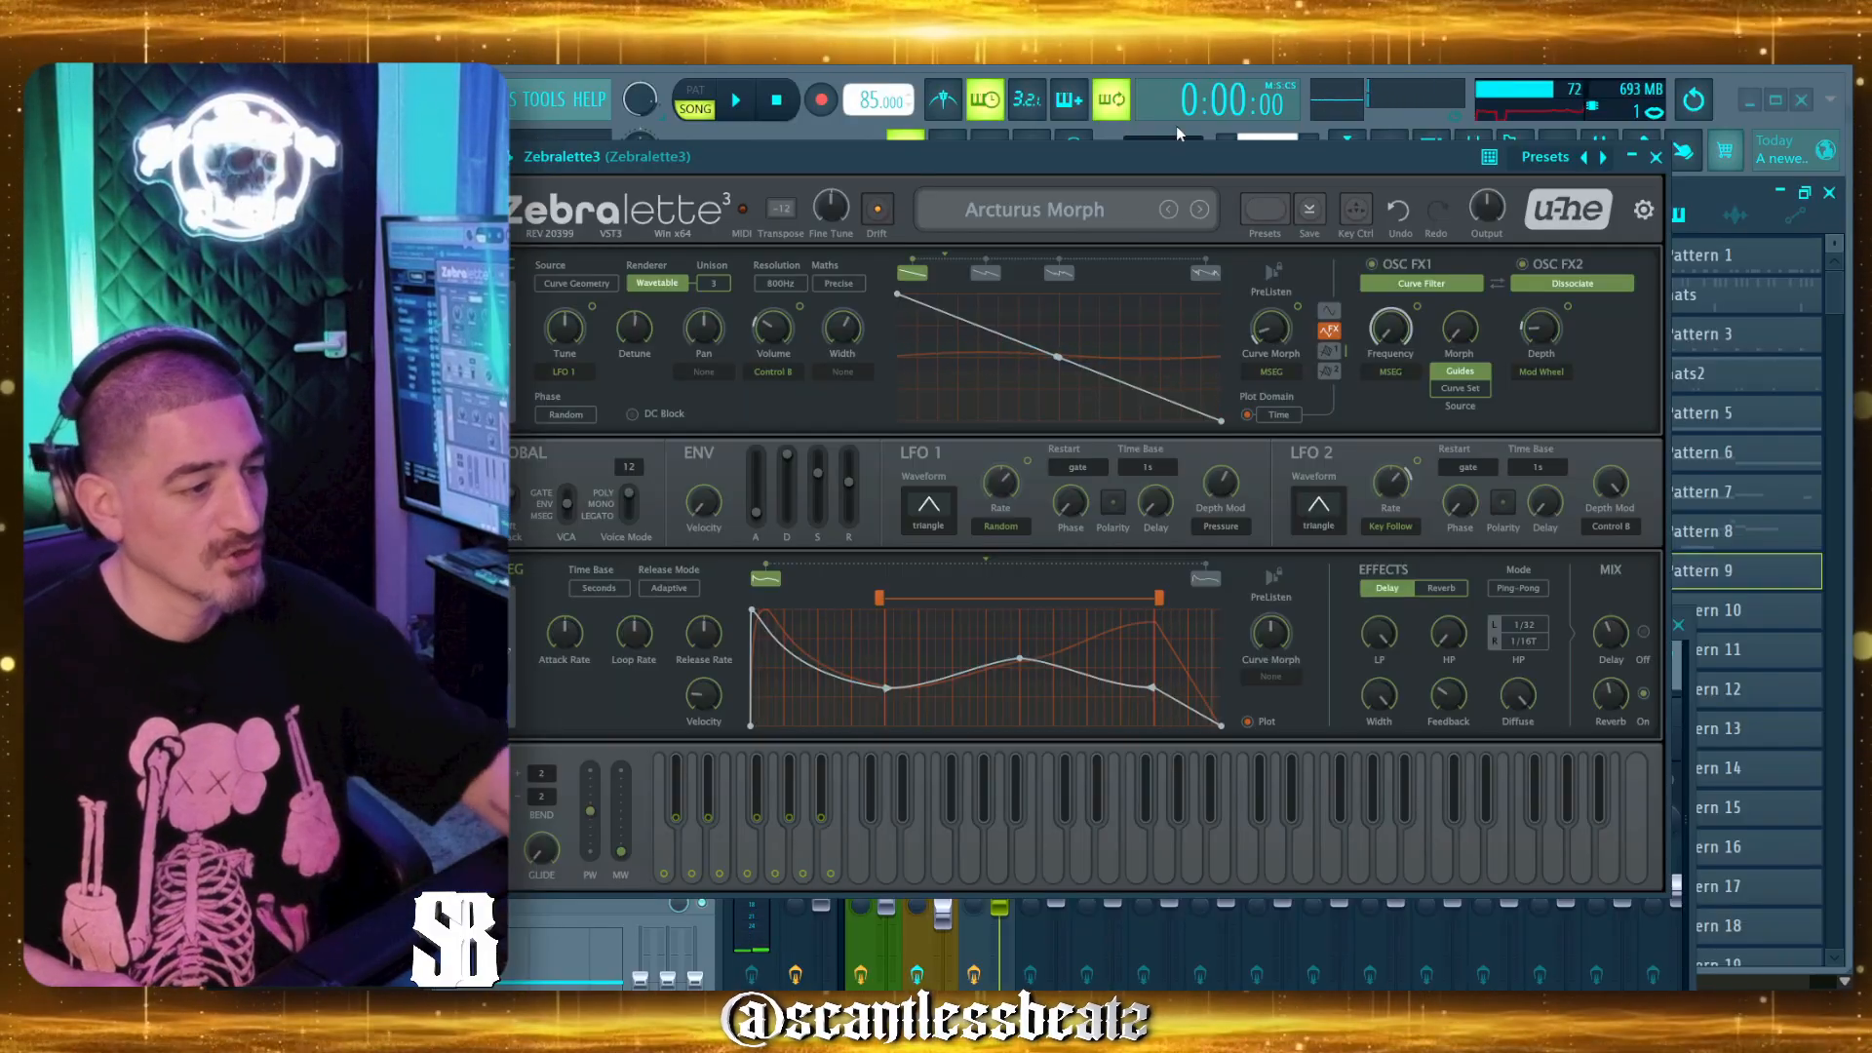
drag(1108, 161, 1129, 156)
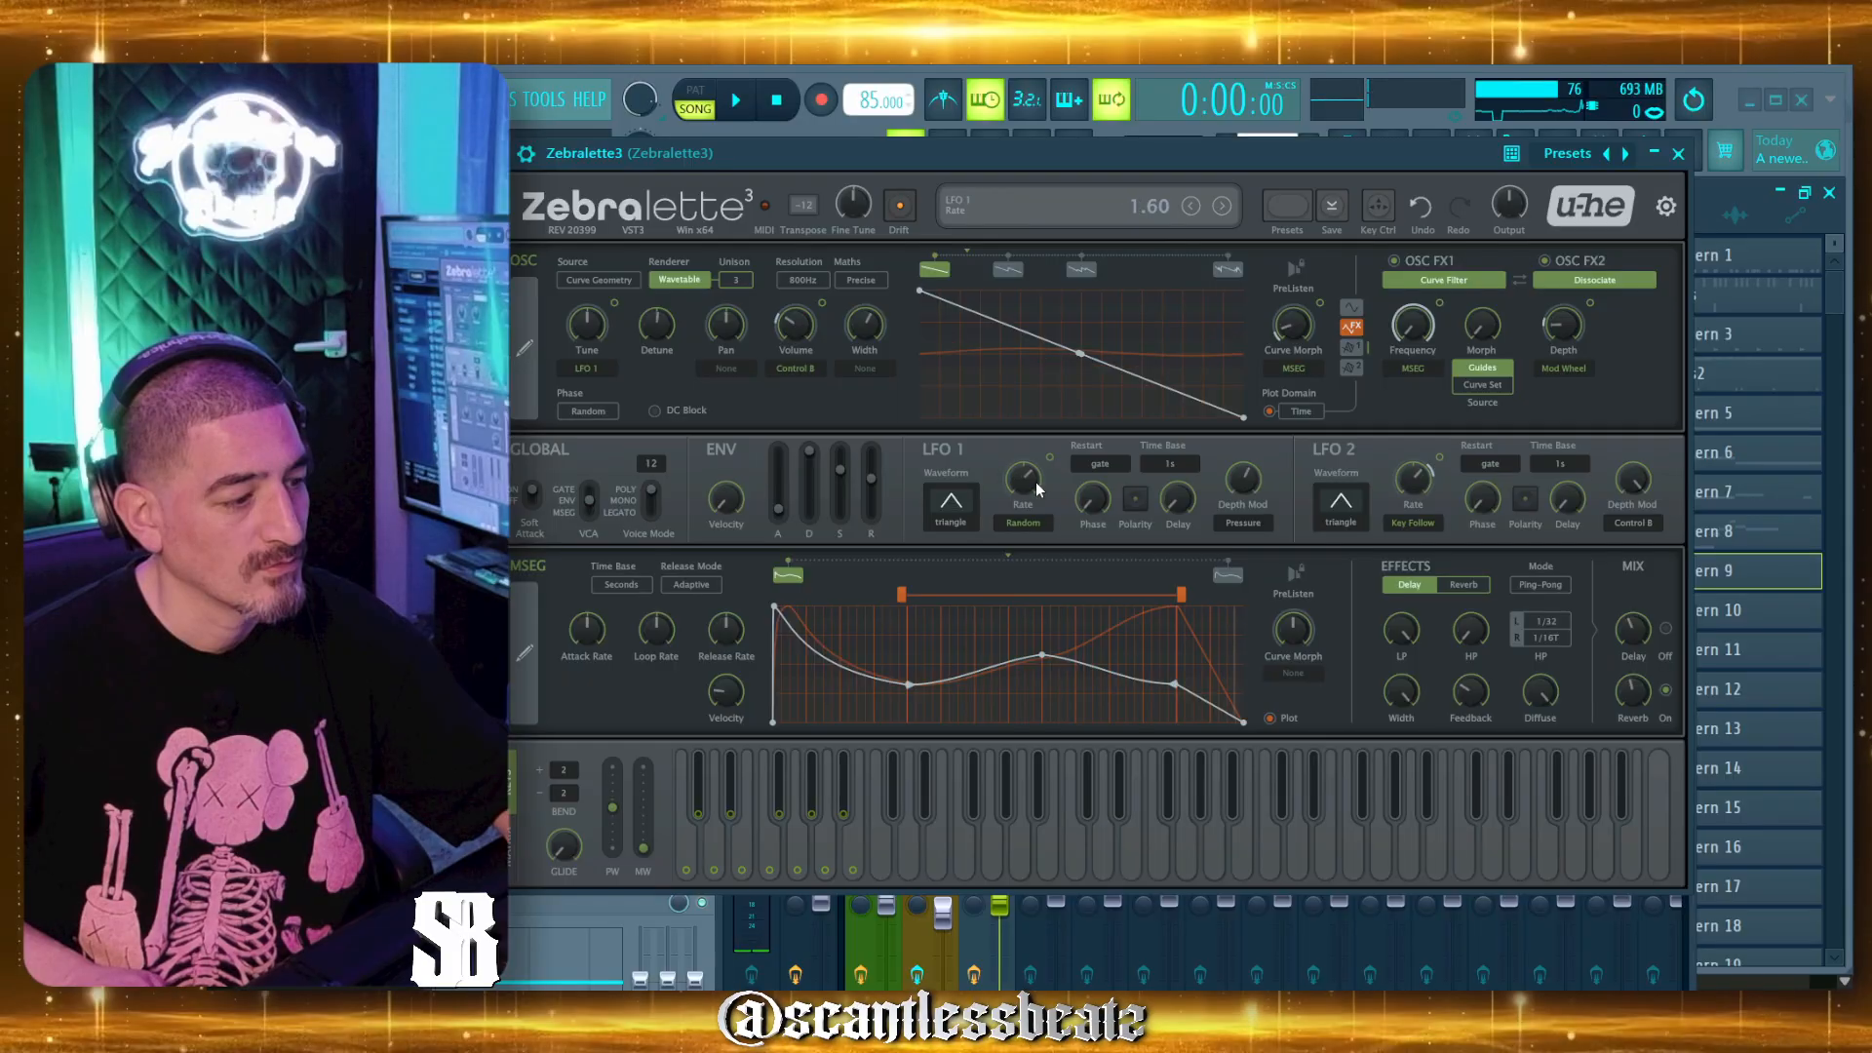
click(1221, 206)
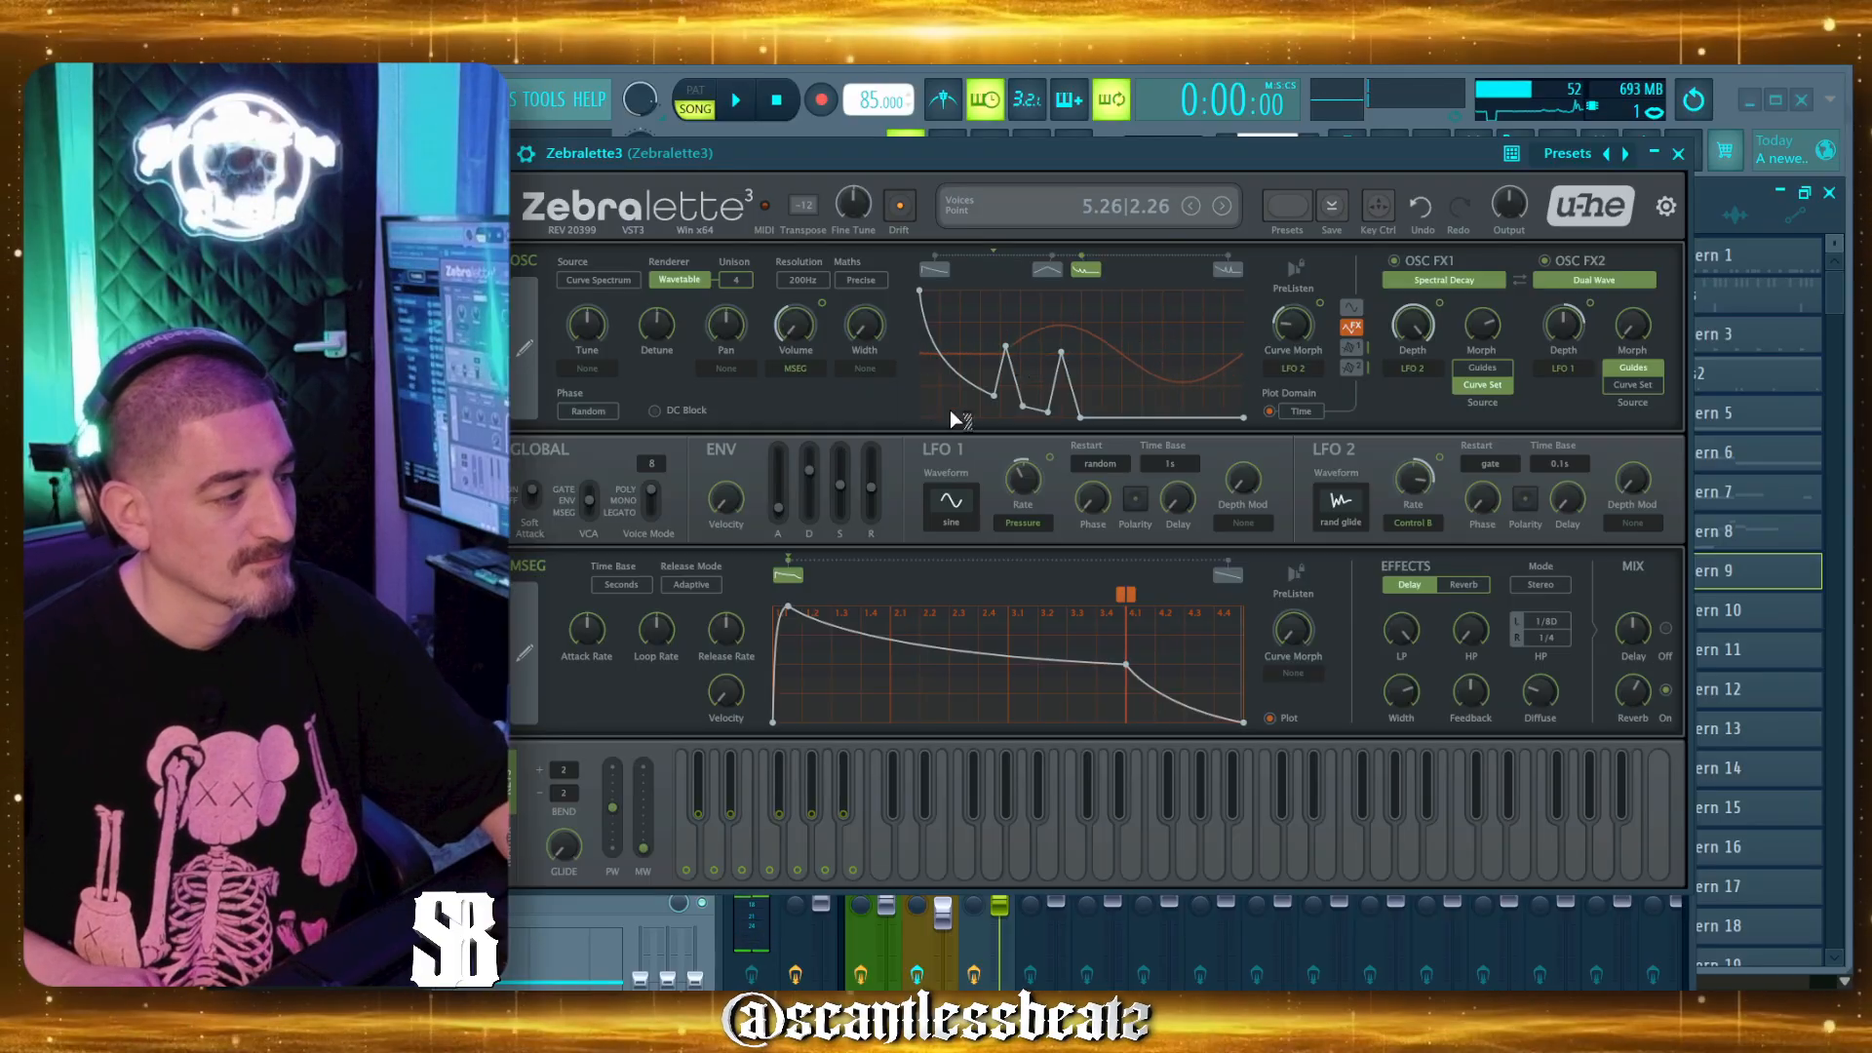
drag(967, 152, 1072, 156)
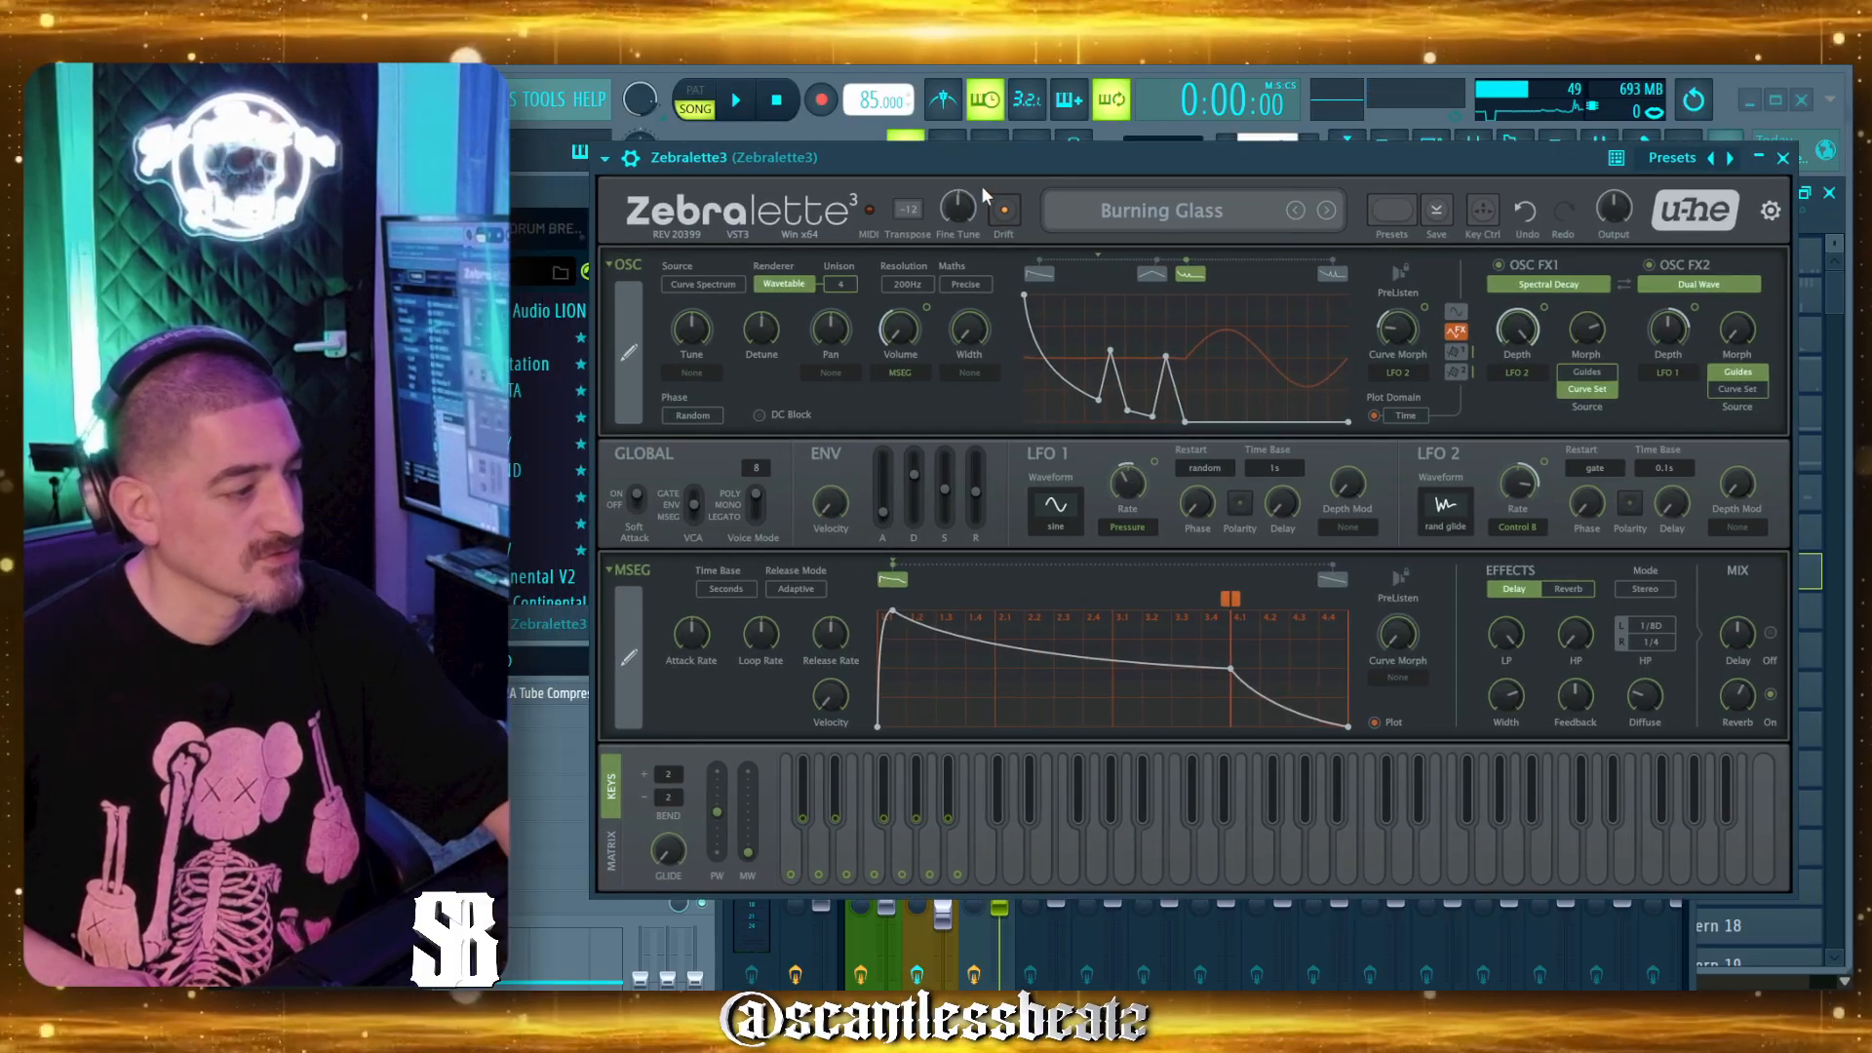
Move the synth window aside to view the Channel rack, and bring the synth back to the front.
scroll(546, 439, down, 5)
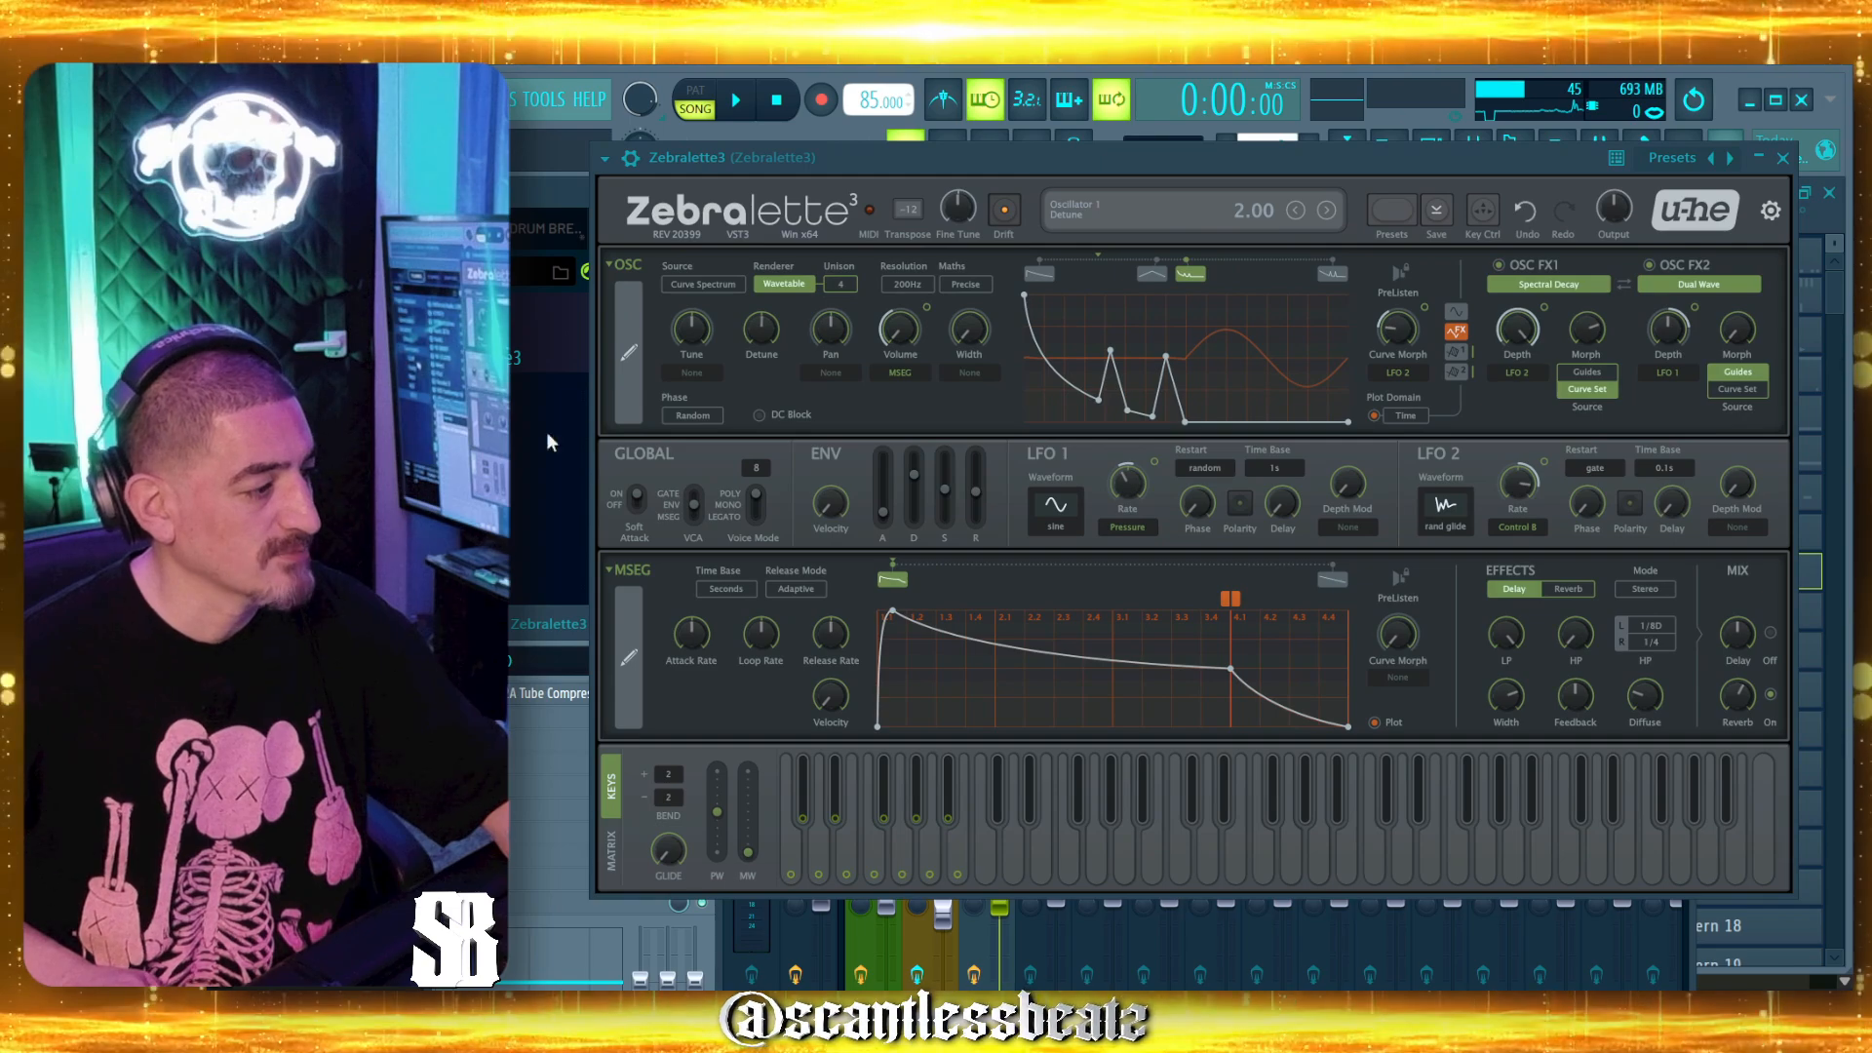
drag(558, 362, 514, 402)
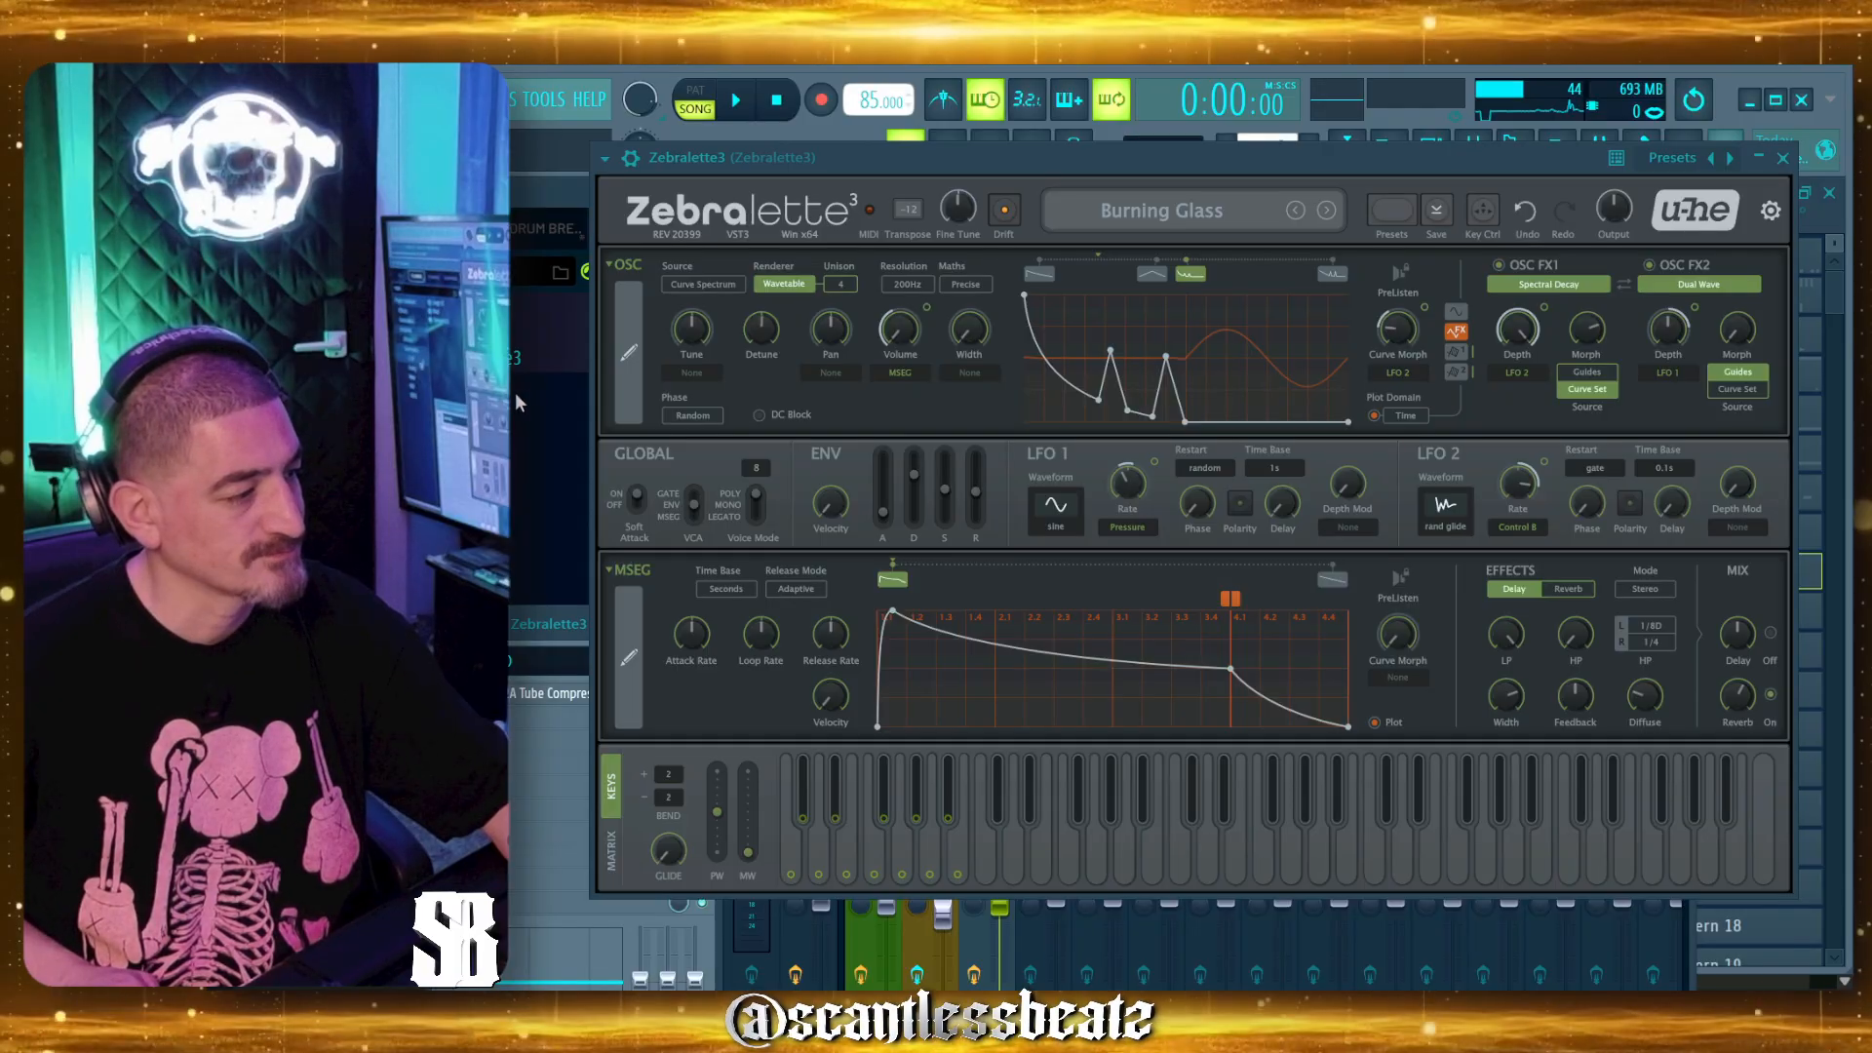
drag(786, 162, 671, 430)
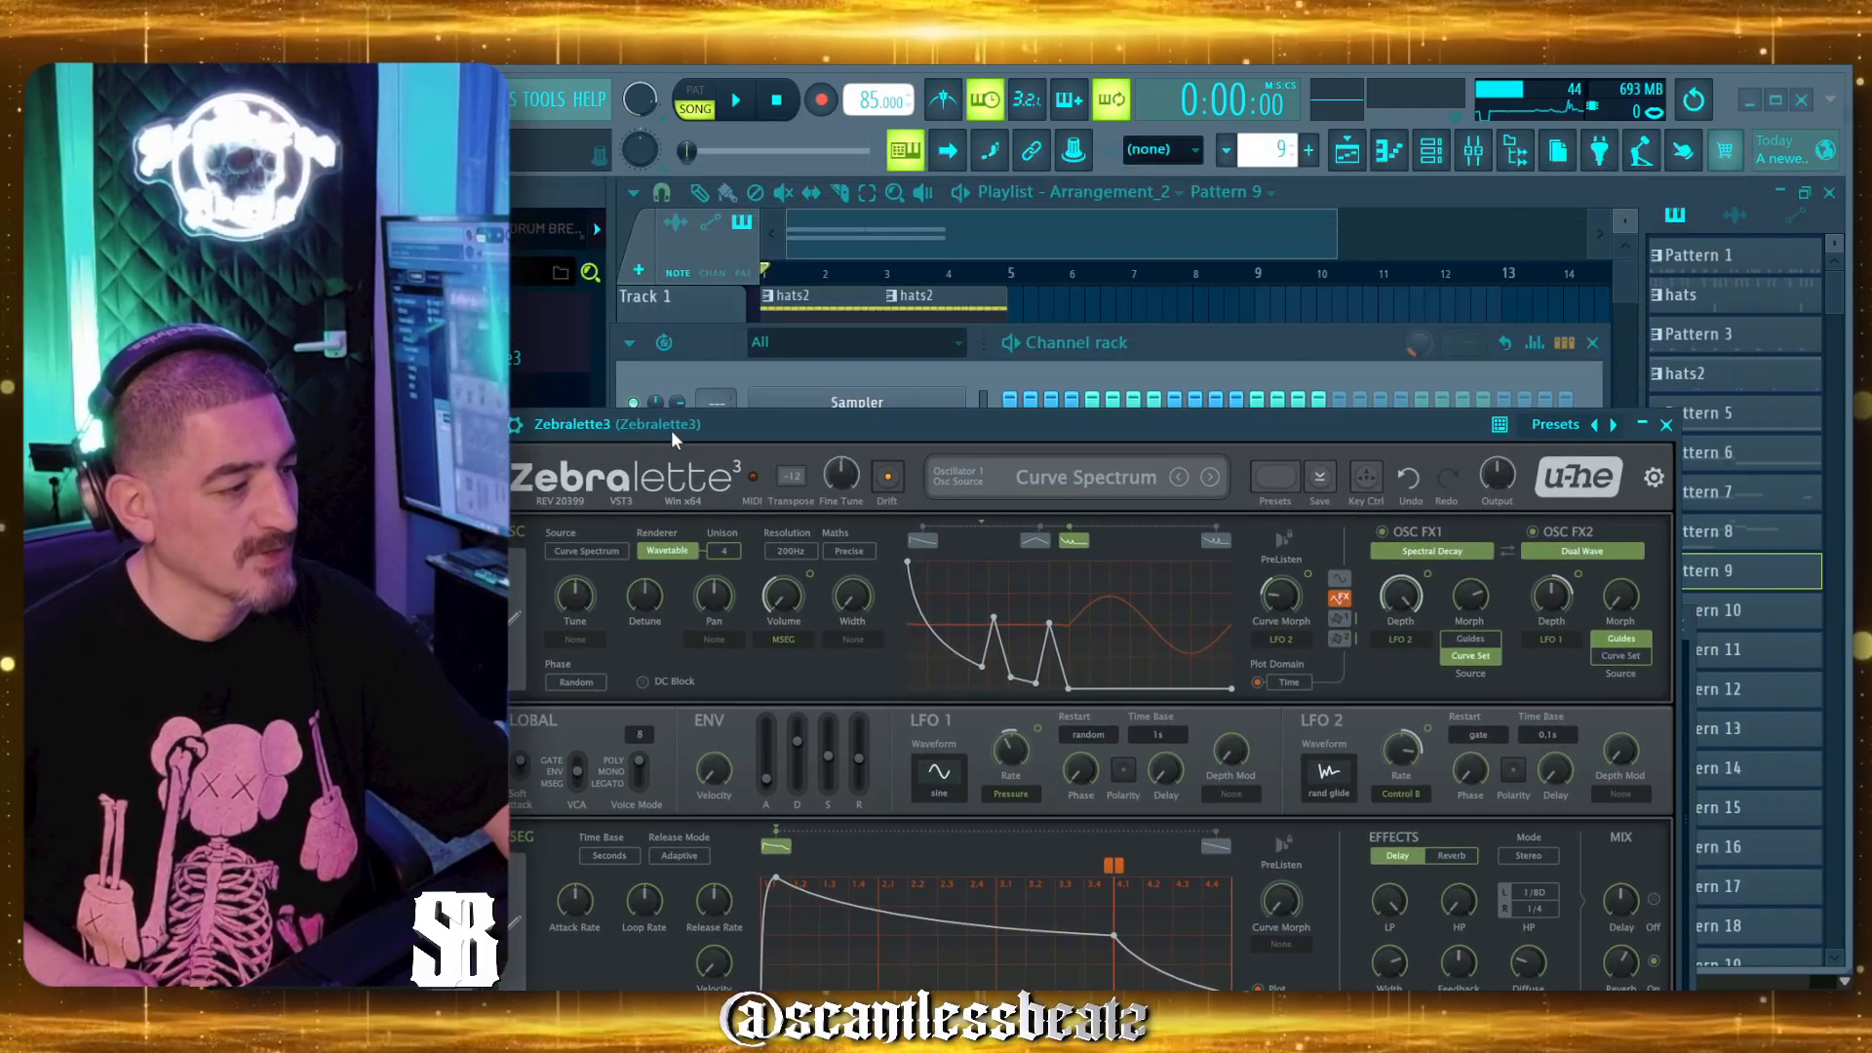
click(1143, 323)
drag(1145, 326, 1163, 260)
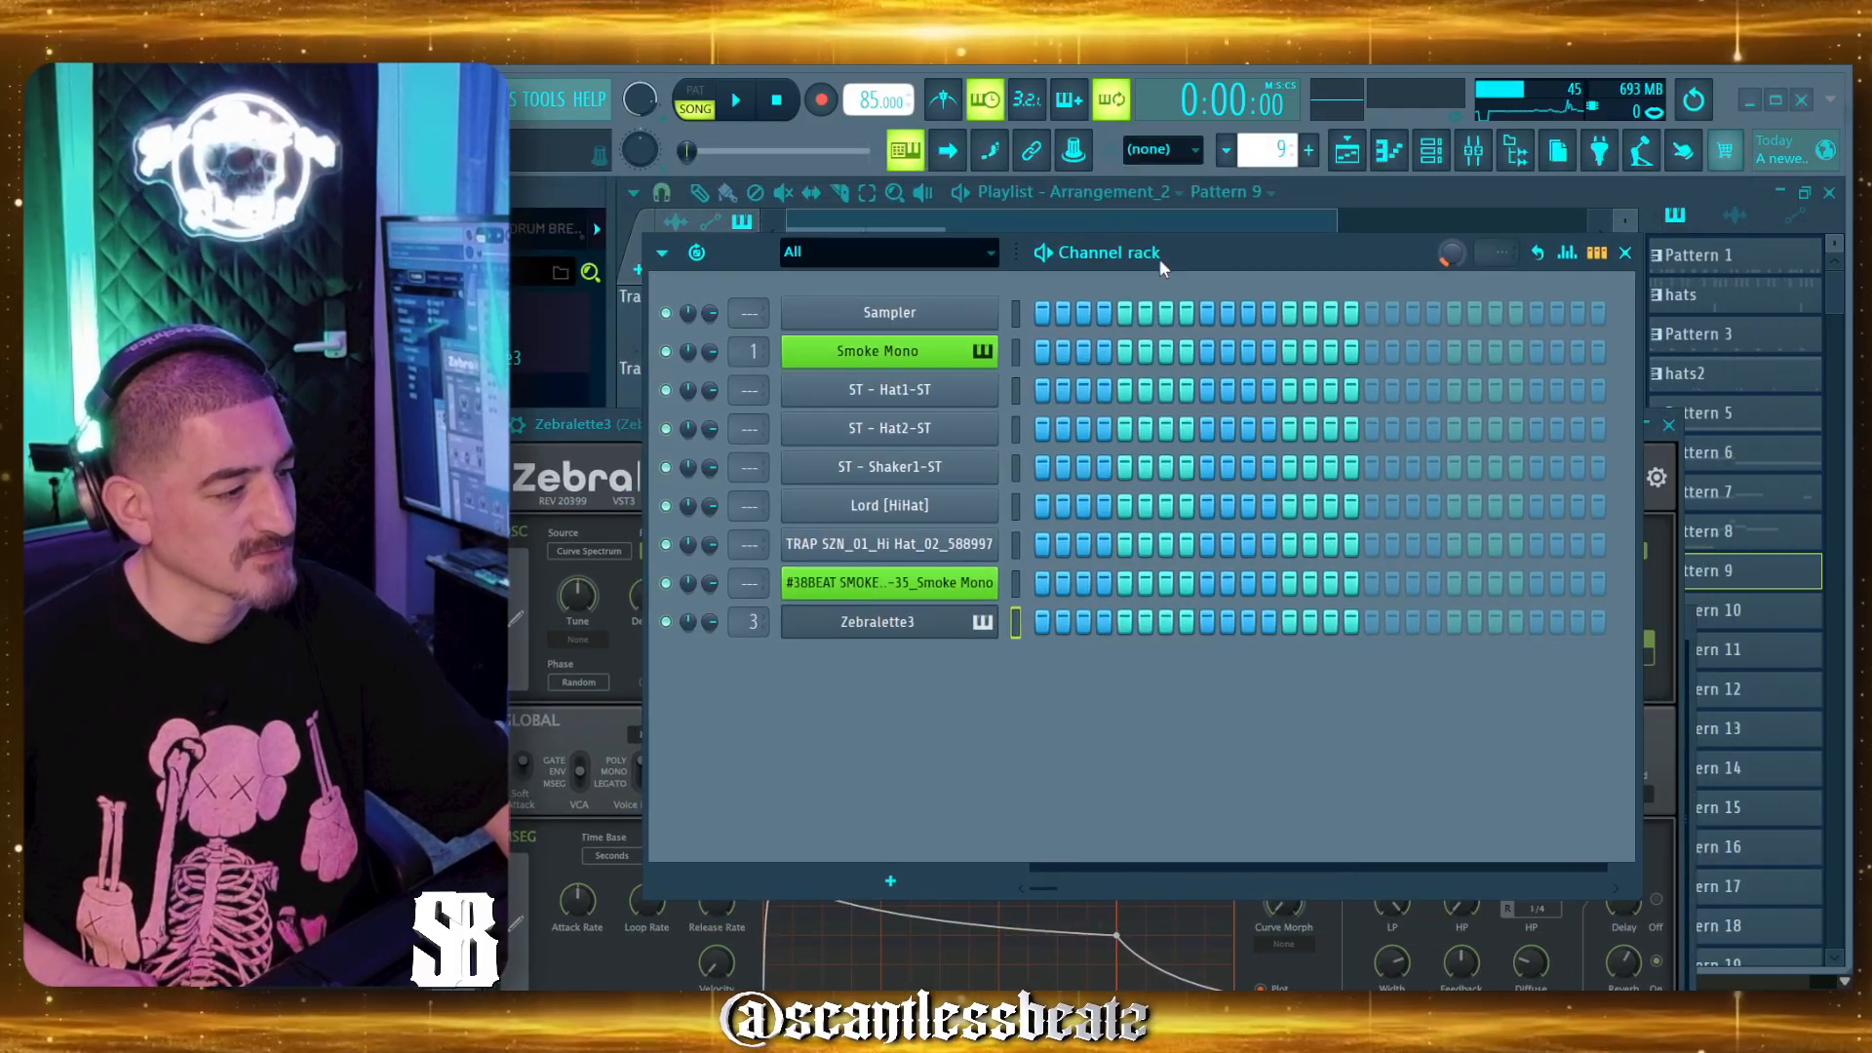
drag(607, 435, 669, 149)
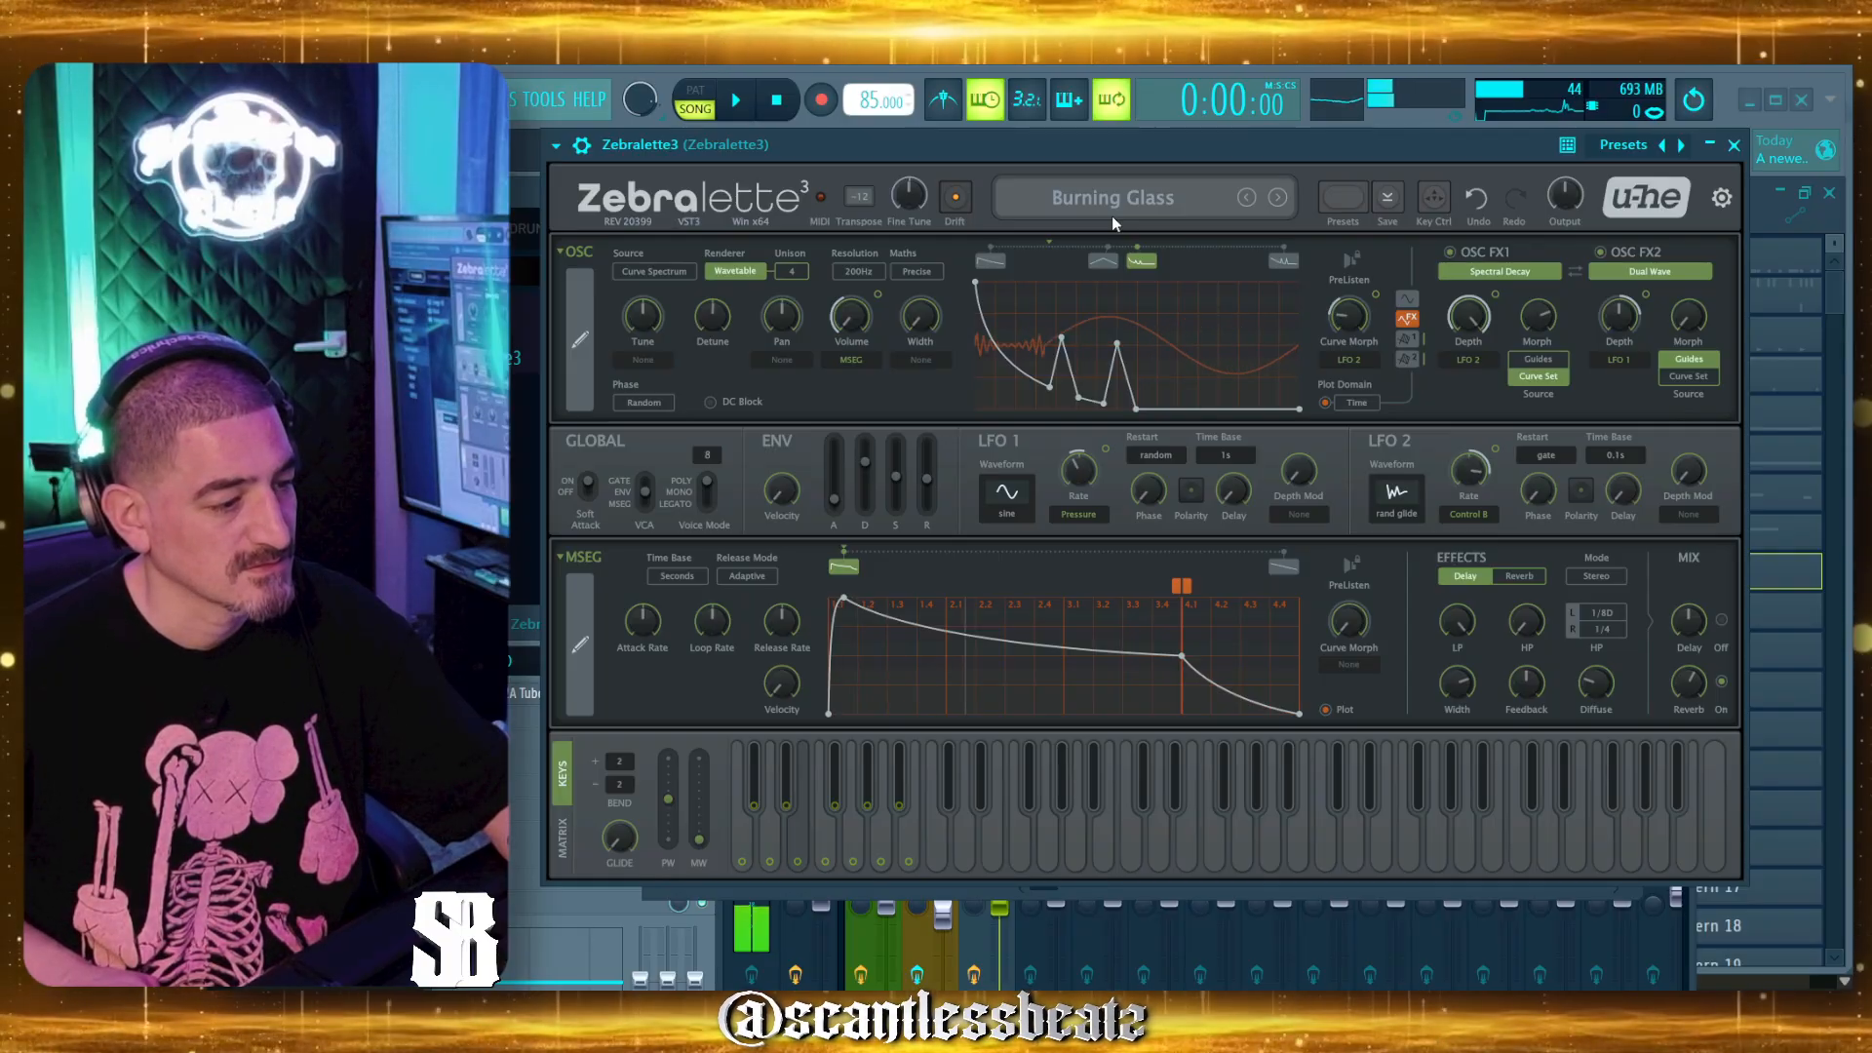
Flatten the spikes in the Burning Glass oscillator curve and switch to the Carnival Pipes preset.
drag(1061, 339, 1119, 372)
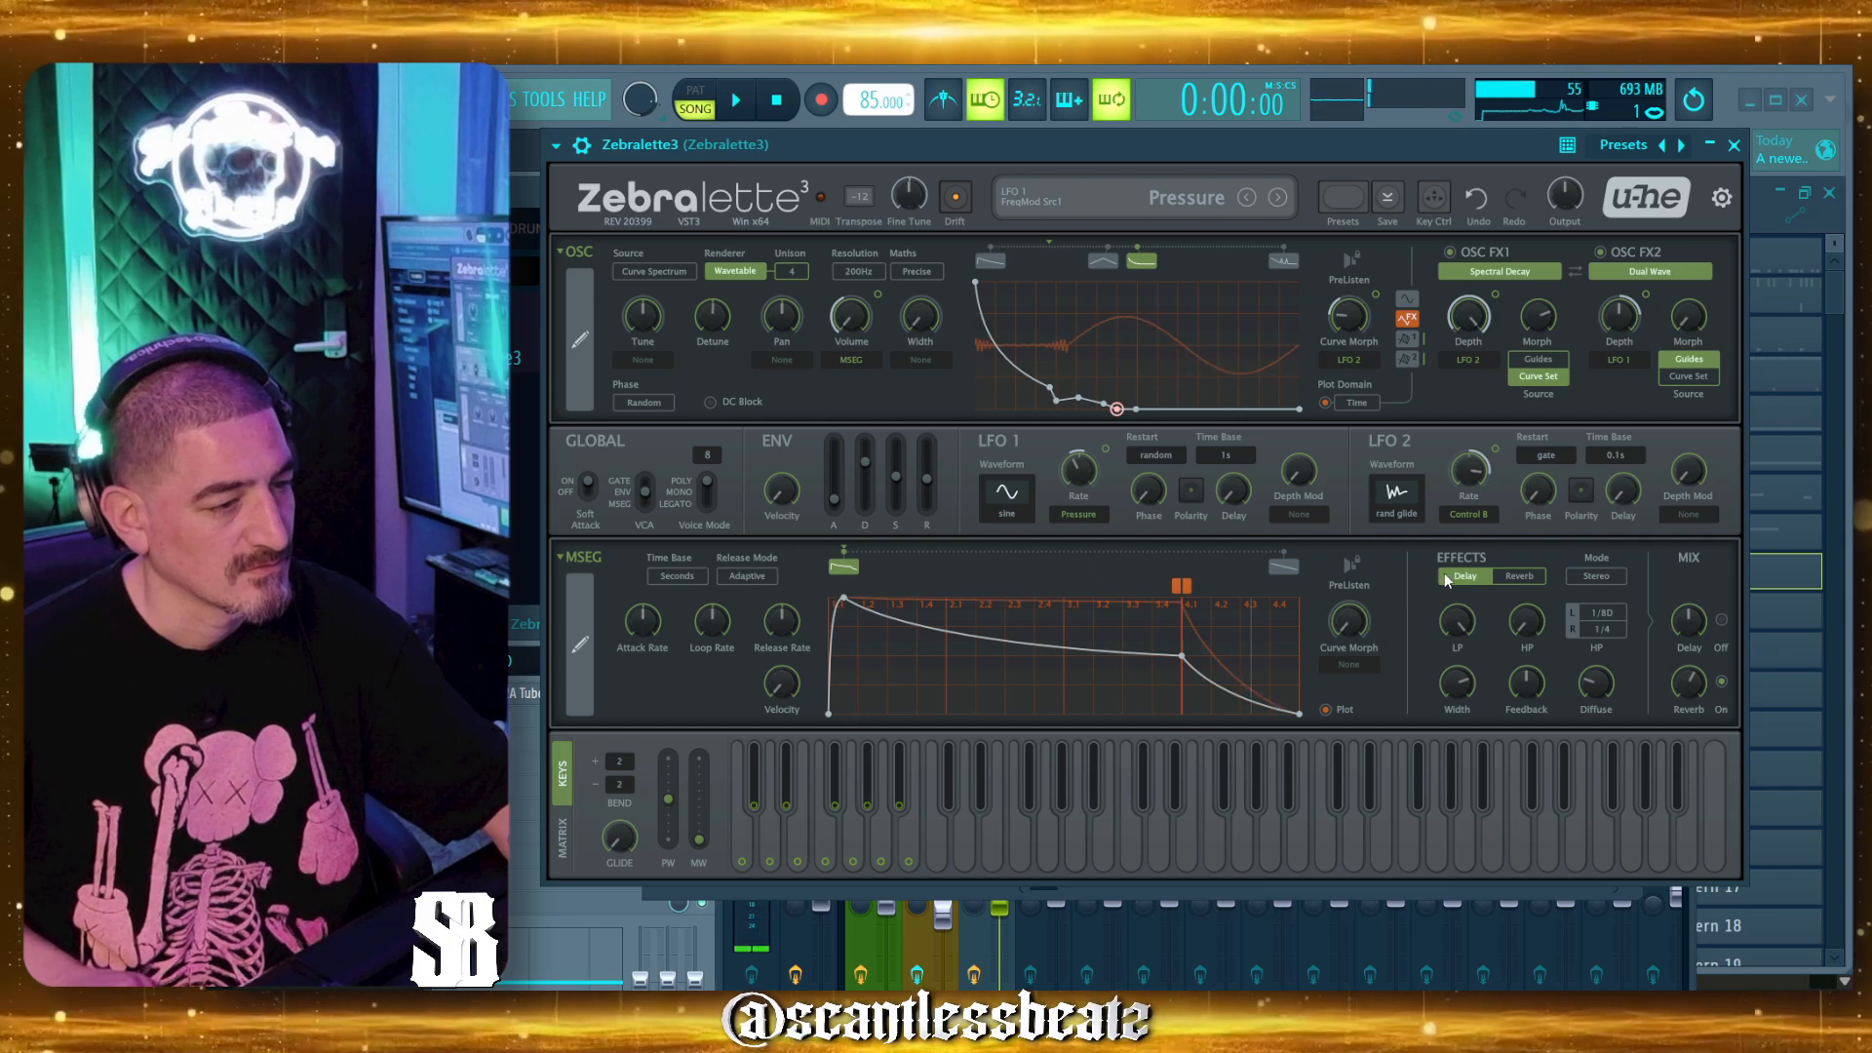
click(1247, 198)
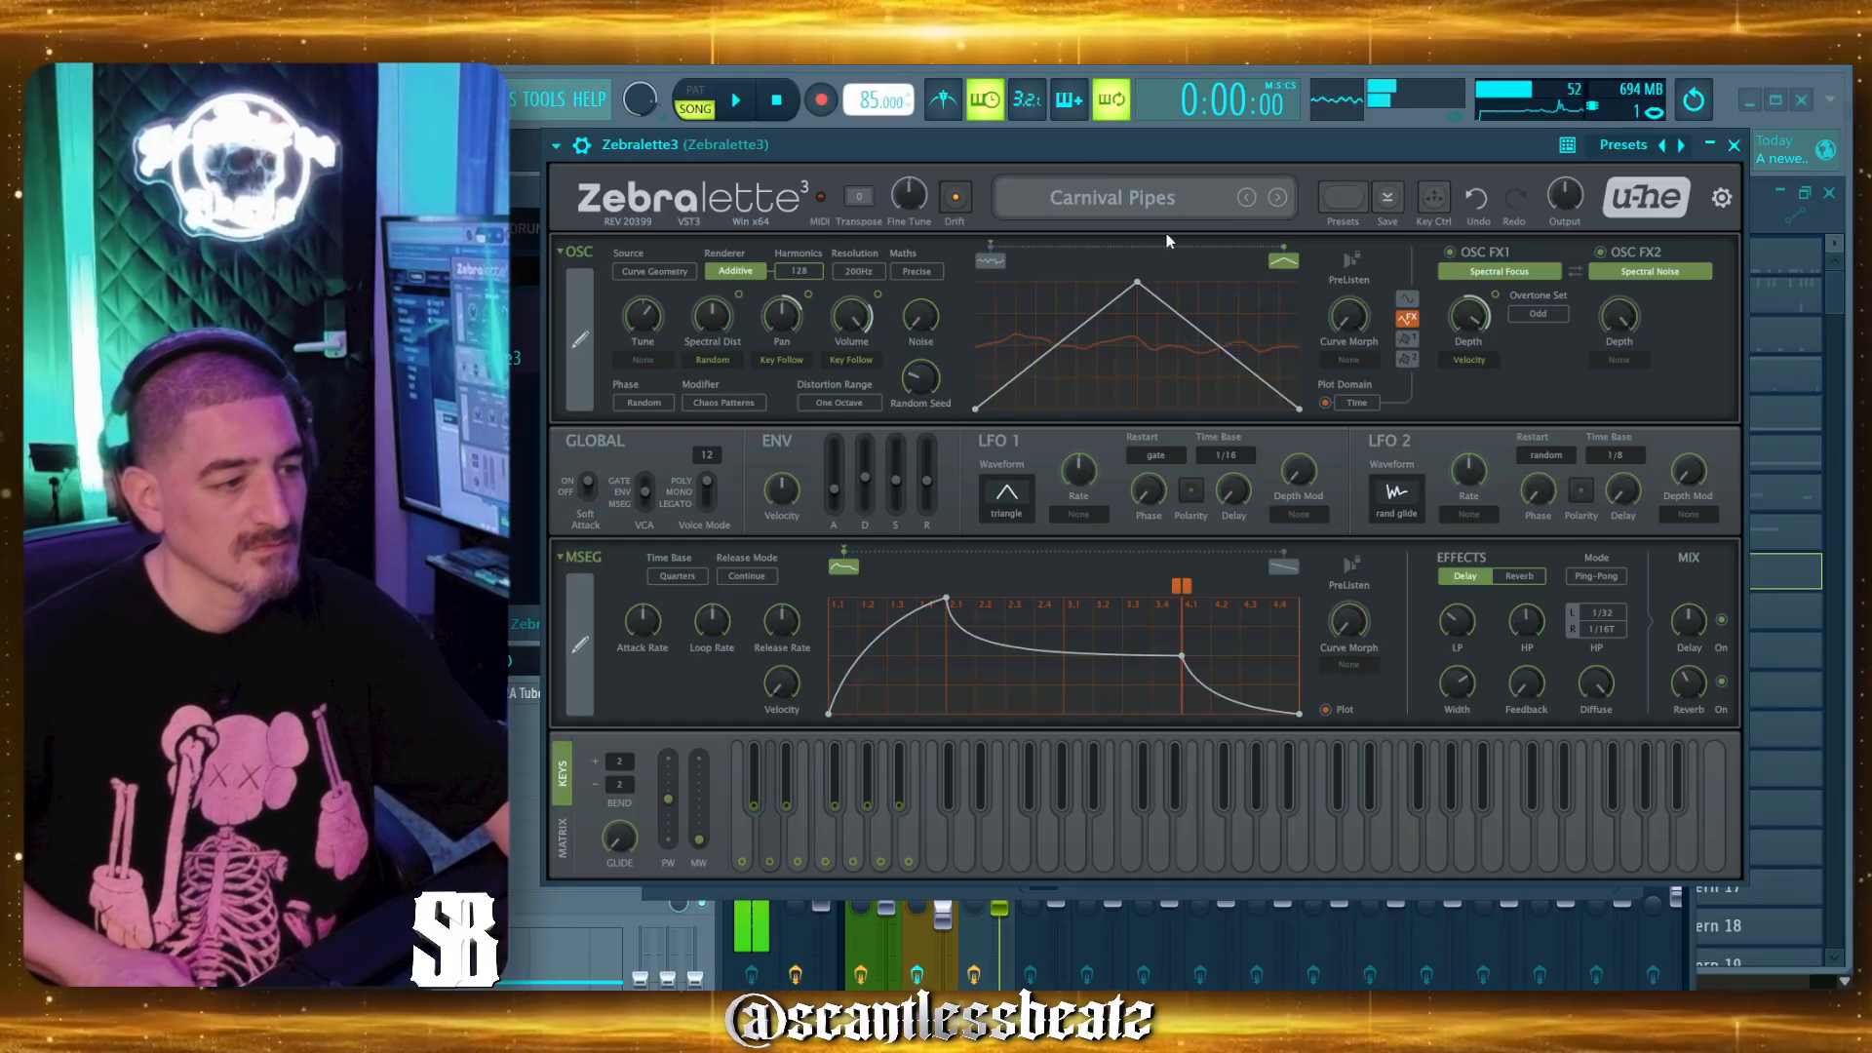
Advance to the Chain Sauce preset and open the preset browser.
click(1276, 199)
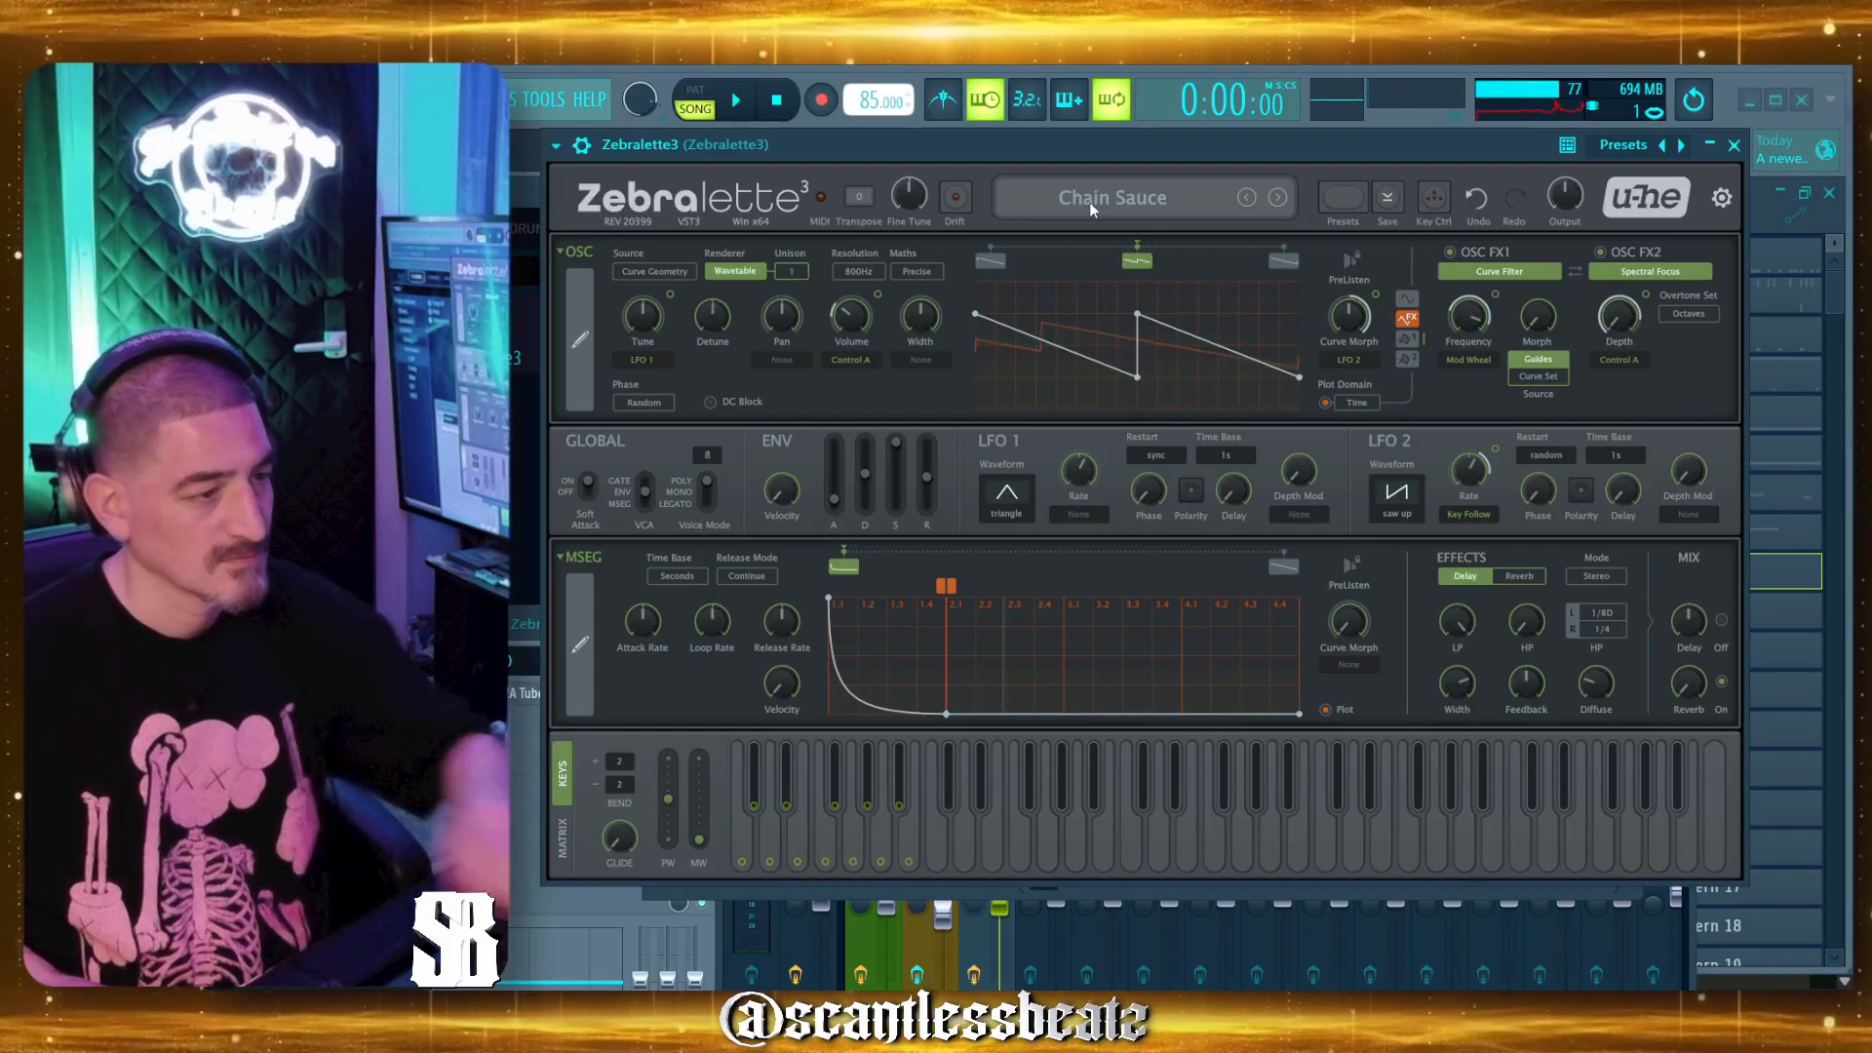
mouse_move(894, 219)
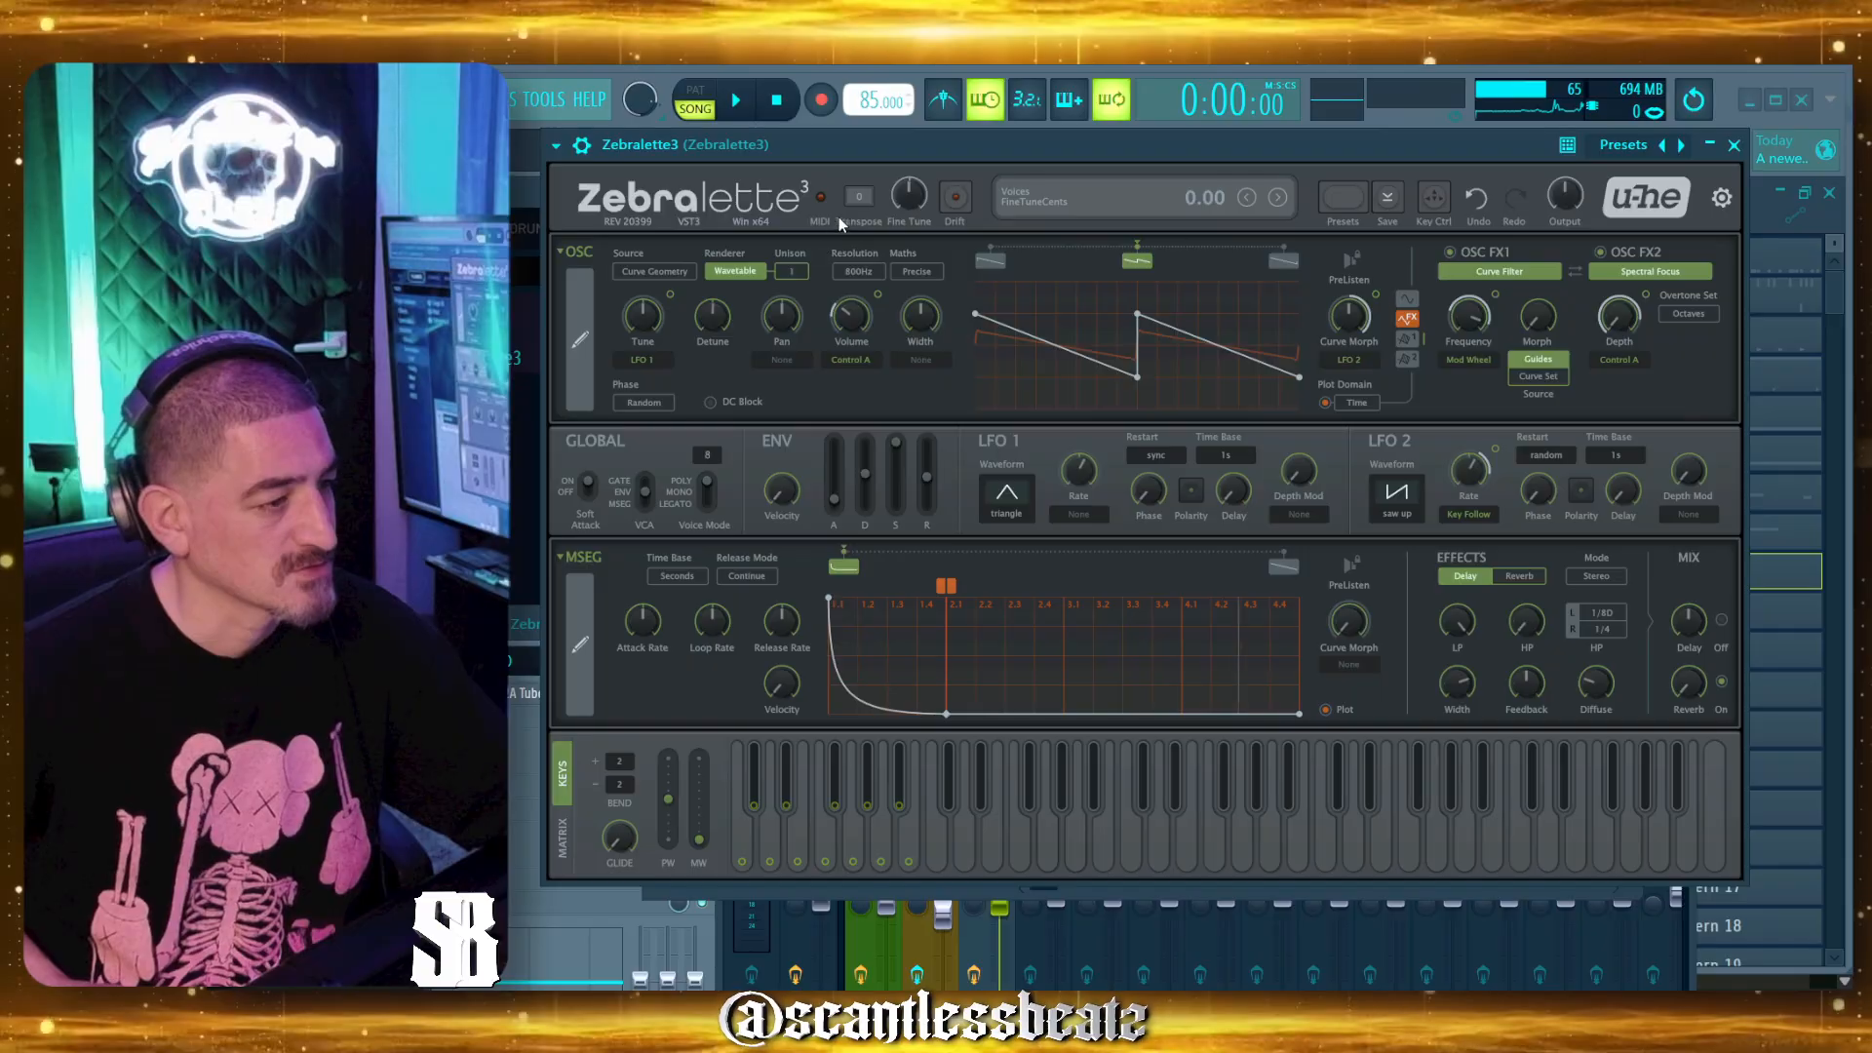
click(1340, 197)
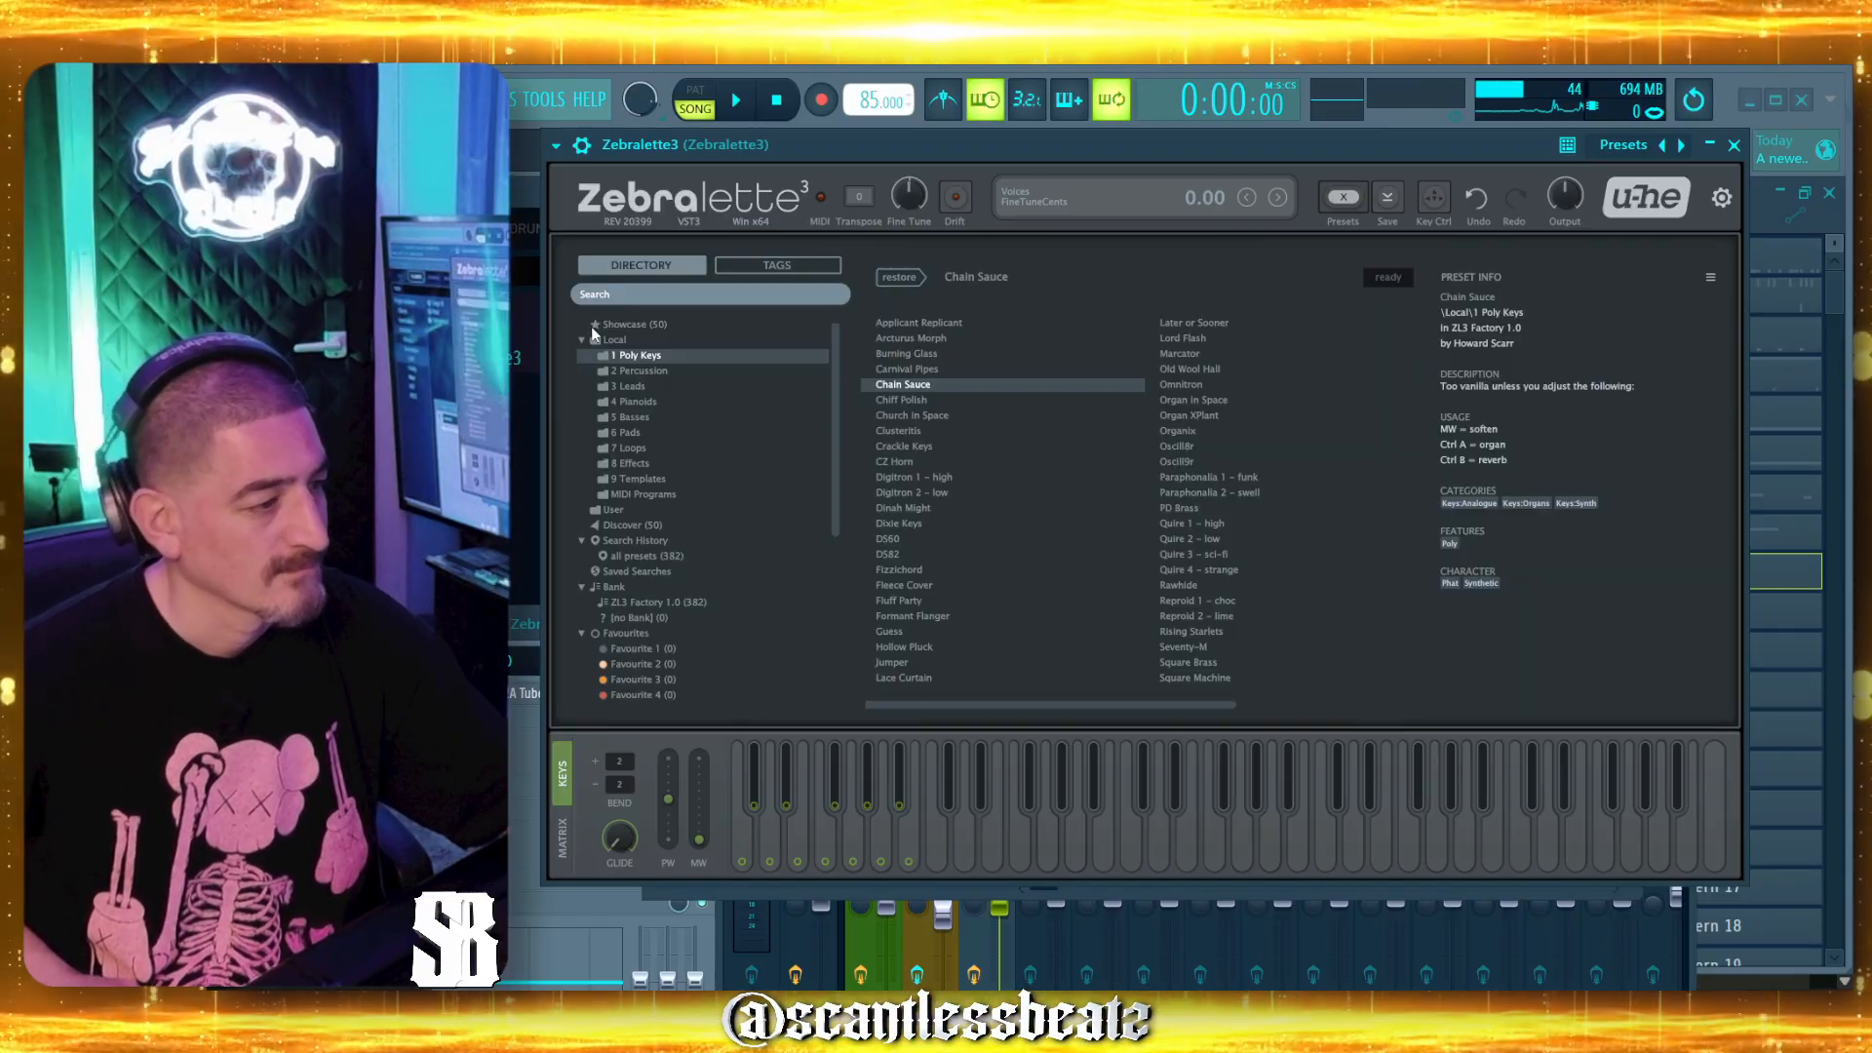
Audition the Leads presets Back on Track, CS01 Purity and Curry Favourite.
click(626, 387)
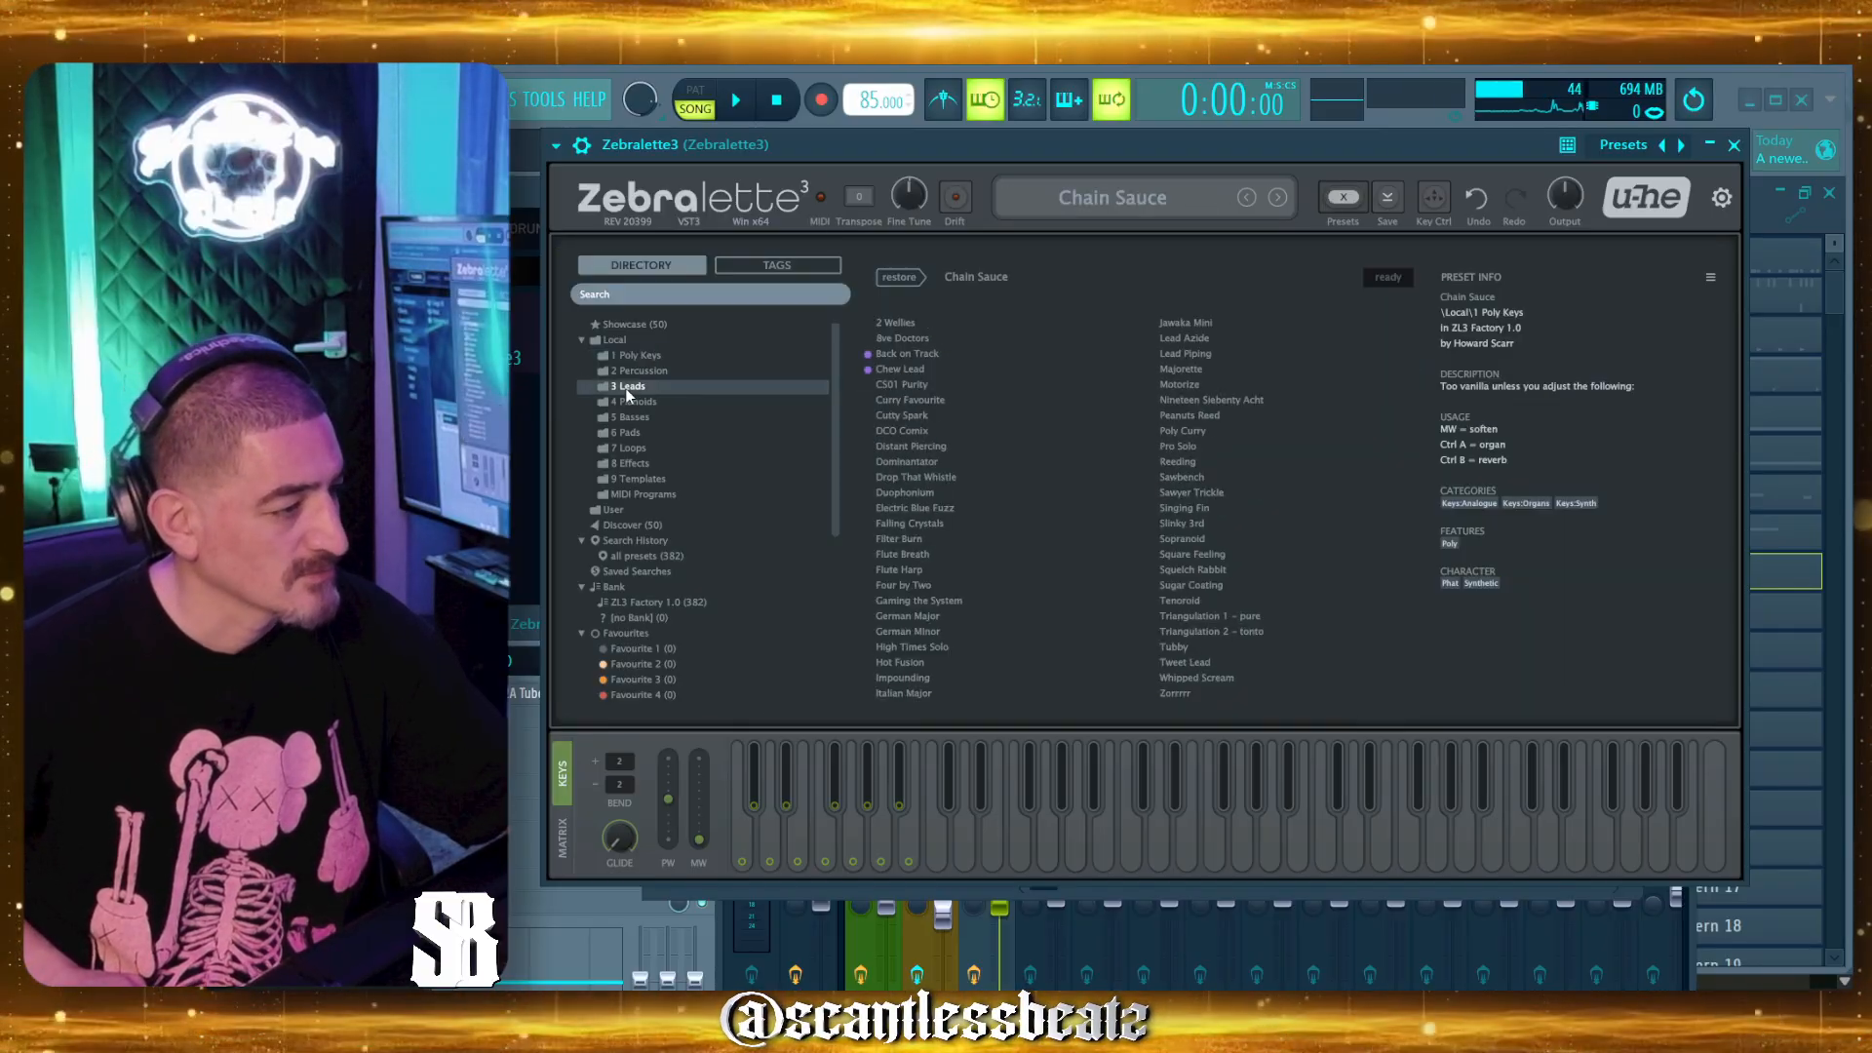
click(927, 356)
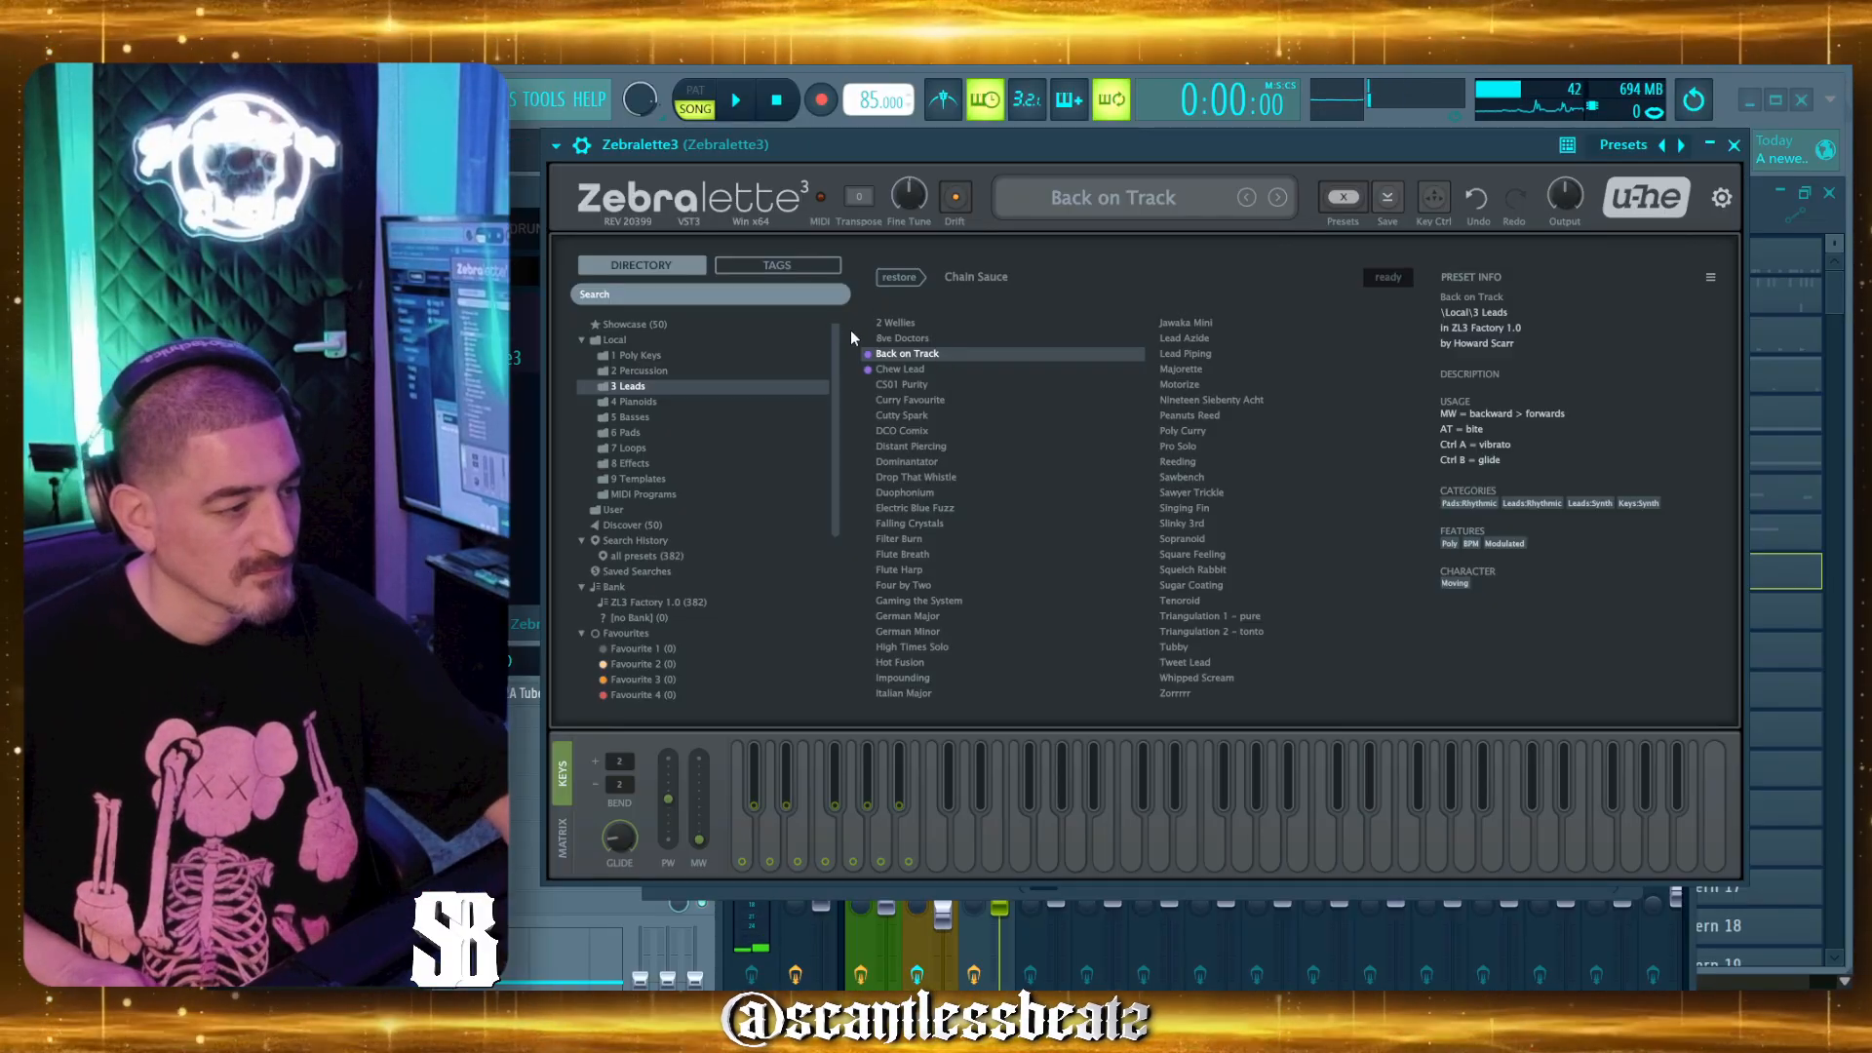
click(931, 378)
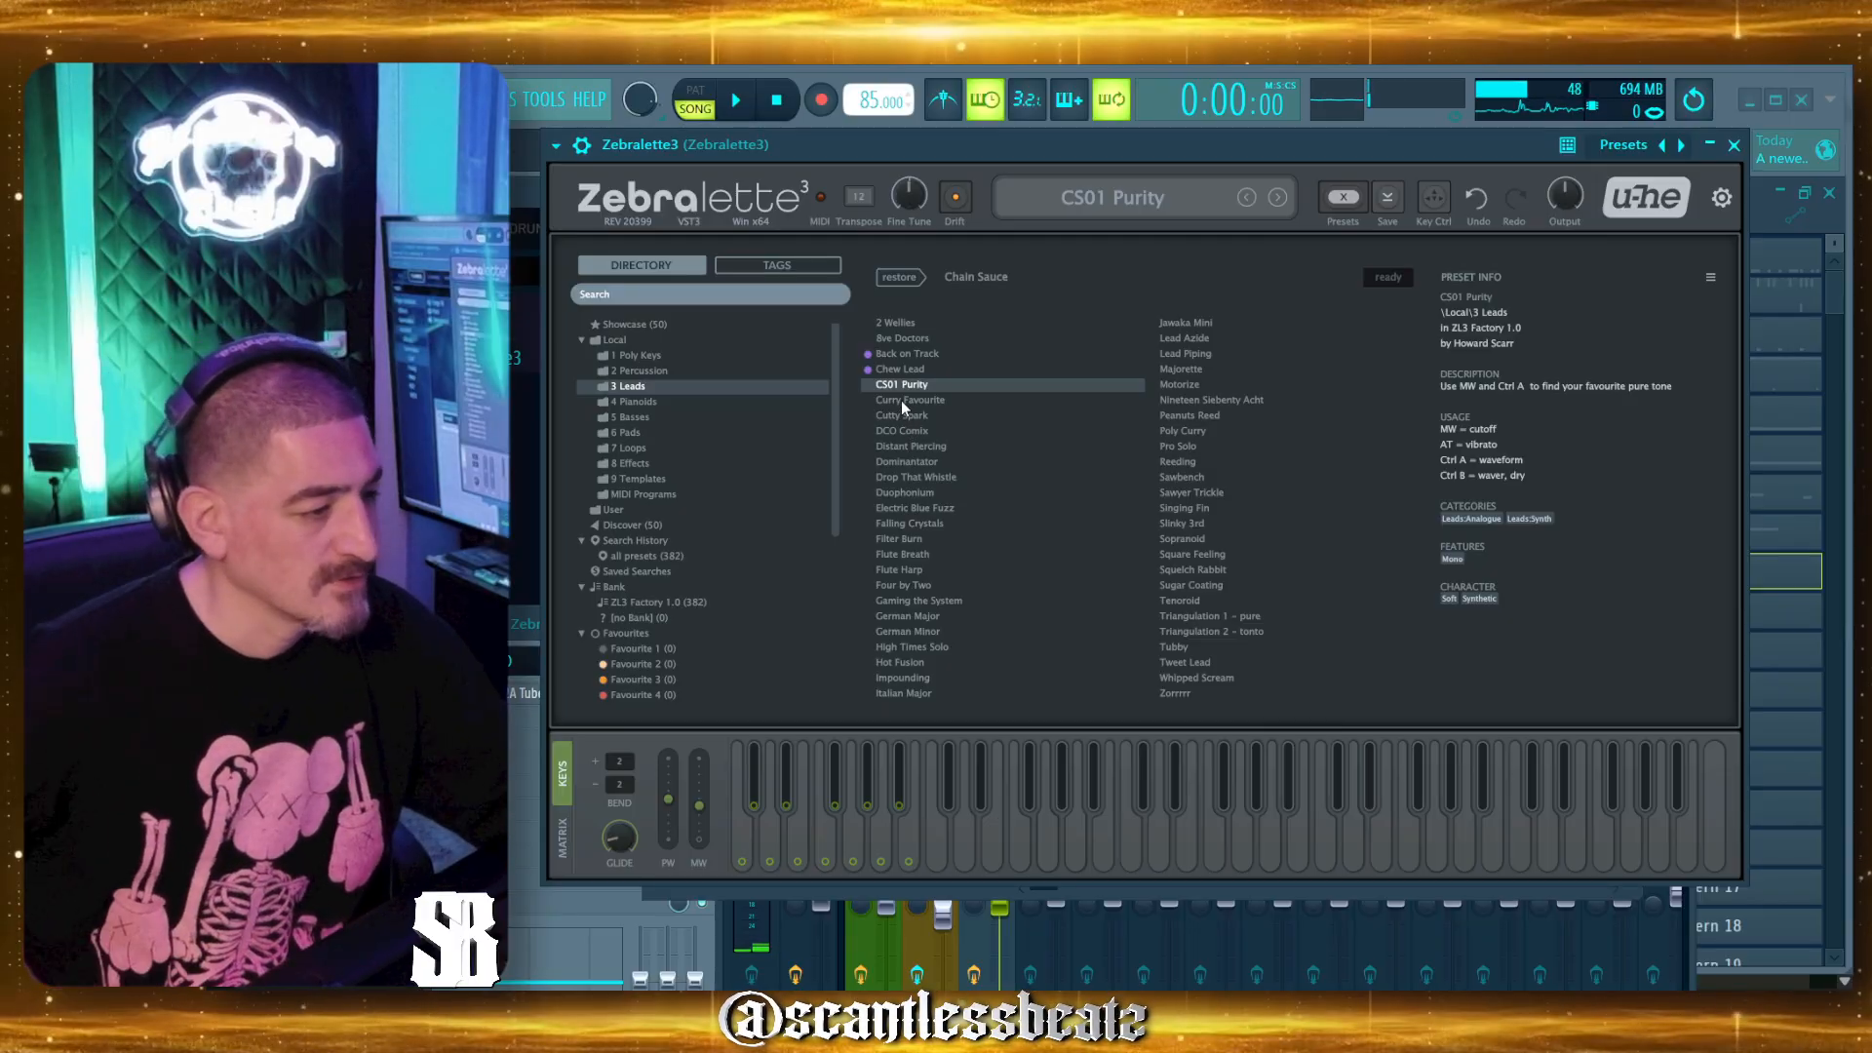
click(902, 400)
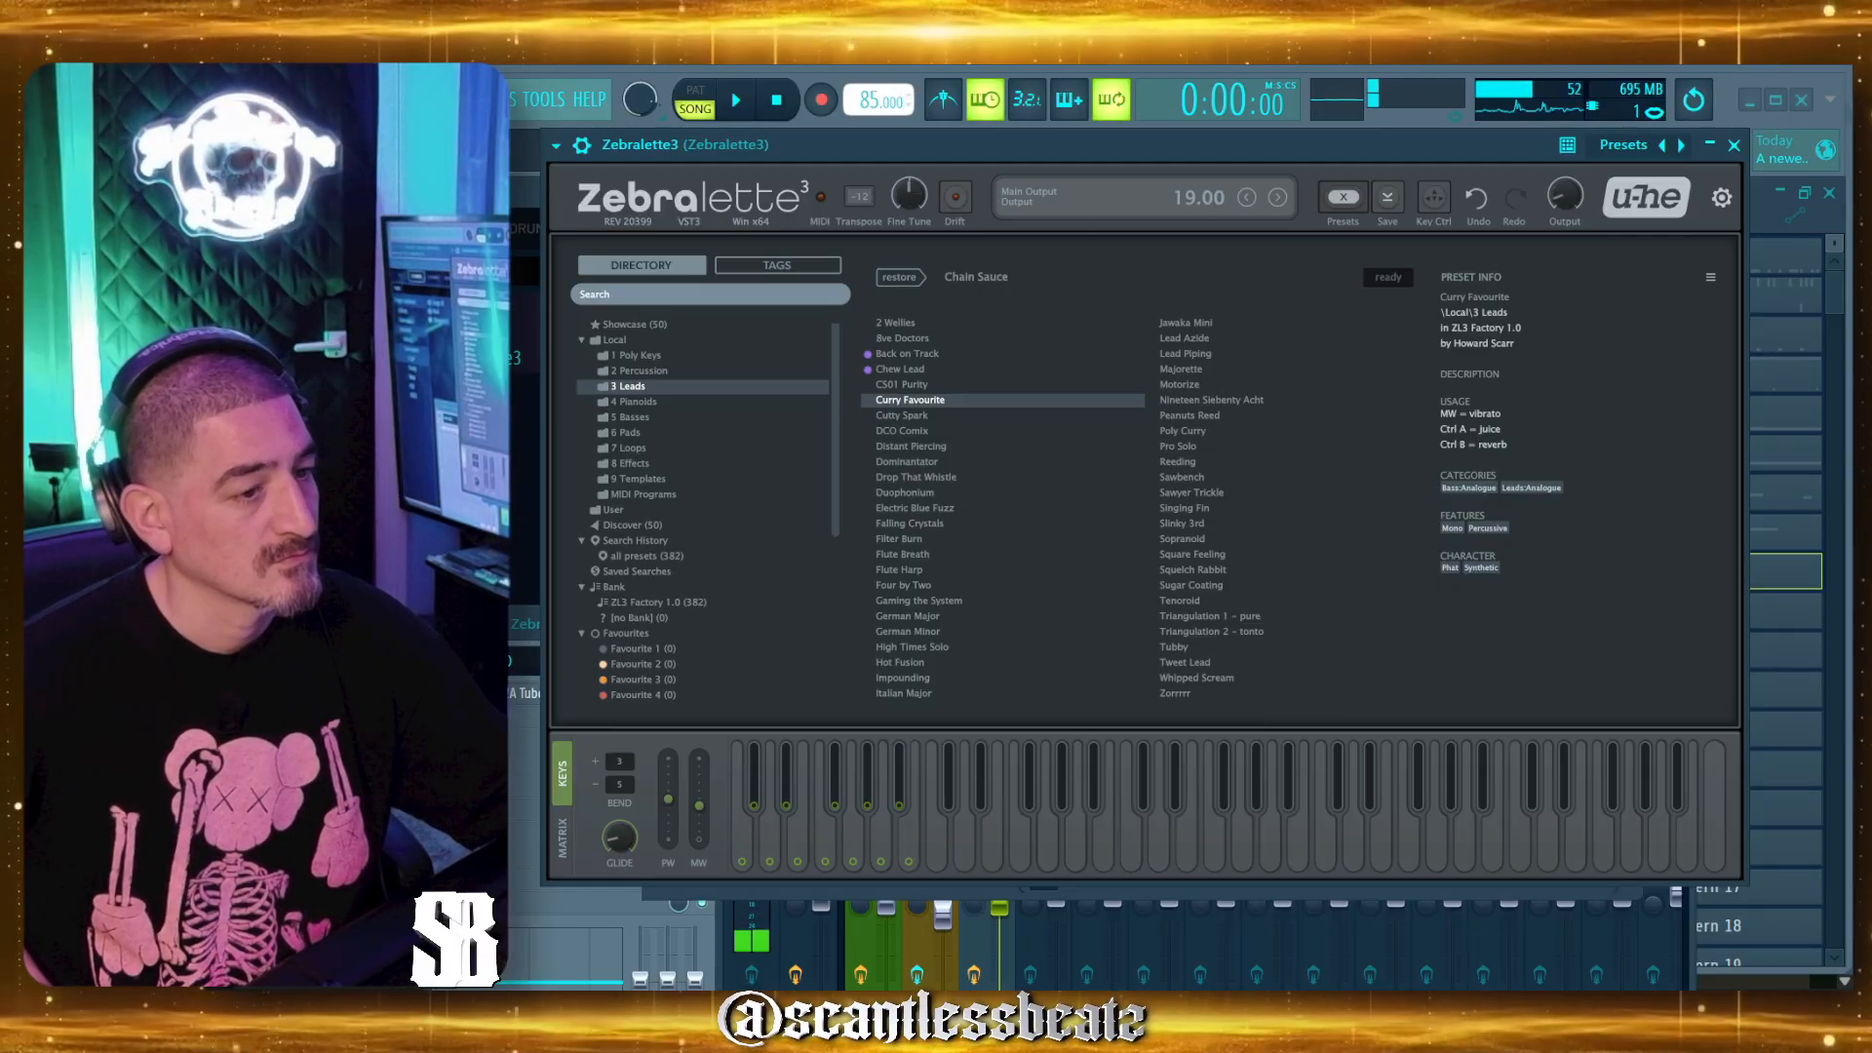
Set the synth's main output to 41 and select the Master track in the mixer.
drag(1565, 196, 1549, 212)
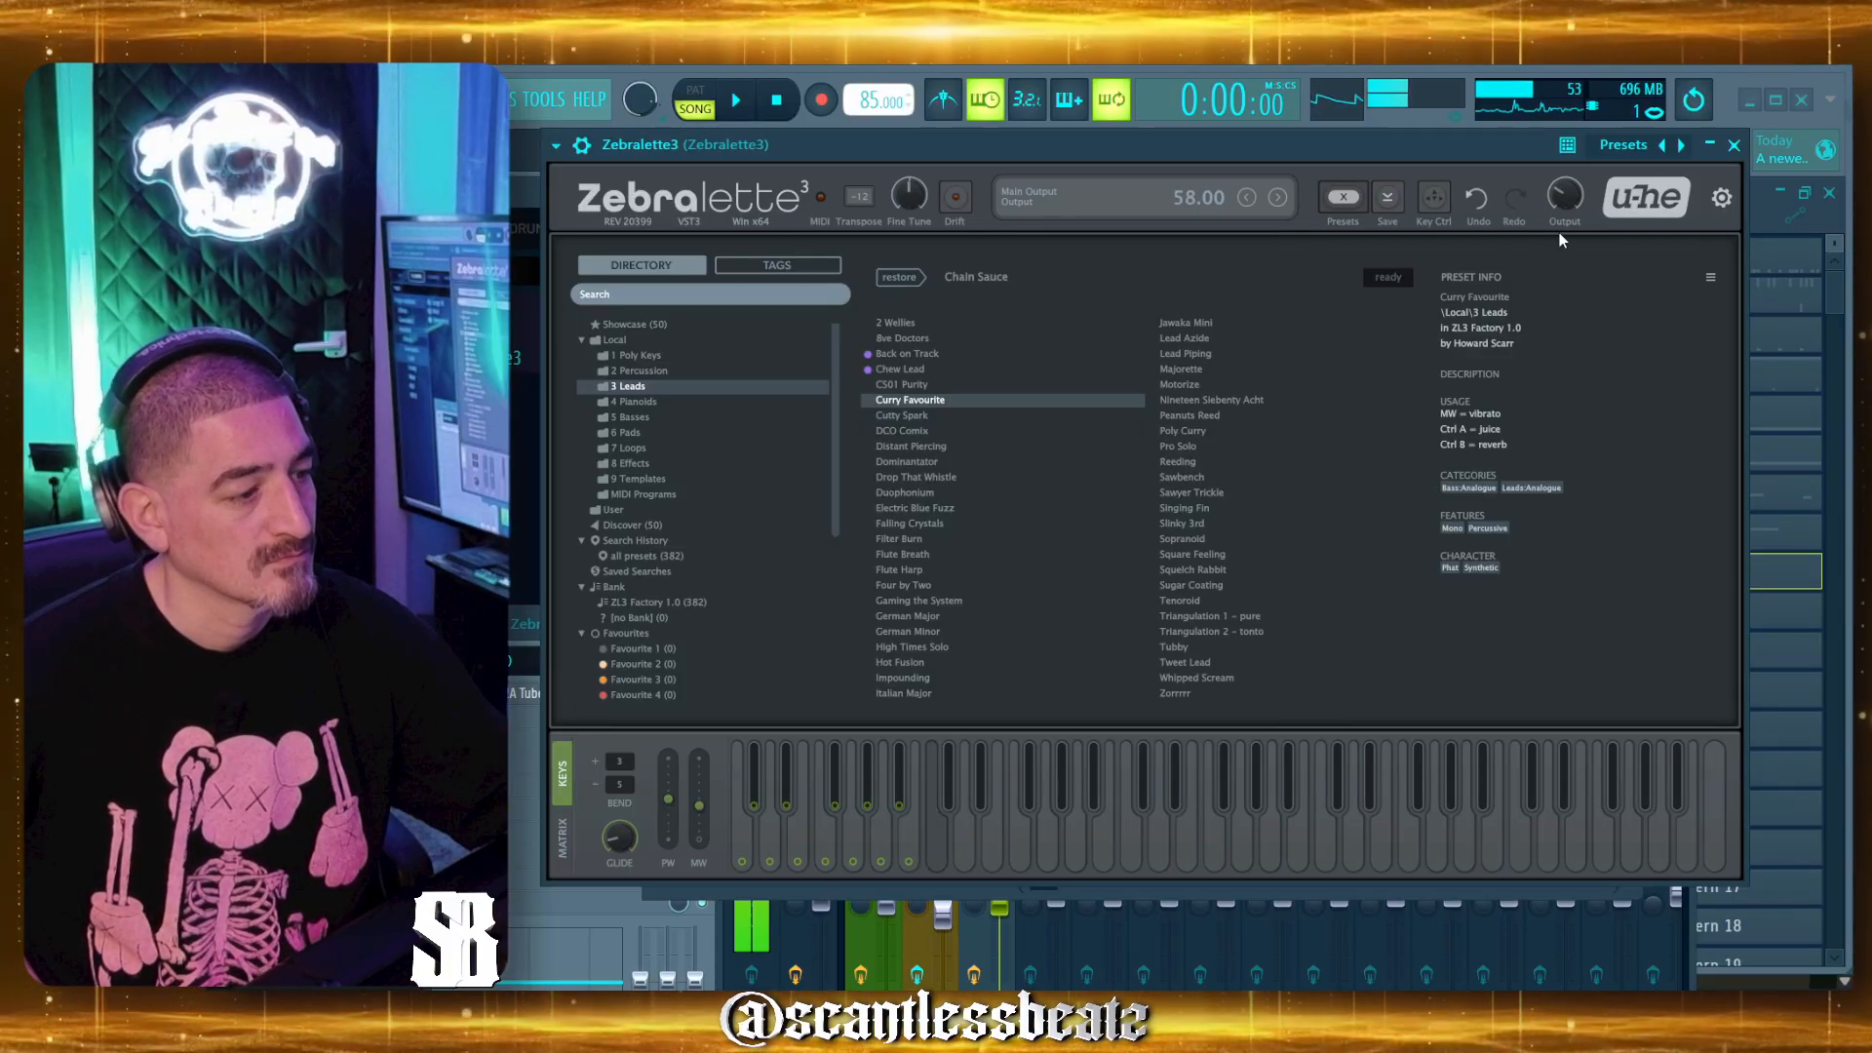
scroll(1567, 200, down, 3)
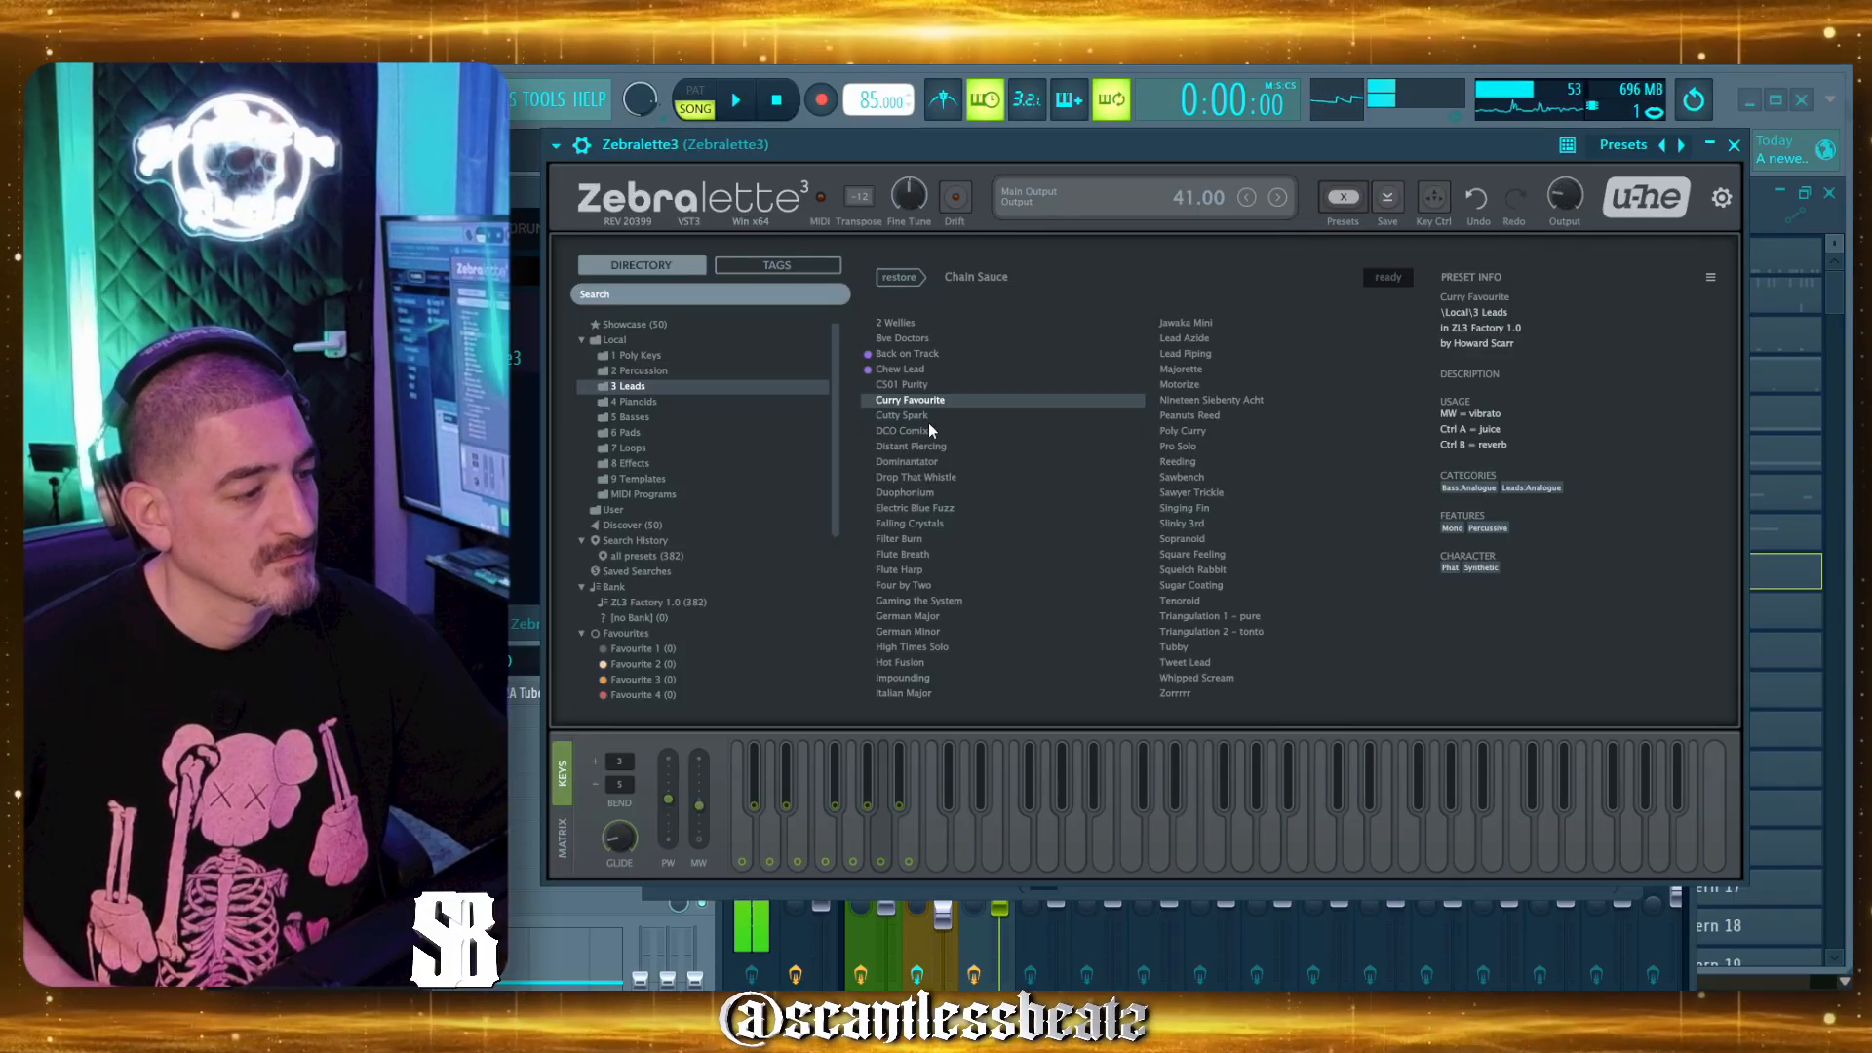
click(521, 647)
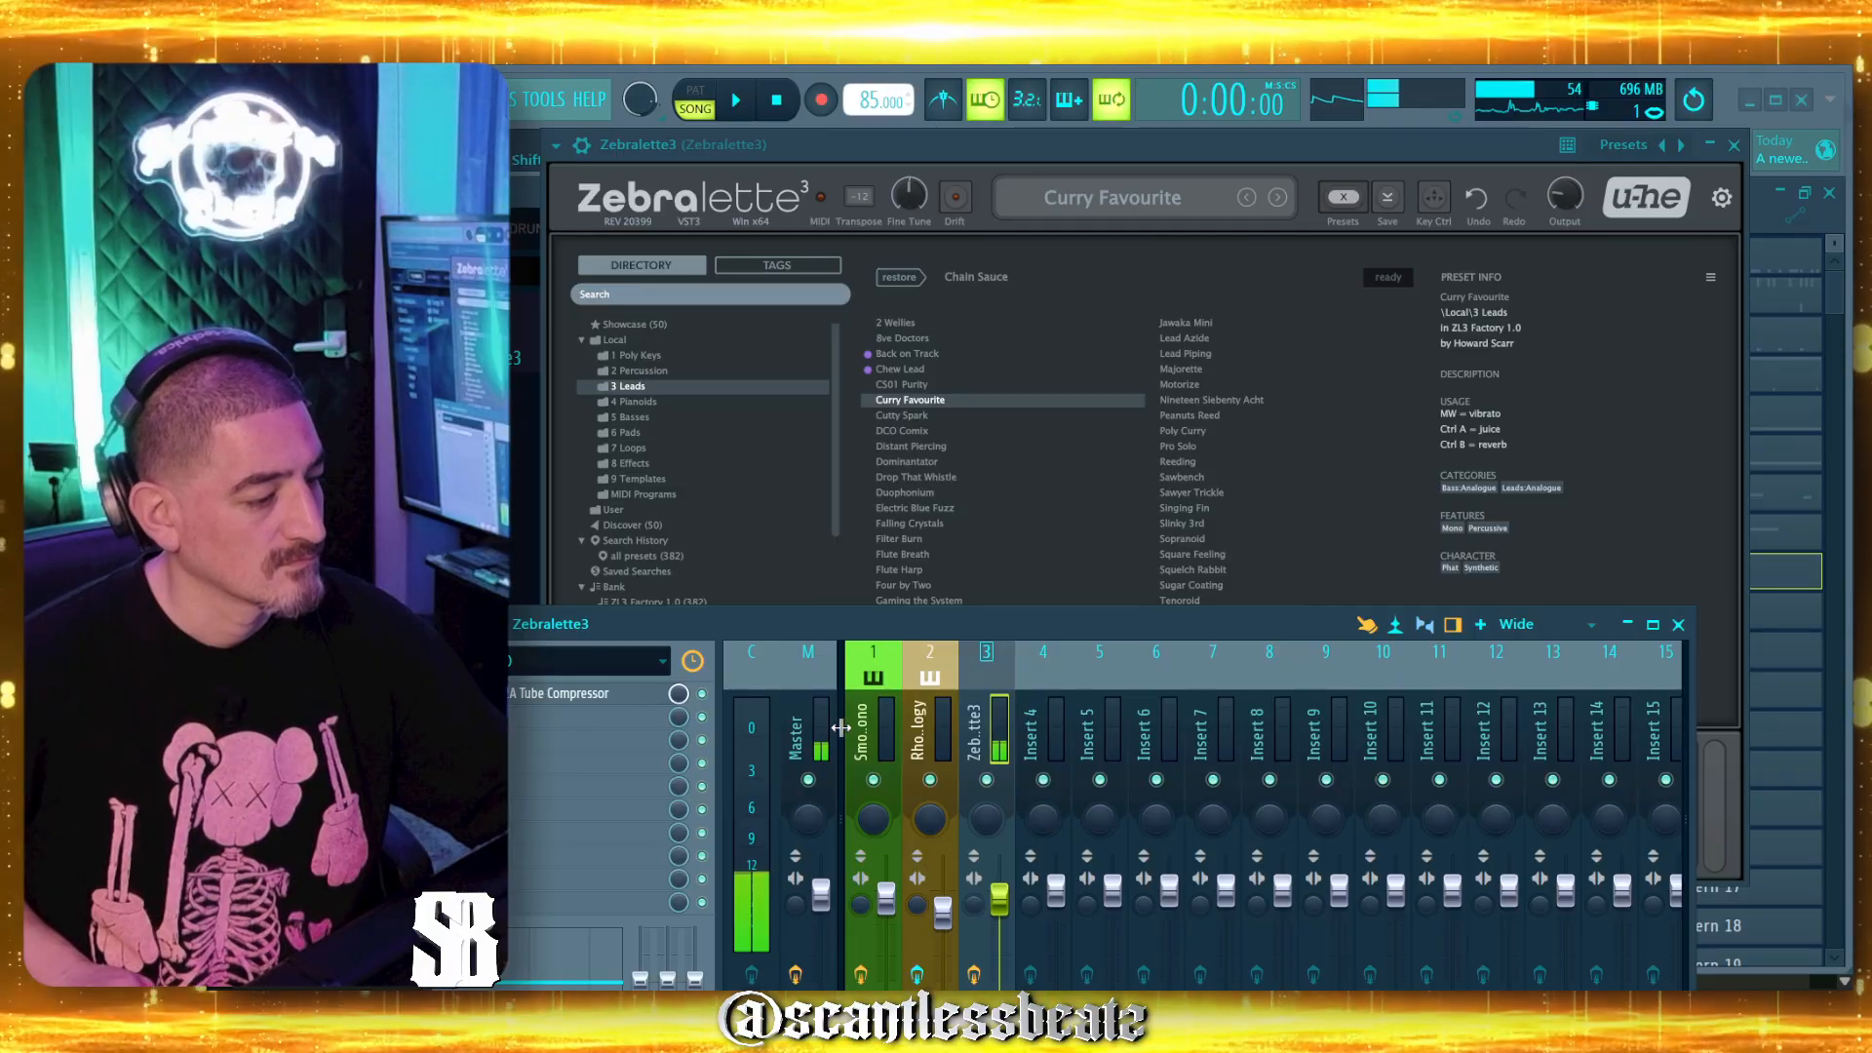
click(831, 736)
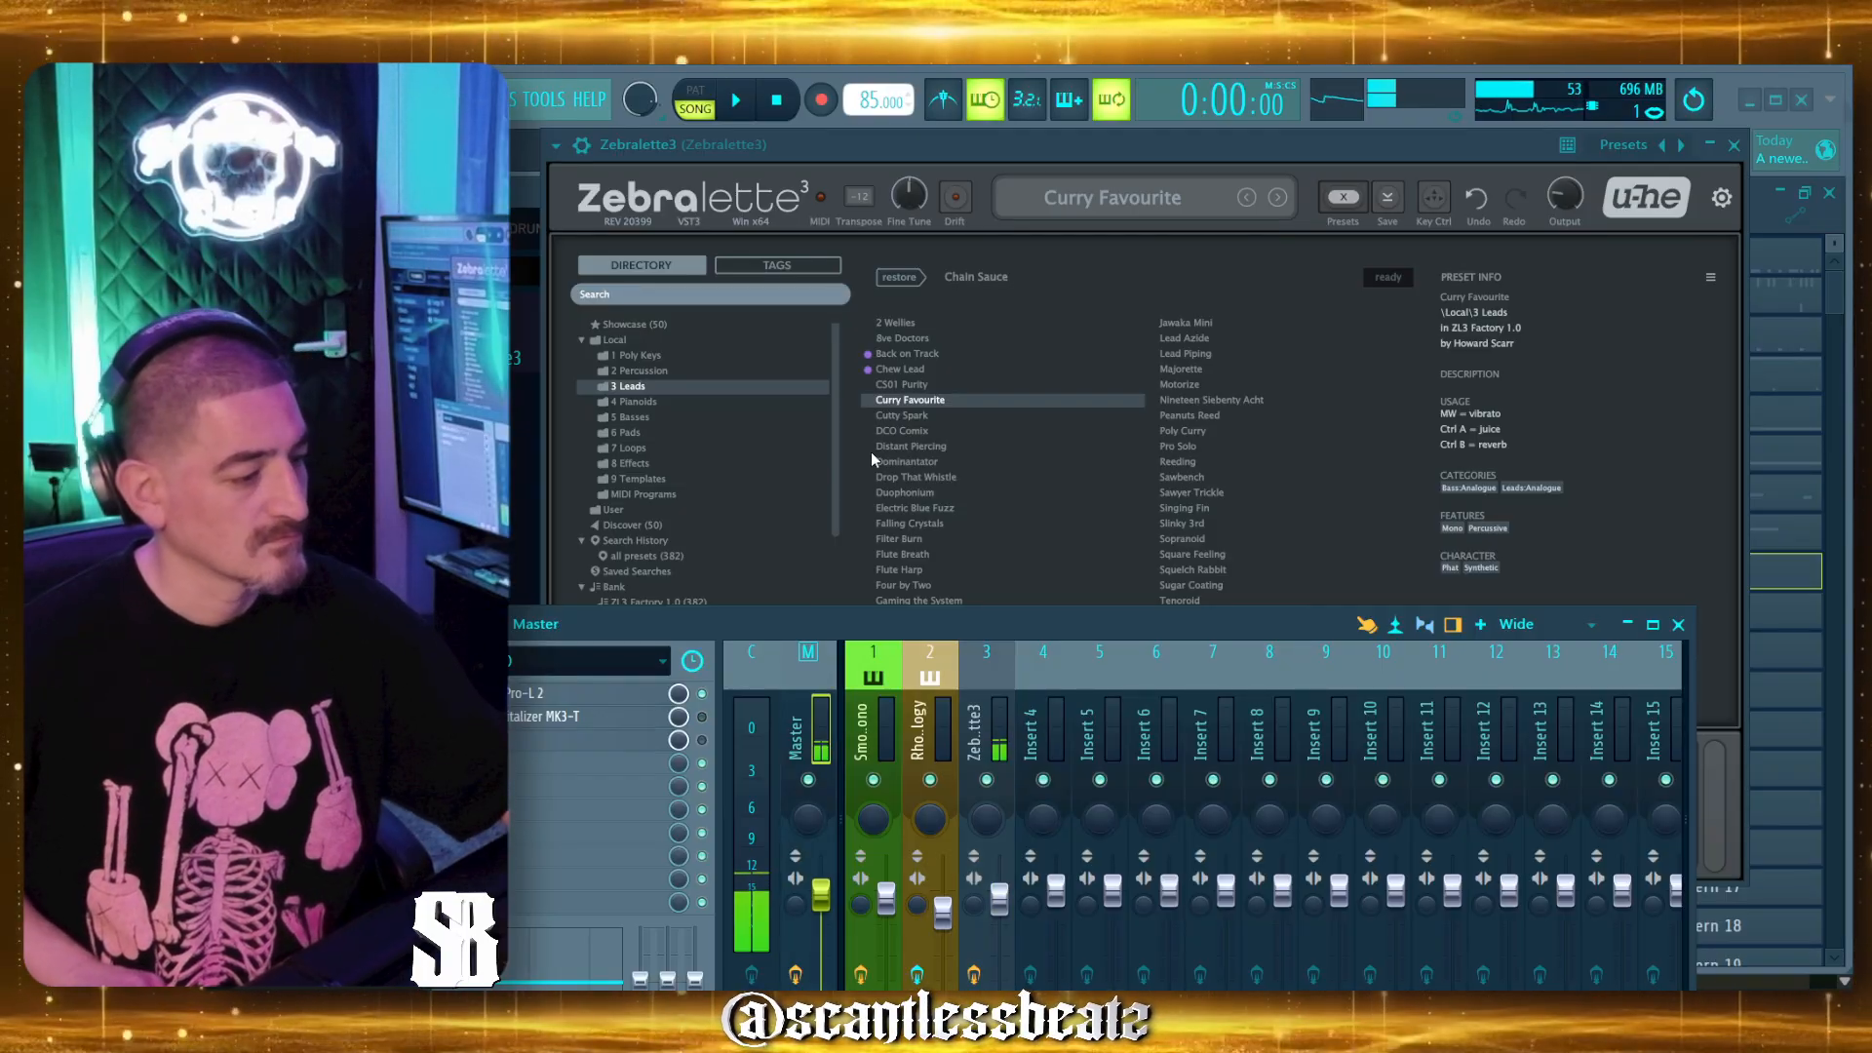
Audition the Leads presets Cutty Spark, DCO Comix, Distant Piercing and Dominantator, shifting the synth window slightly.
click(898, 416)
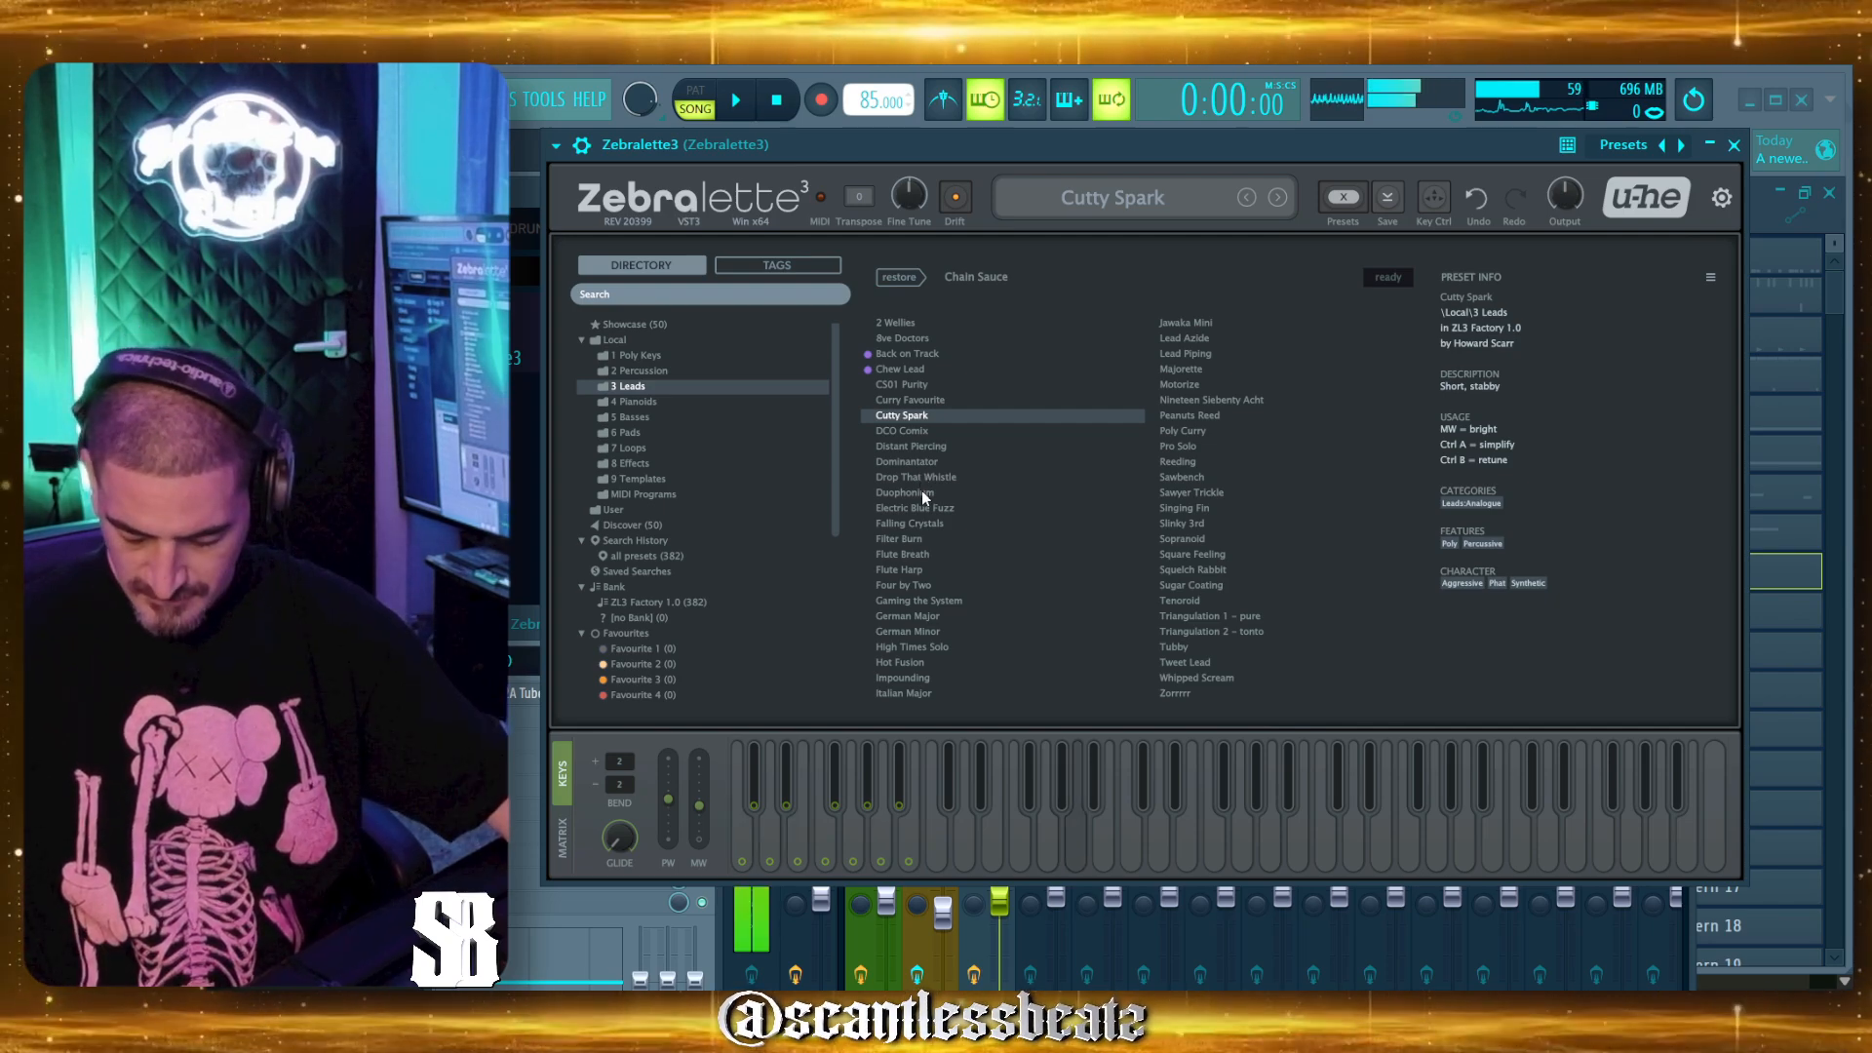
click(895, 431)
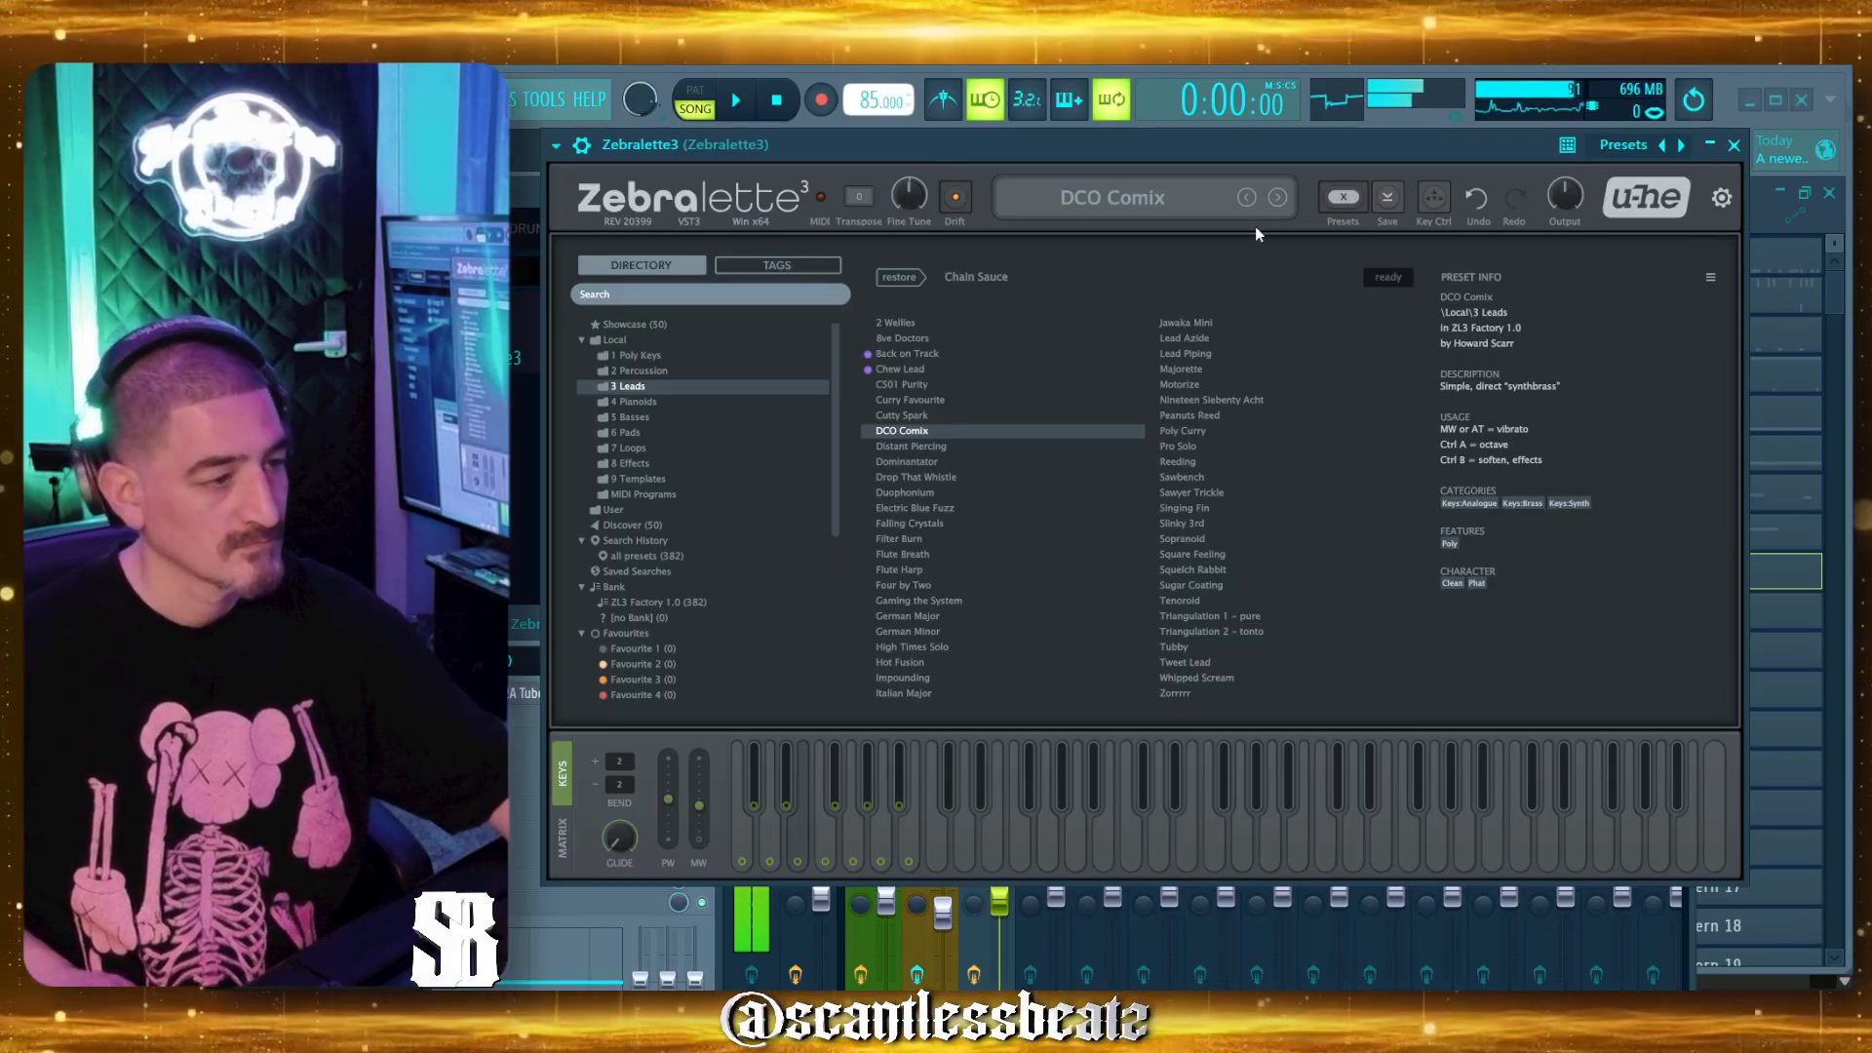
click(898, 446)
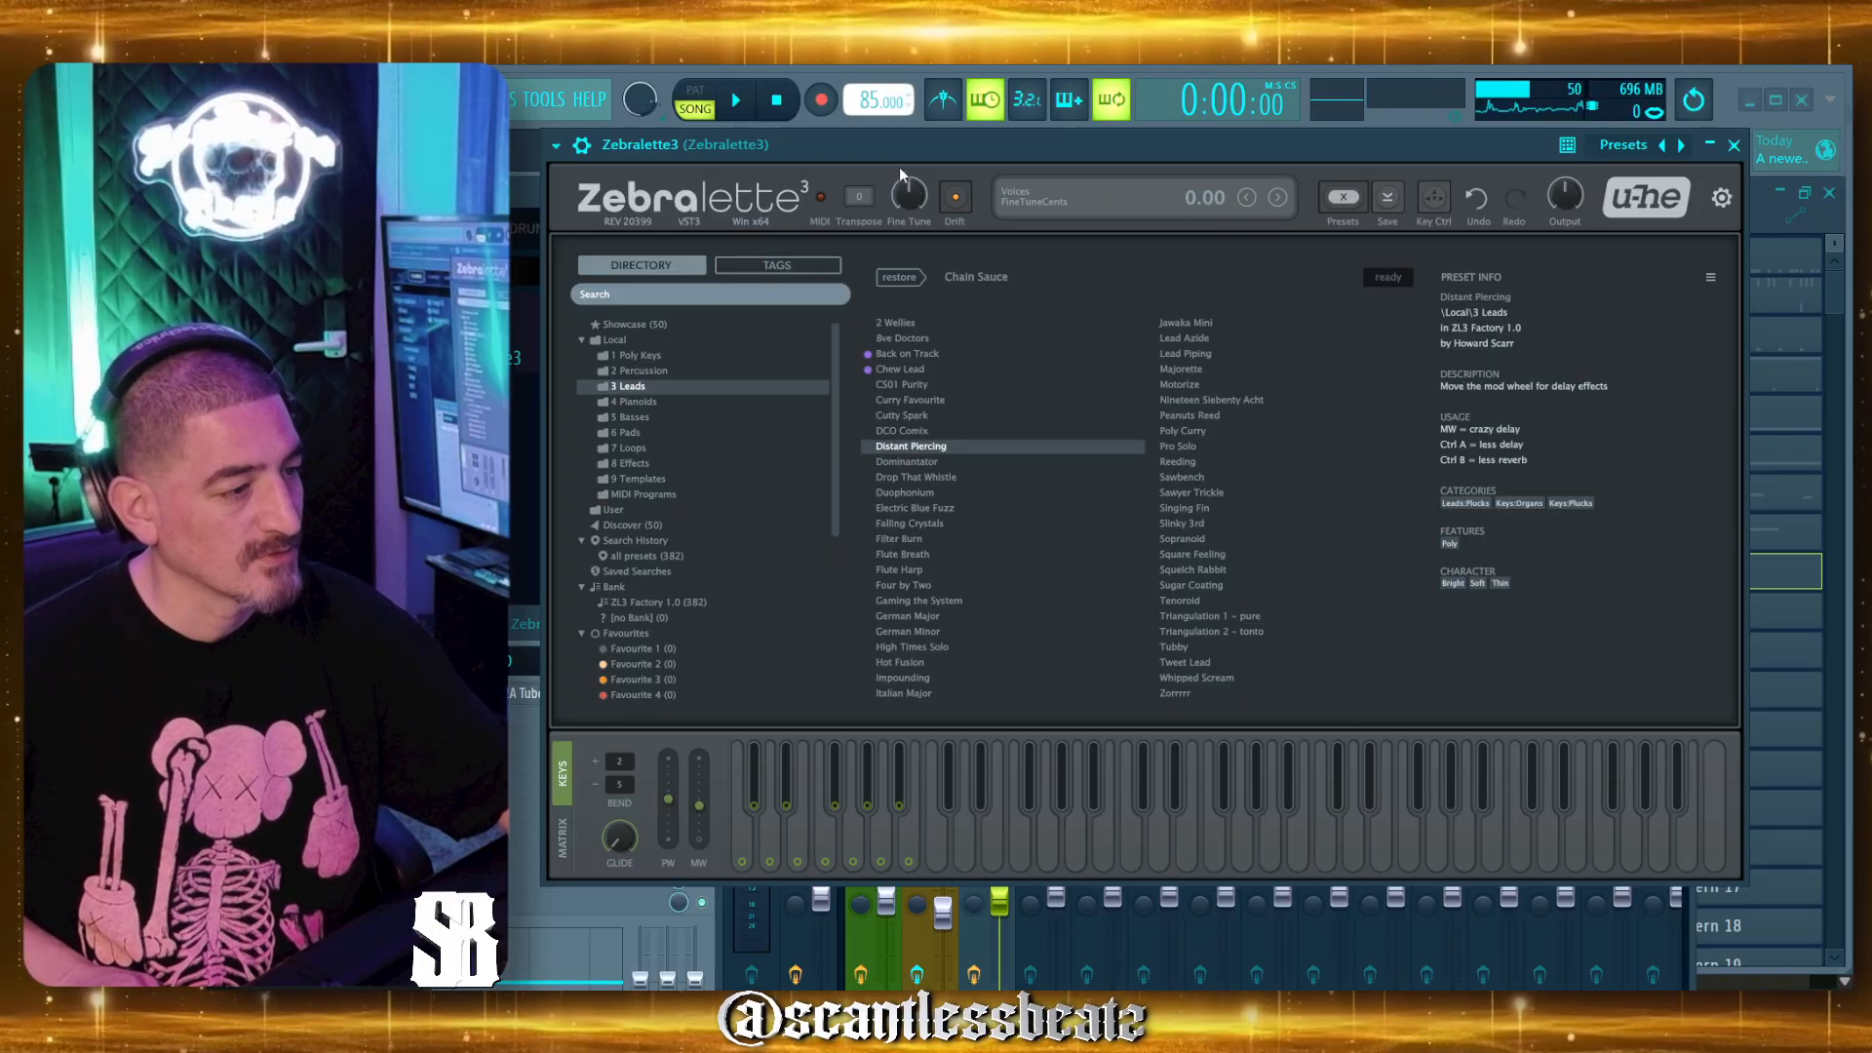
drag(890, 162, 915, 147)
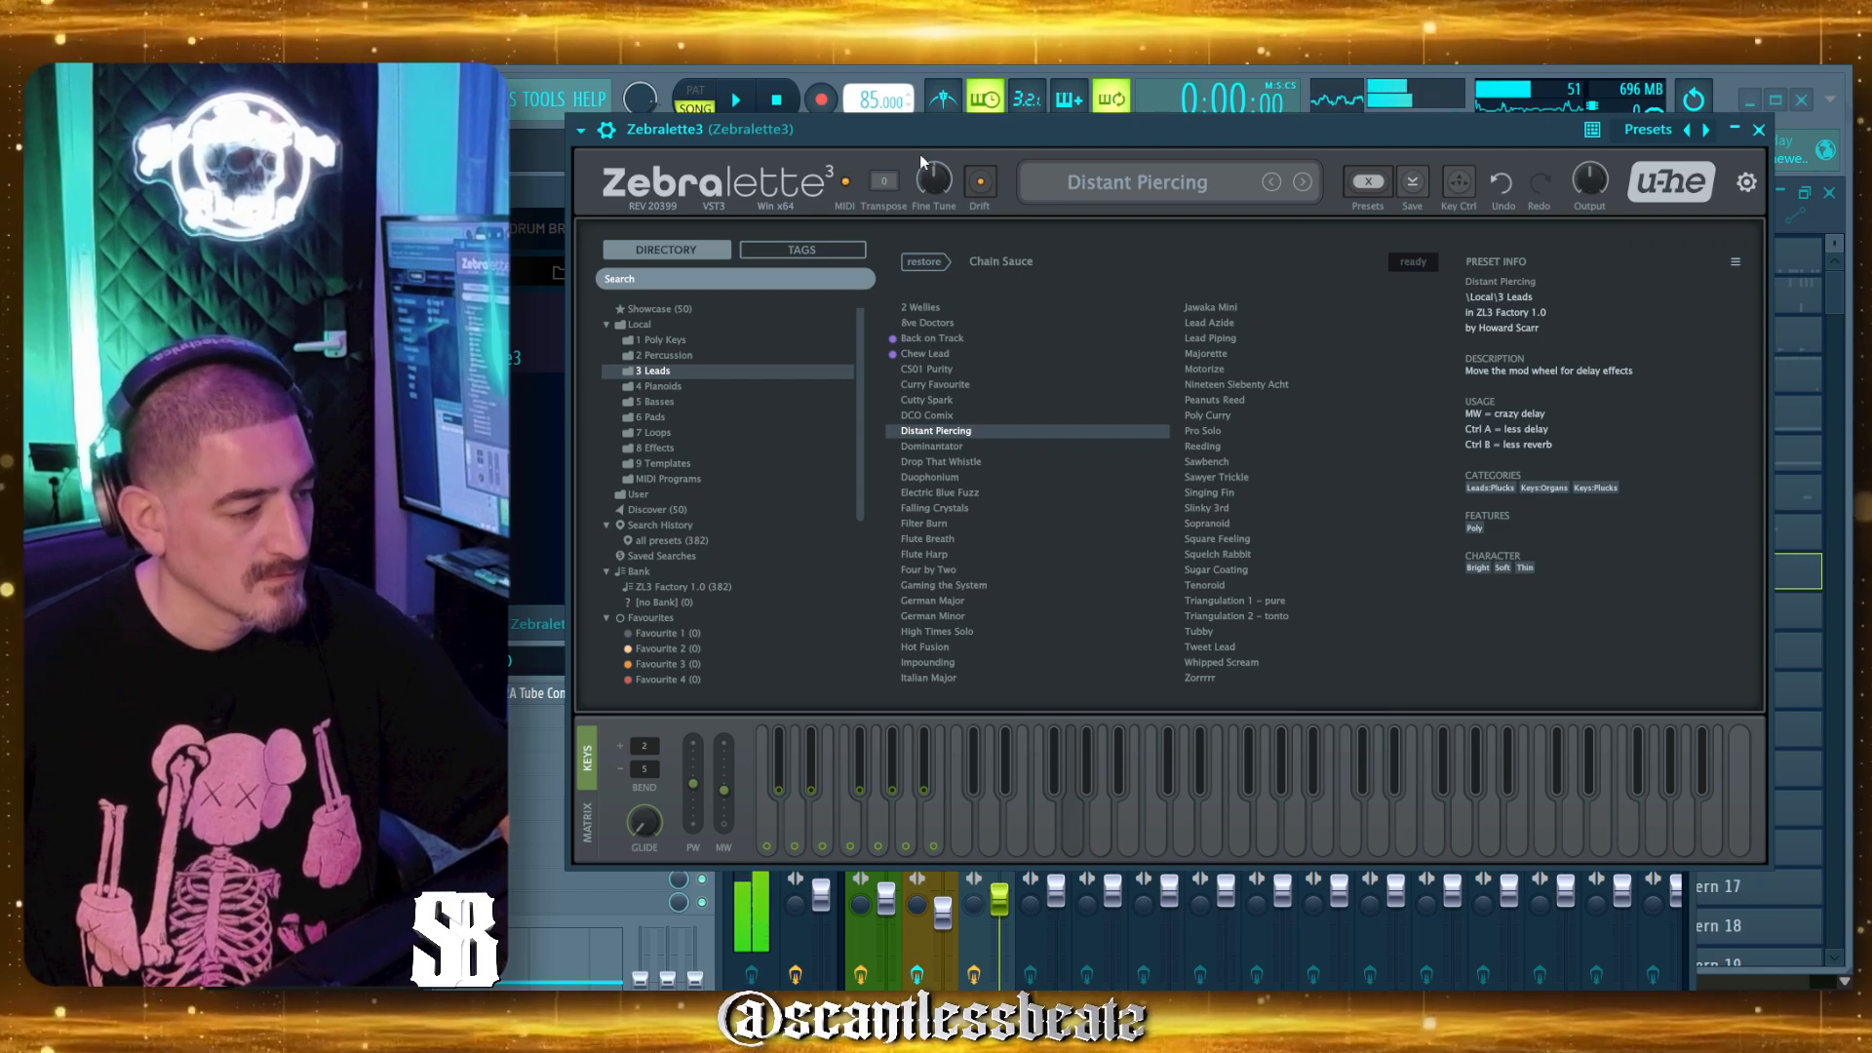
click(928, 170)
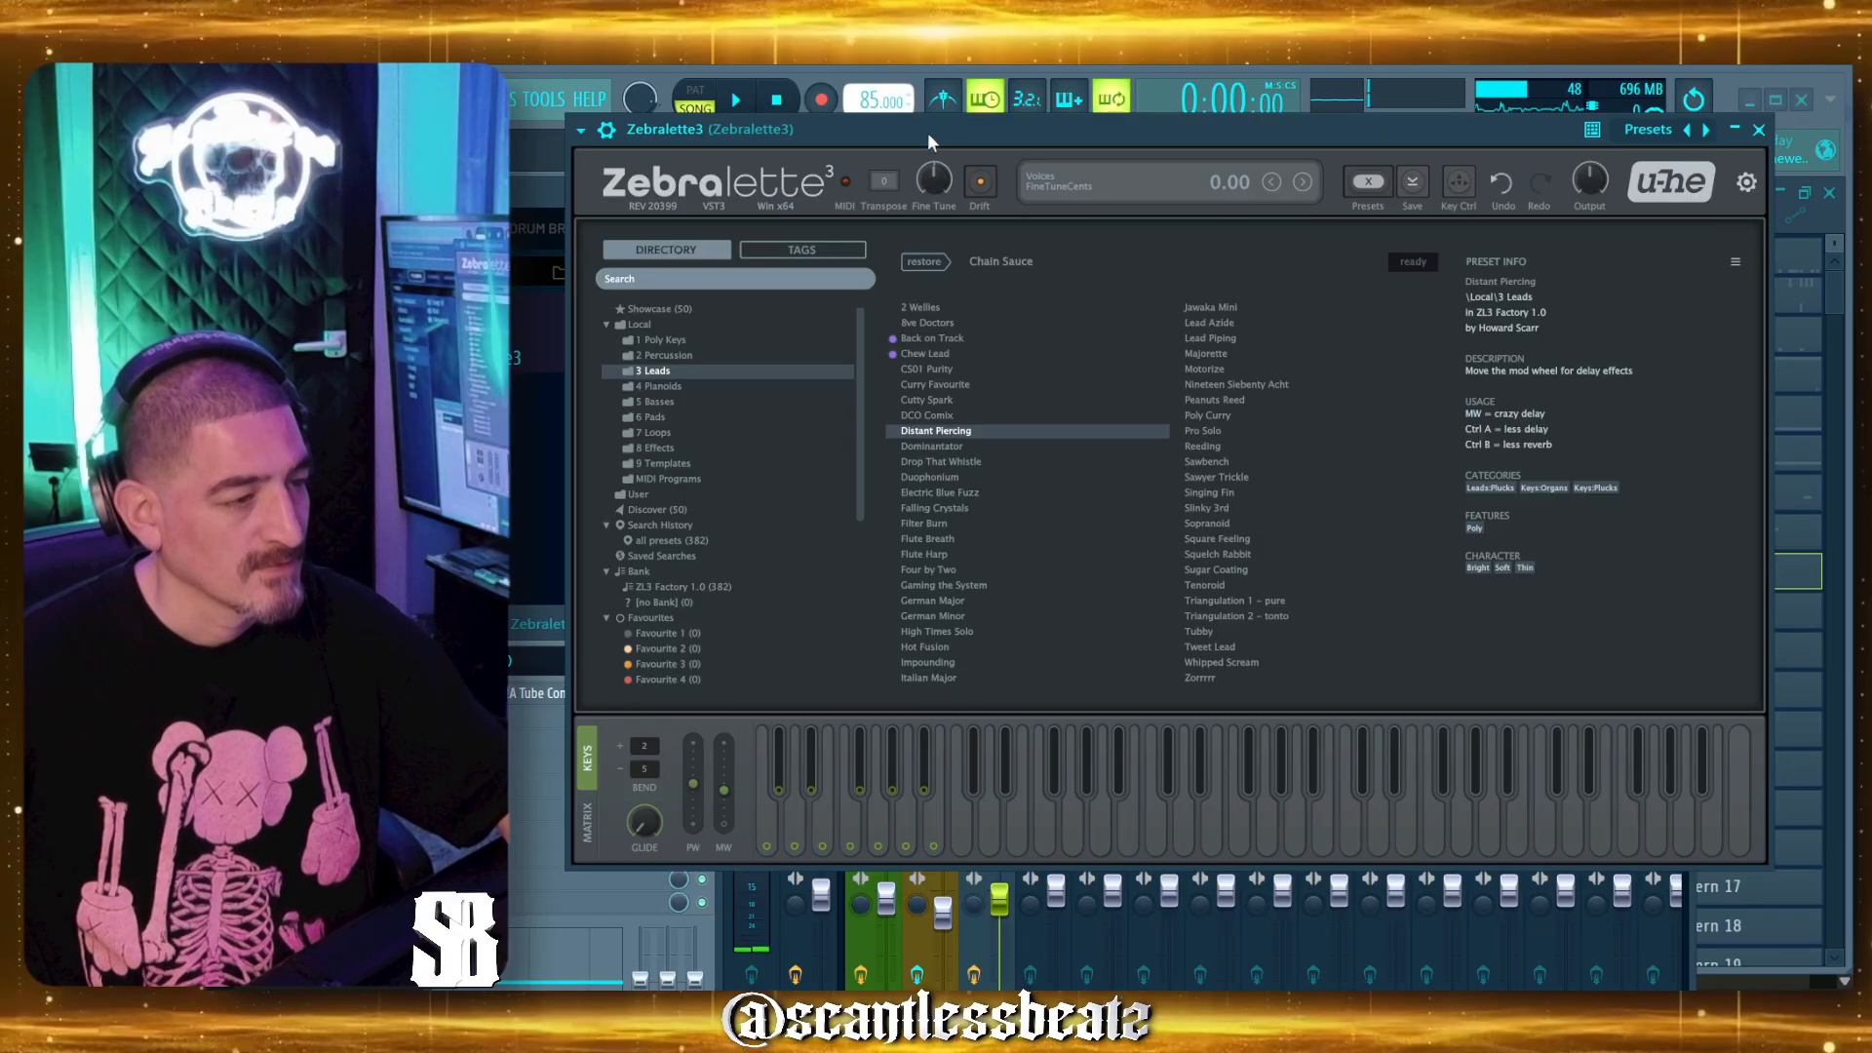
click(1304, 182)
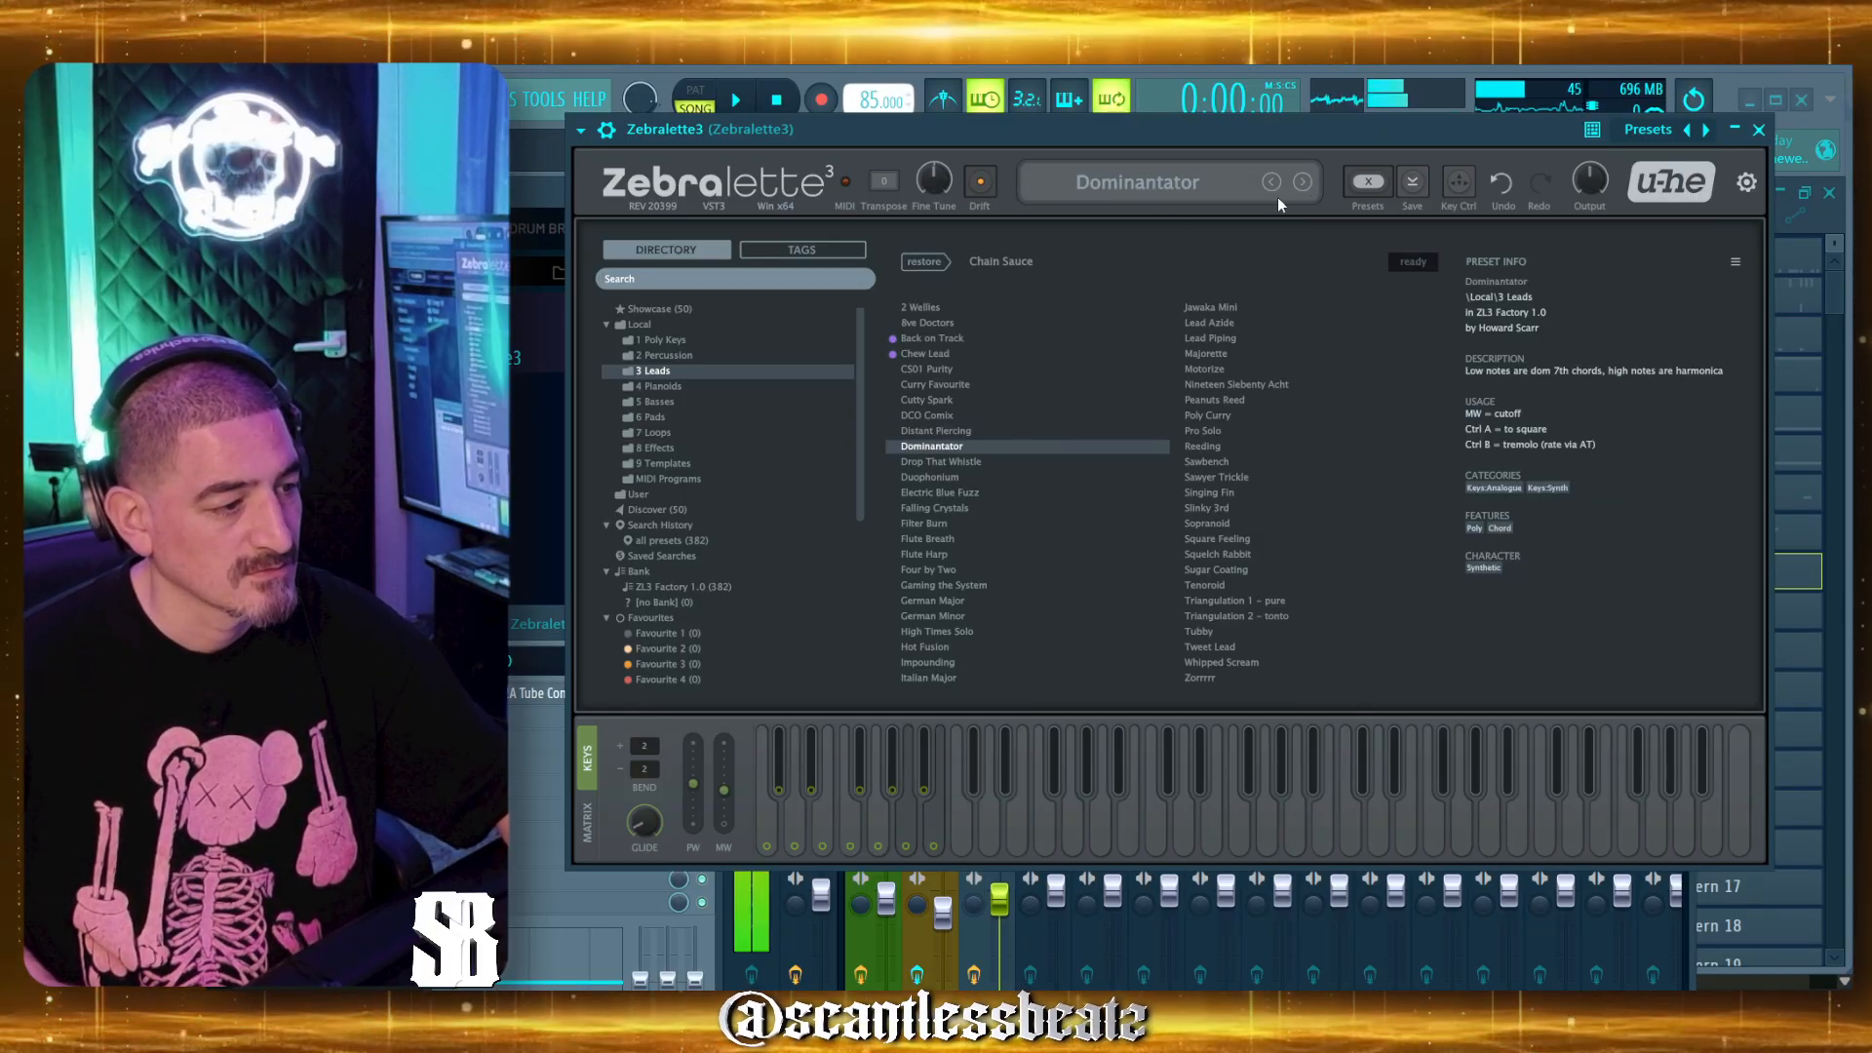
Load the Aerial Sweep preset from the Pads folder and mark it as Favourite 5.
click(646, 418)
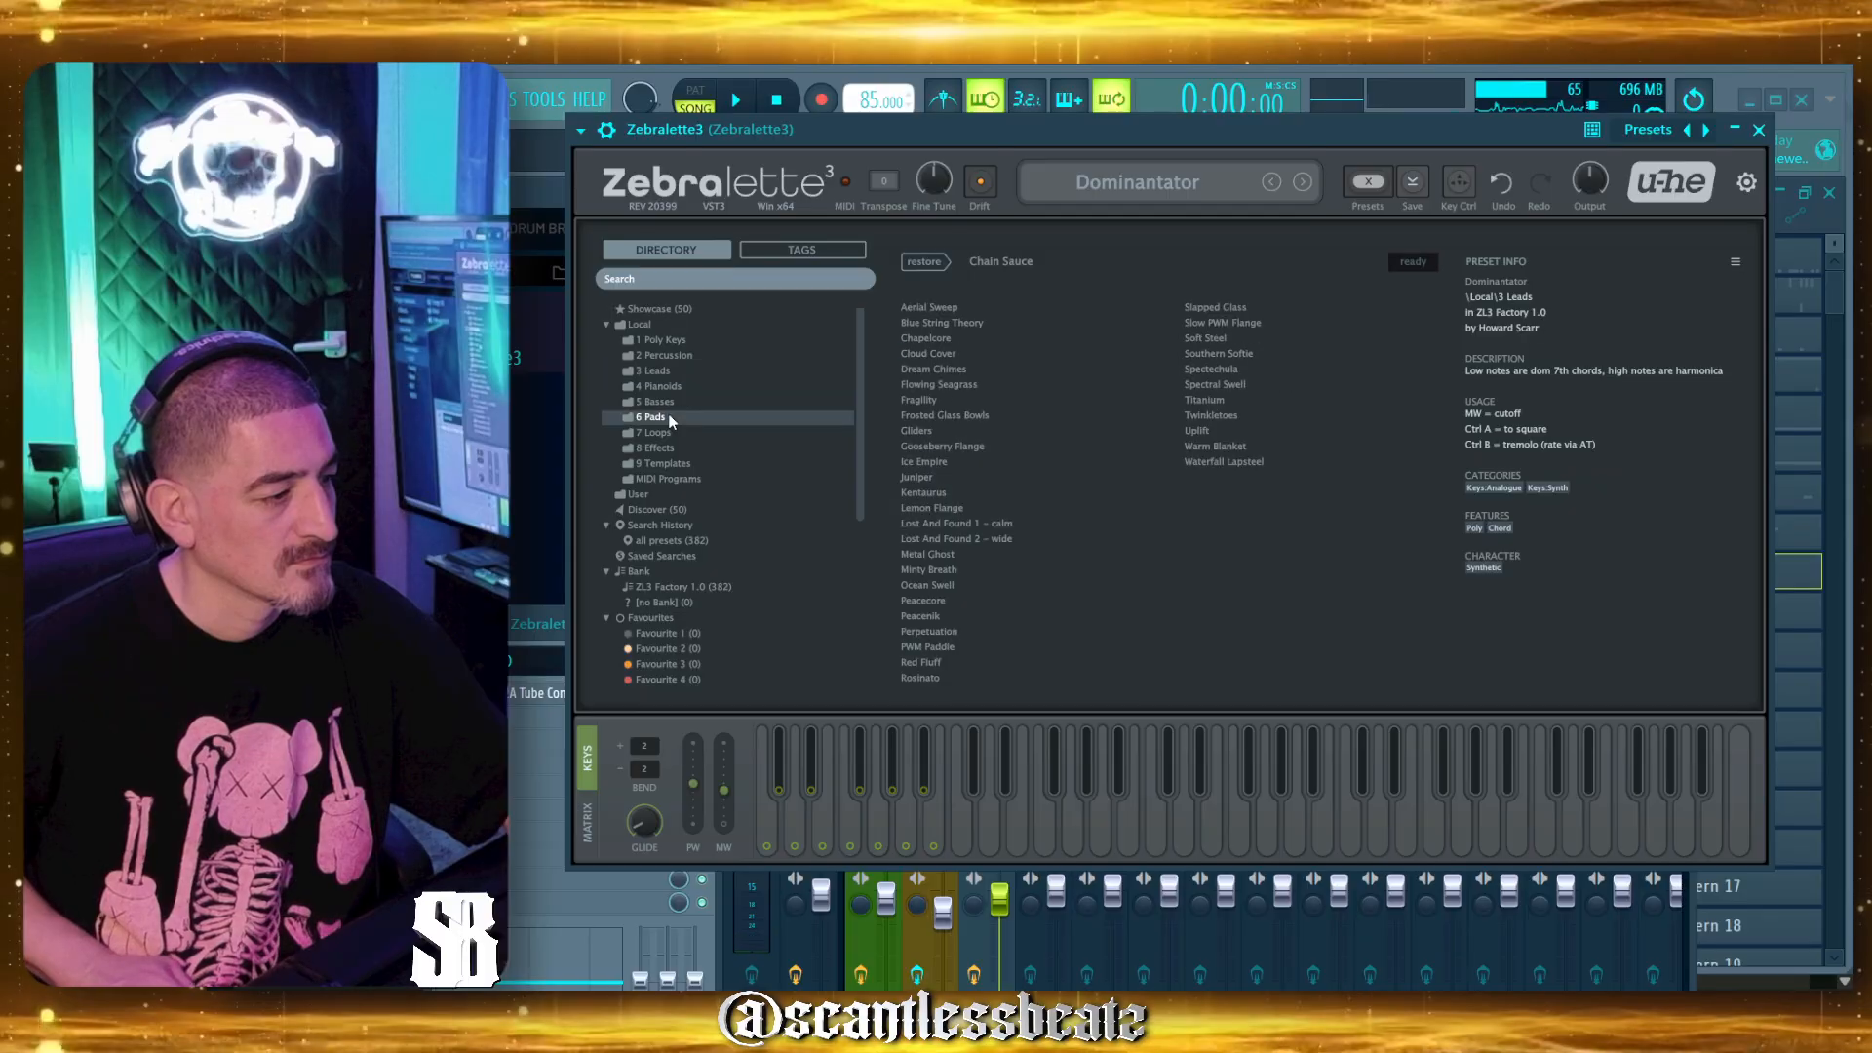
click(953, 308)
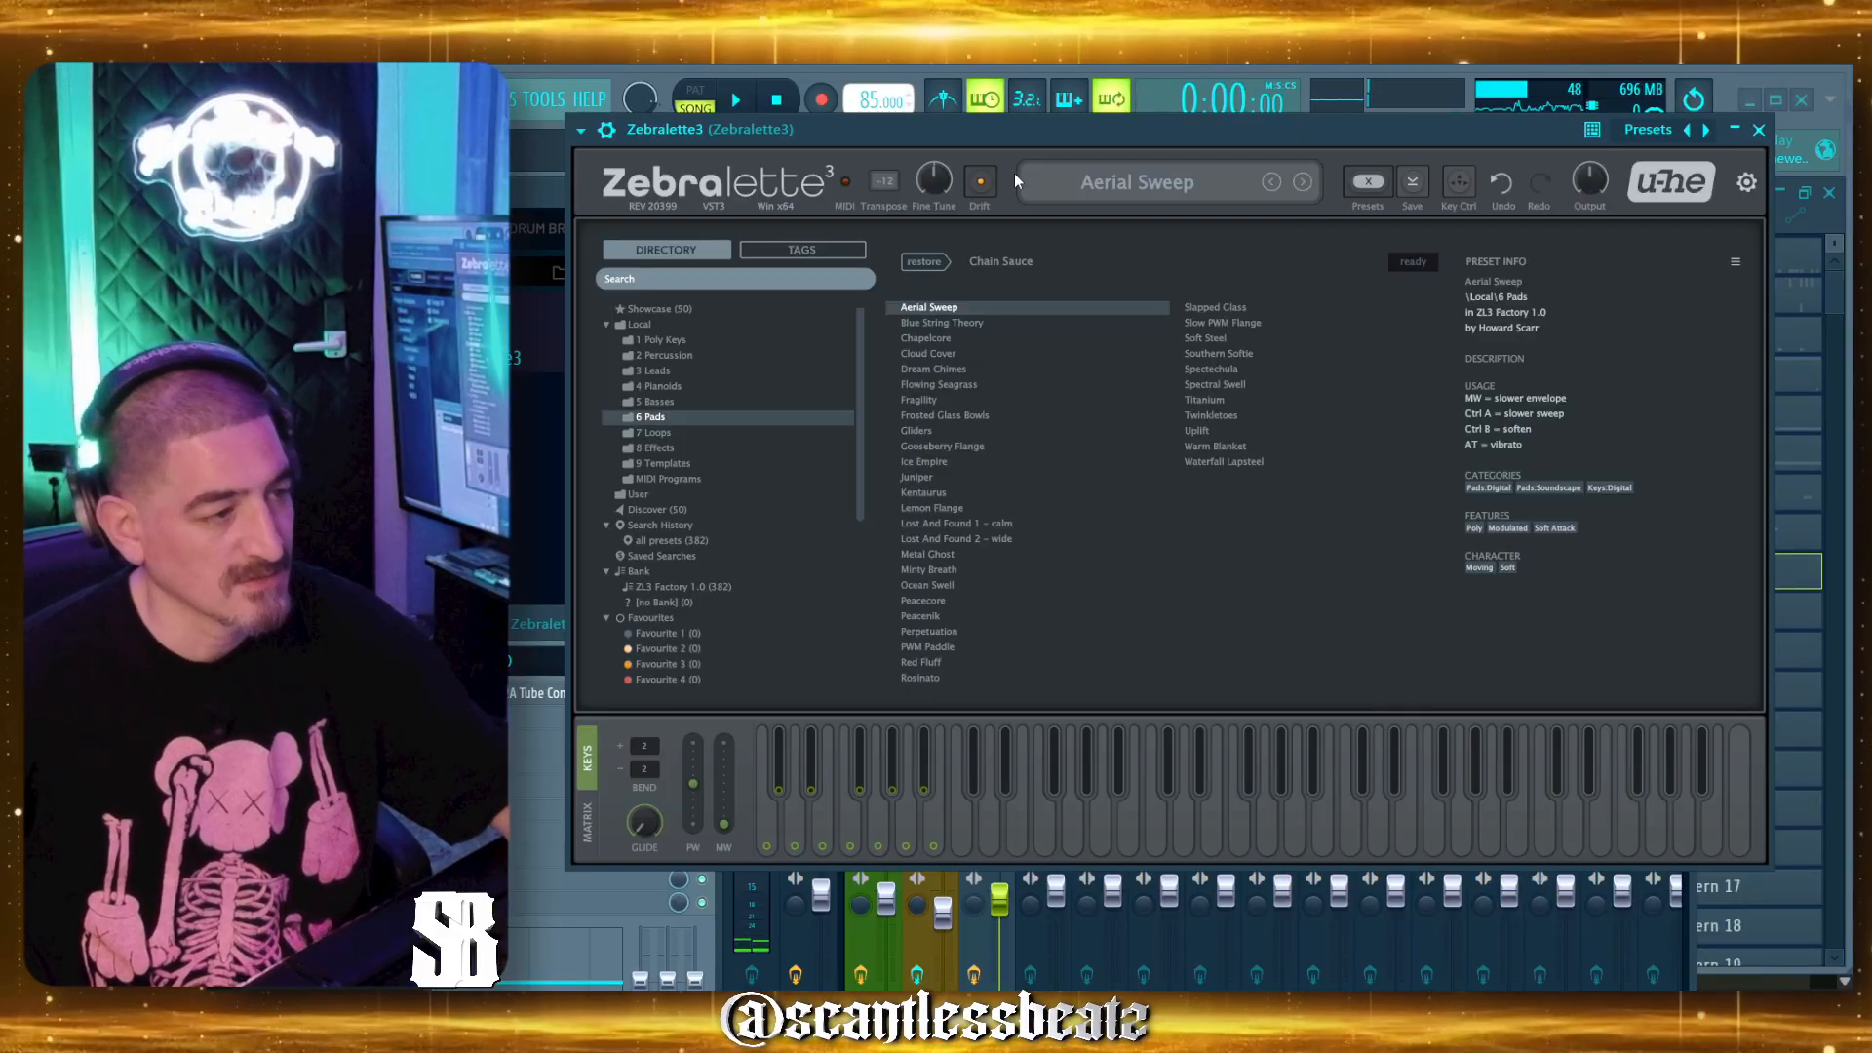
drag(1014, 128, 1025, 138)
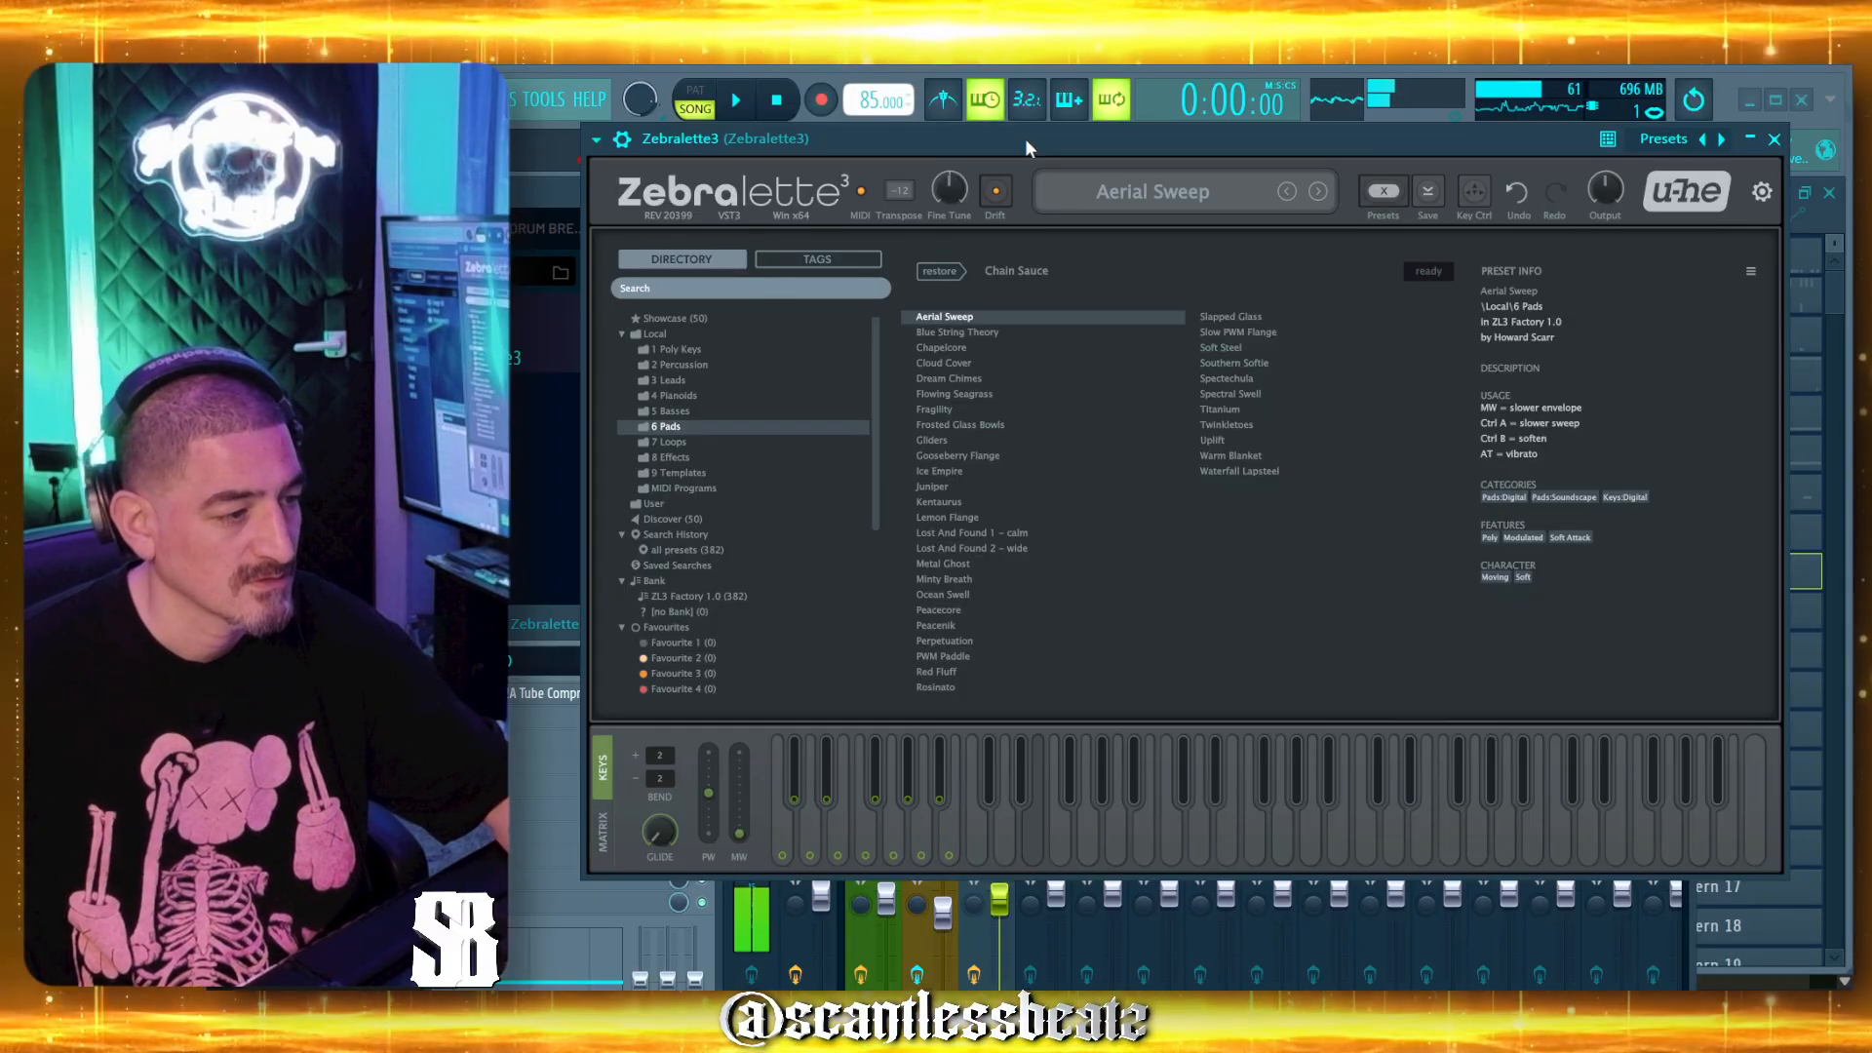
right_click(930, 316)
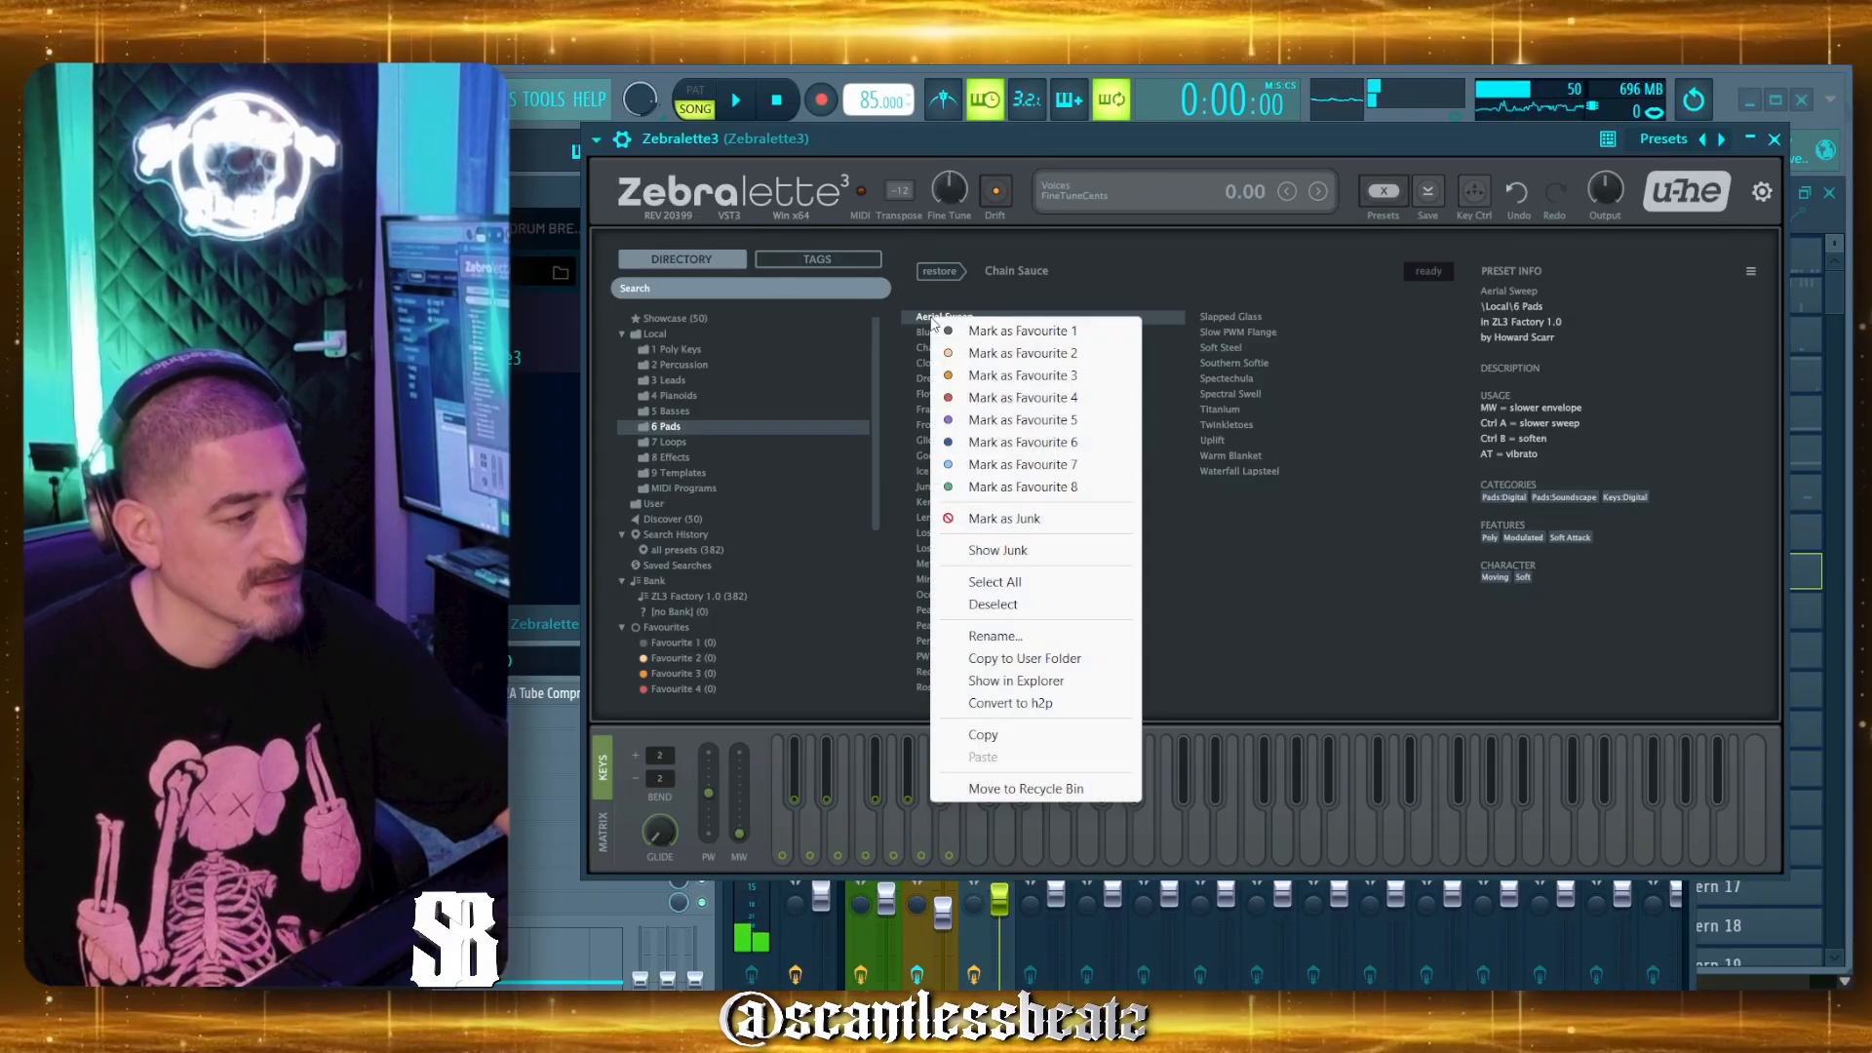
click(949, 421)
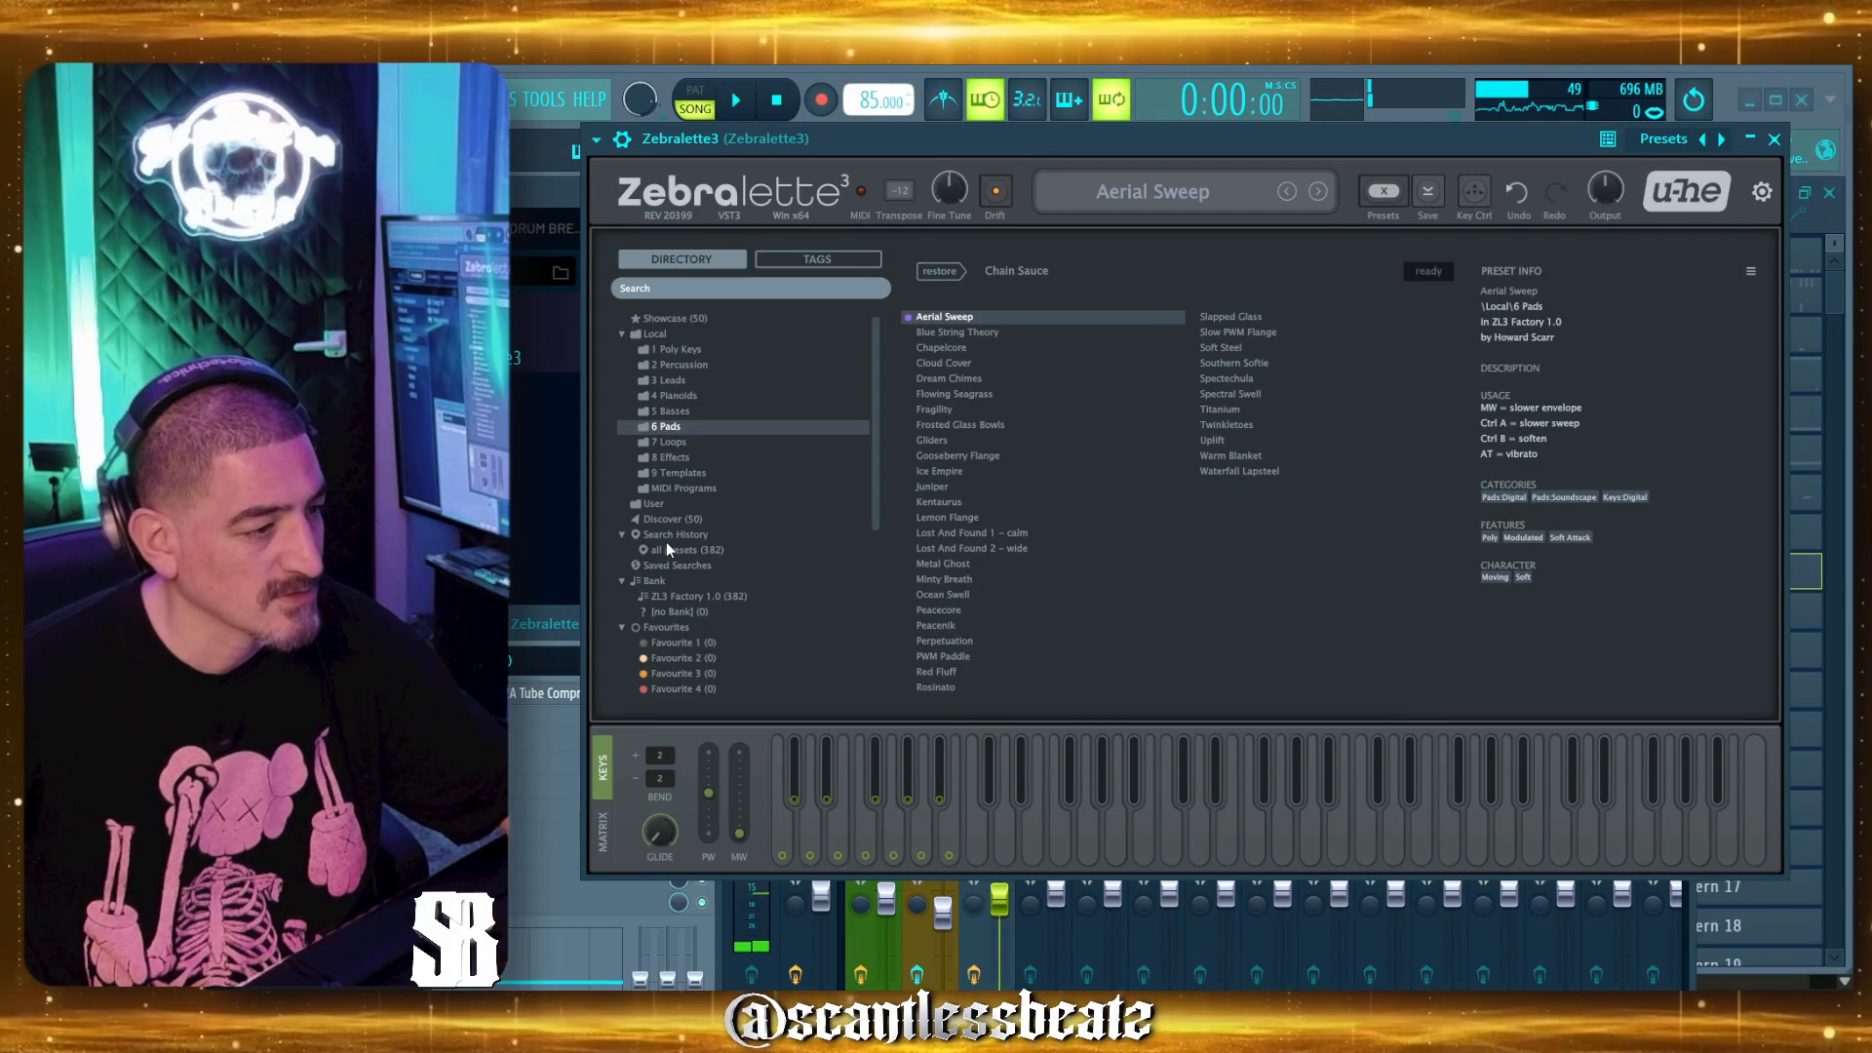
Audition the Alien Escape, Bell Falls and Blippa presets from the Effects folder.
click(680, 460)
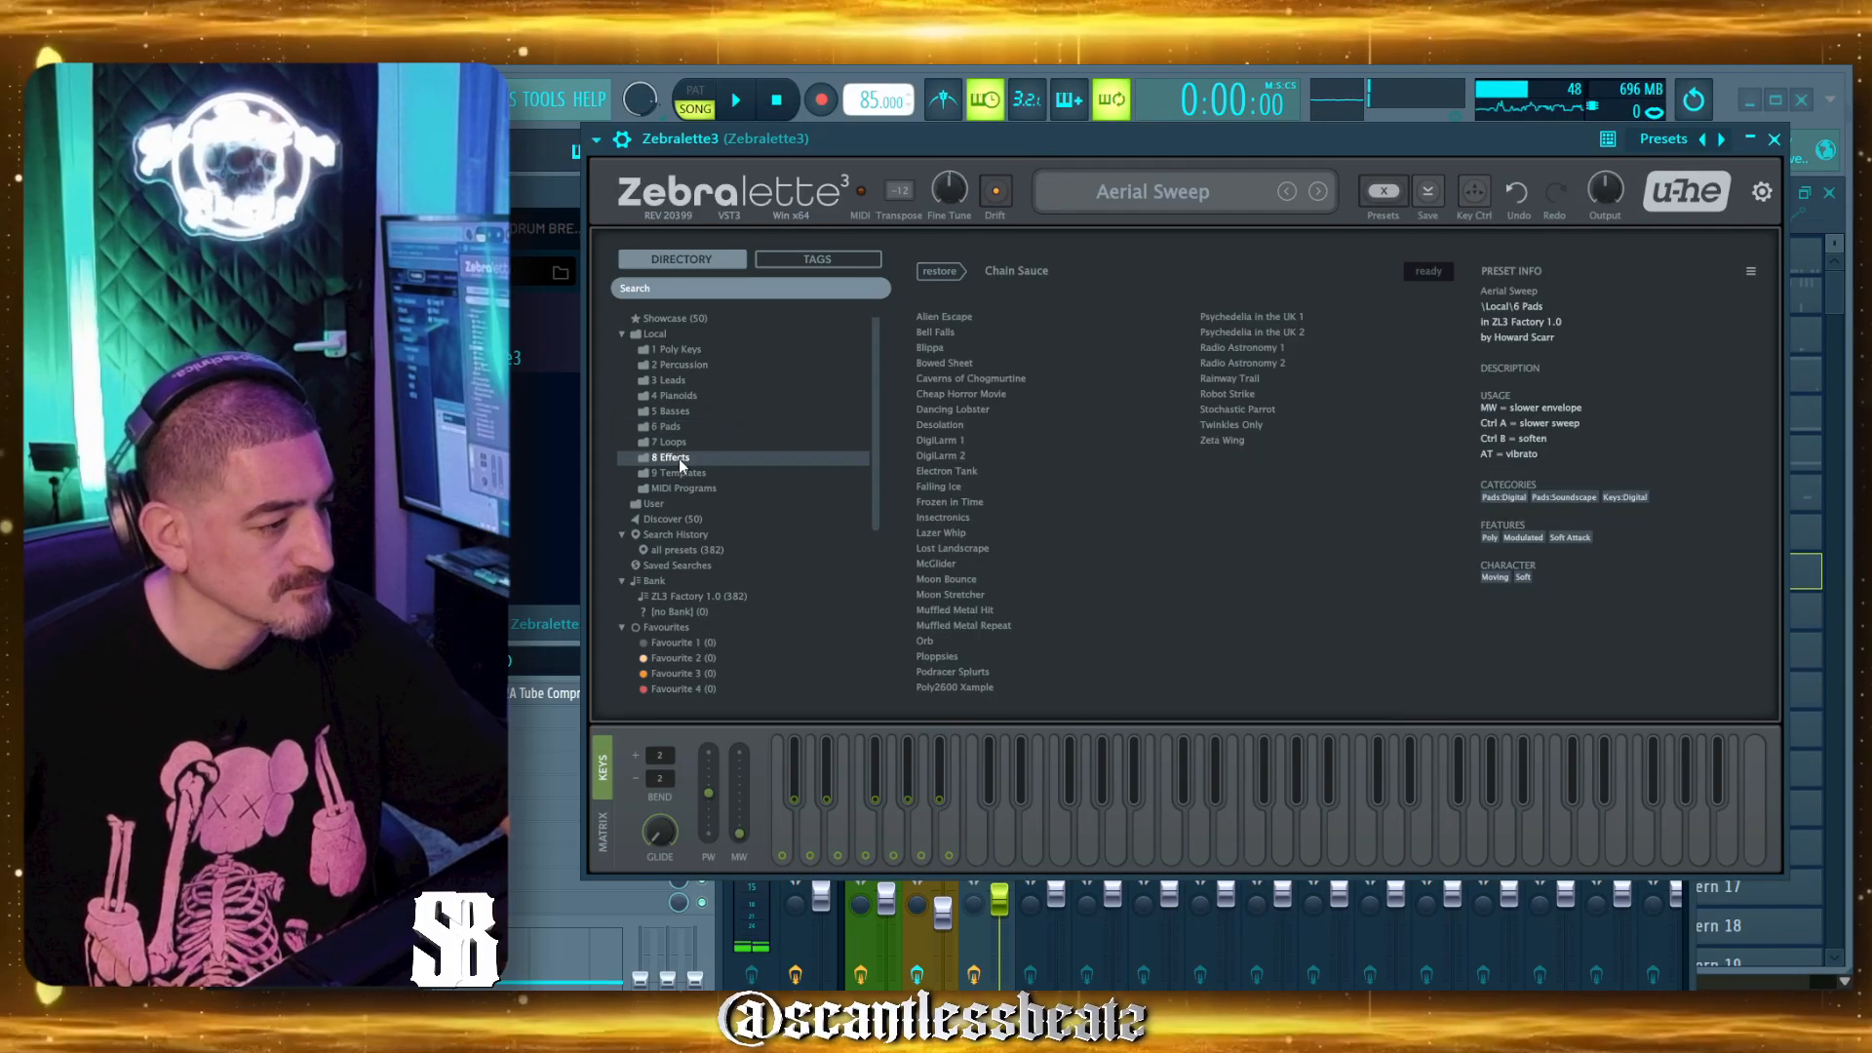
click(946, 319)
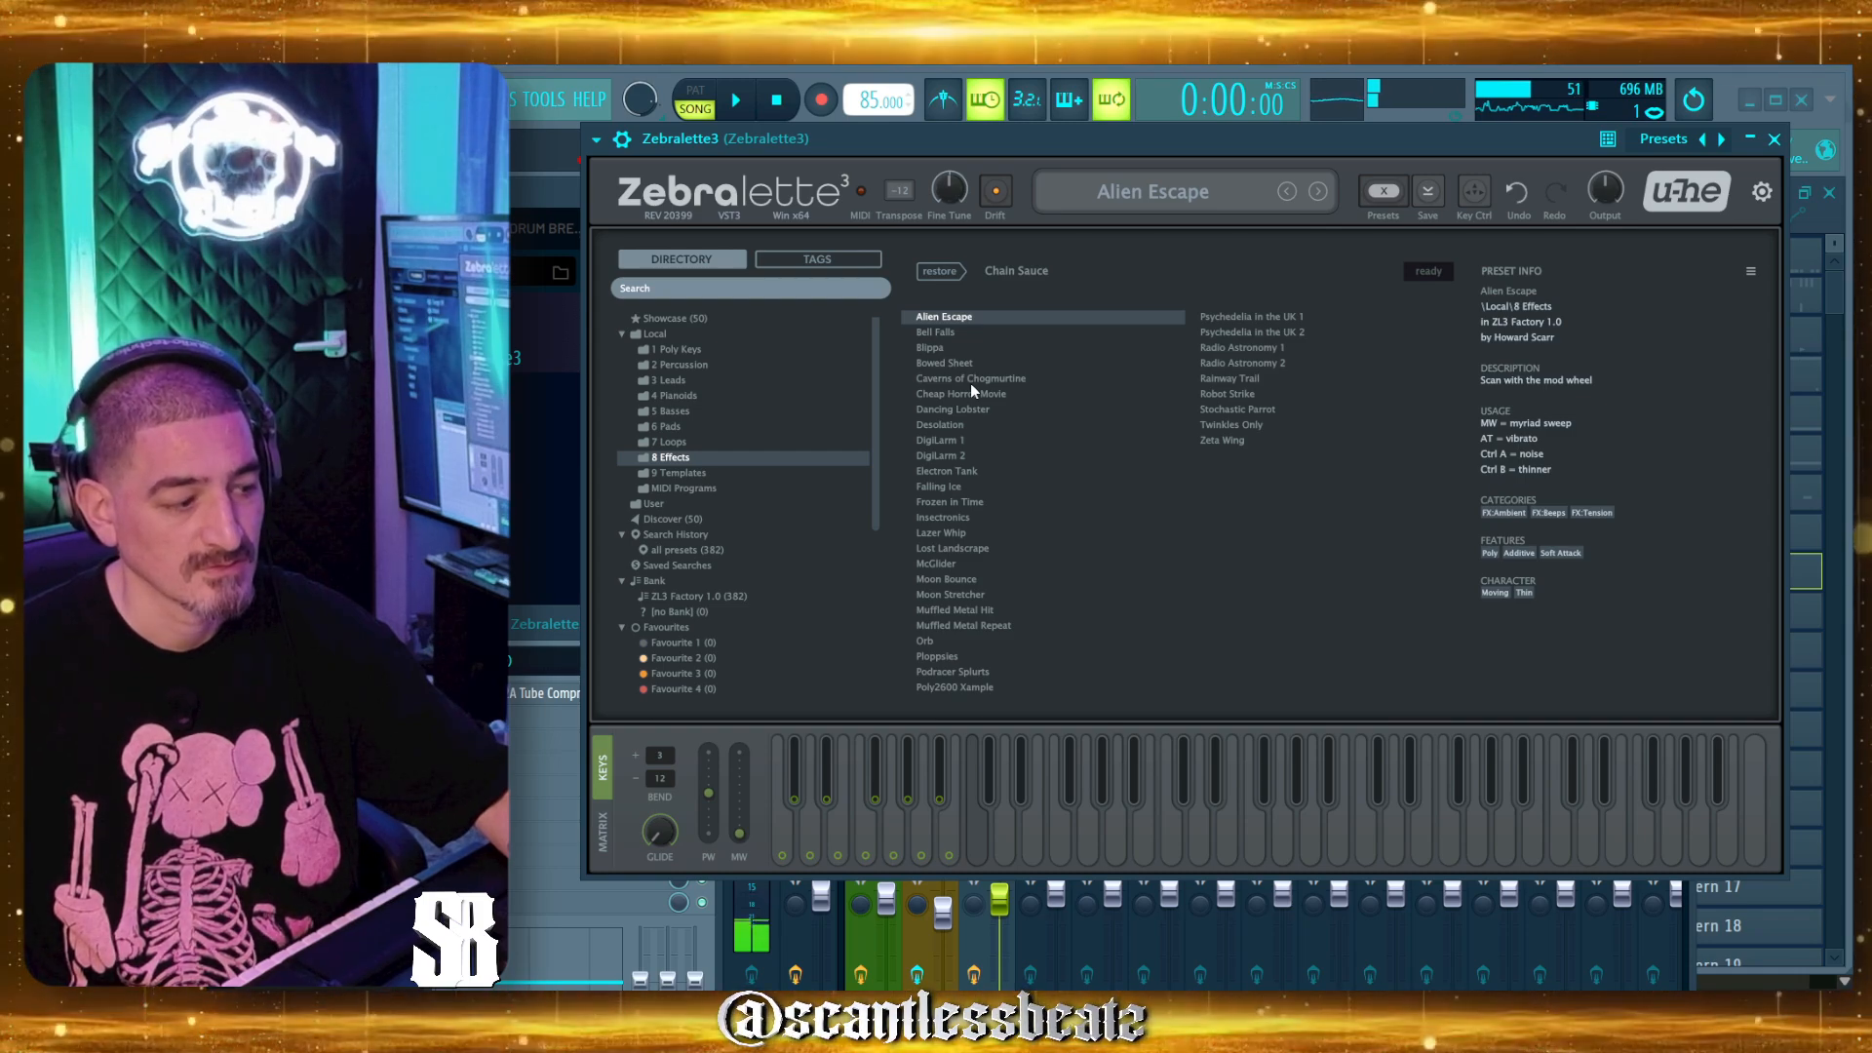
click(951, 334)
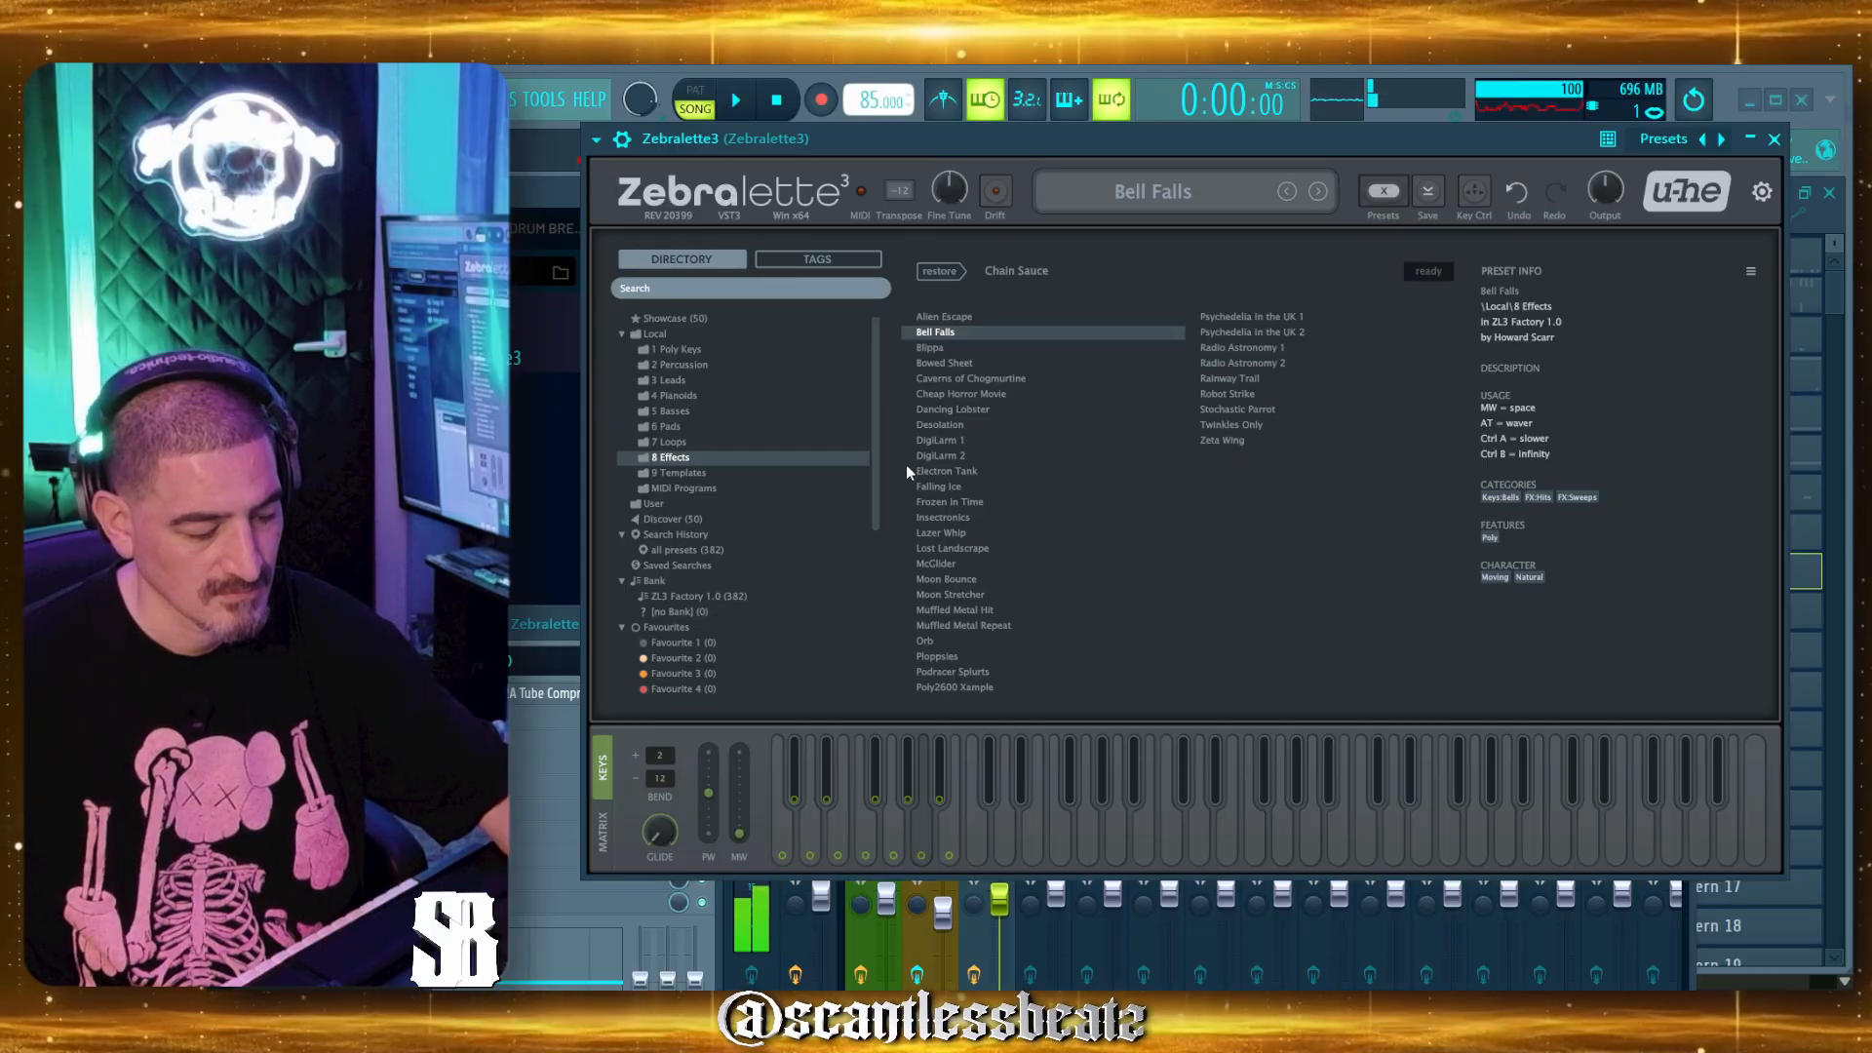
click(931, 351)
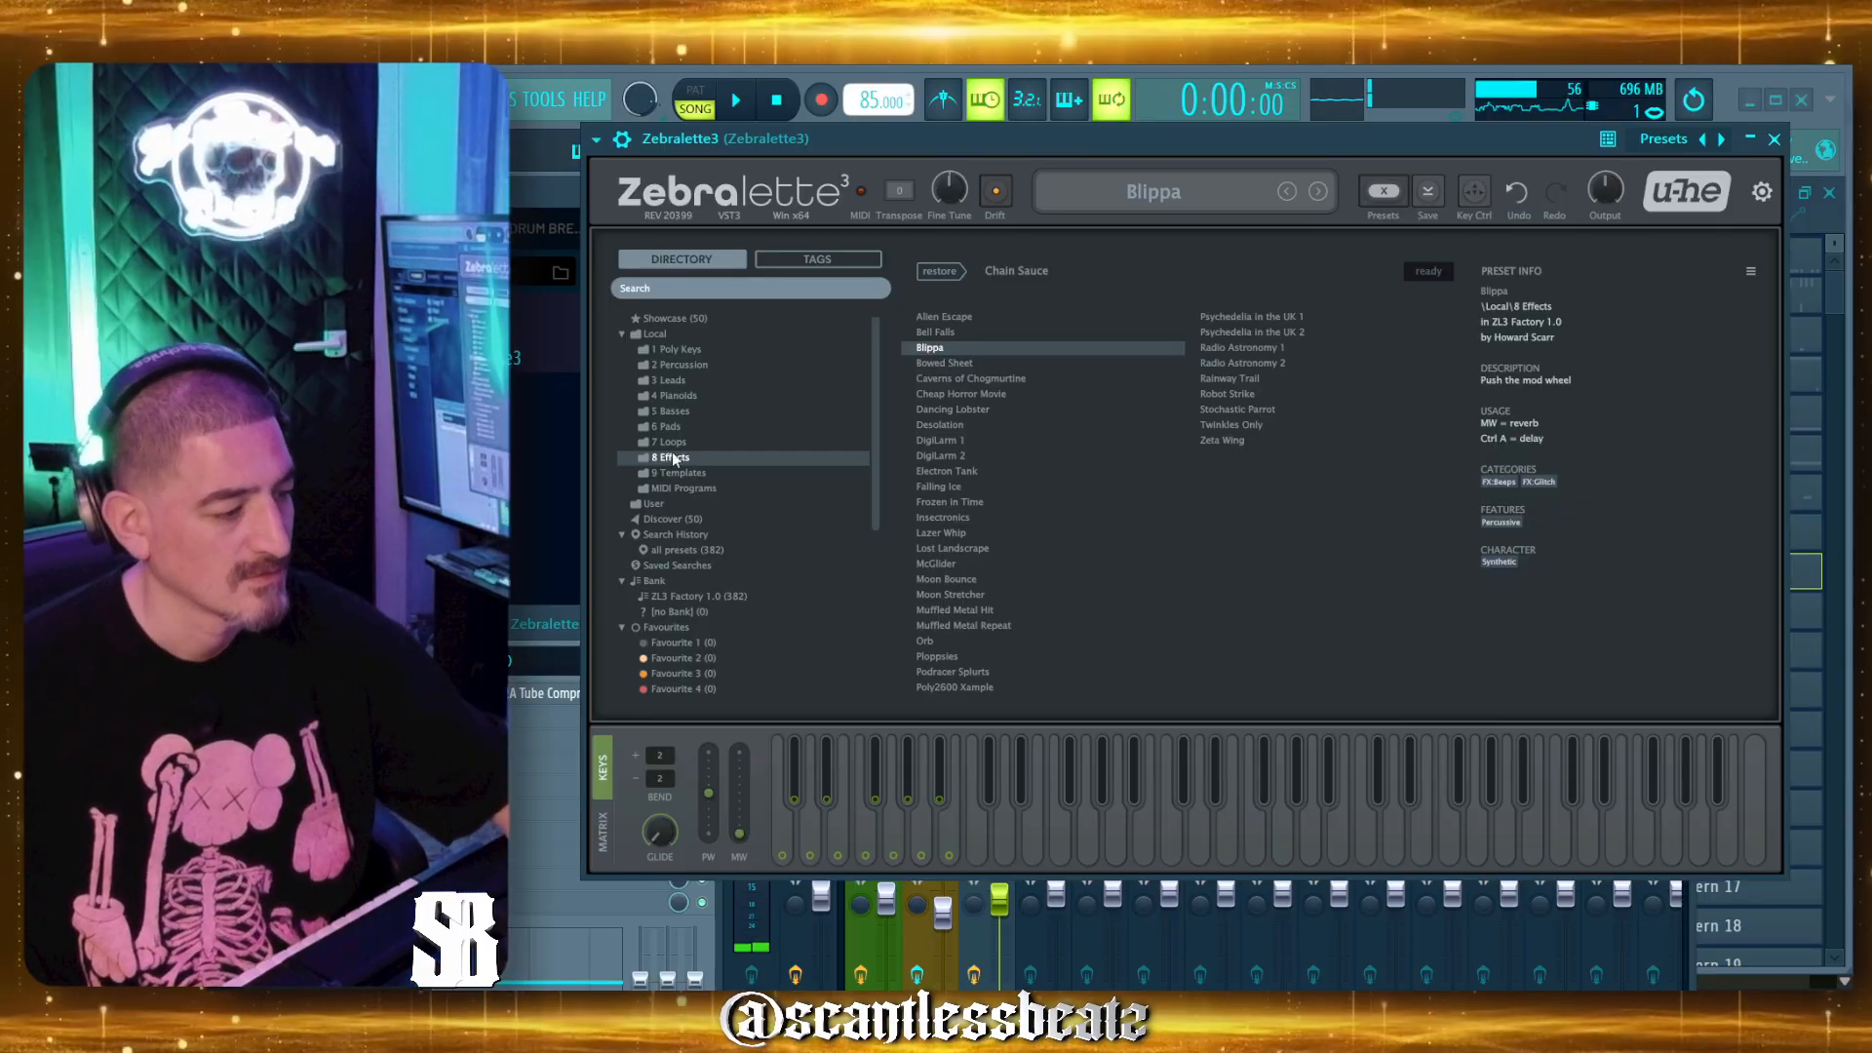
Try adjusting the OSC1 VolMod Dpt amount in Blippa's modulation matrix slot 6, and load the Bowed Sheet preset.
click(602, 832)
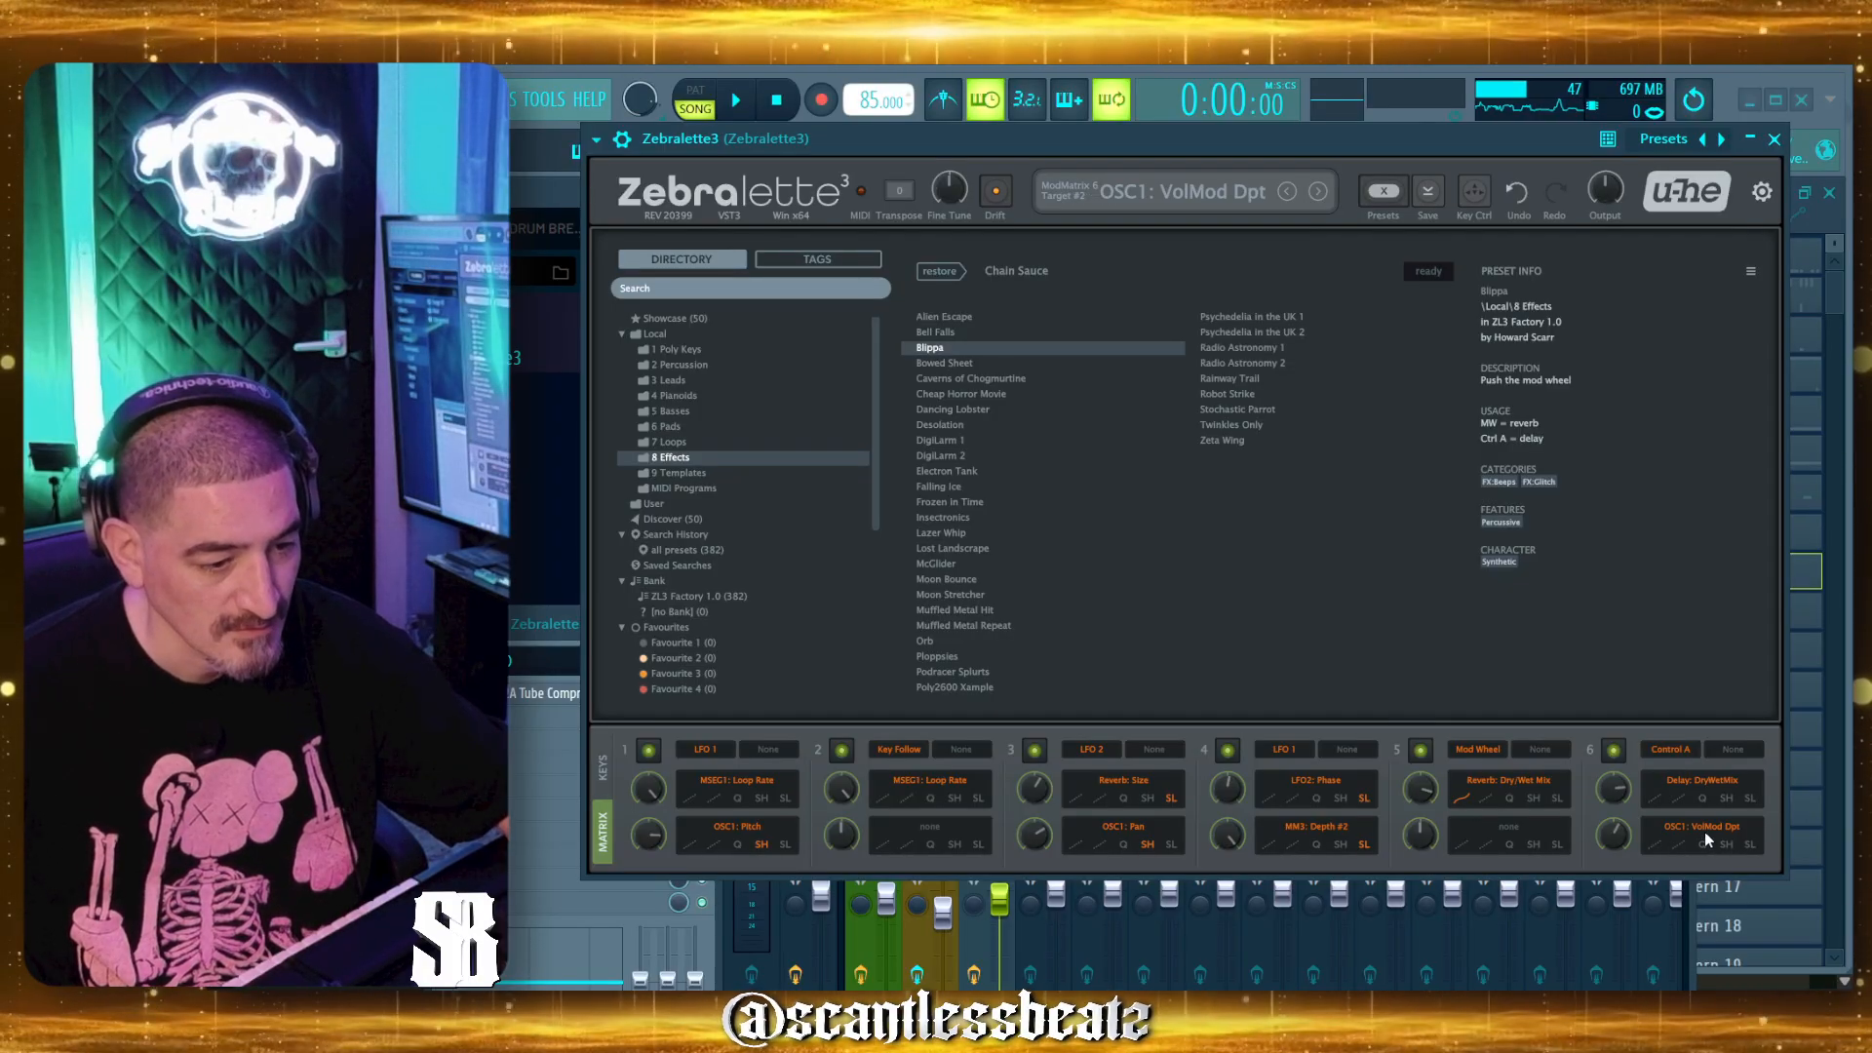
mouse_move(1622, 833)
mouse_down()
mouse_move(1622, 883)
mouse_move(1622, 804)
mouse_move(1623, 933)
mouse_move(1623, 863)
mouse_up()
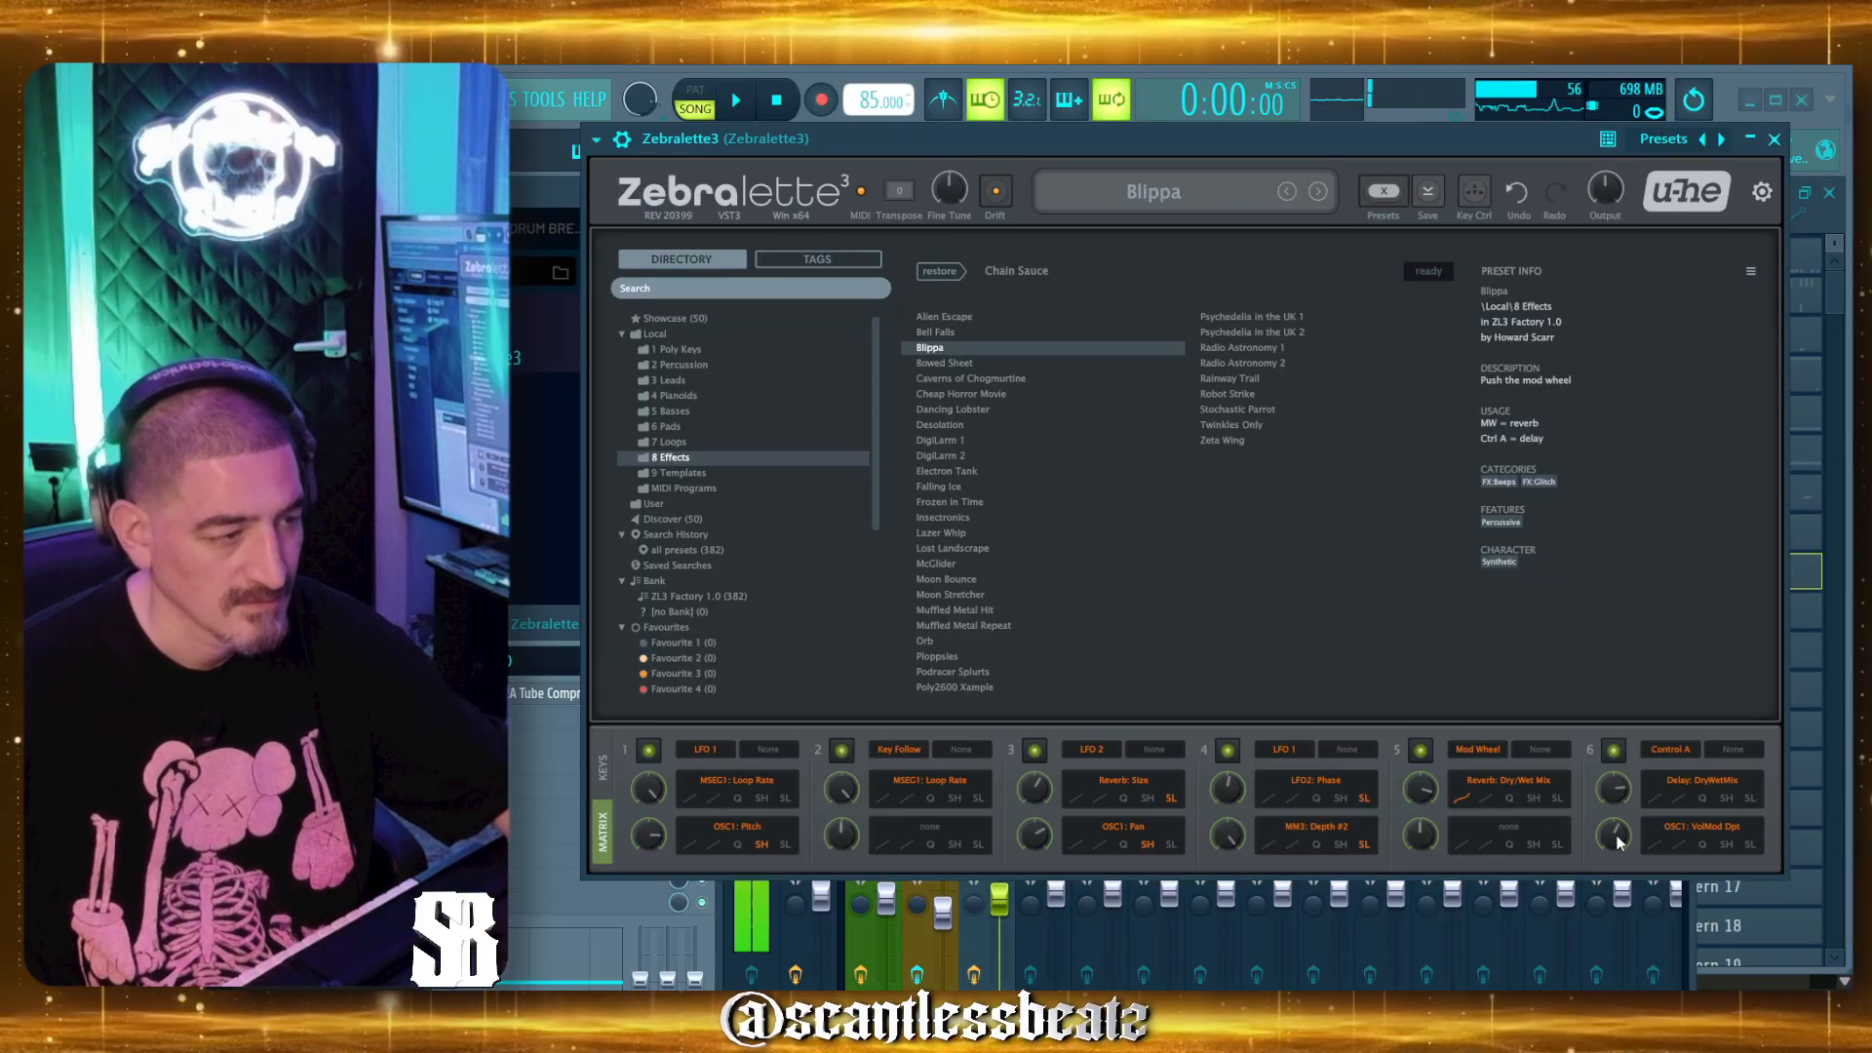
click(939, 363)
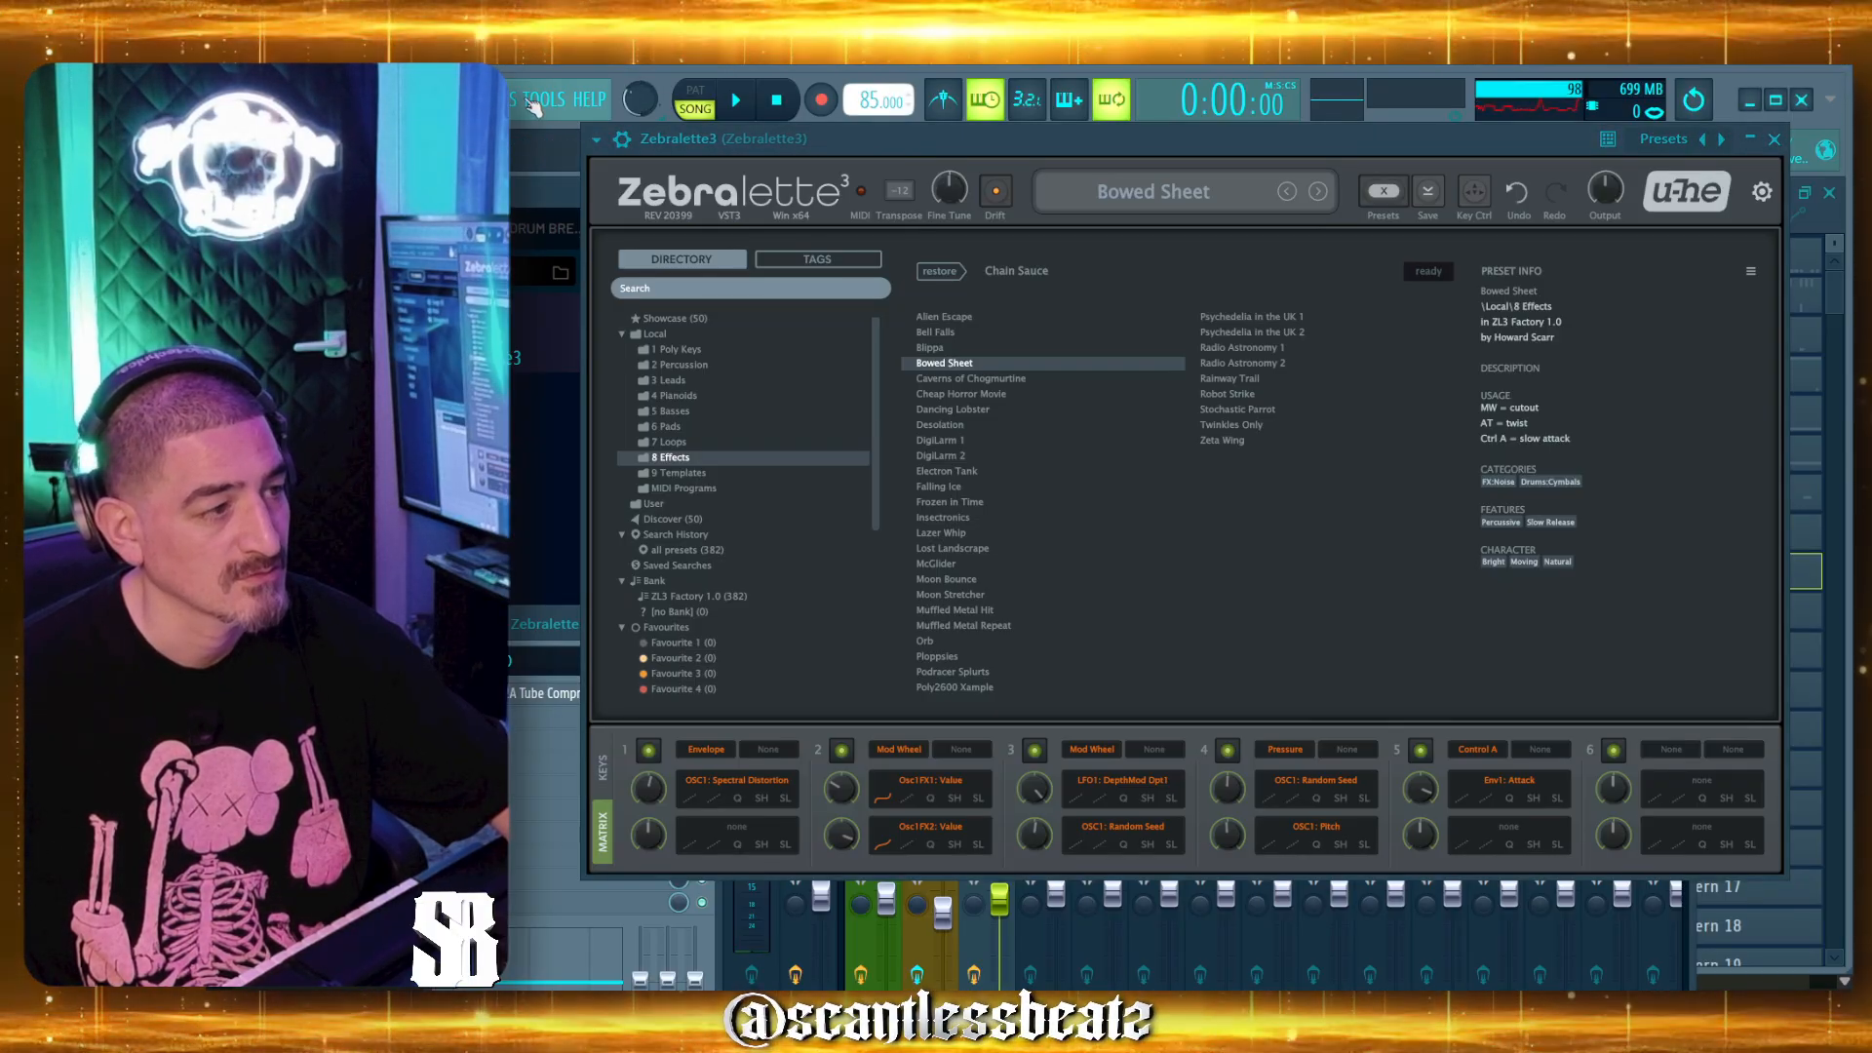
click(511, 101)
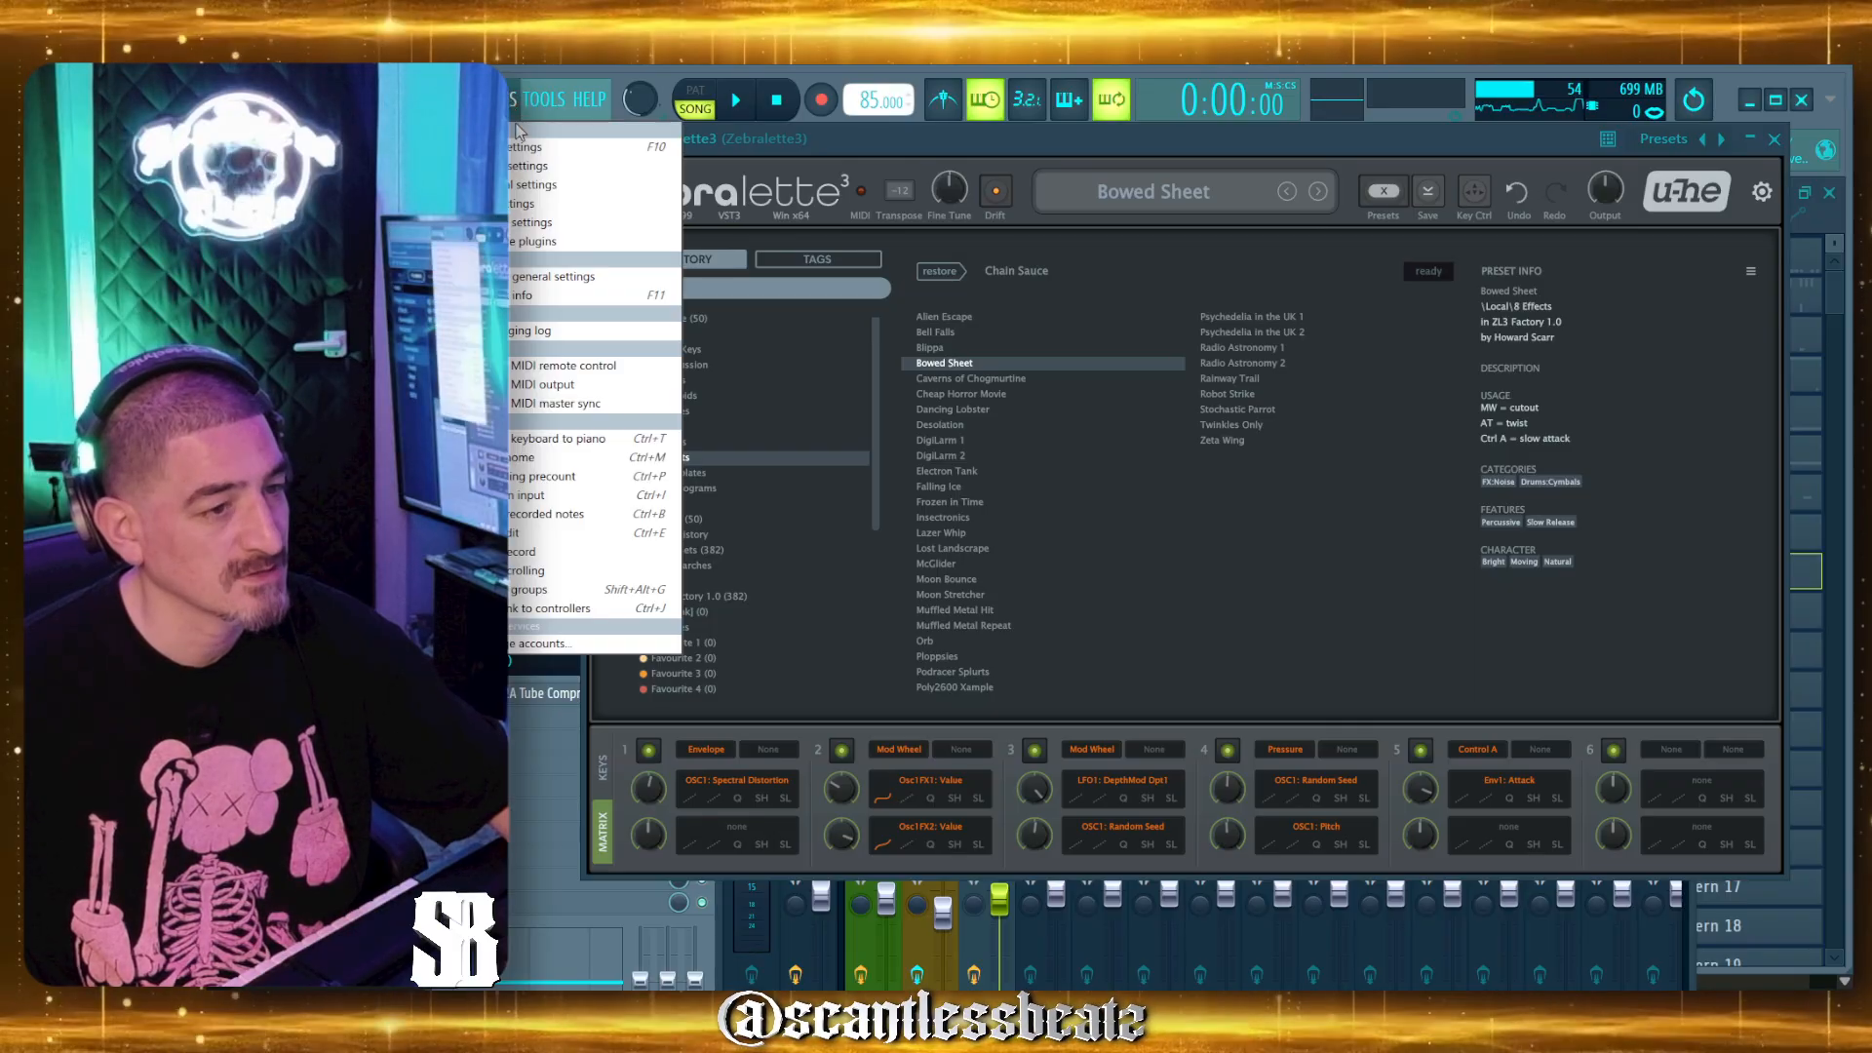
mouse_move(543, 107)
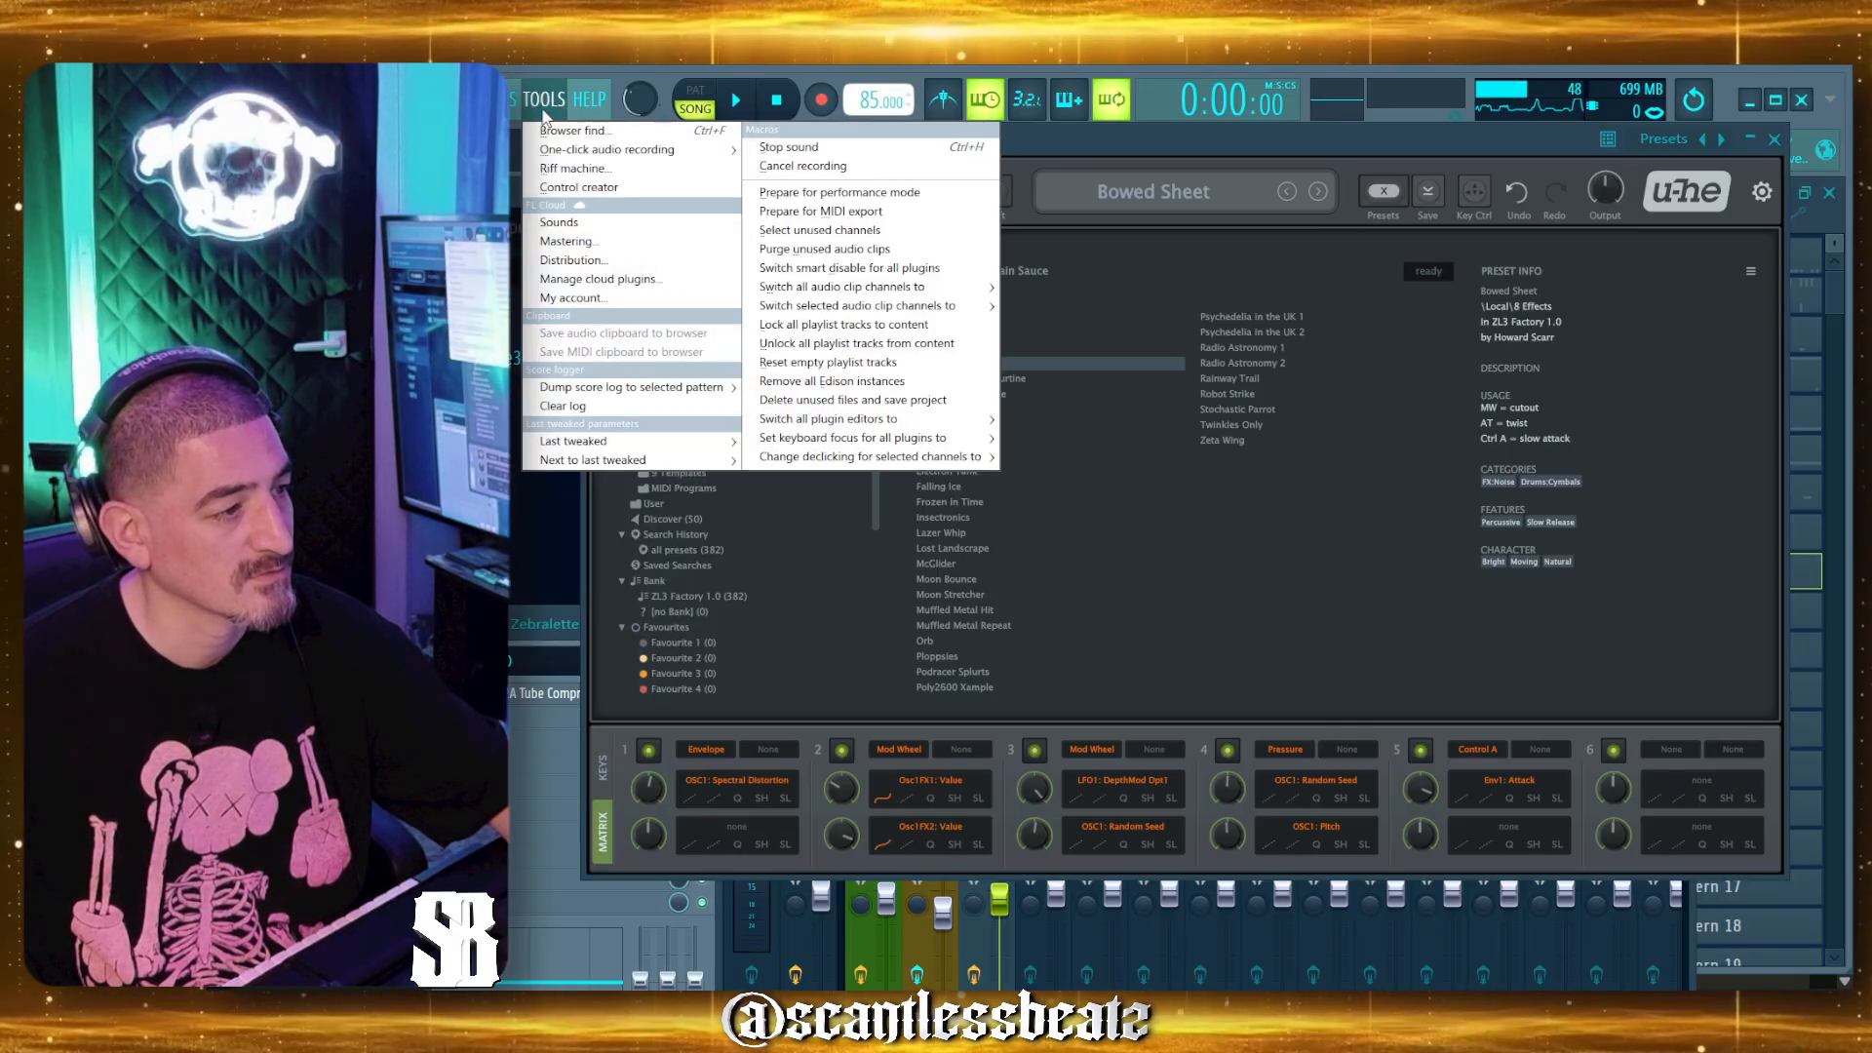
click(1106, 136)
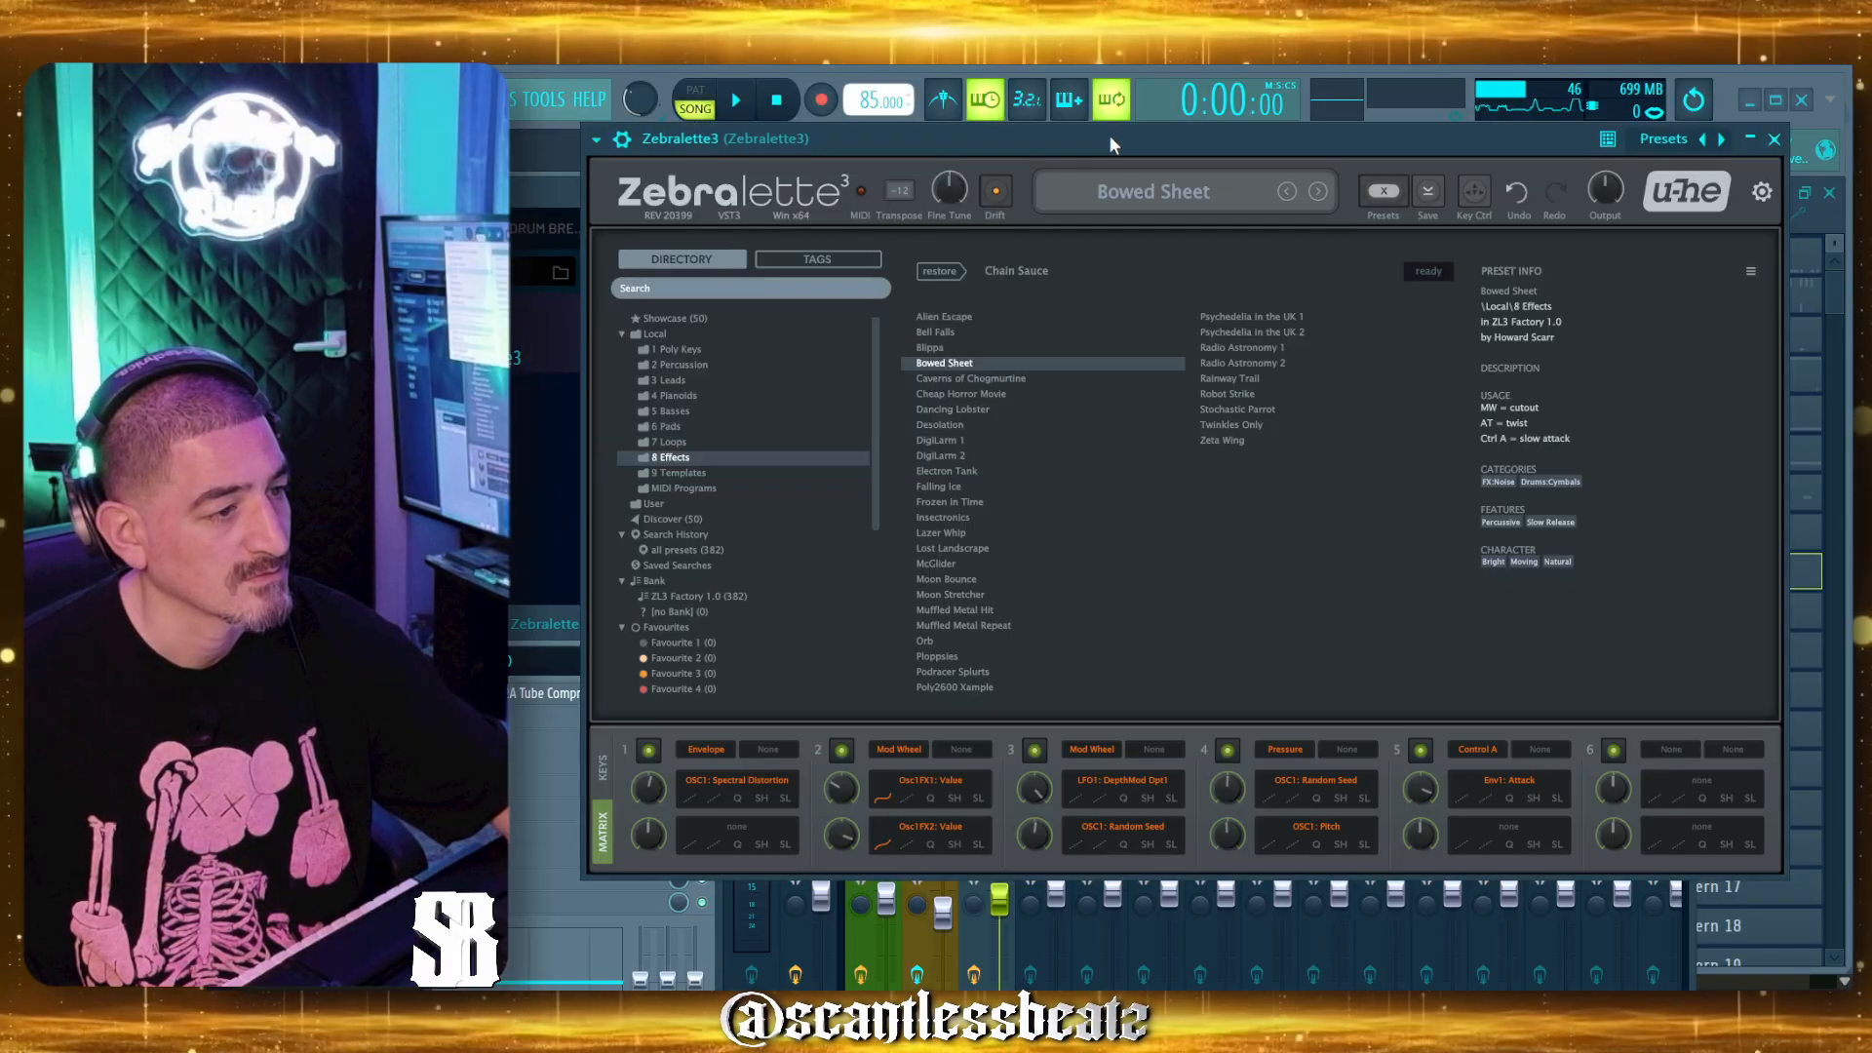
Advance to the Caverns of Chogmurtine preset, and load Alternative Stars from the Loops folder.
click(1316, 193)
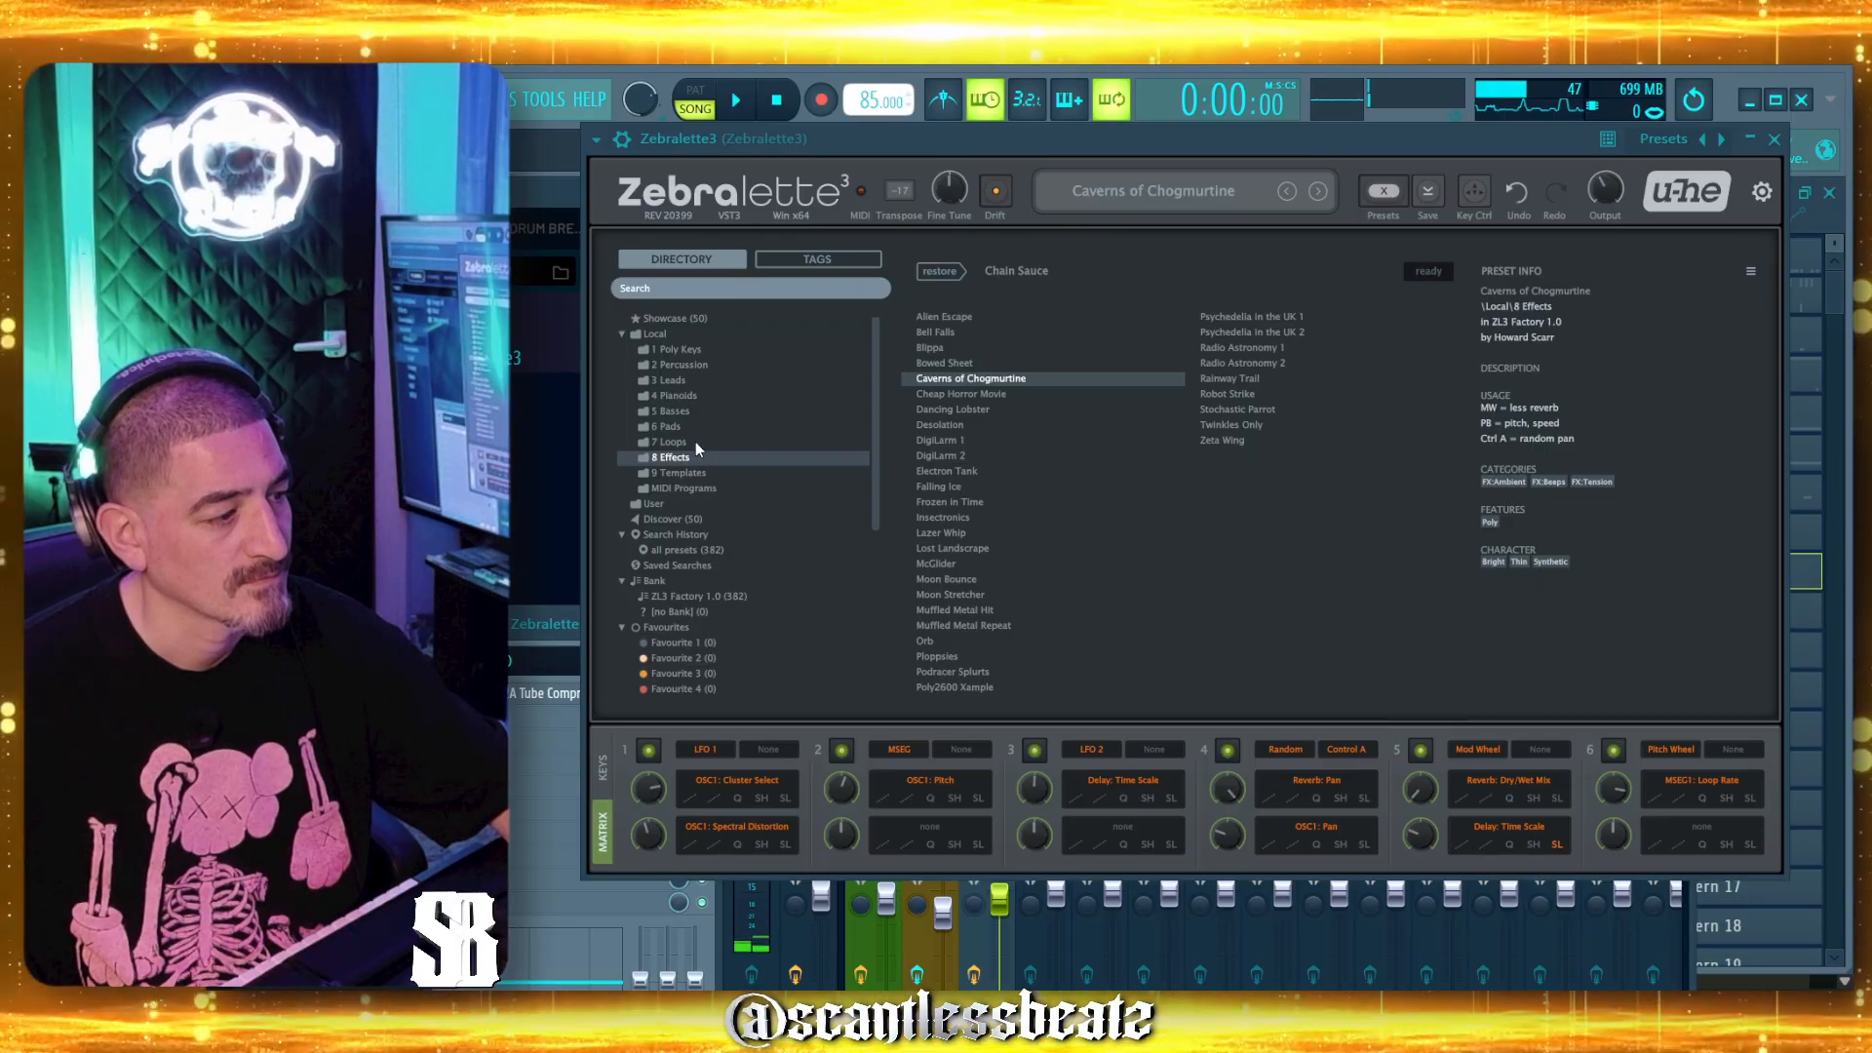
click(673, 442)
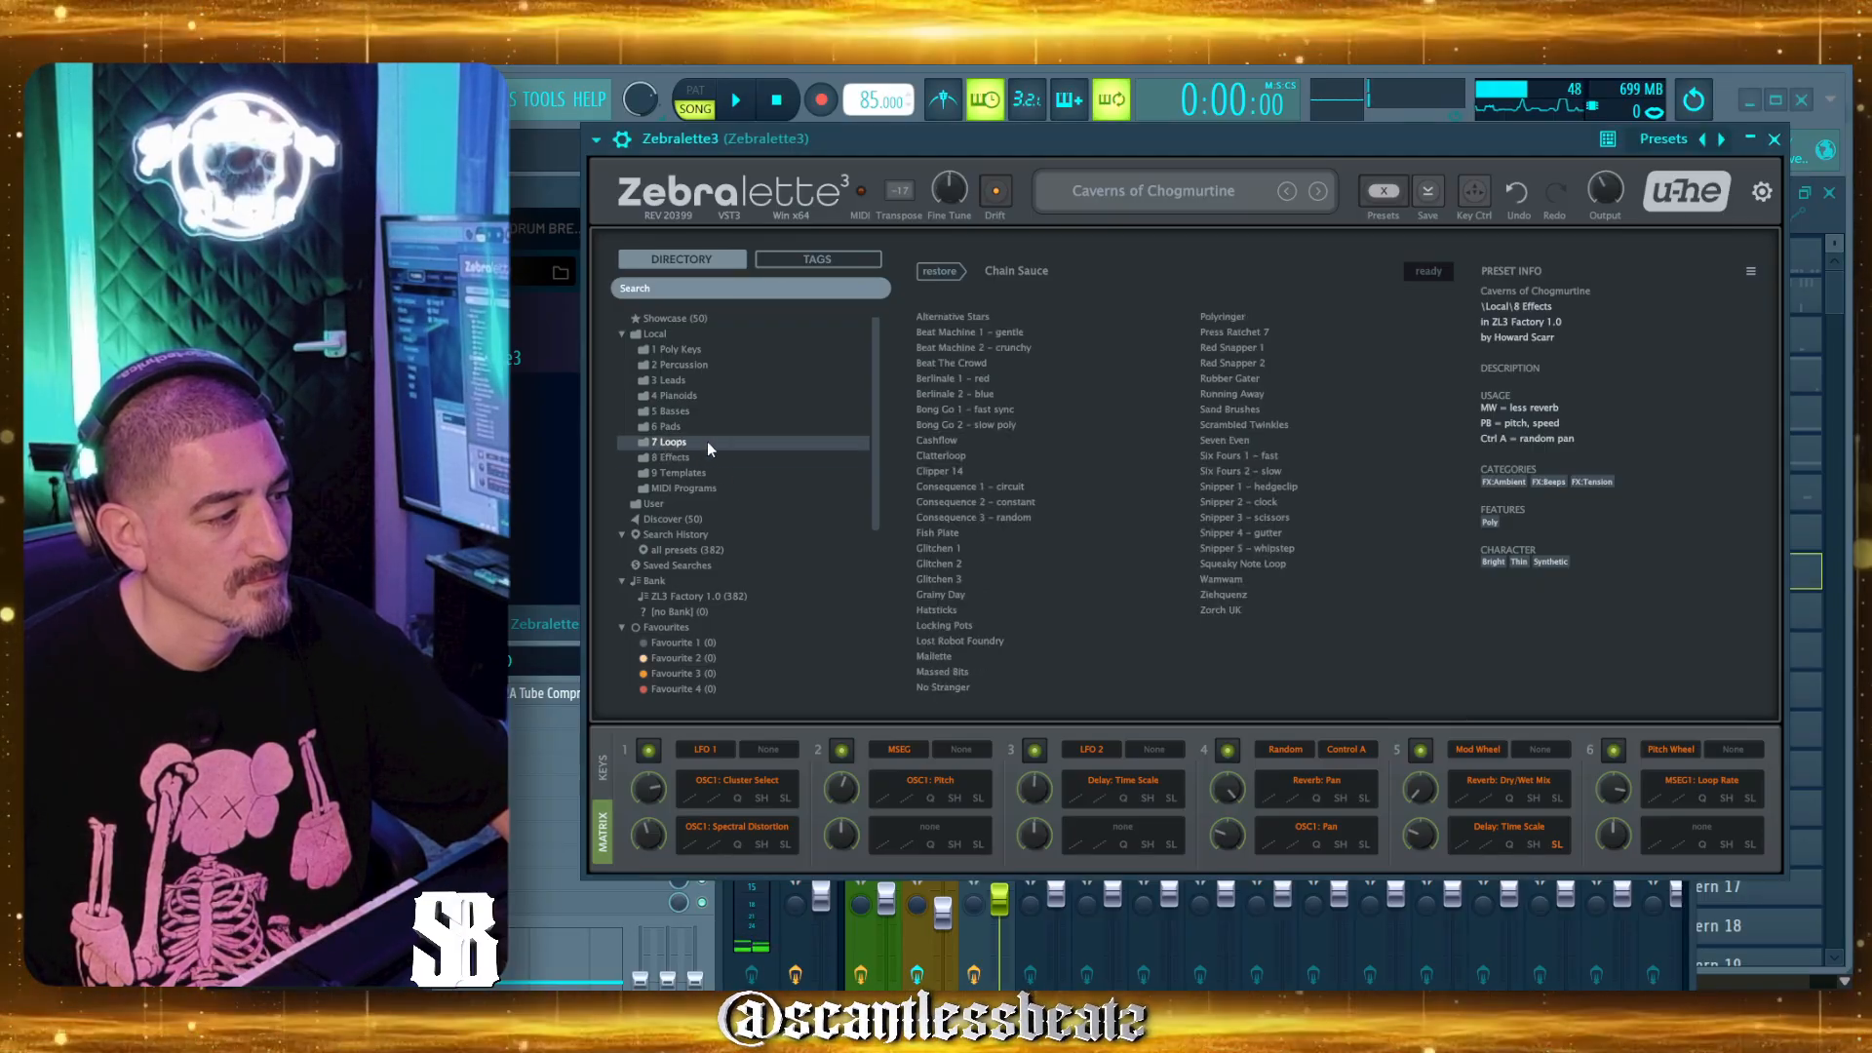
click(963, 318)
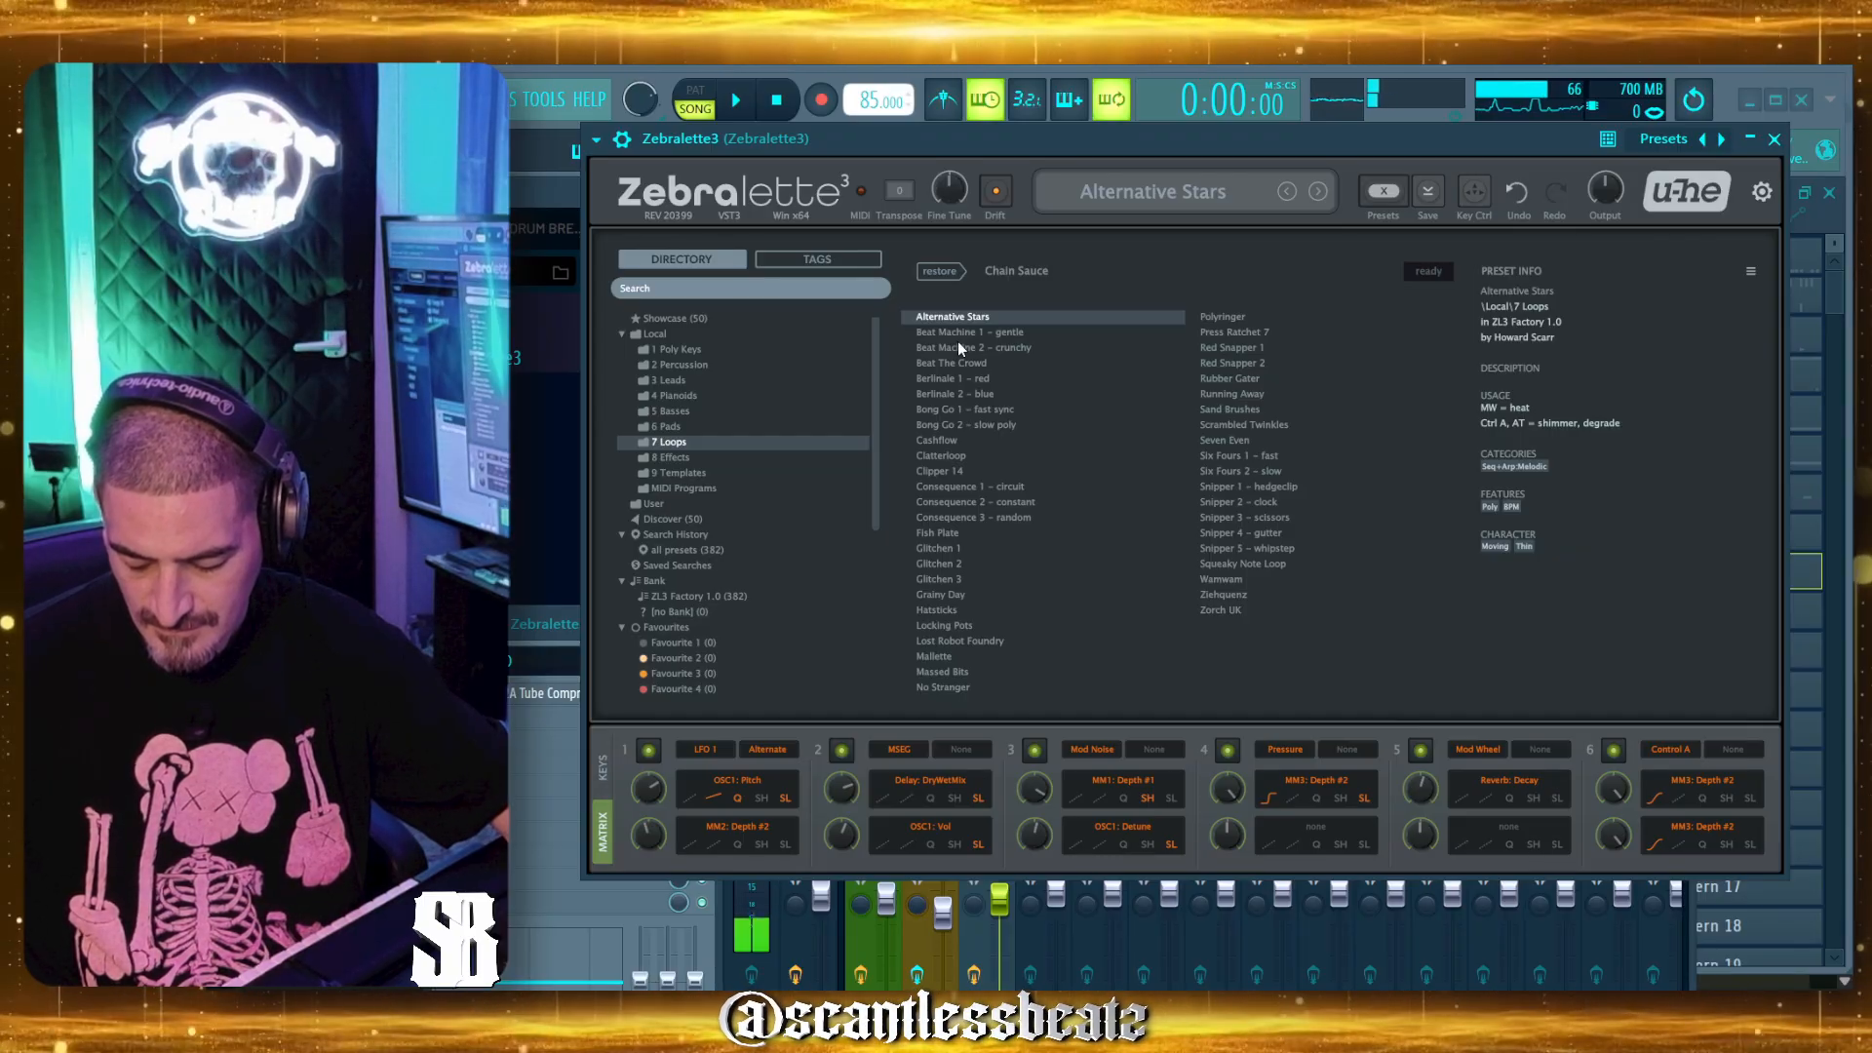
Solo Track 2 in the playlist and record a repeated descending C5-to-C4 melody into Pattern 9.
drag(1004, 135, 922, 557)
drag(1141, 249, 988, 637)
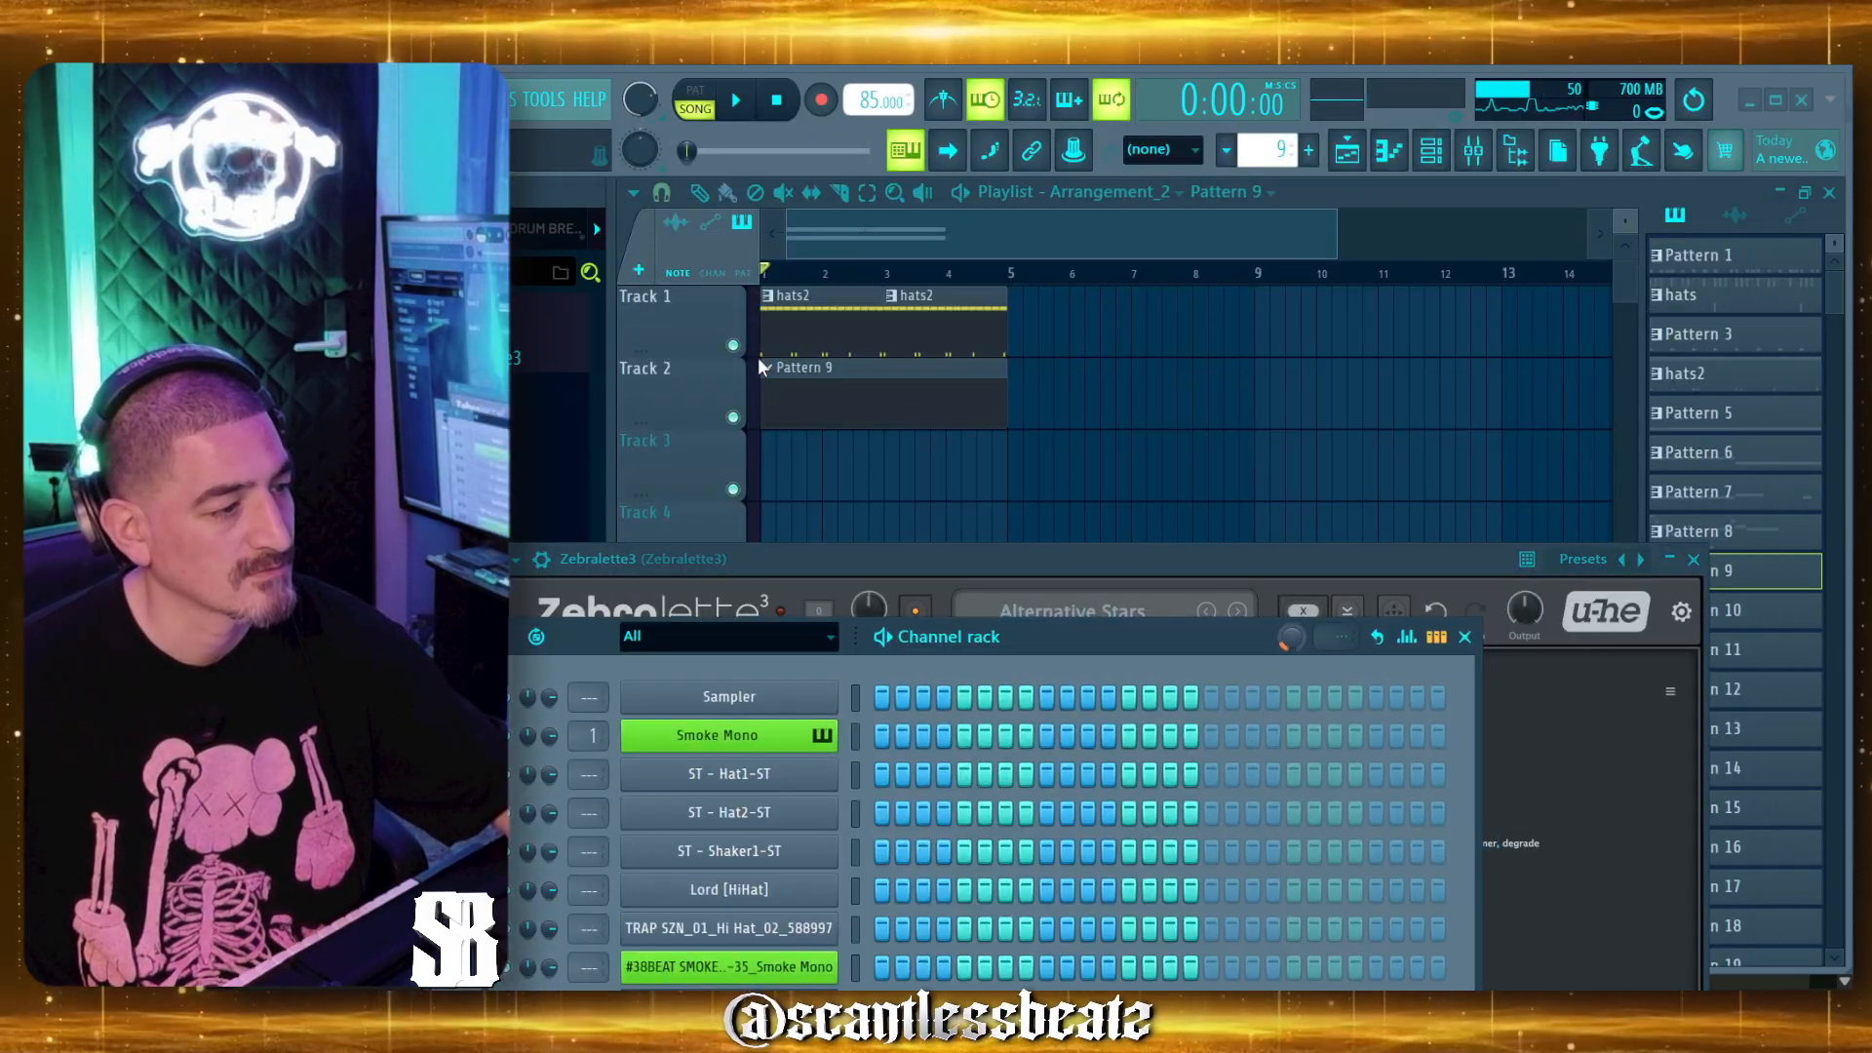
right_click(733, 418)
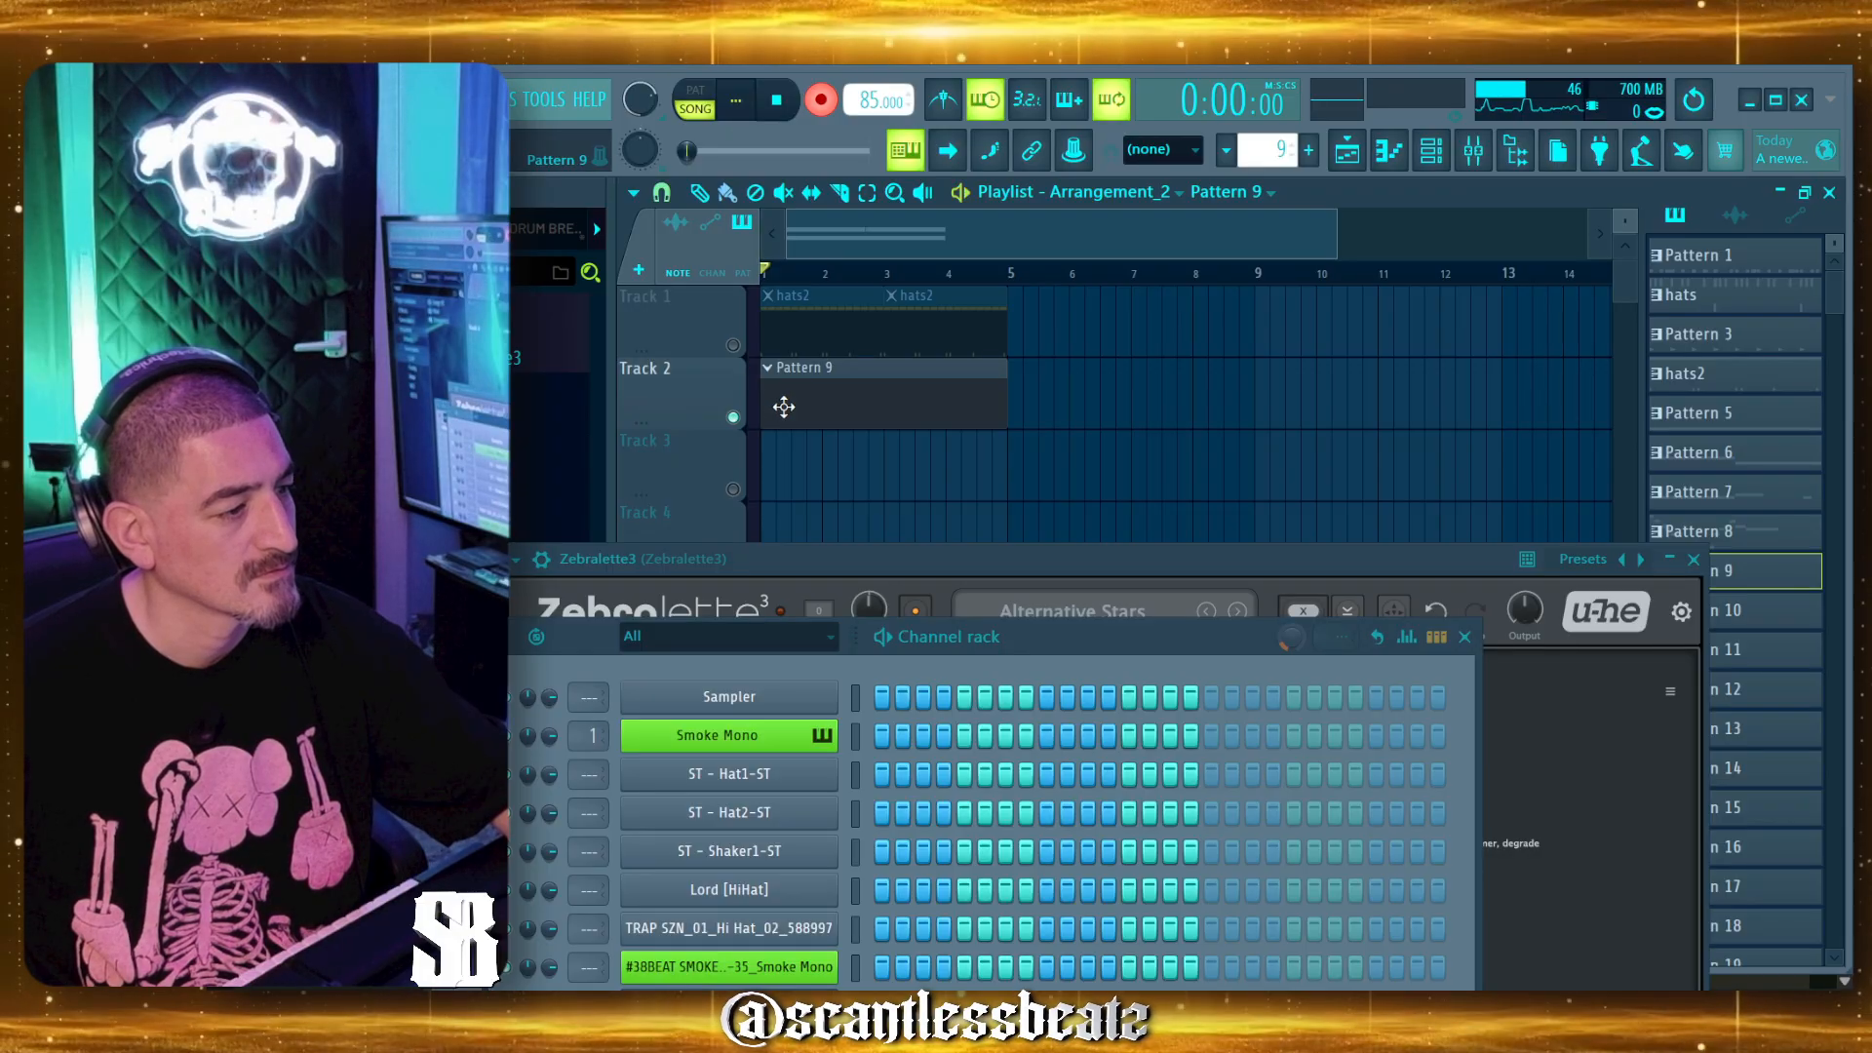
key(space)
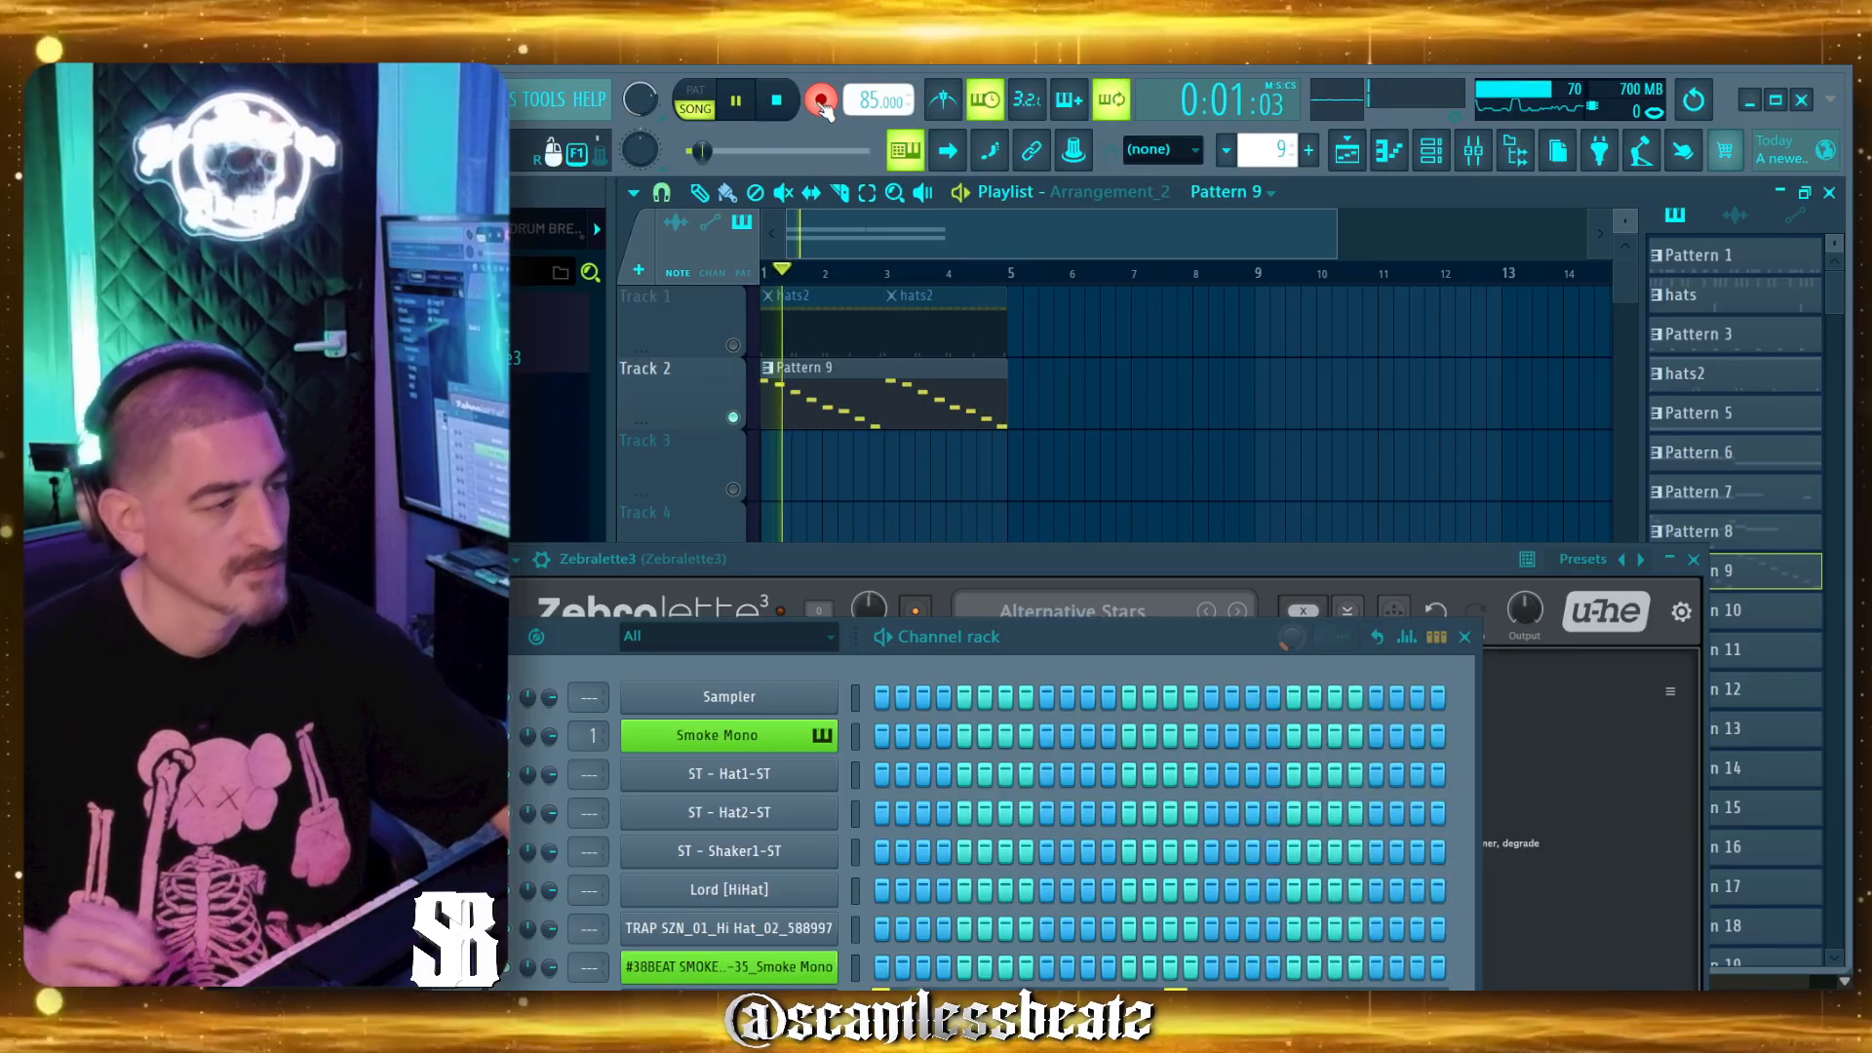
Open Pattern 9 in the Zebralette3 piano roll, play it back and quantize the note start times.
double_click(822, 395)
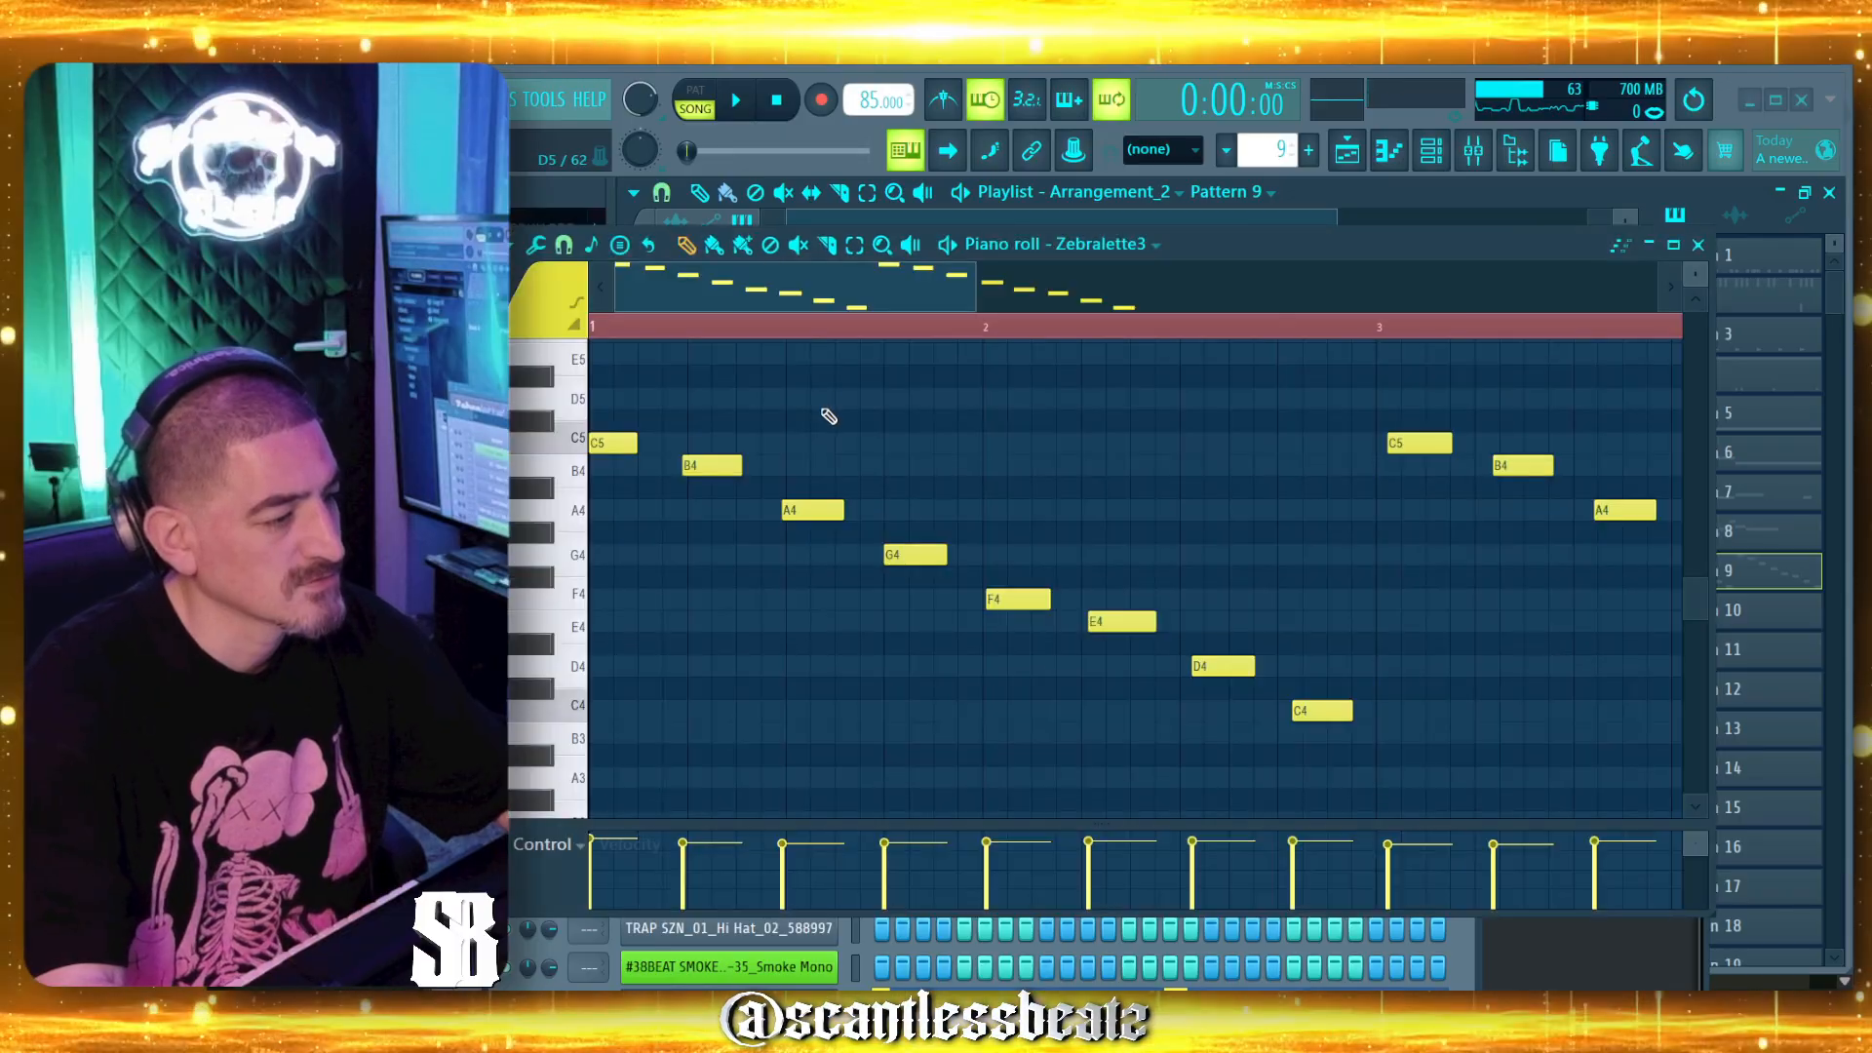
scroll(727, 361, down, 2)
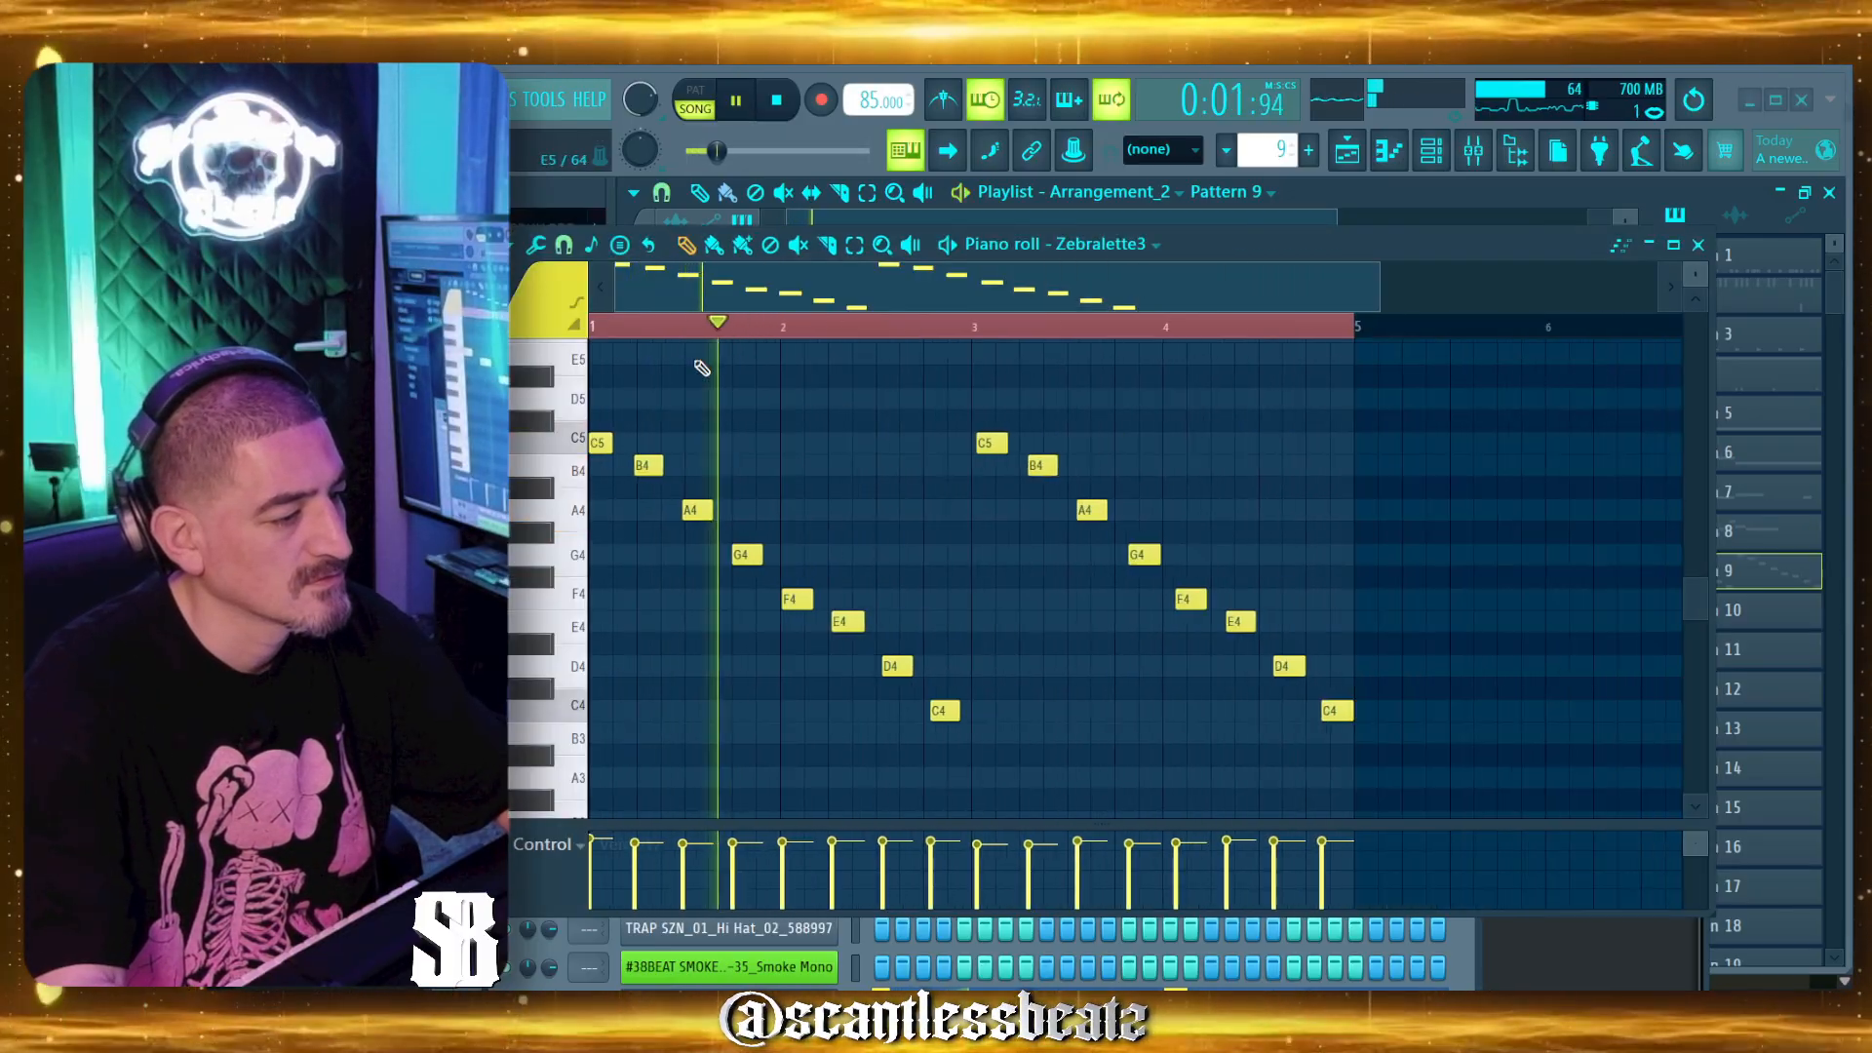
key(space)
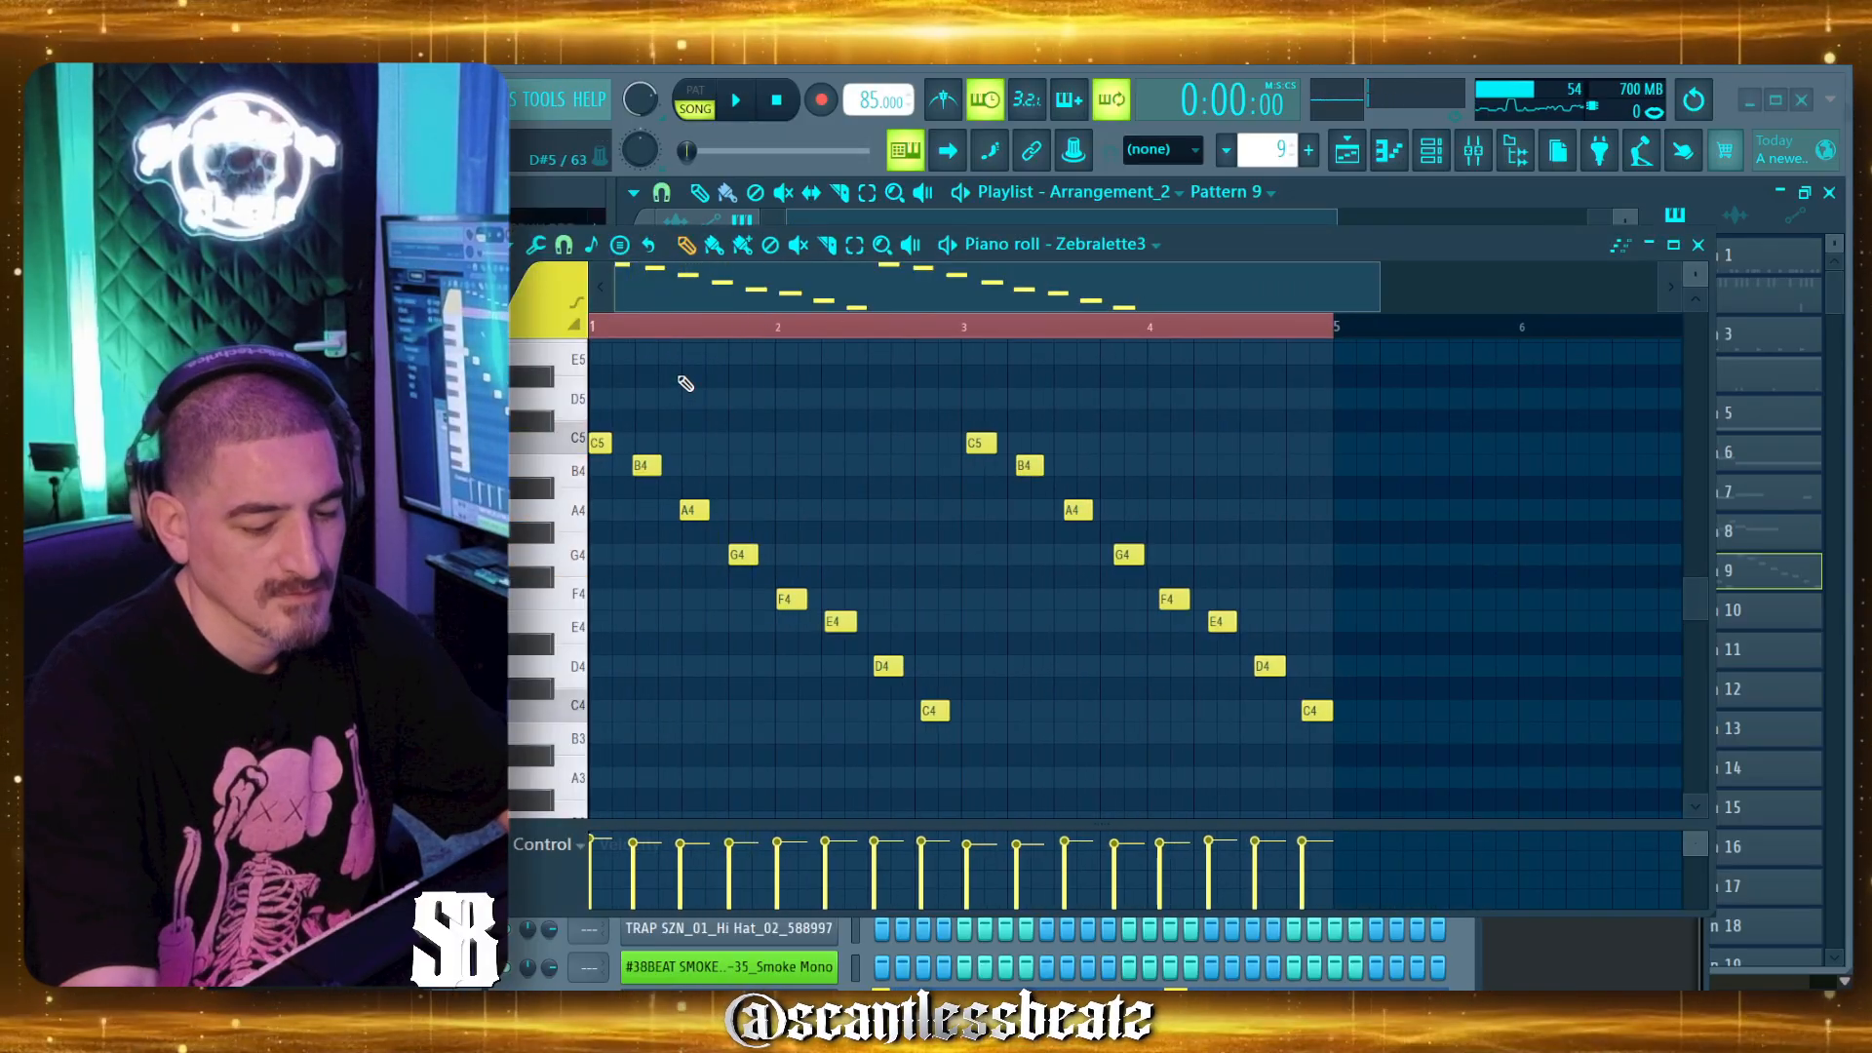
key(shift+q)
scroll(682, 355, up, 2)
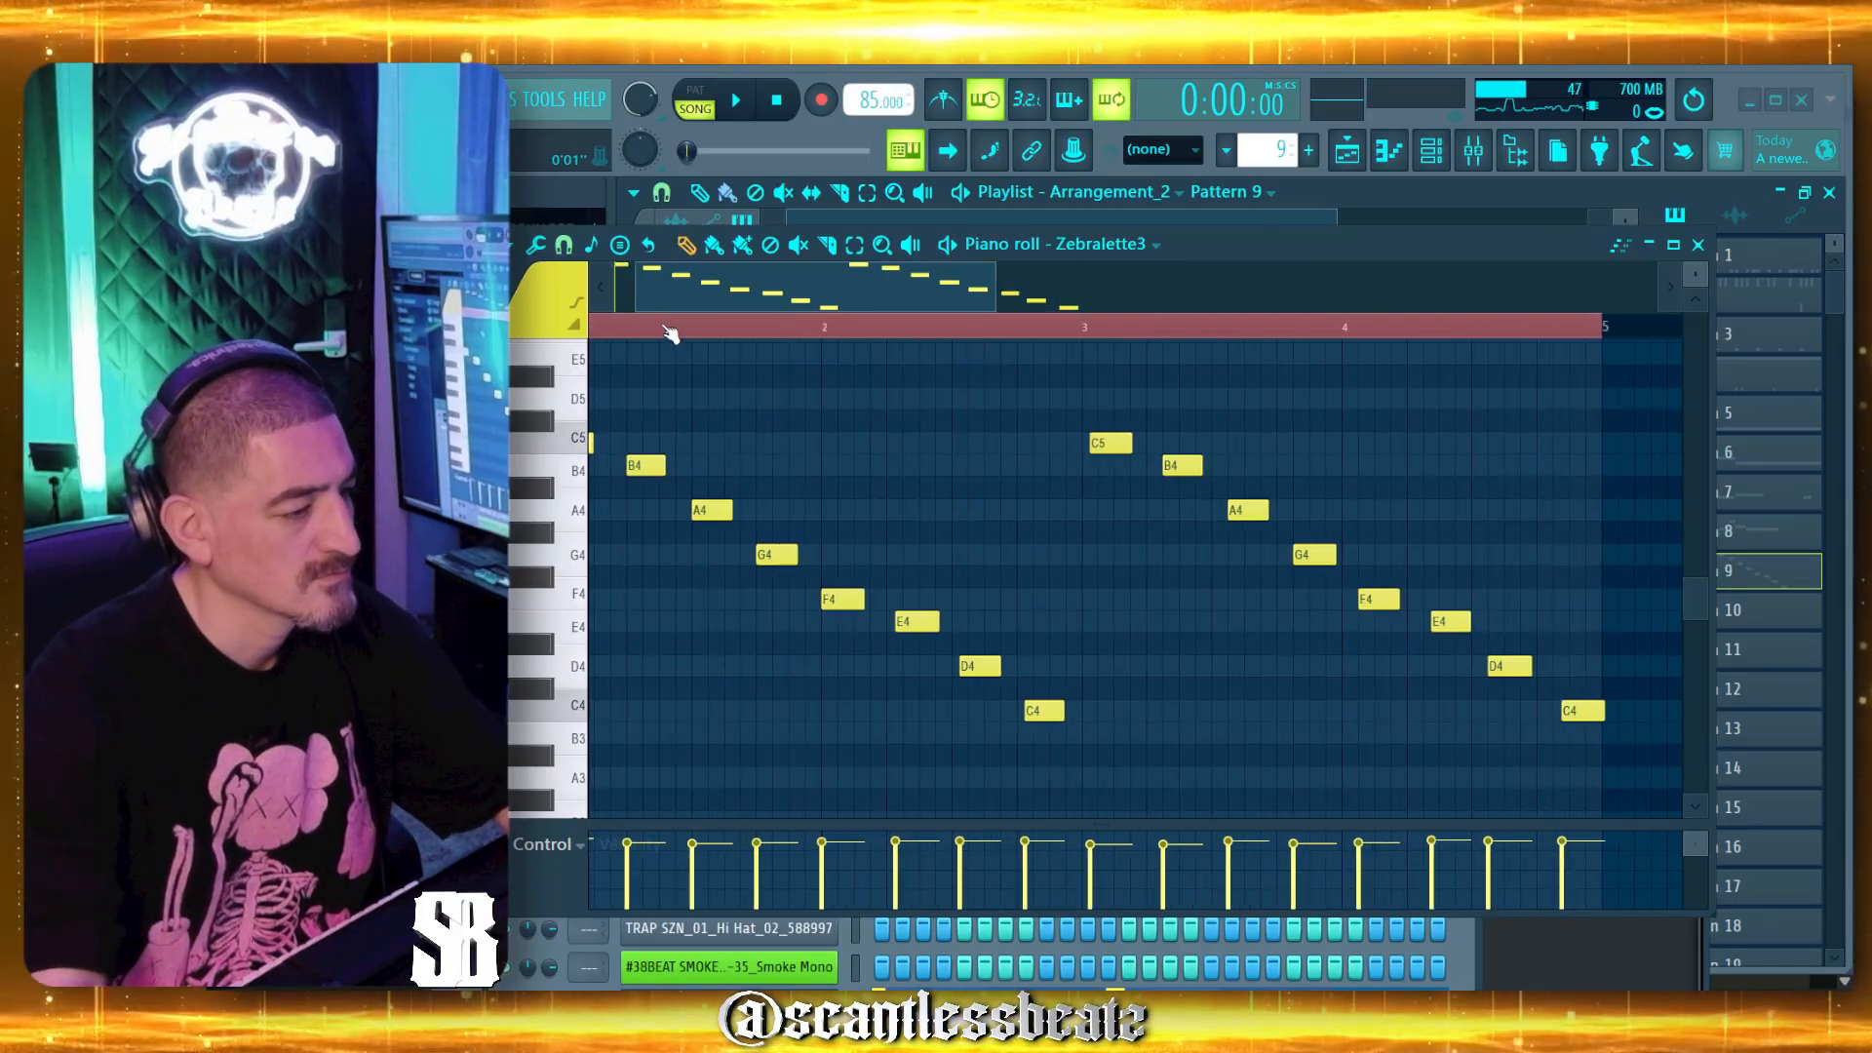
Change the piano roll's snap setting and quantize the recorded notes again.
click(547, 247)
click(564, 246)
click(570, 300)
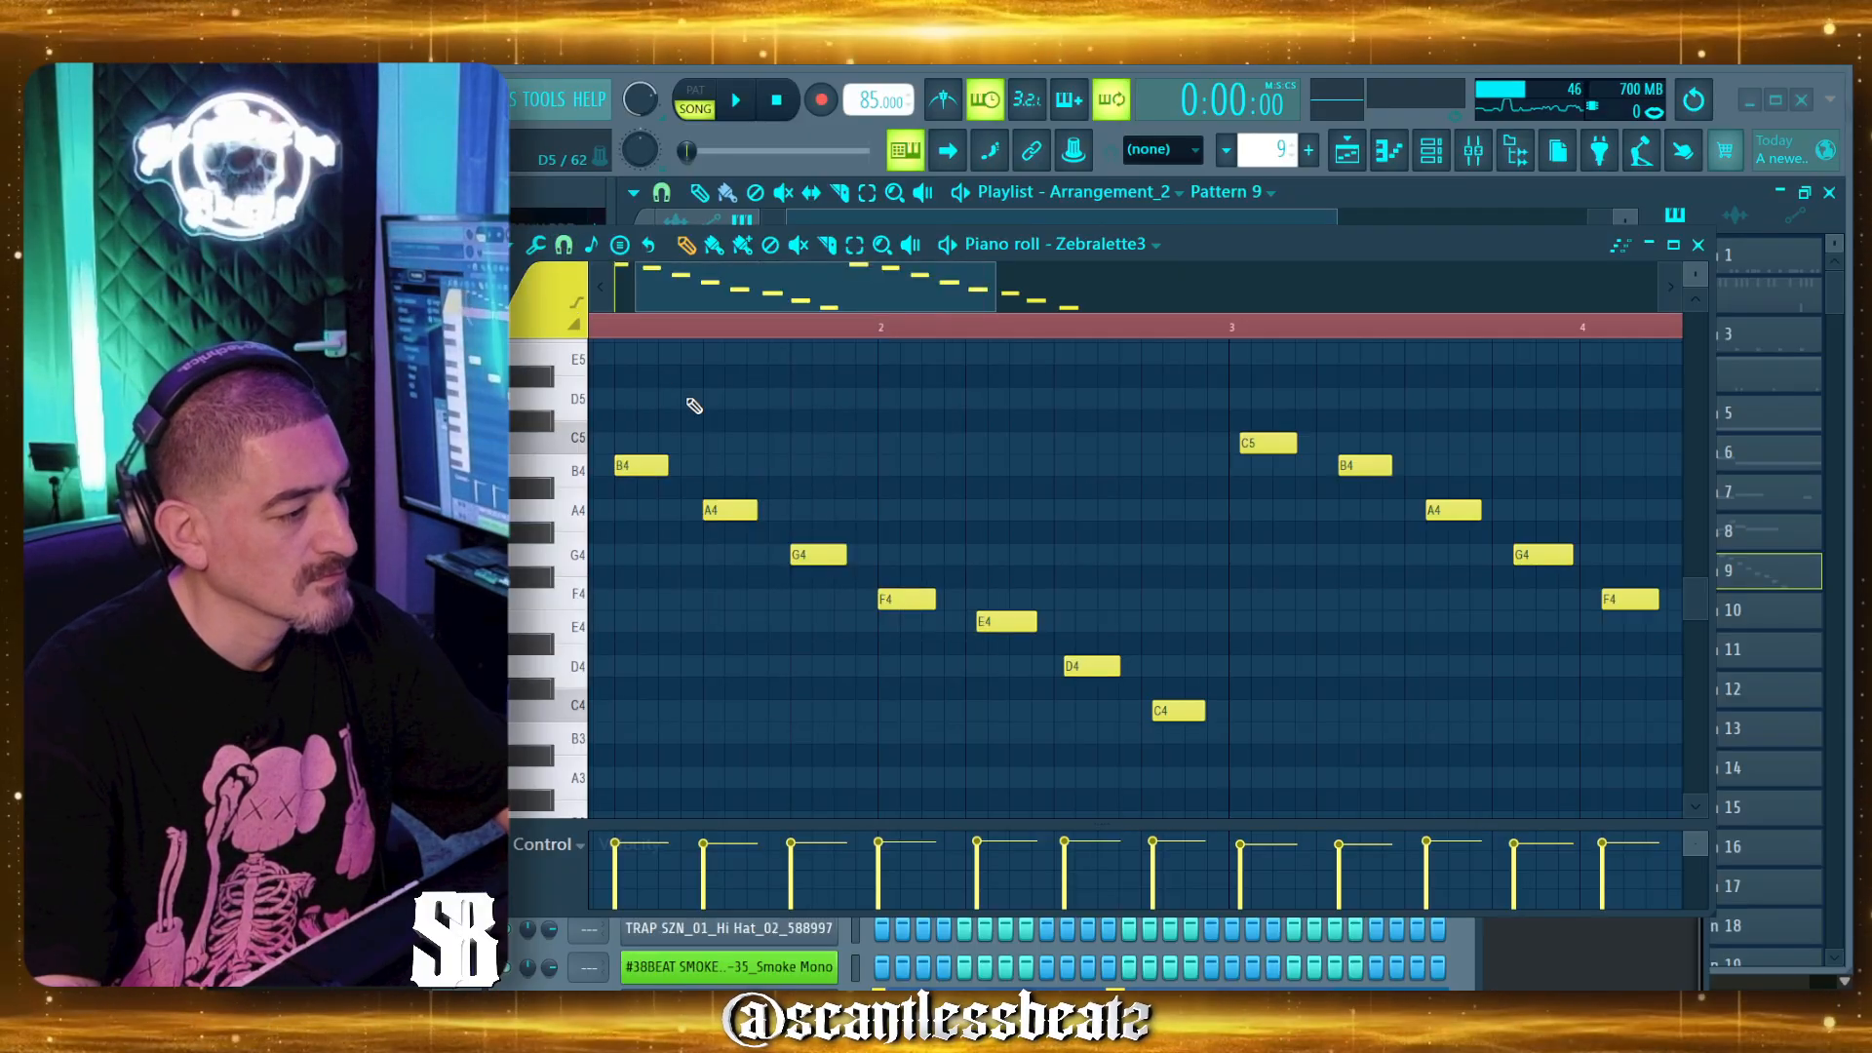
key(shift+q)
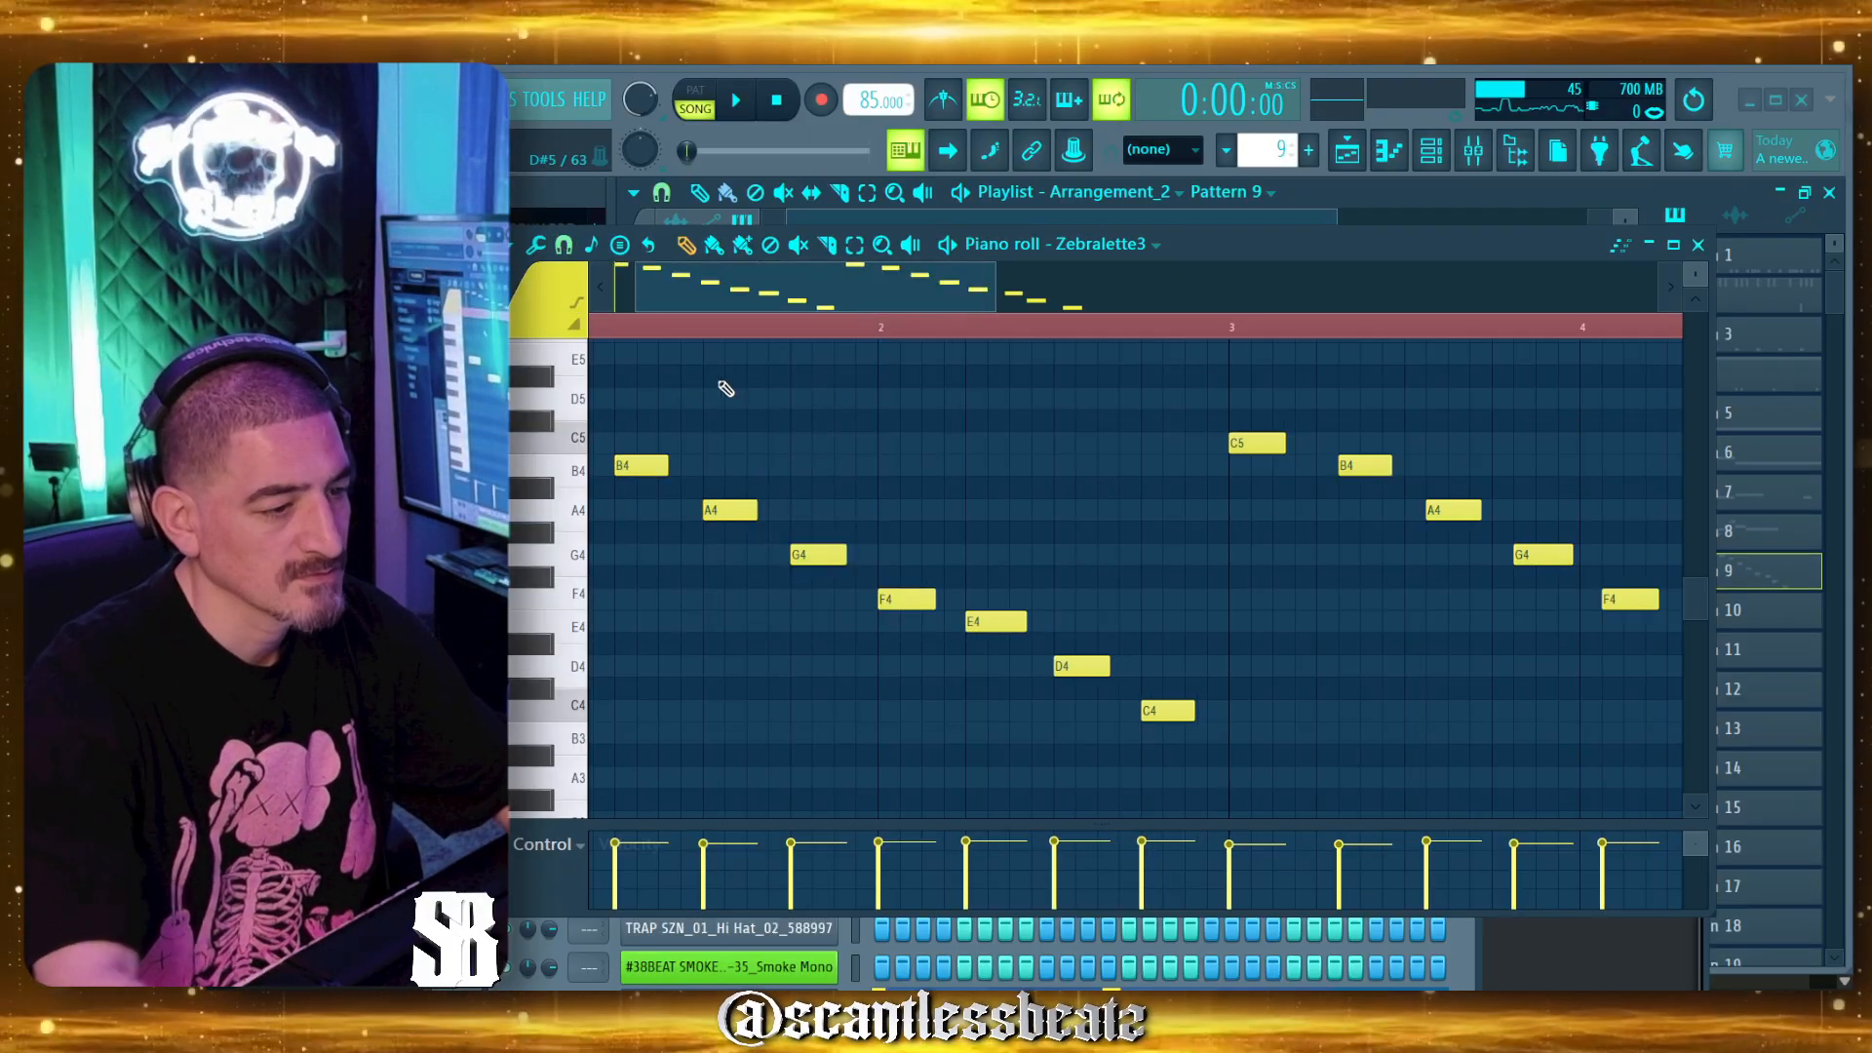
During playback, move the second run's B4, A4, G4 and F4 notes one step earlier onto the beats.
key(space)
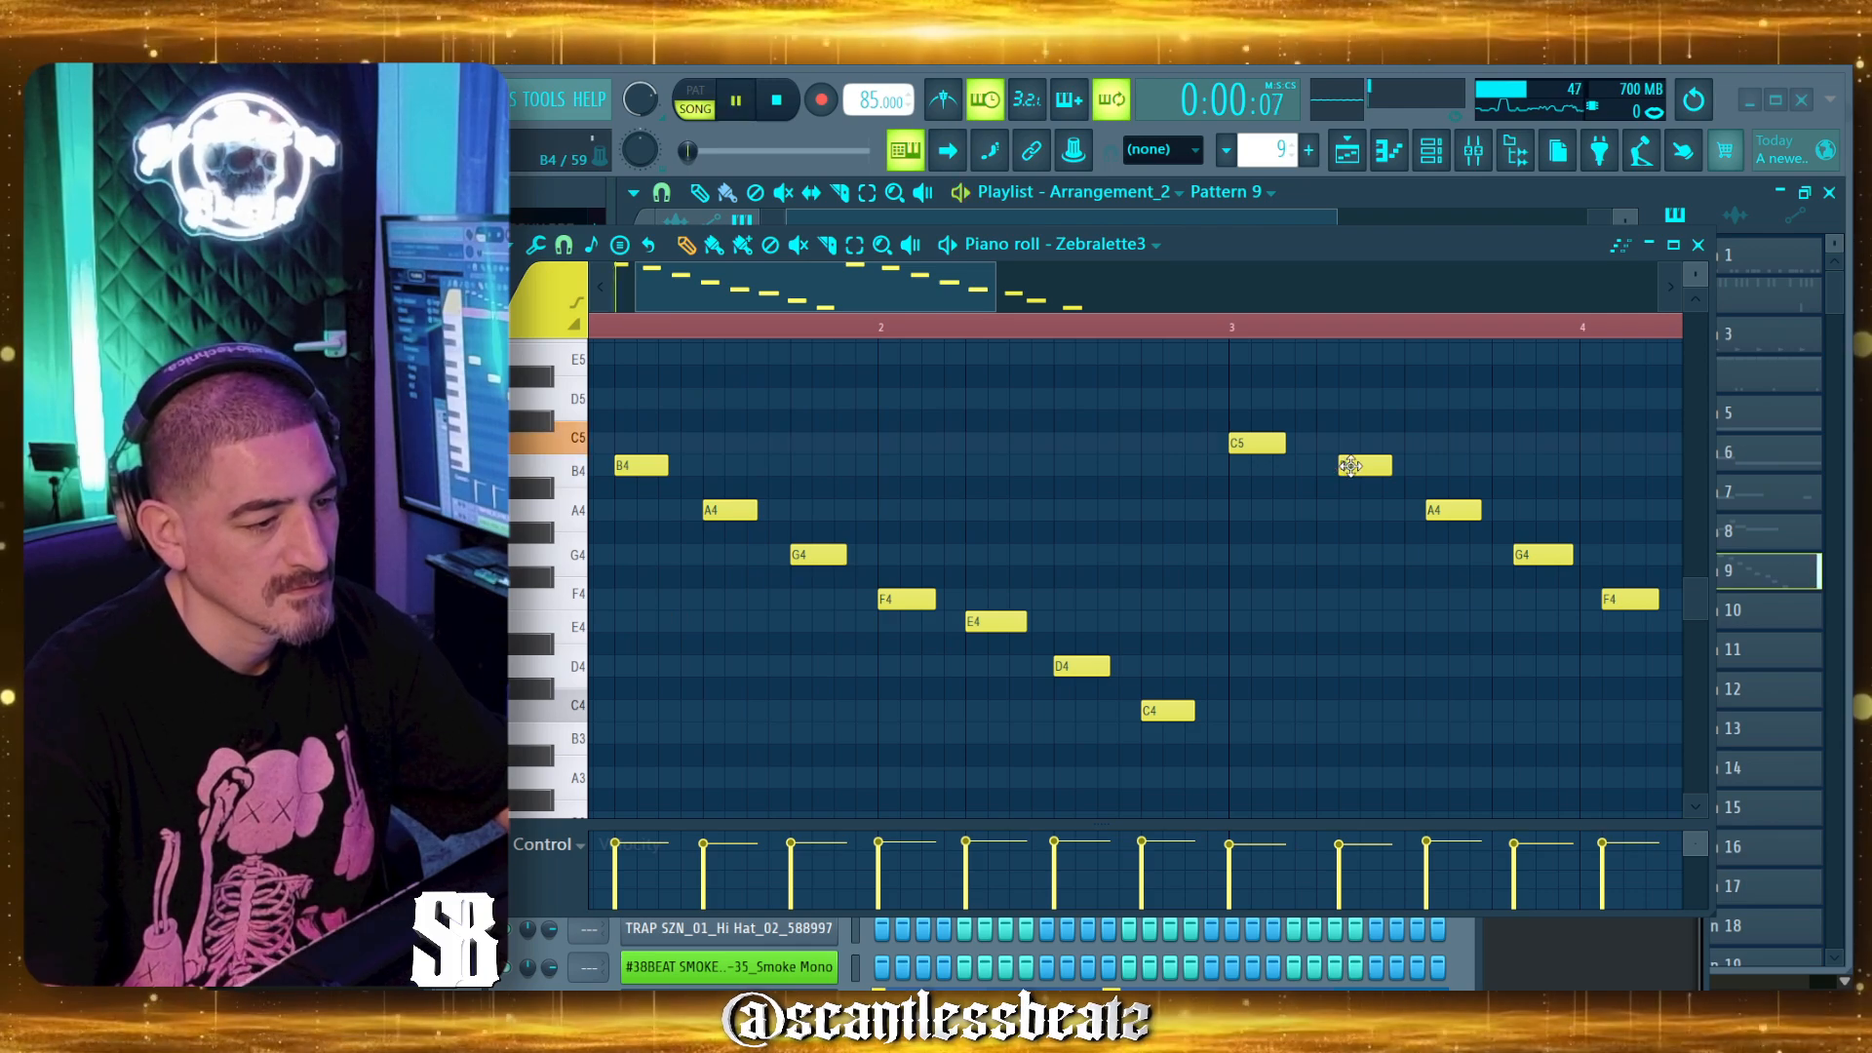
drag(1358, 466, 1336, 466)
drag(1438, 510, 1417, 510)
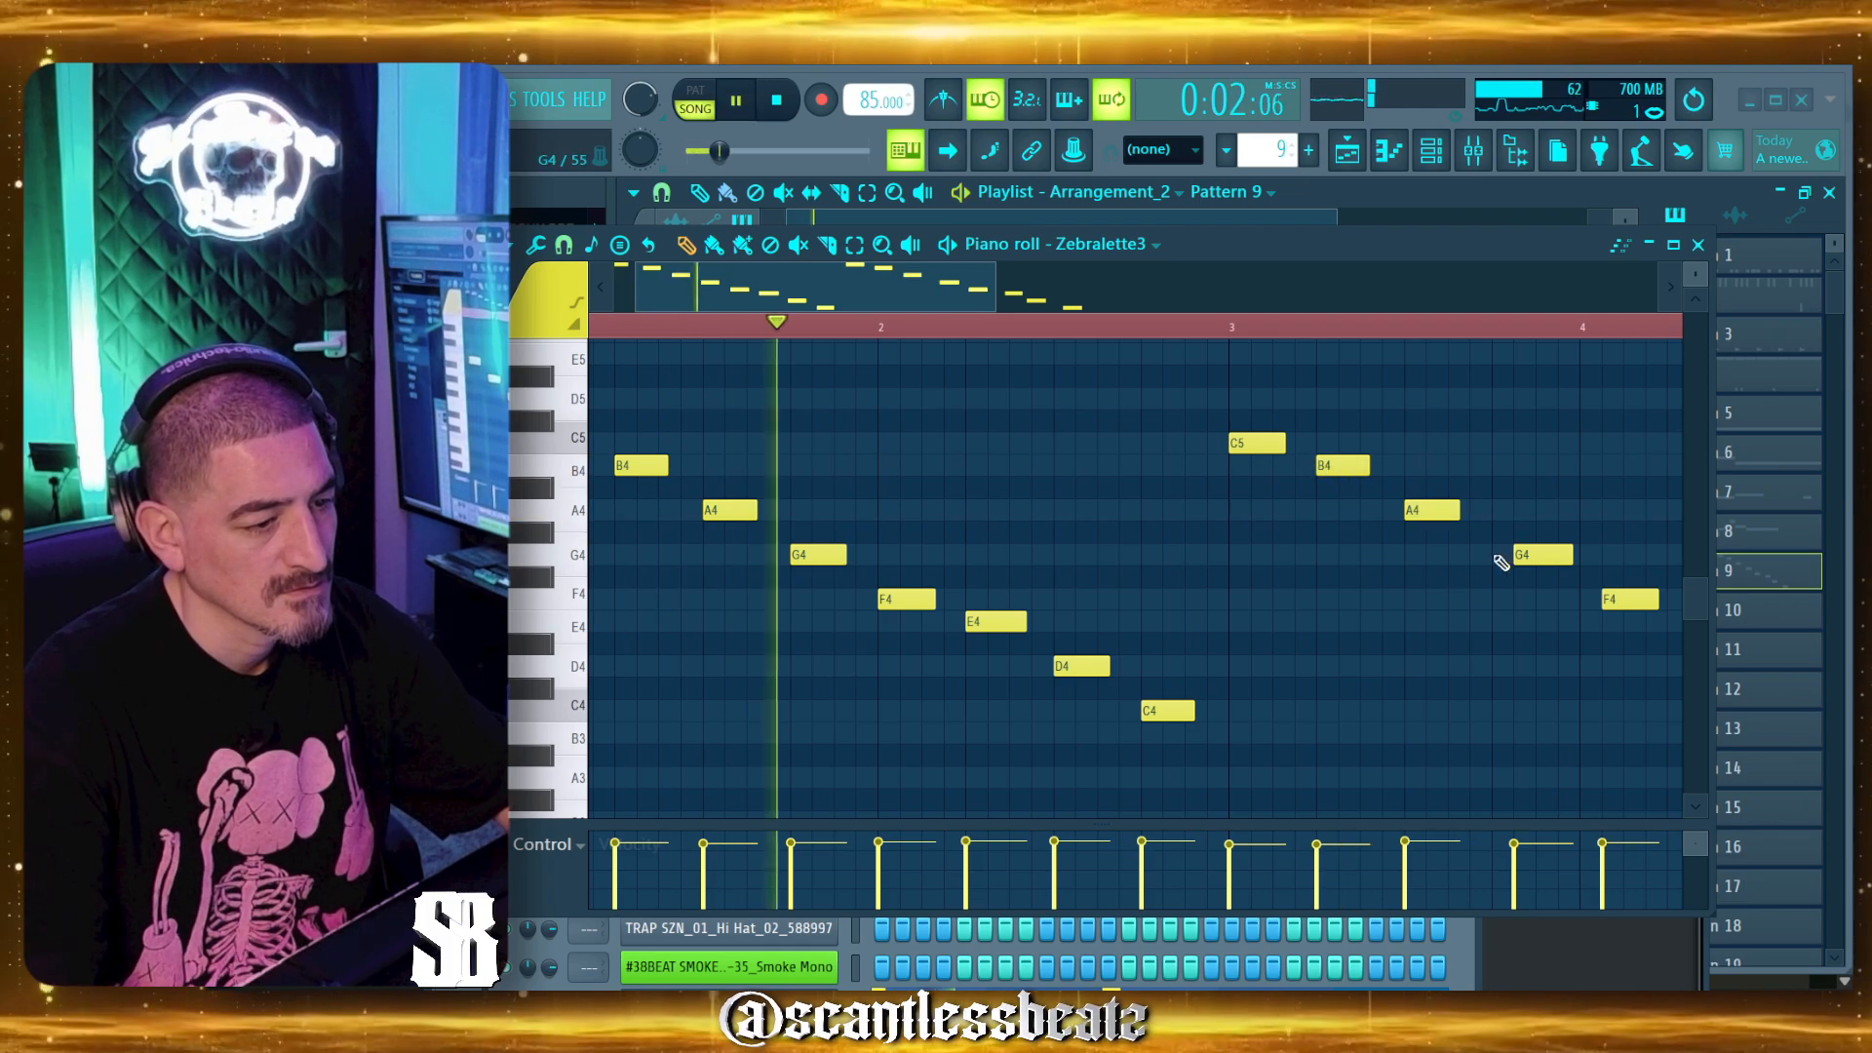
drag(1540, 555, 1518, 555)
drag(1615, 598, 1592, 599)
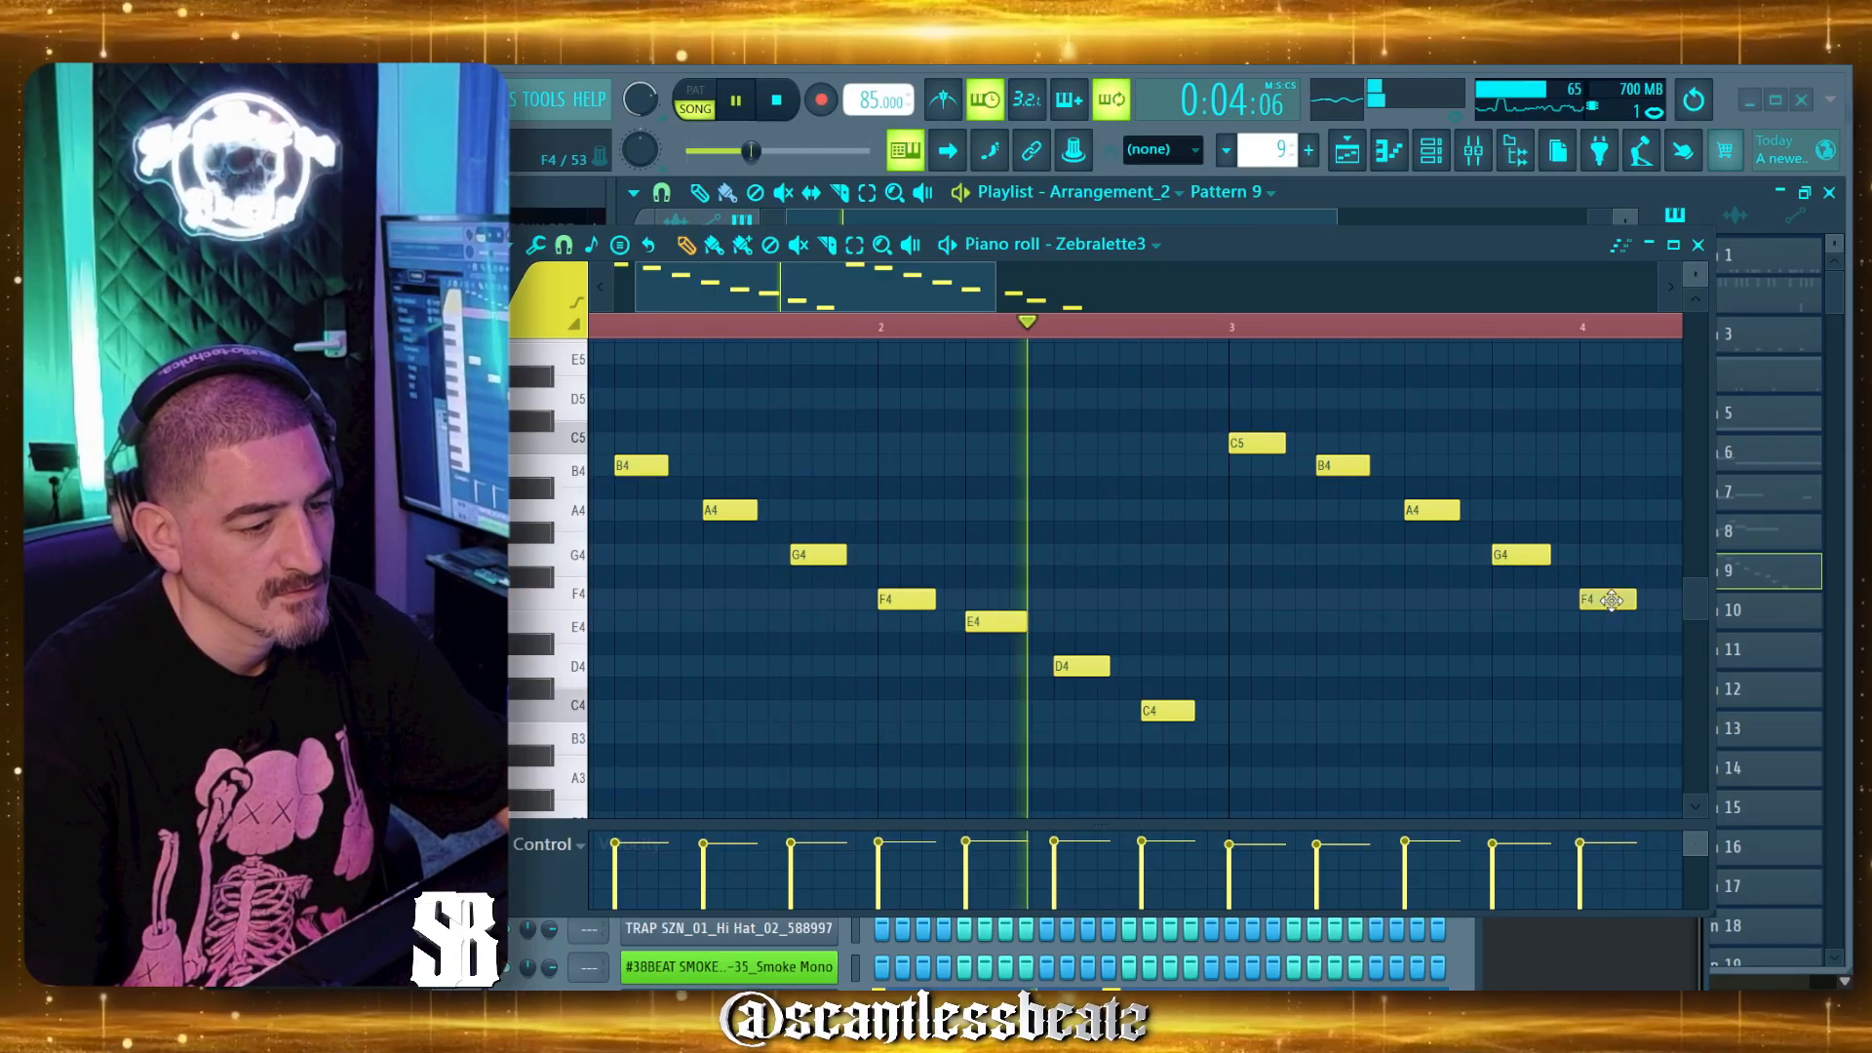
Move the second run's E4, D4 and C4 notes earlier onto beats 2, 3 and 4 of bar 4.
scroll(892, 337, down, 2)
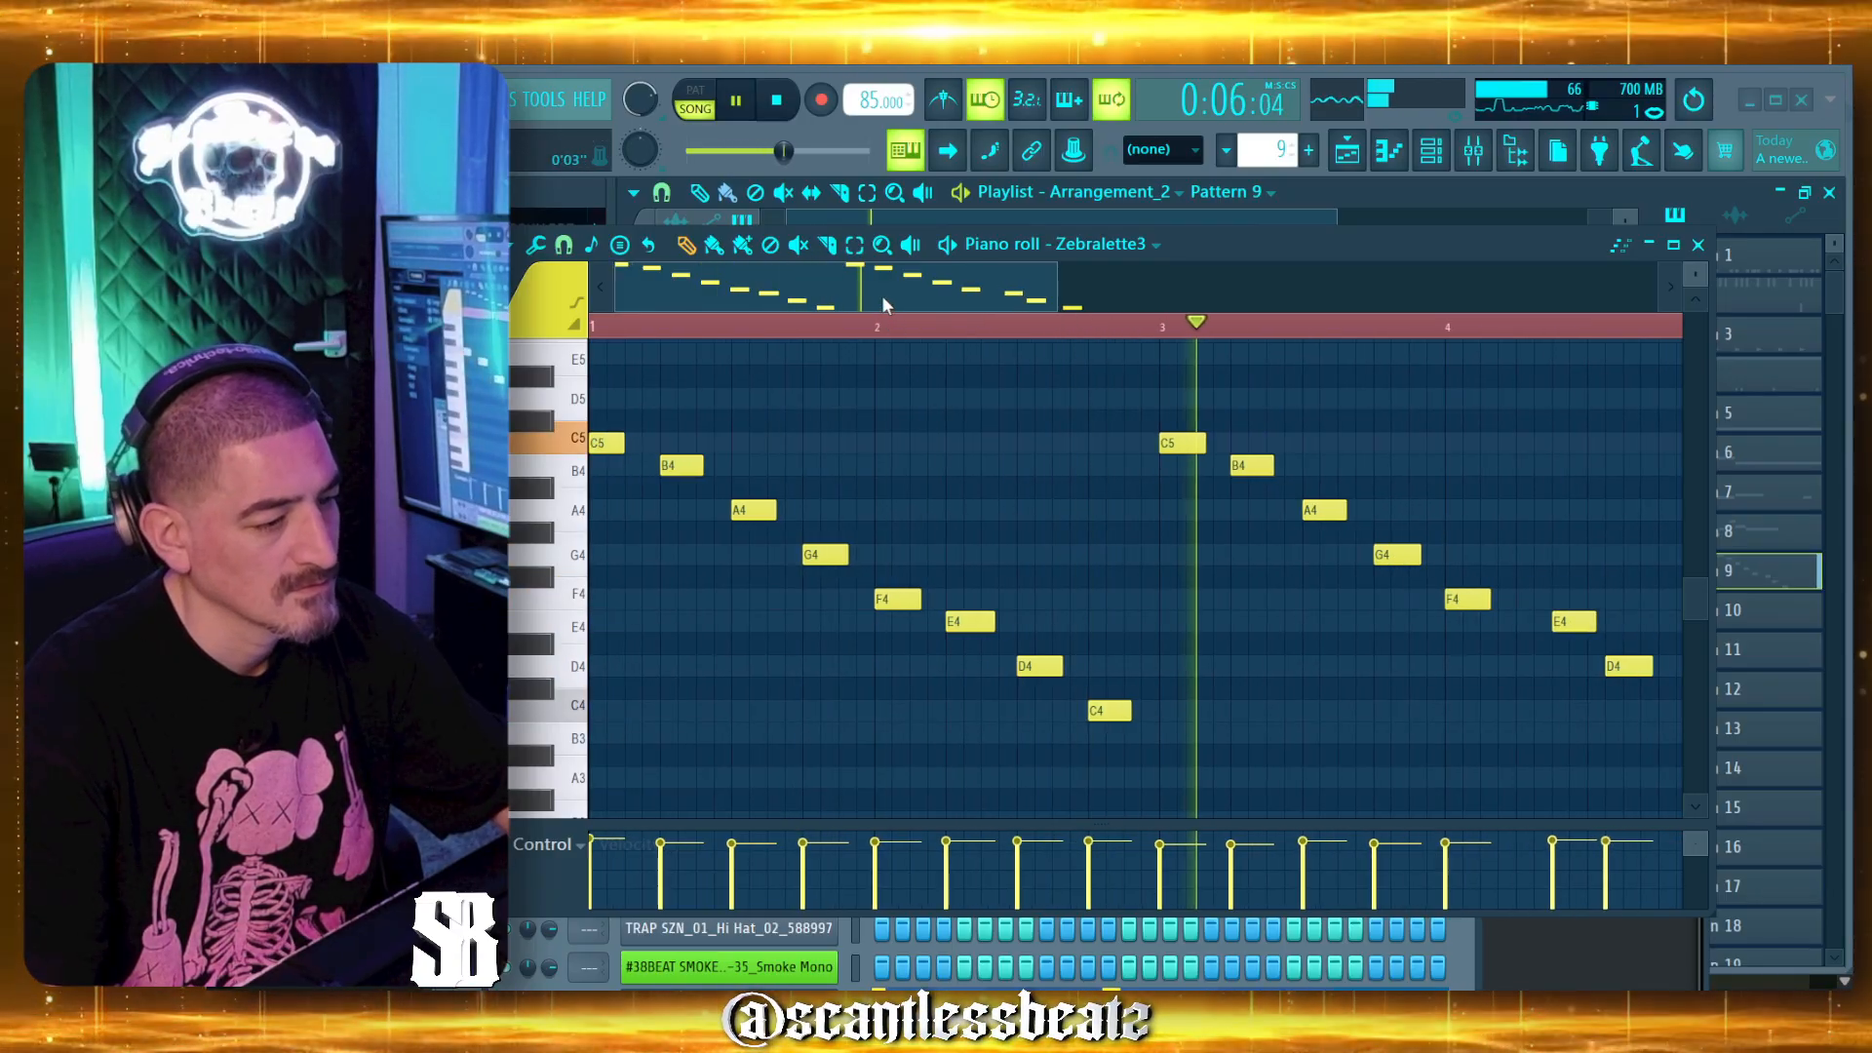
drag(1492, 621, 1456, 621)
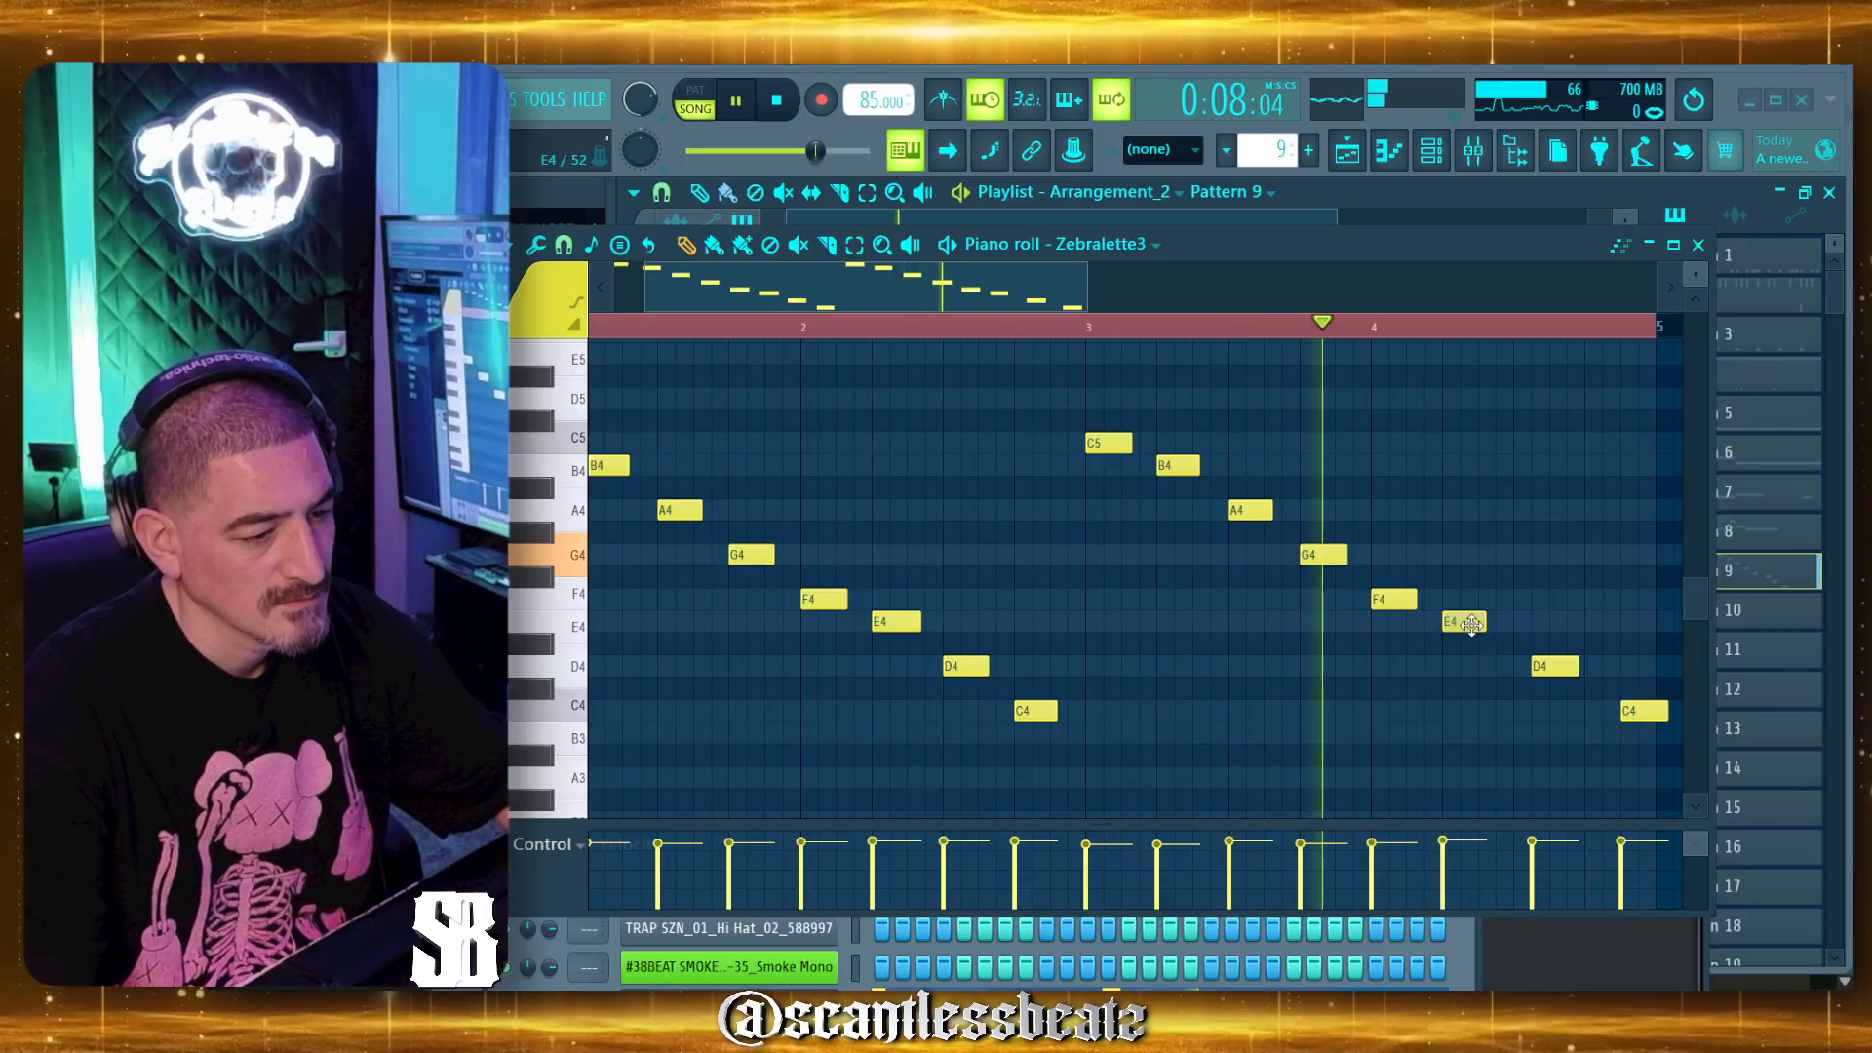
drag(1538, 673, 1519, 672)
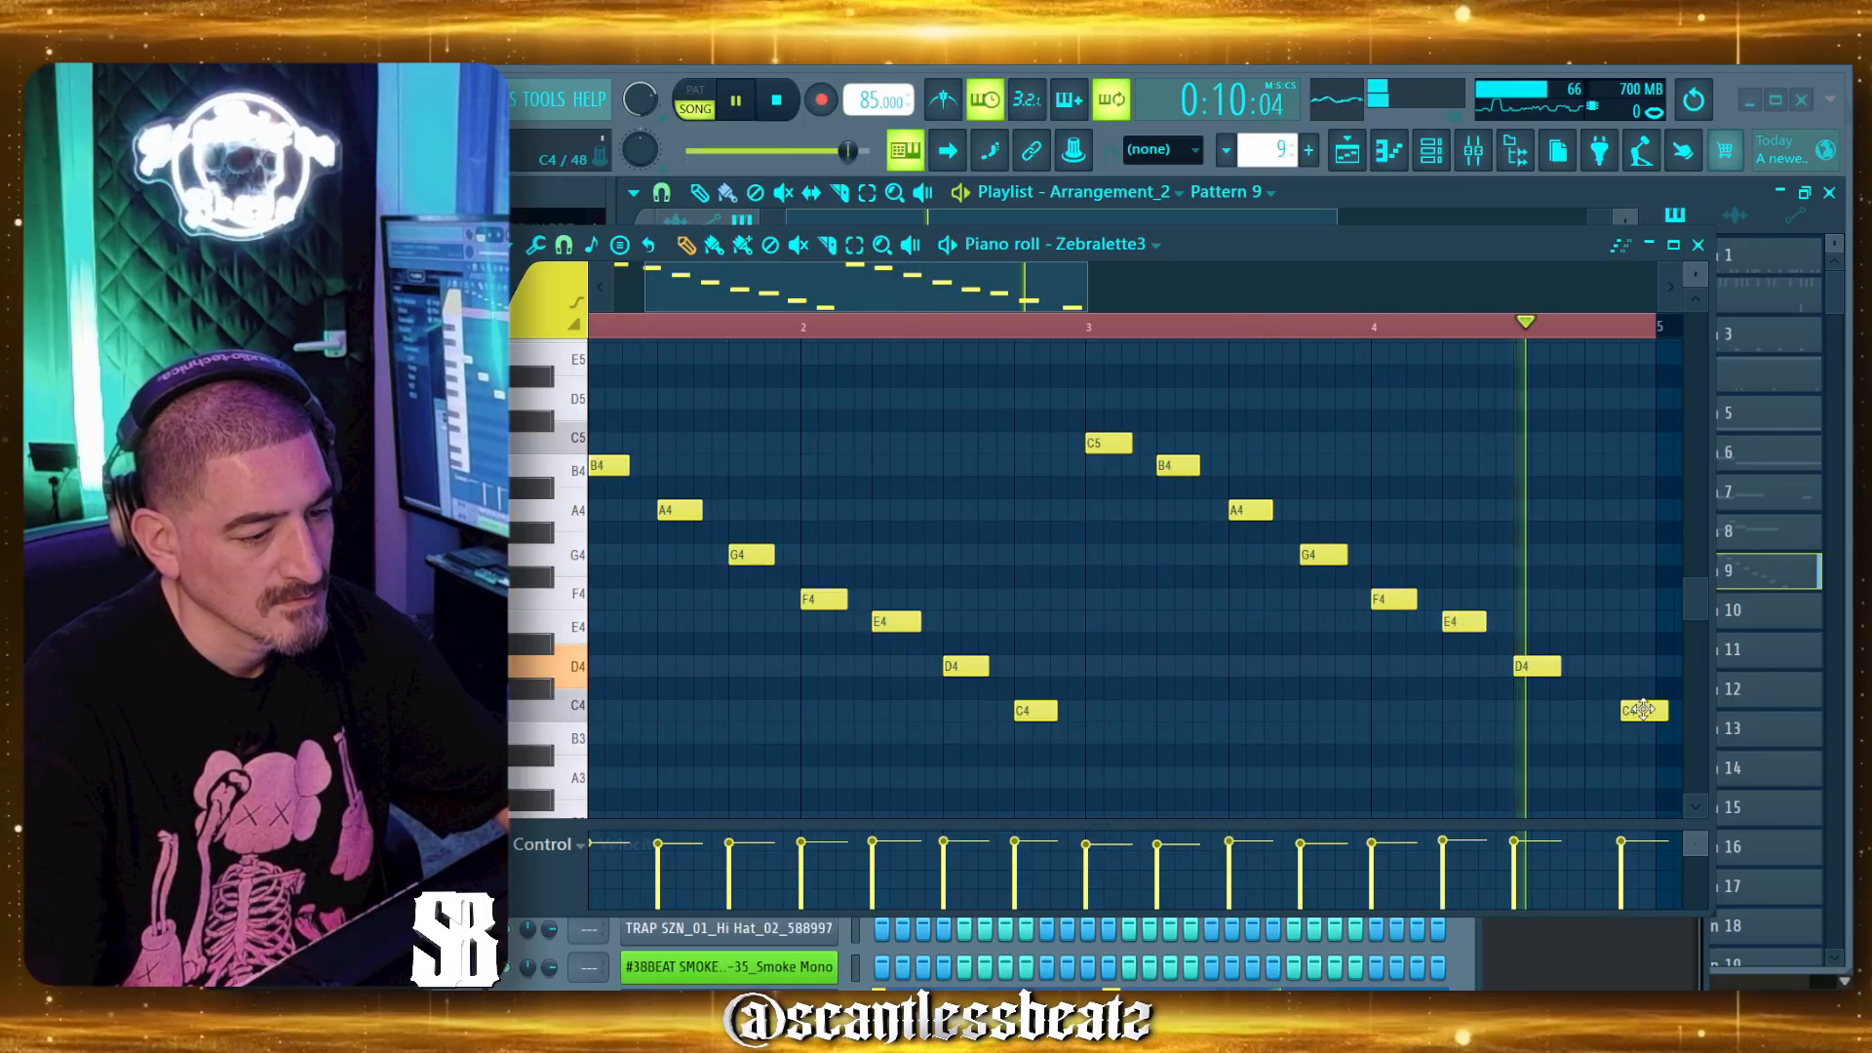
drag(1644, 711, 1609, 711)
scroll(1174, 331, down, 3)
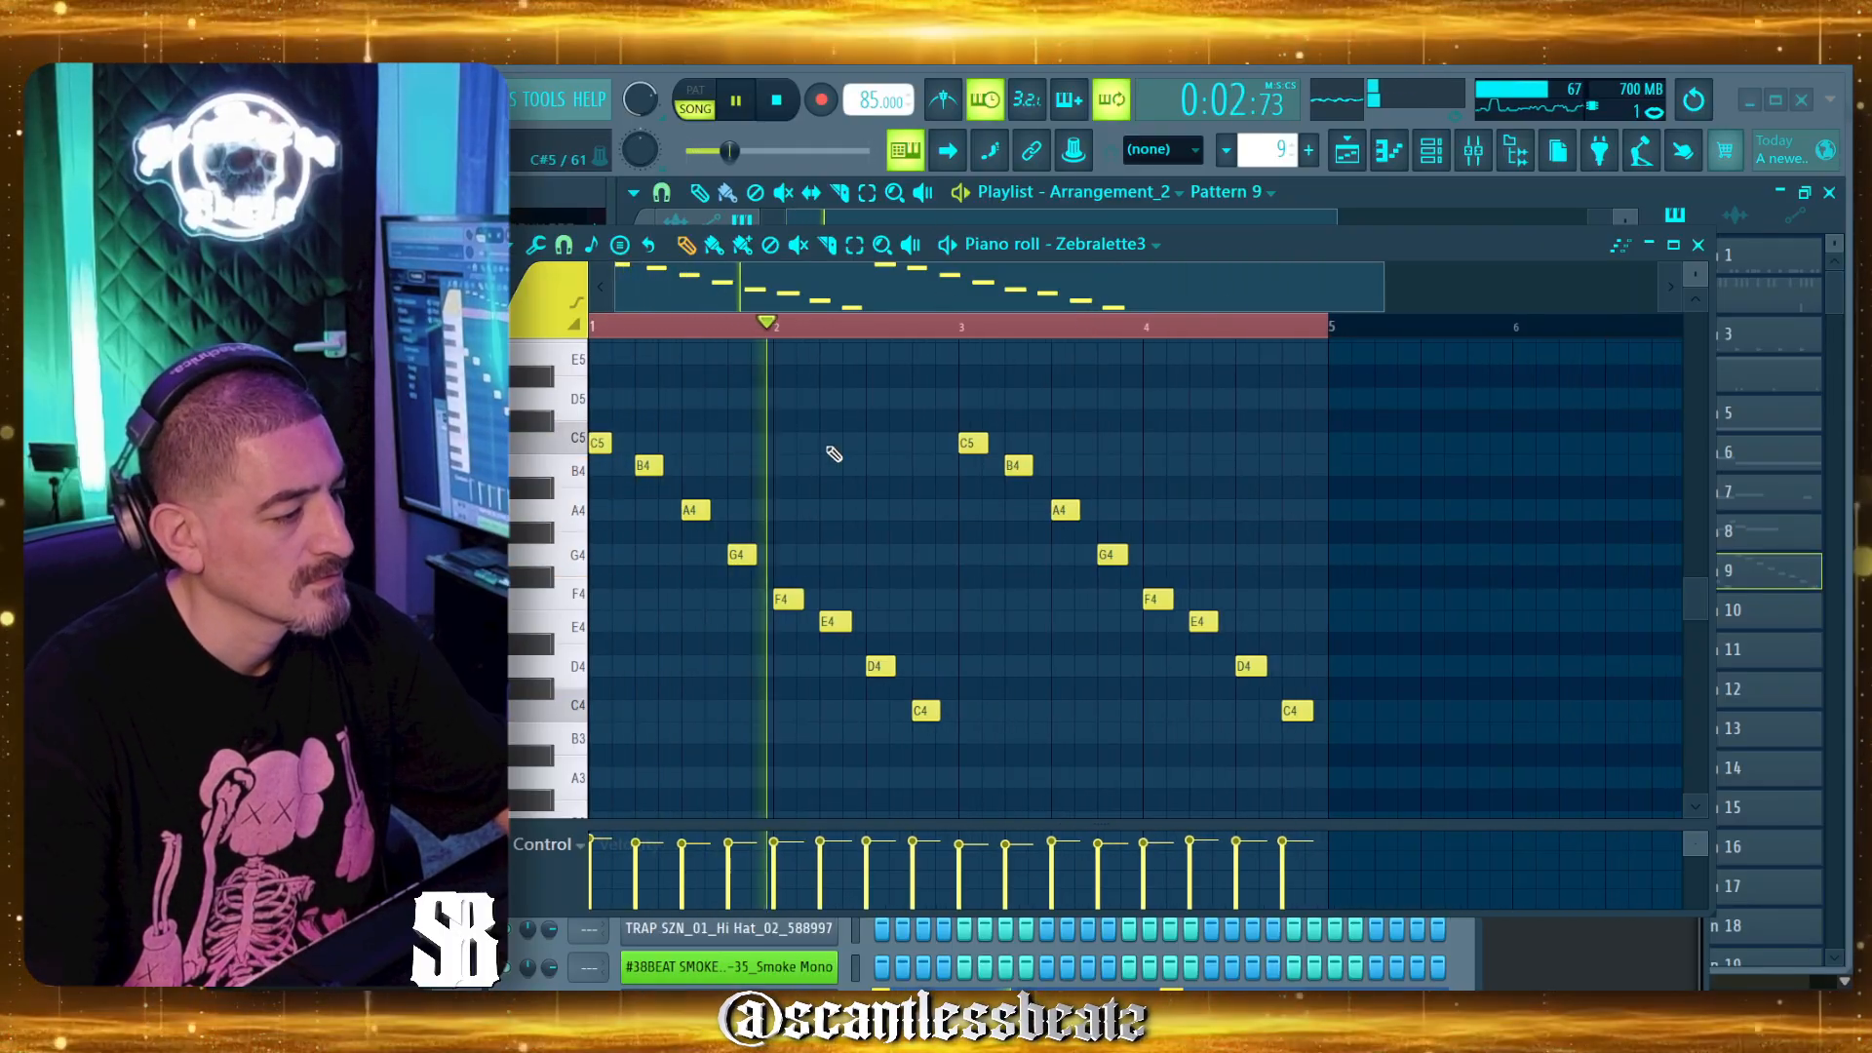
Close the piano roll, bring the Zebralette3 window forward and mark the Alternative Stars preset as Favourite 5.
click(1697, 244)
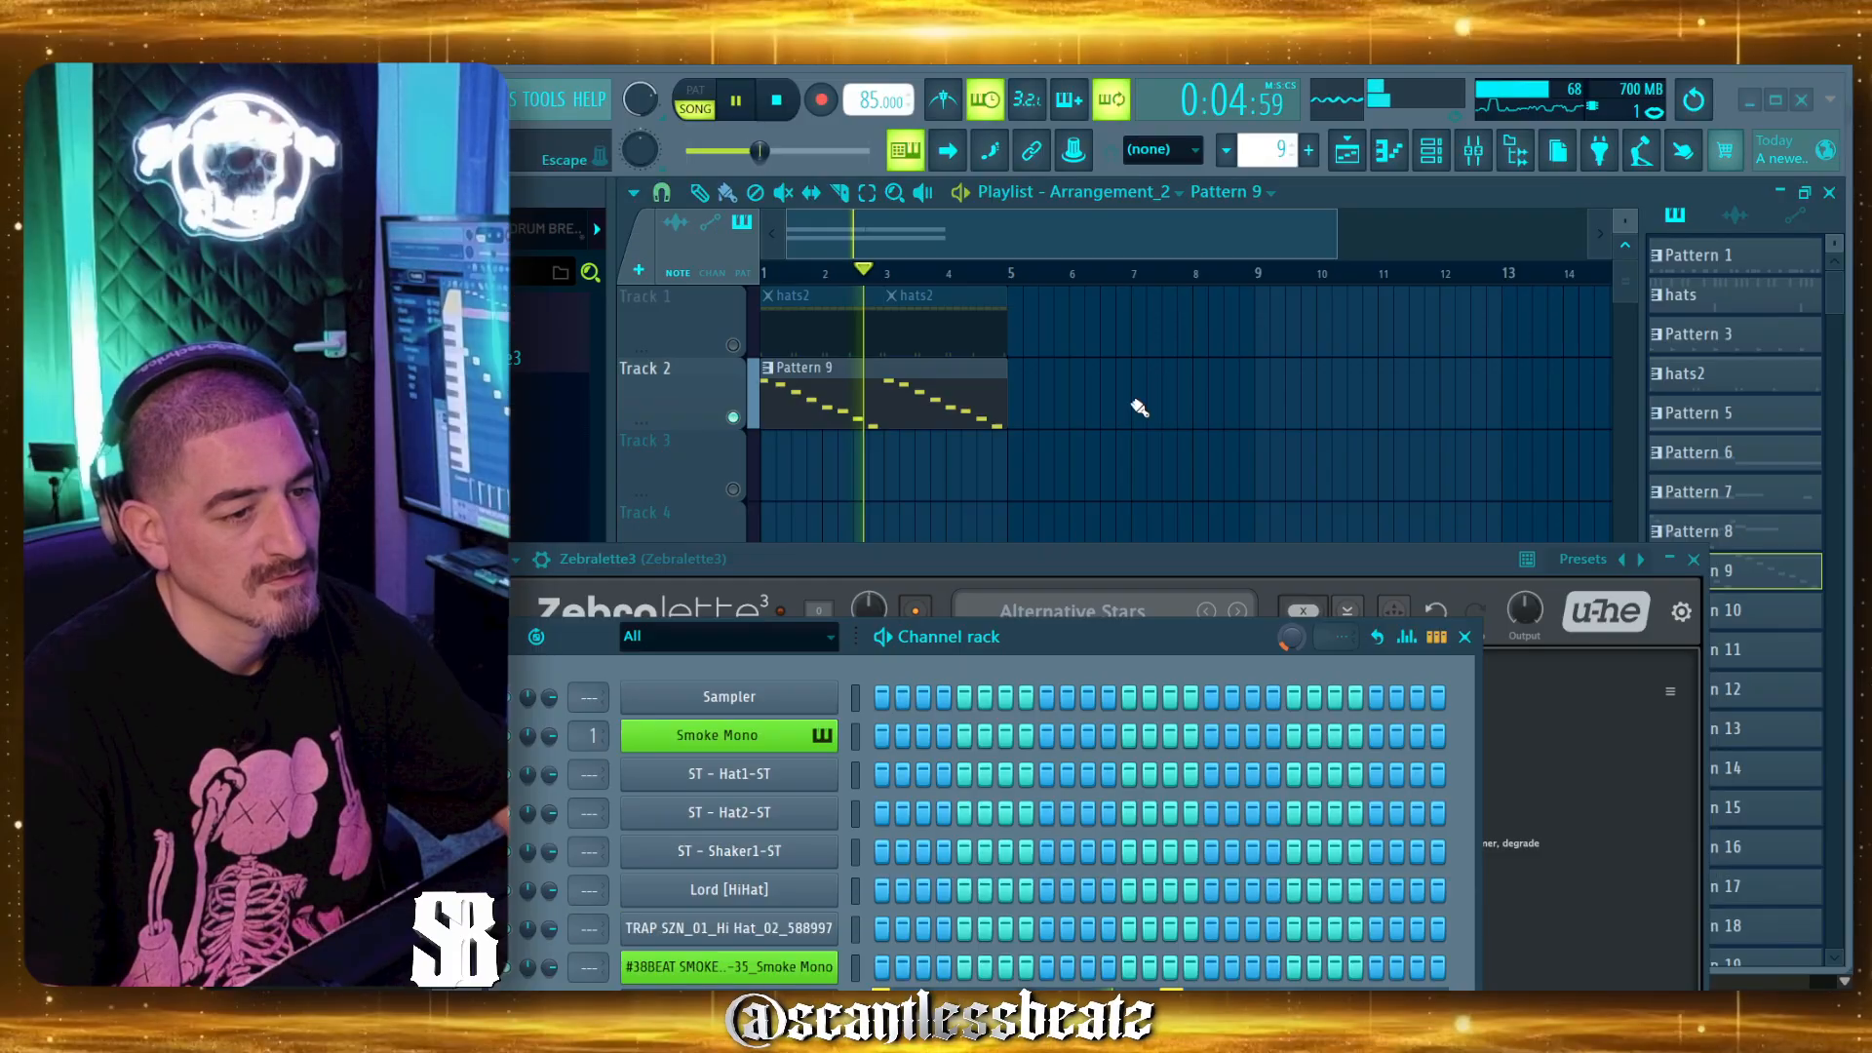
click(1139, 611)
drag(1100, 551, 1077, 409)
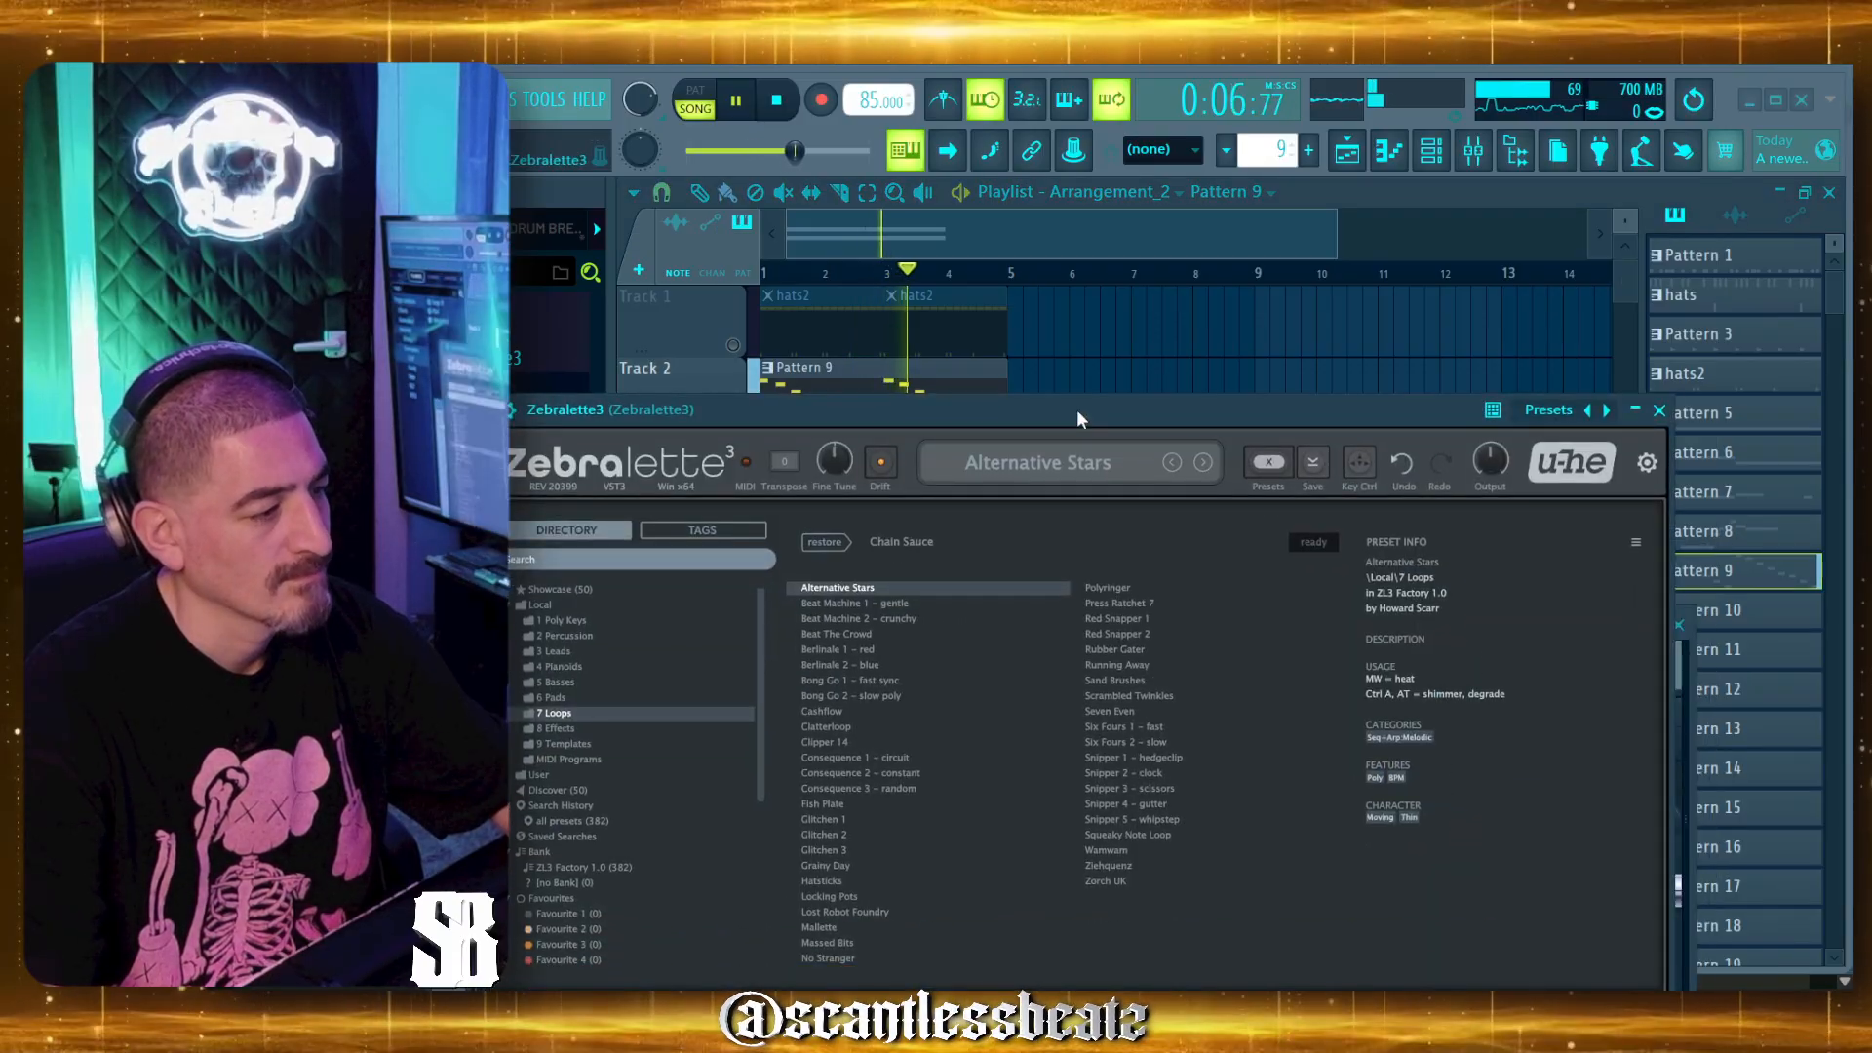
key(space)
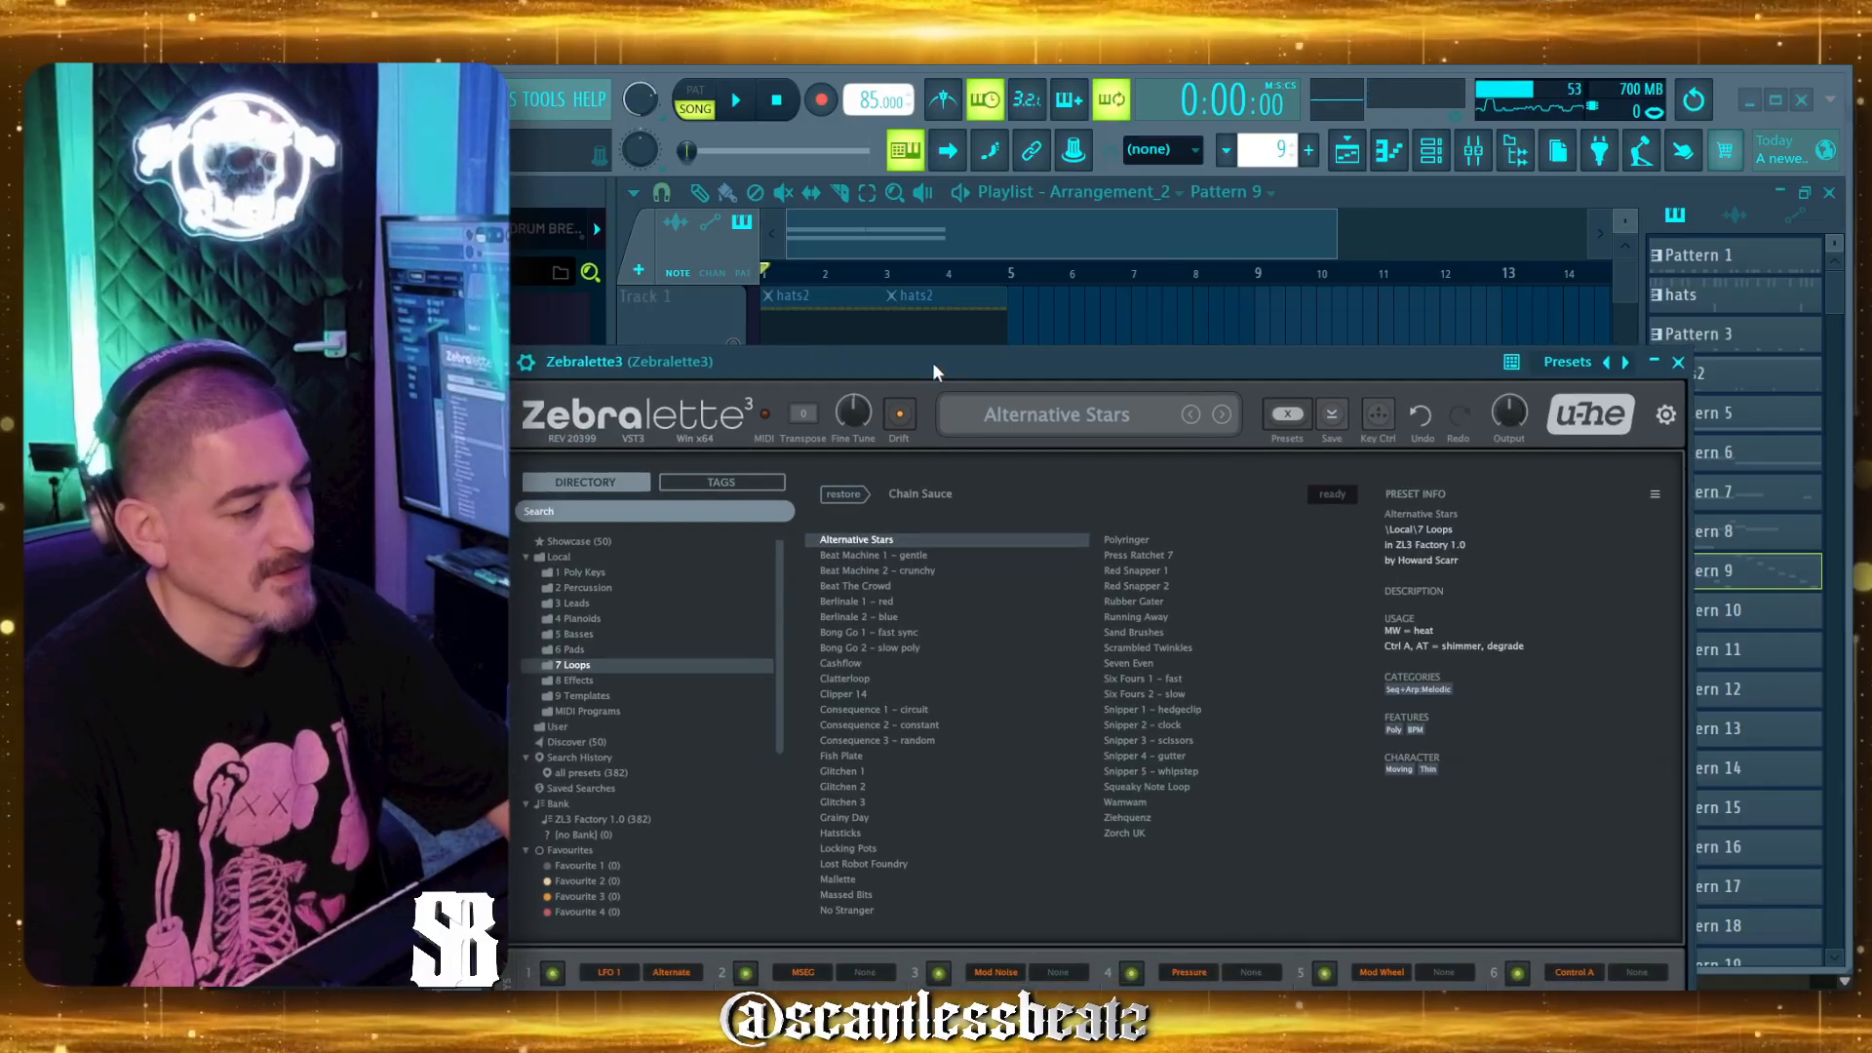
drag(917, 410, 936, 361)
right_click(837, 544)
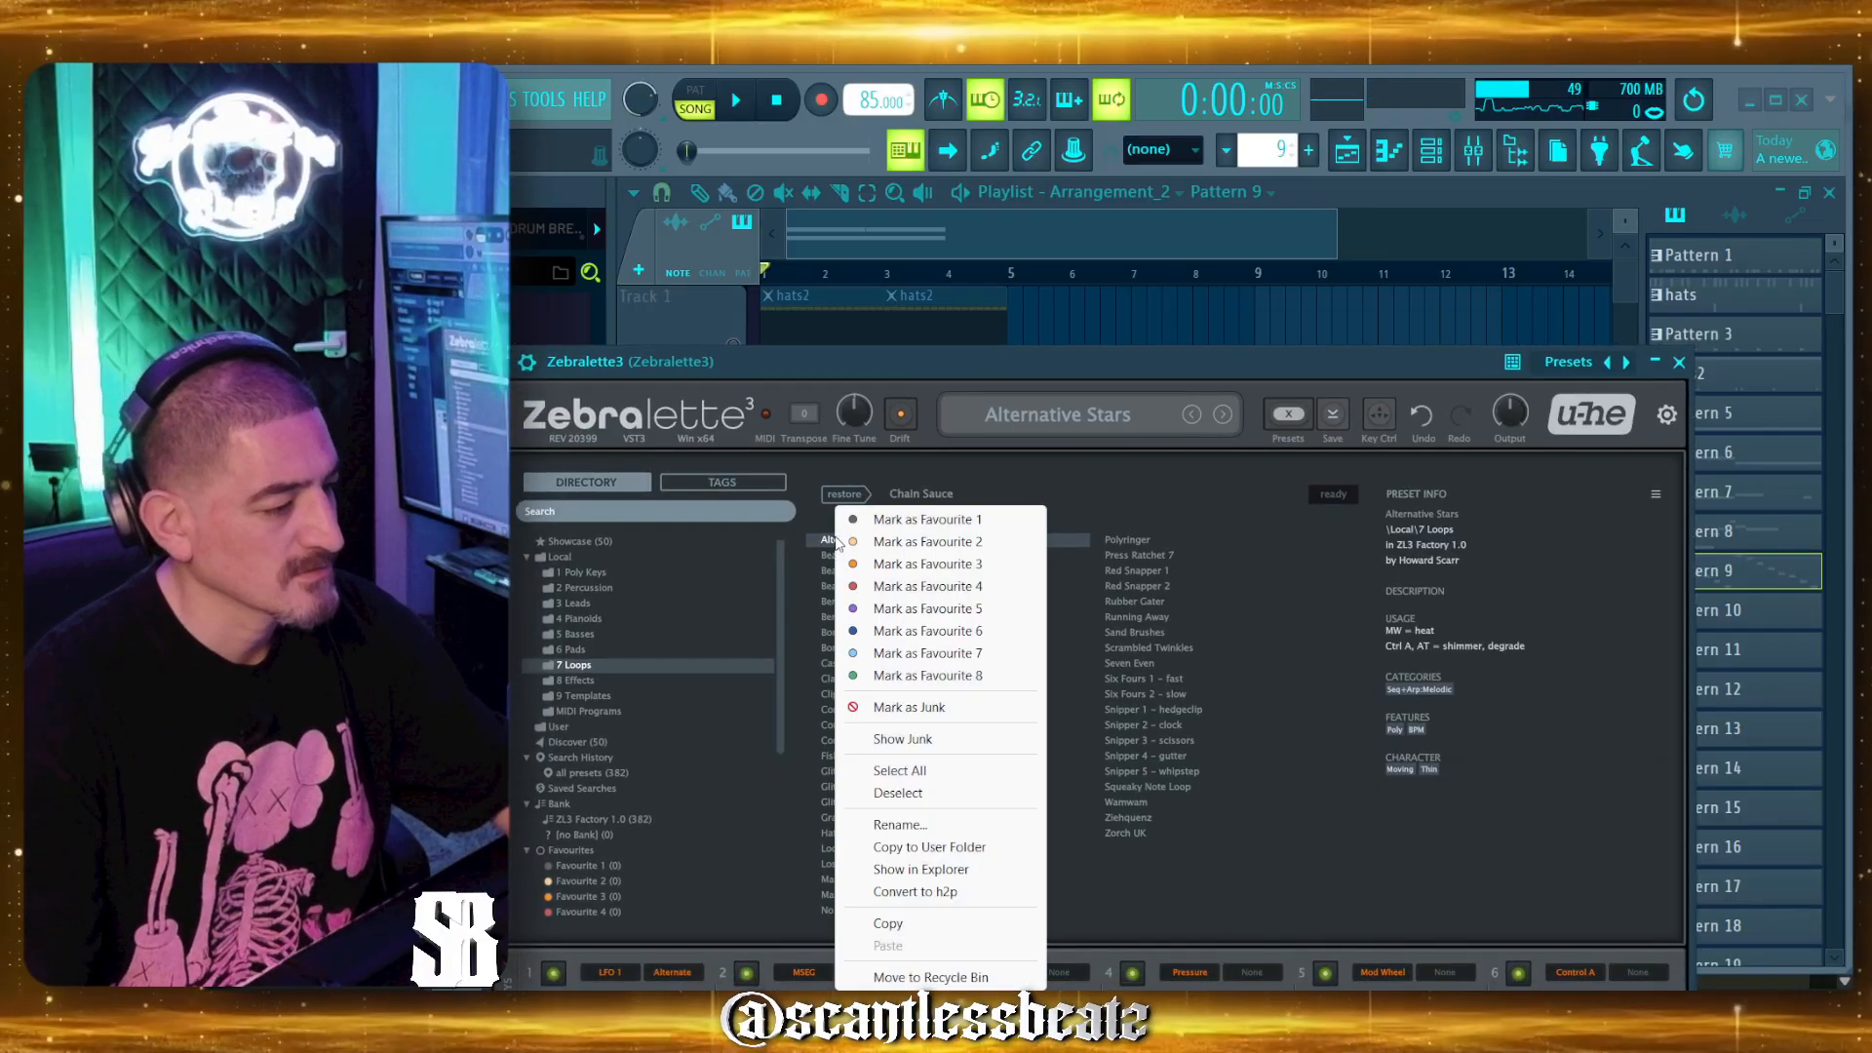
click(861, 612)
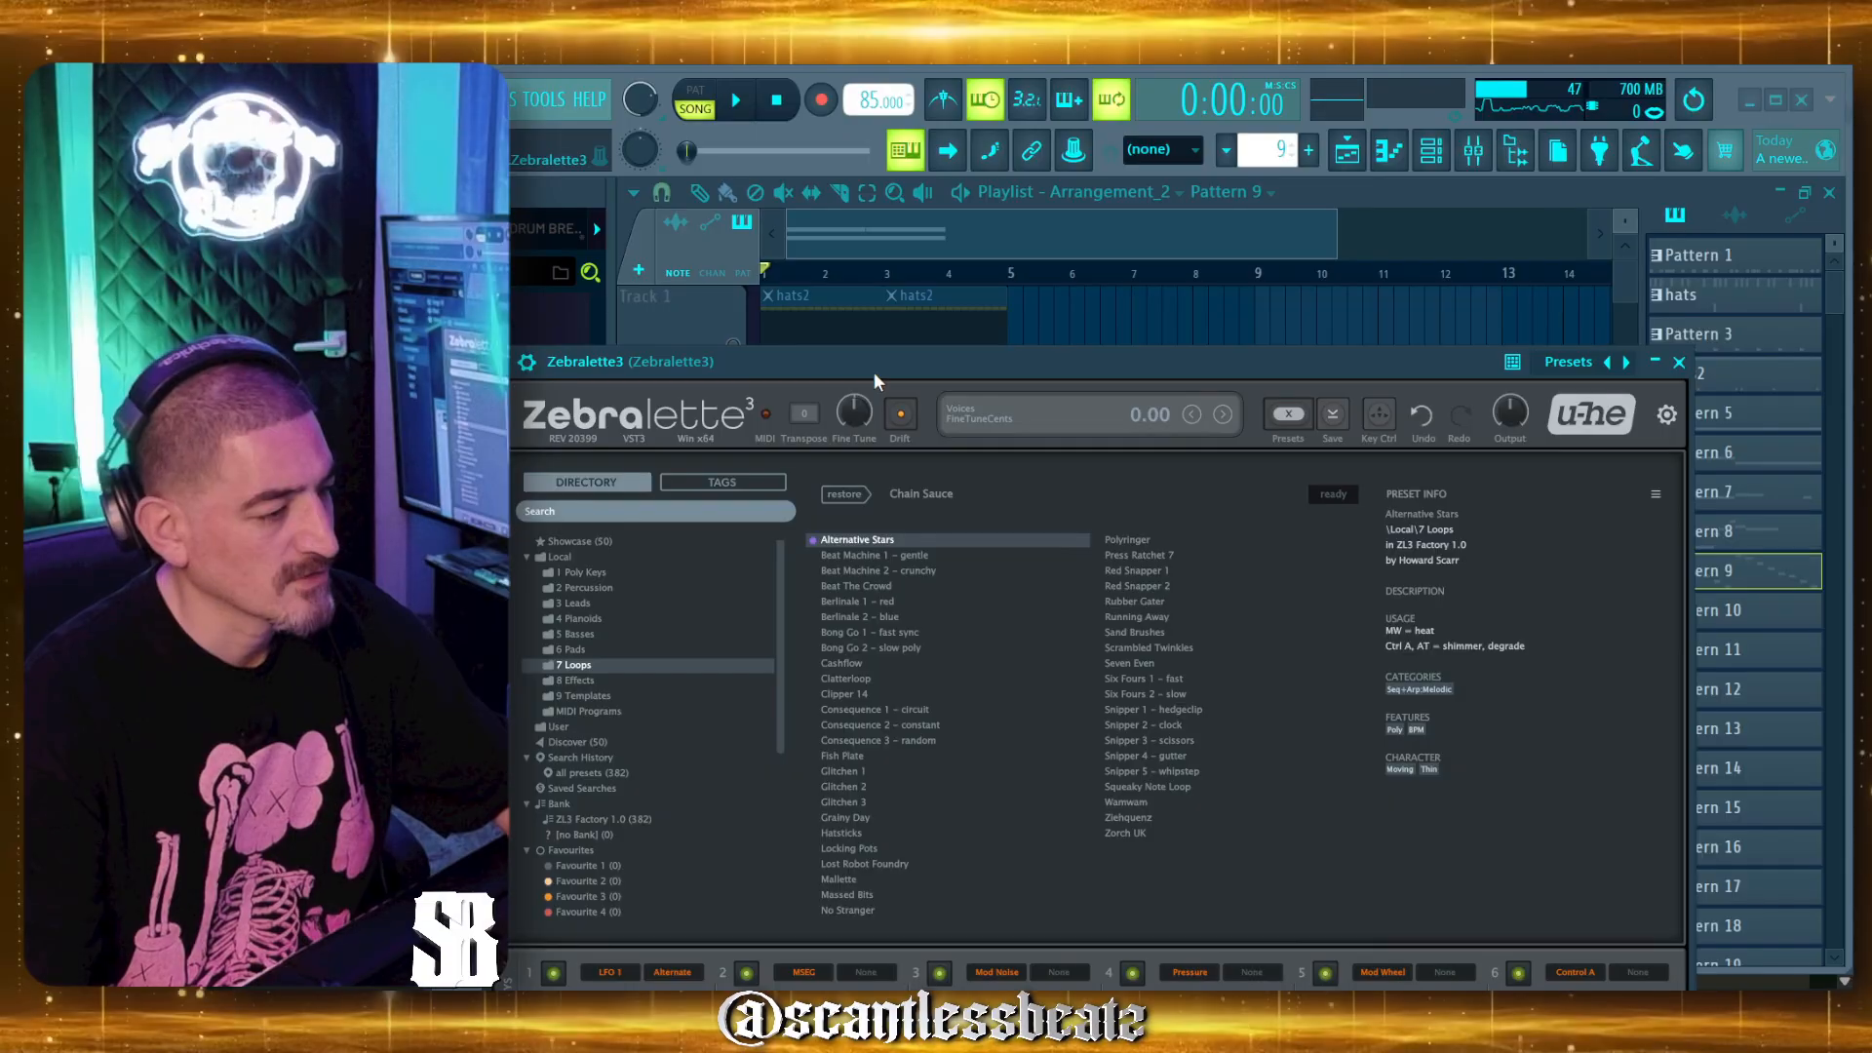
Rename Pattern 9 as "zebra loops alter stars".
drag(874, 371, 860, 457)
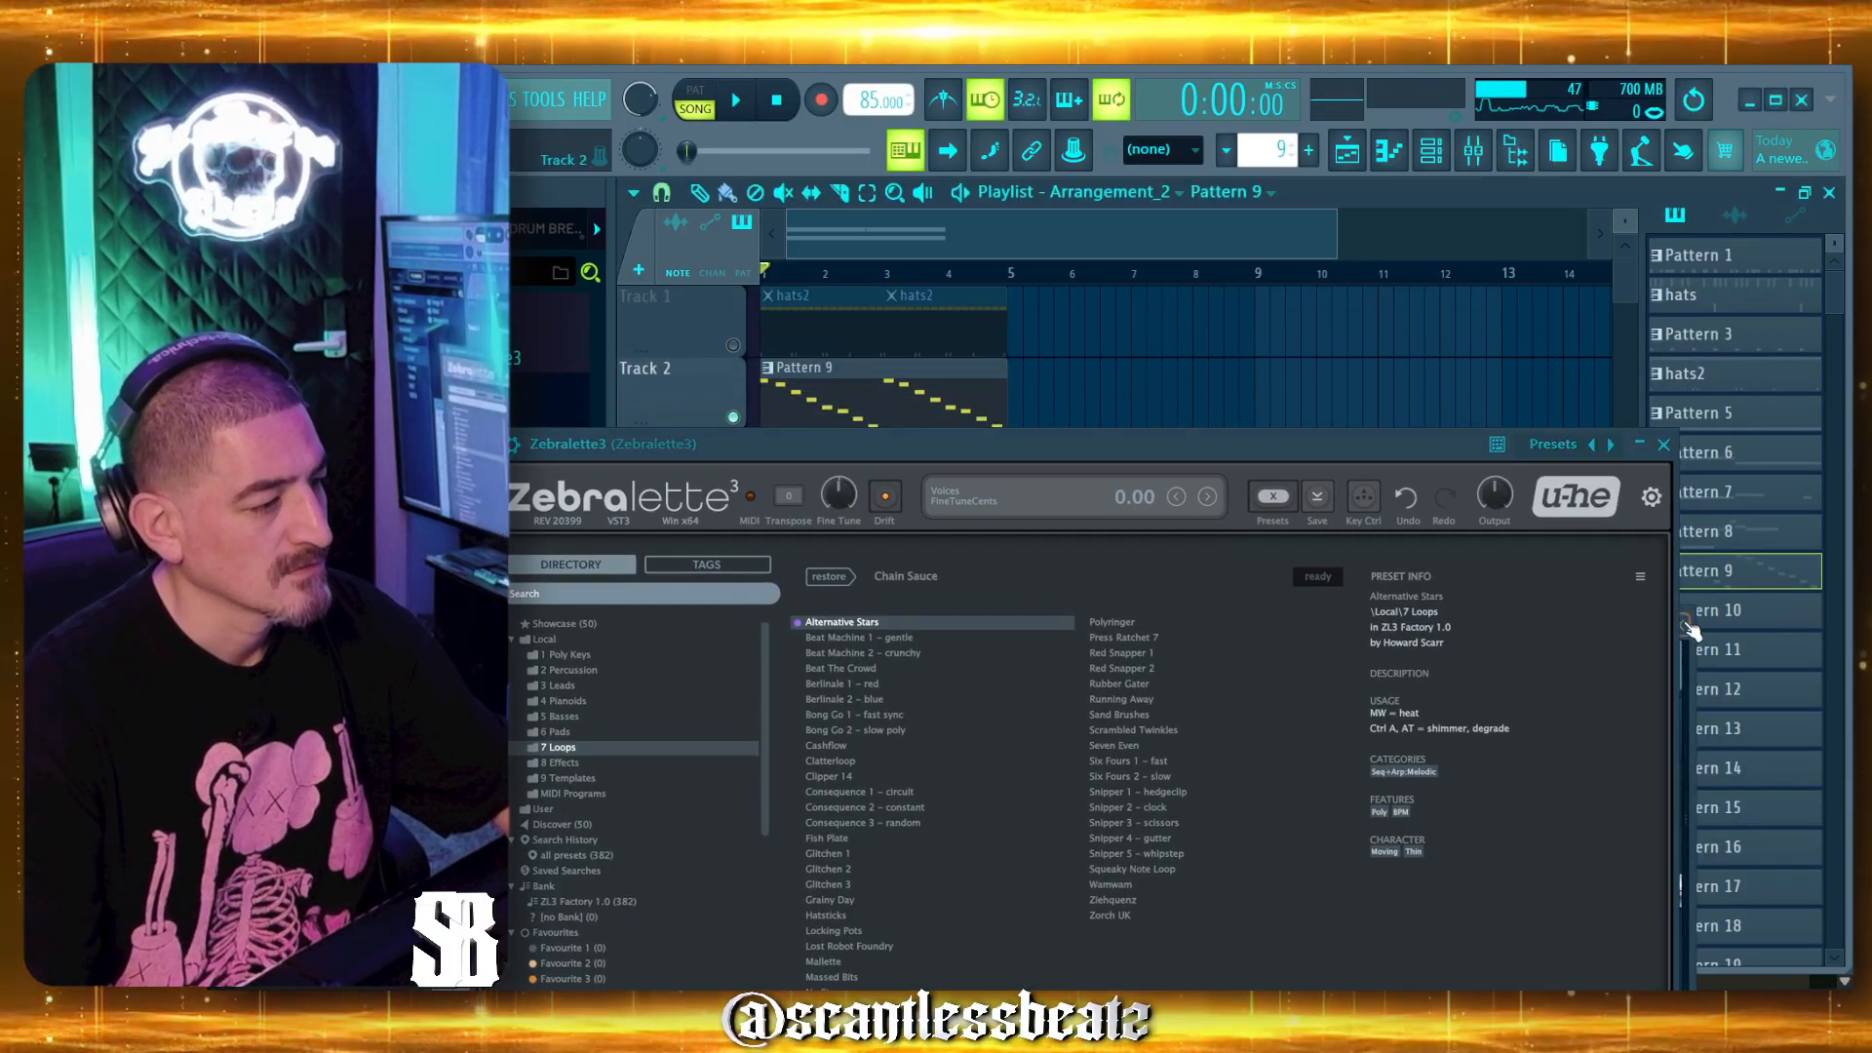
right_click(1690, 629)
click(1690, 656)
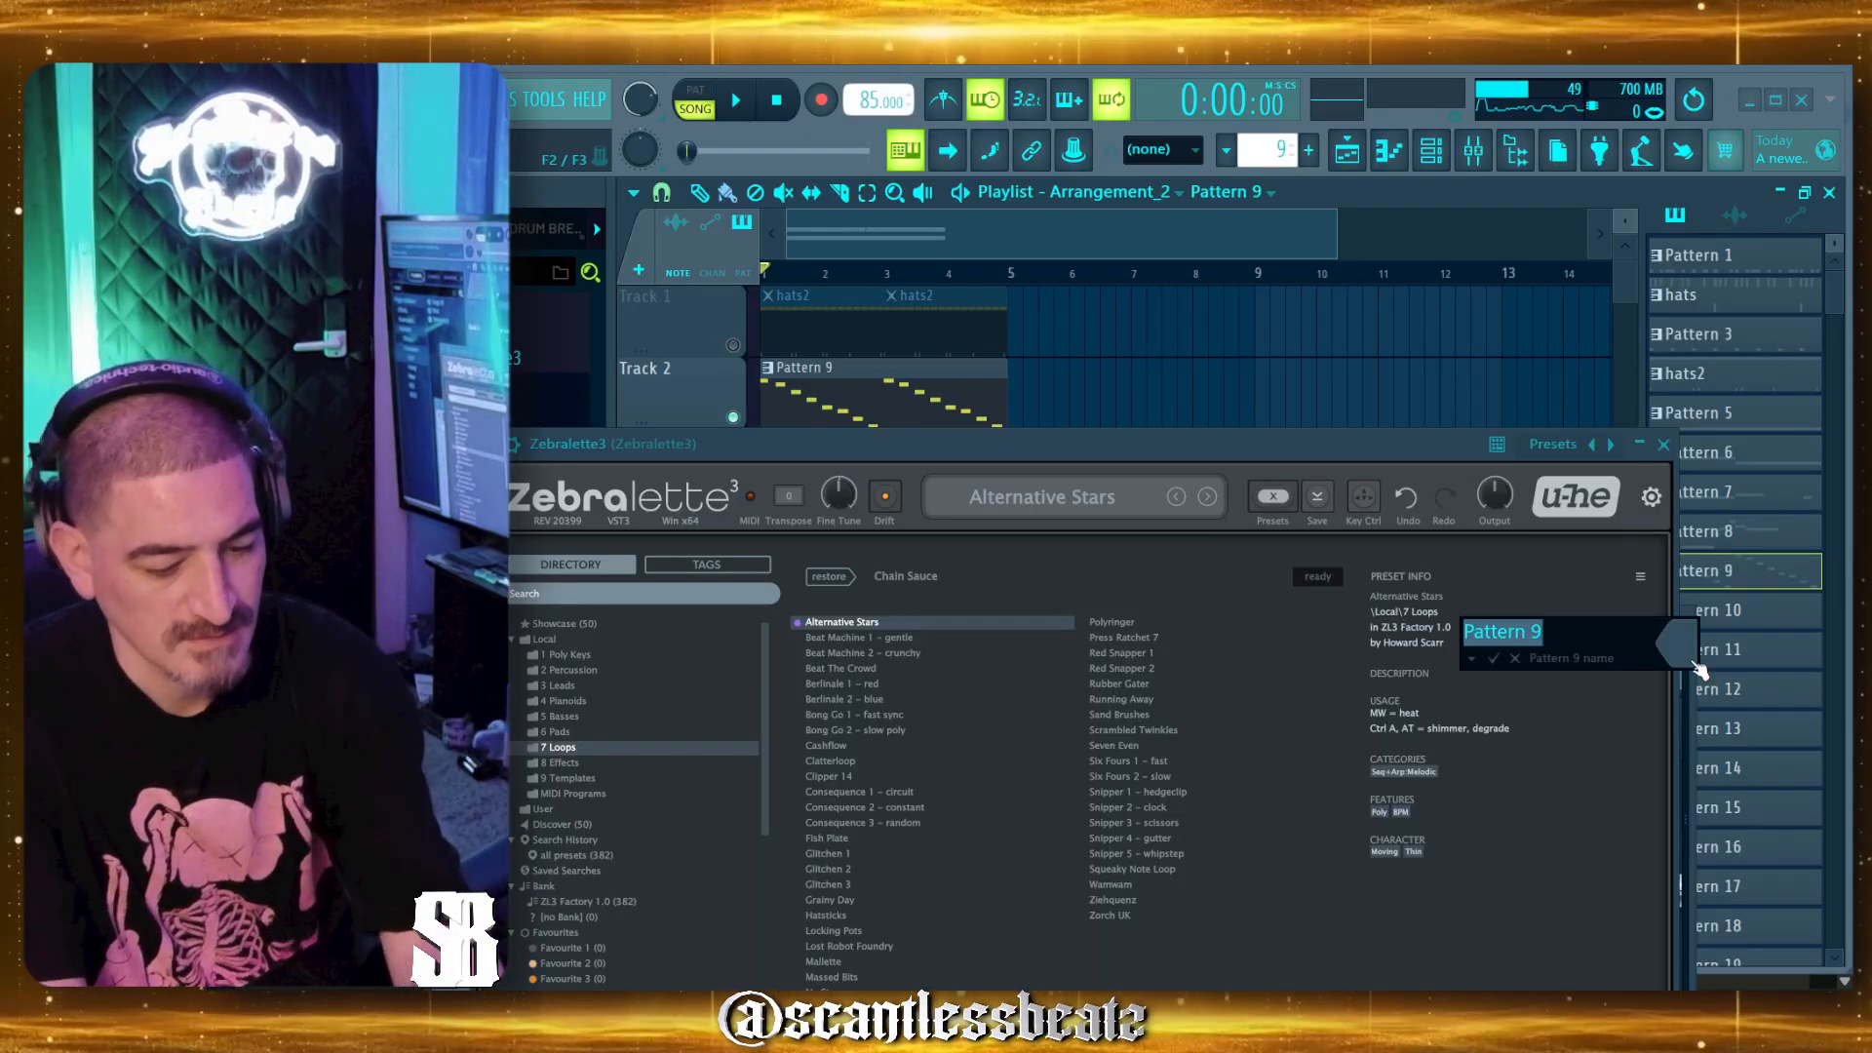
text(zebra a)
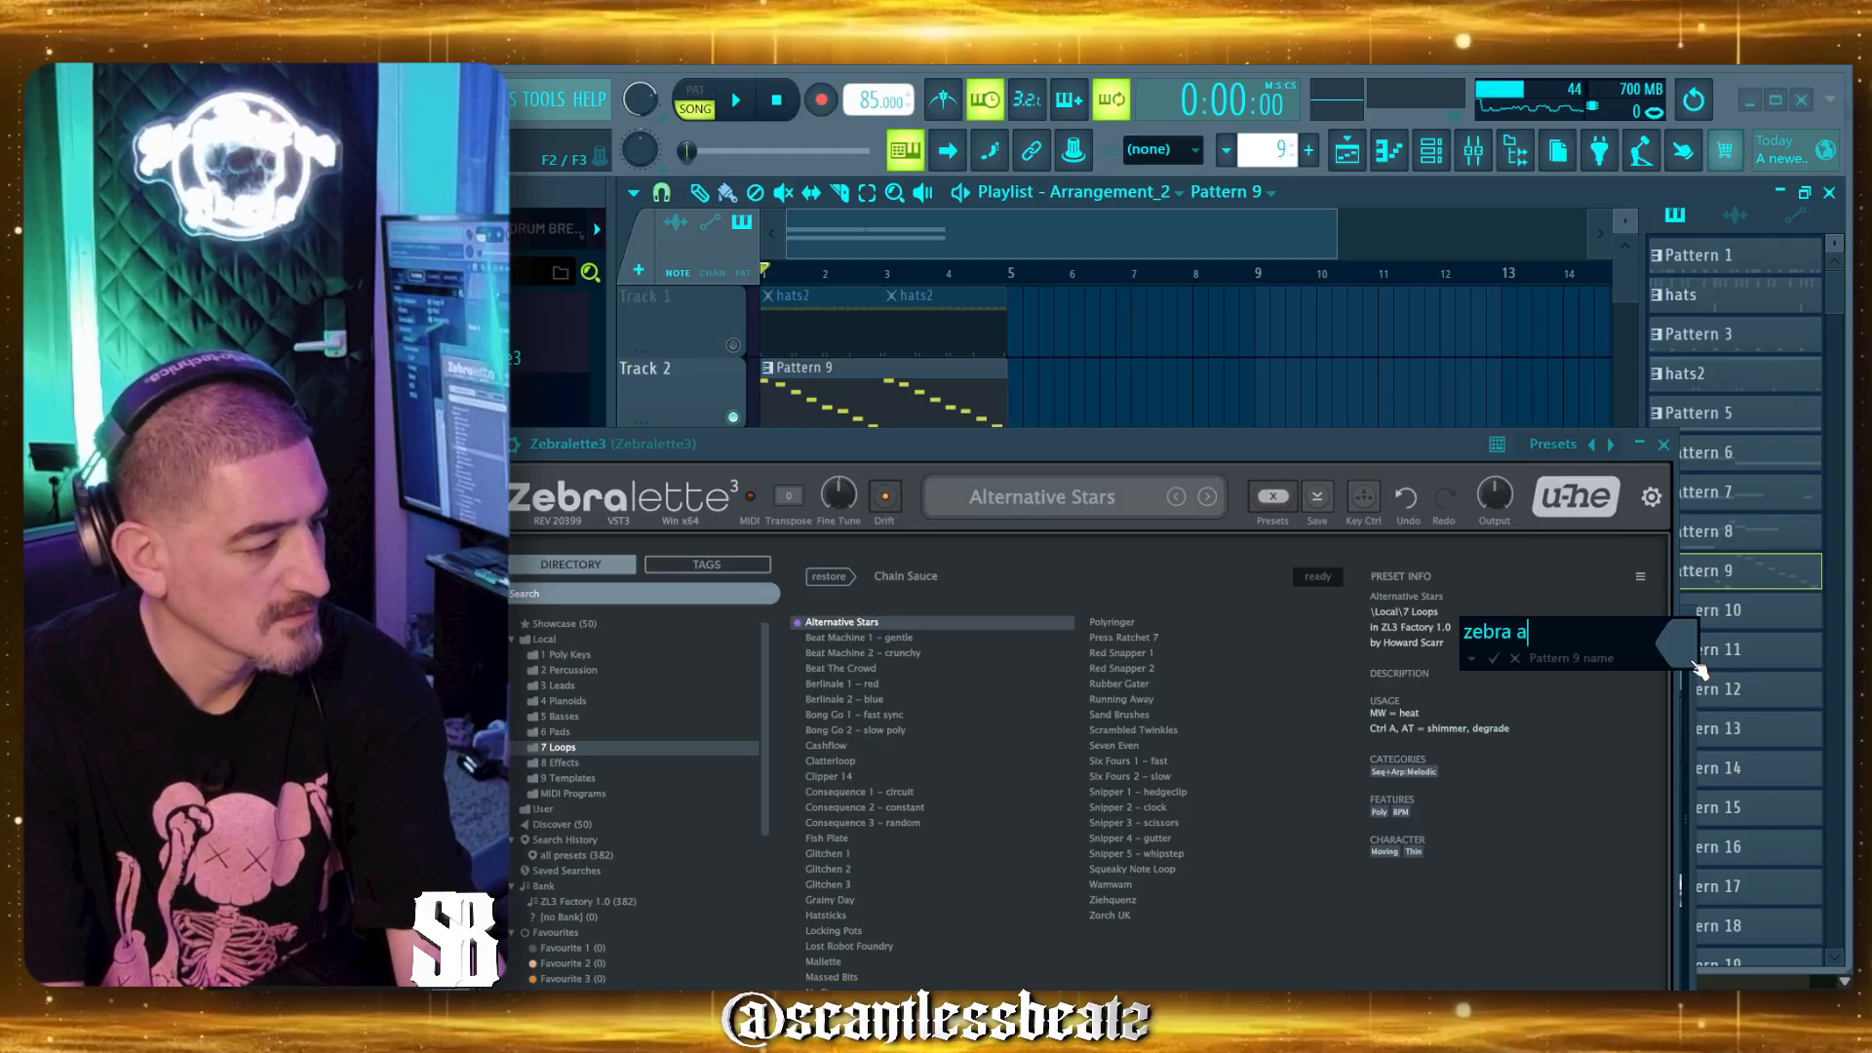
text(lter)
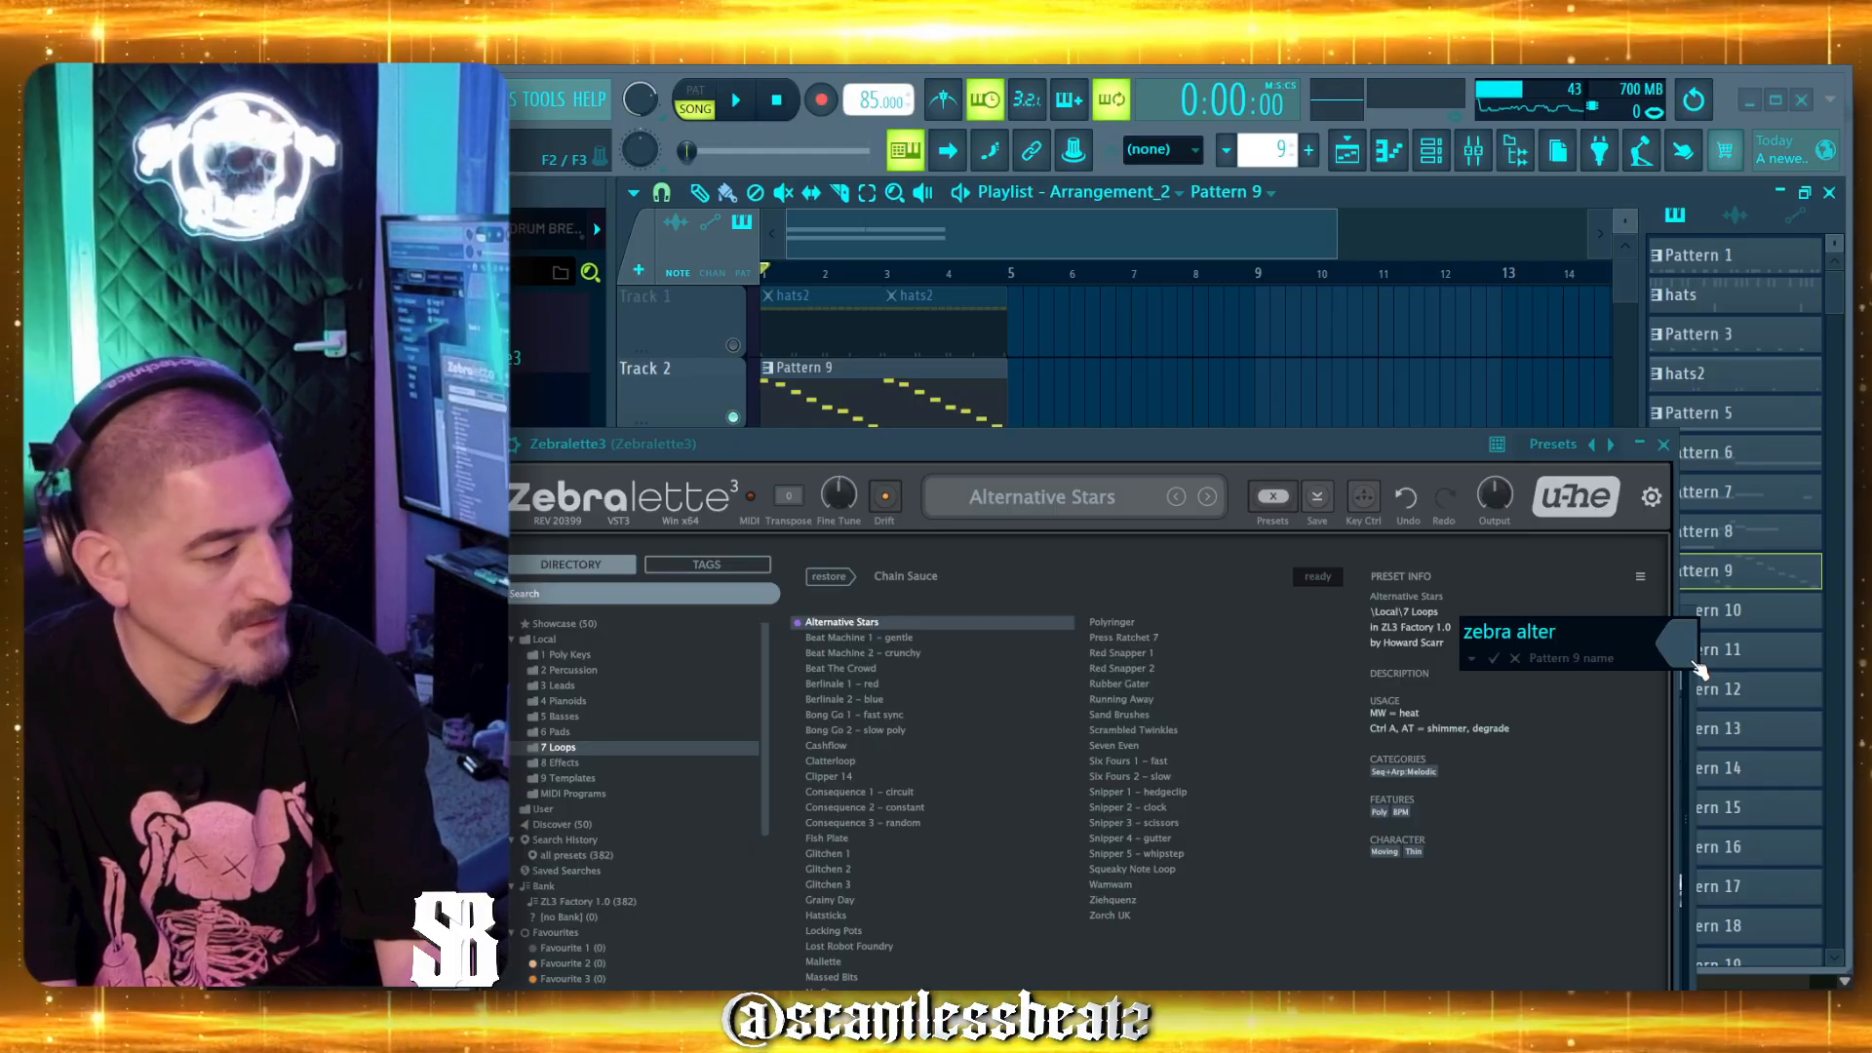
text( stars)
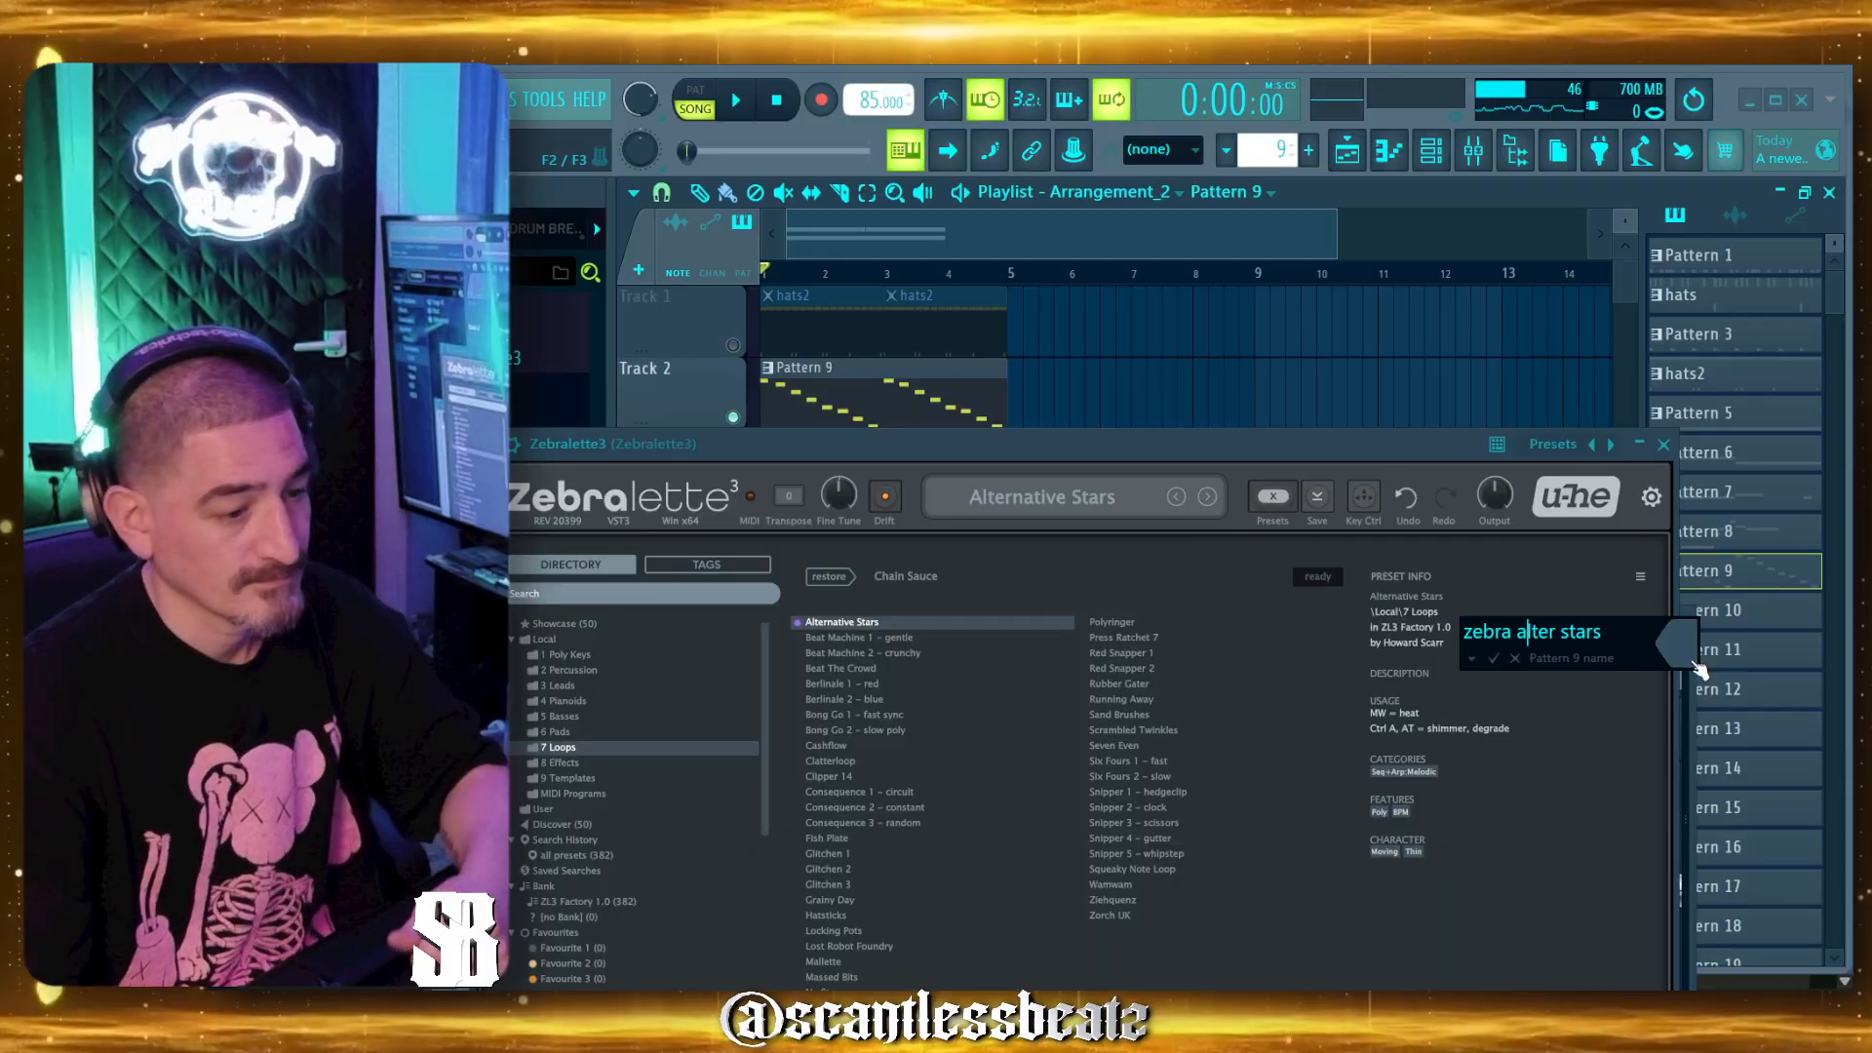
text(loop)
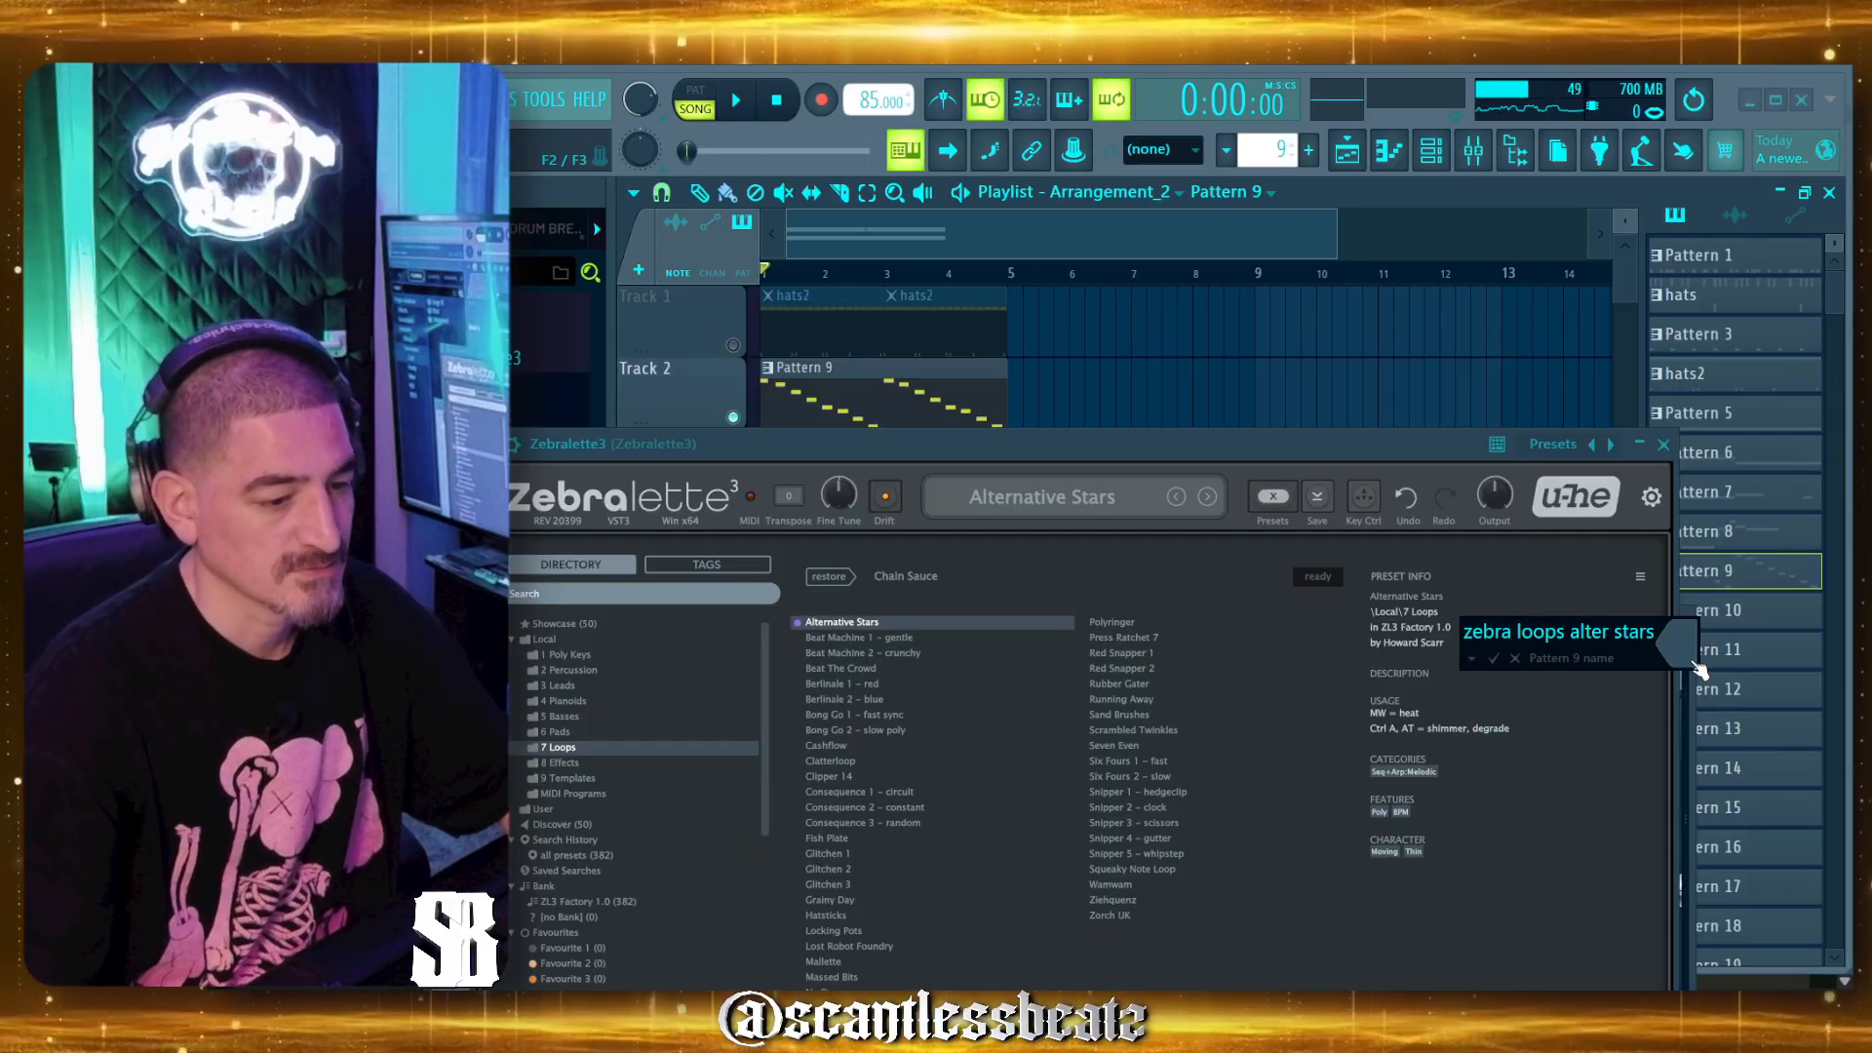
text(s)
key(Return)
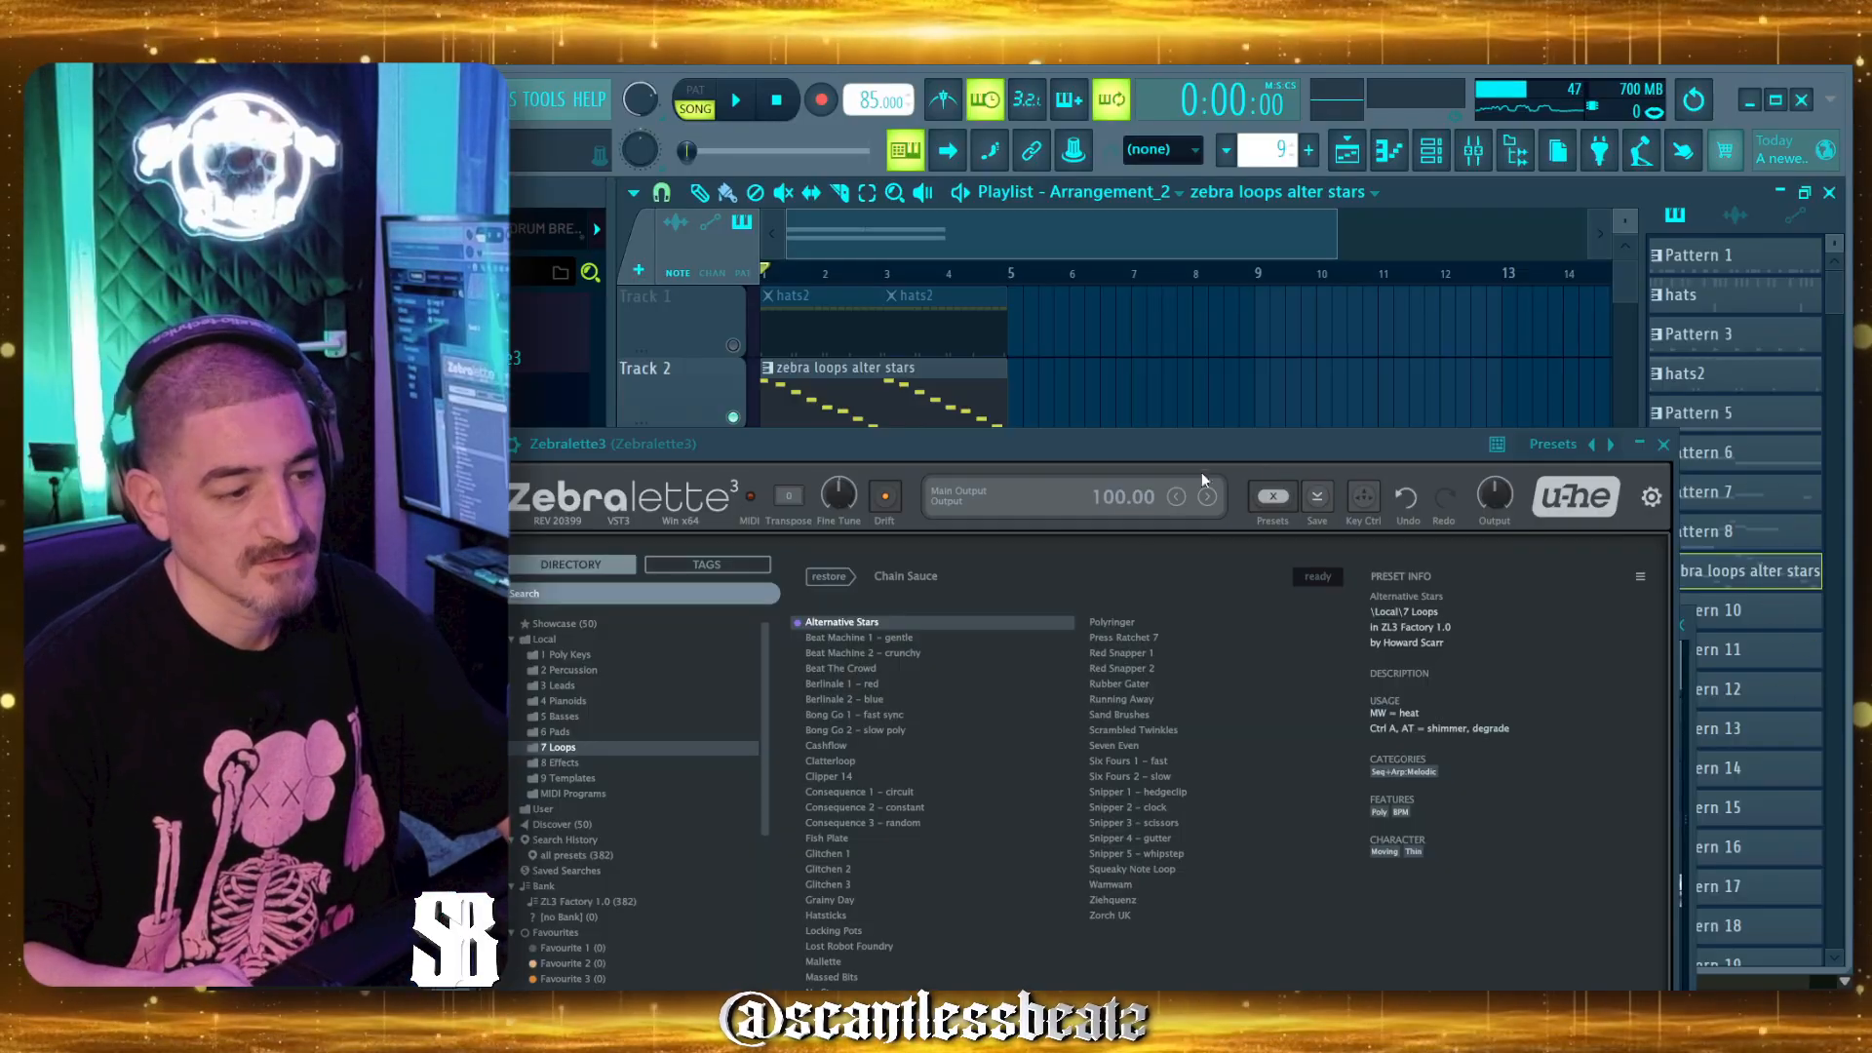
Try moving the zebra loops alter stars clip along Track 2 past bar 5, and return it to bar 1.
drag(868, 388, 1060, 506)
drag(1061, 404, 1121, 403)
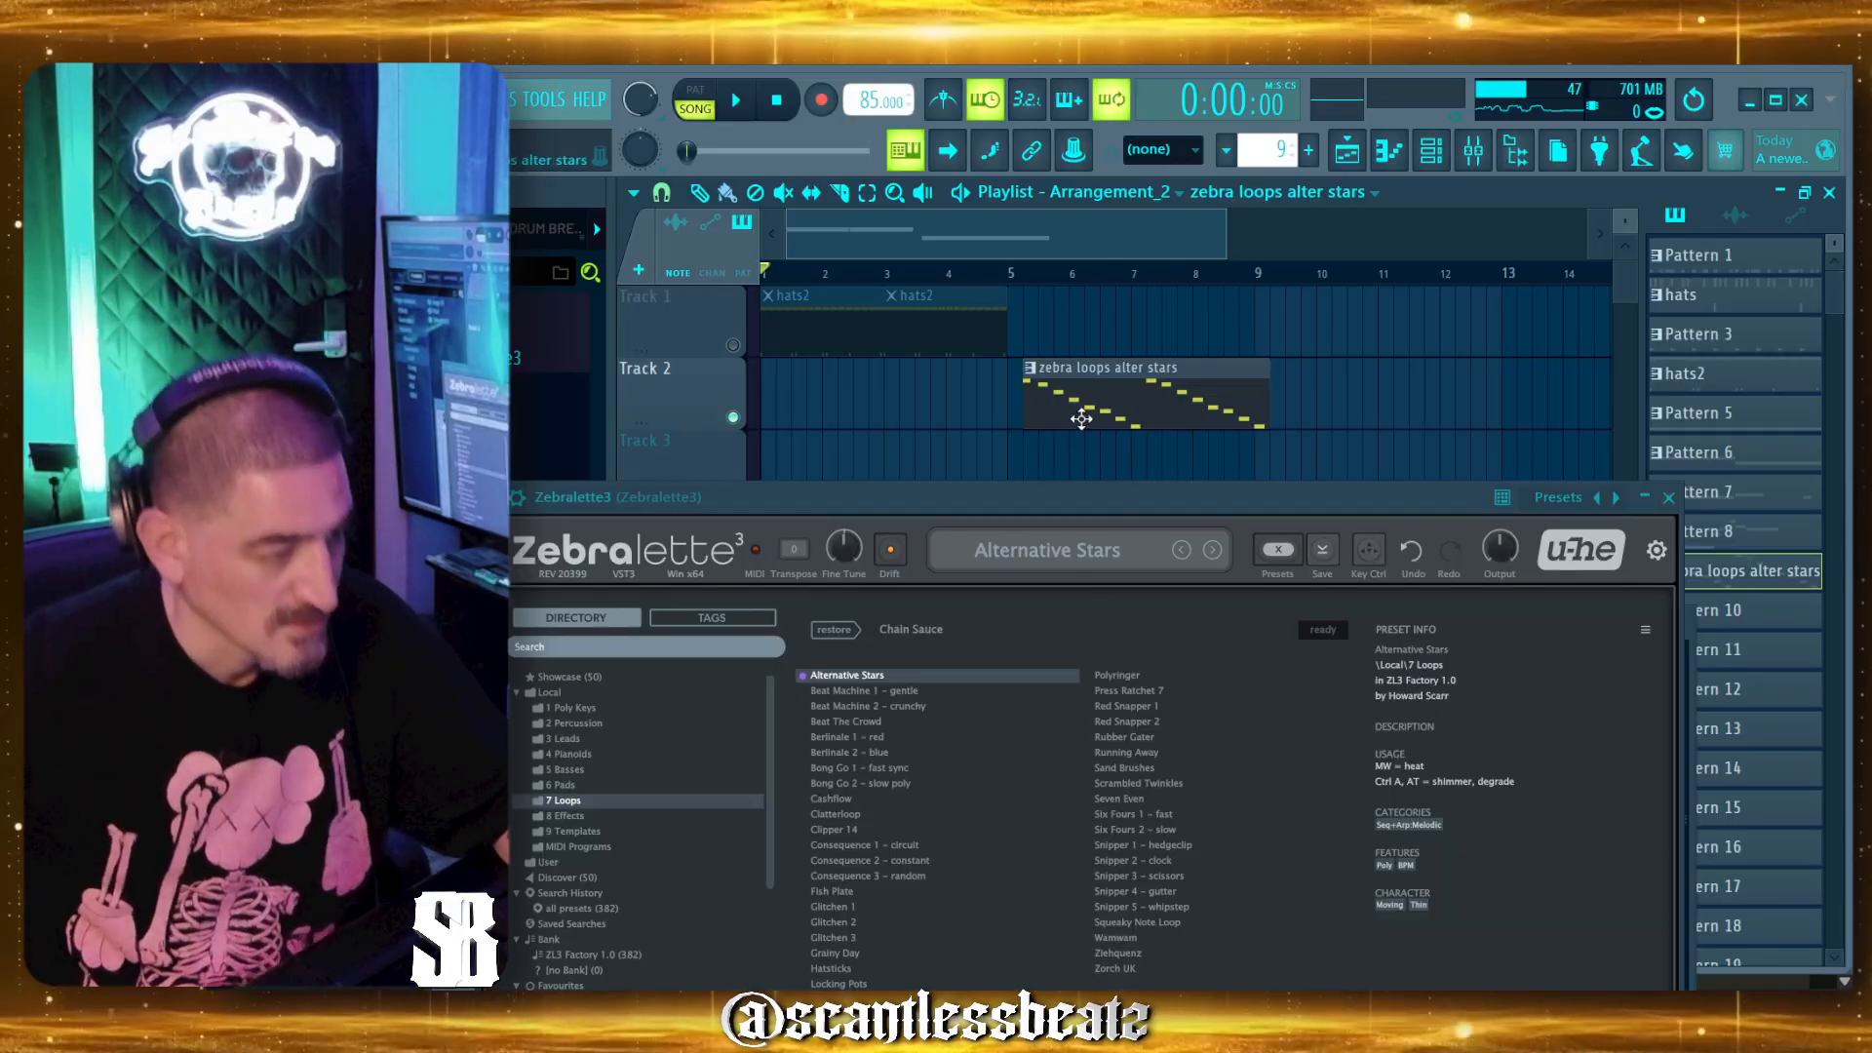
drag(1082, 400, 852, 400)
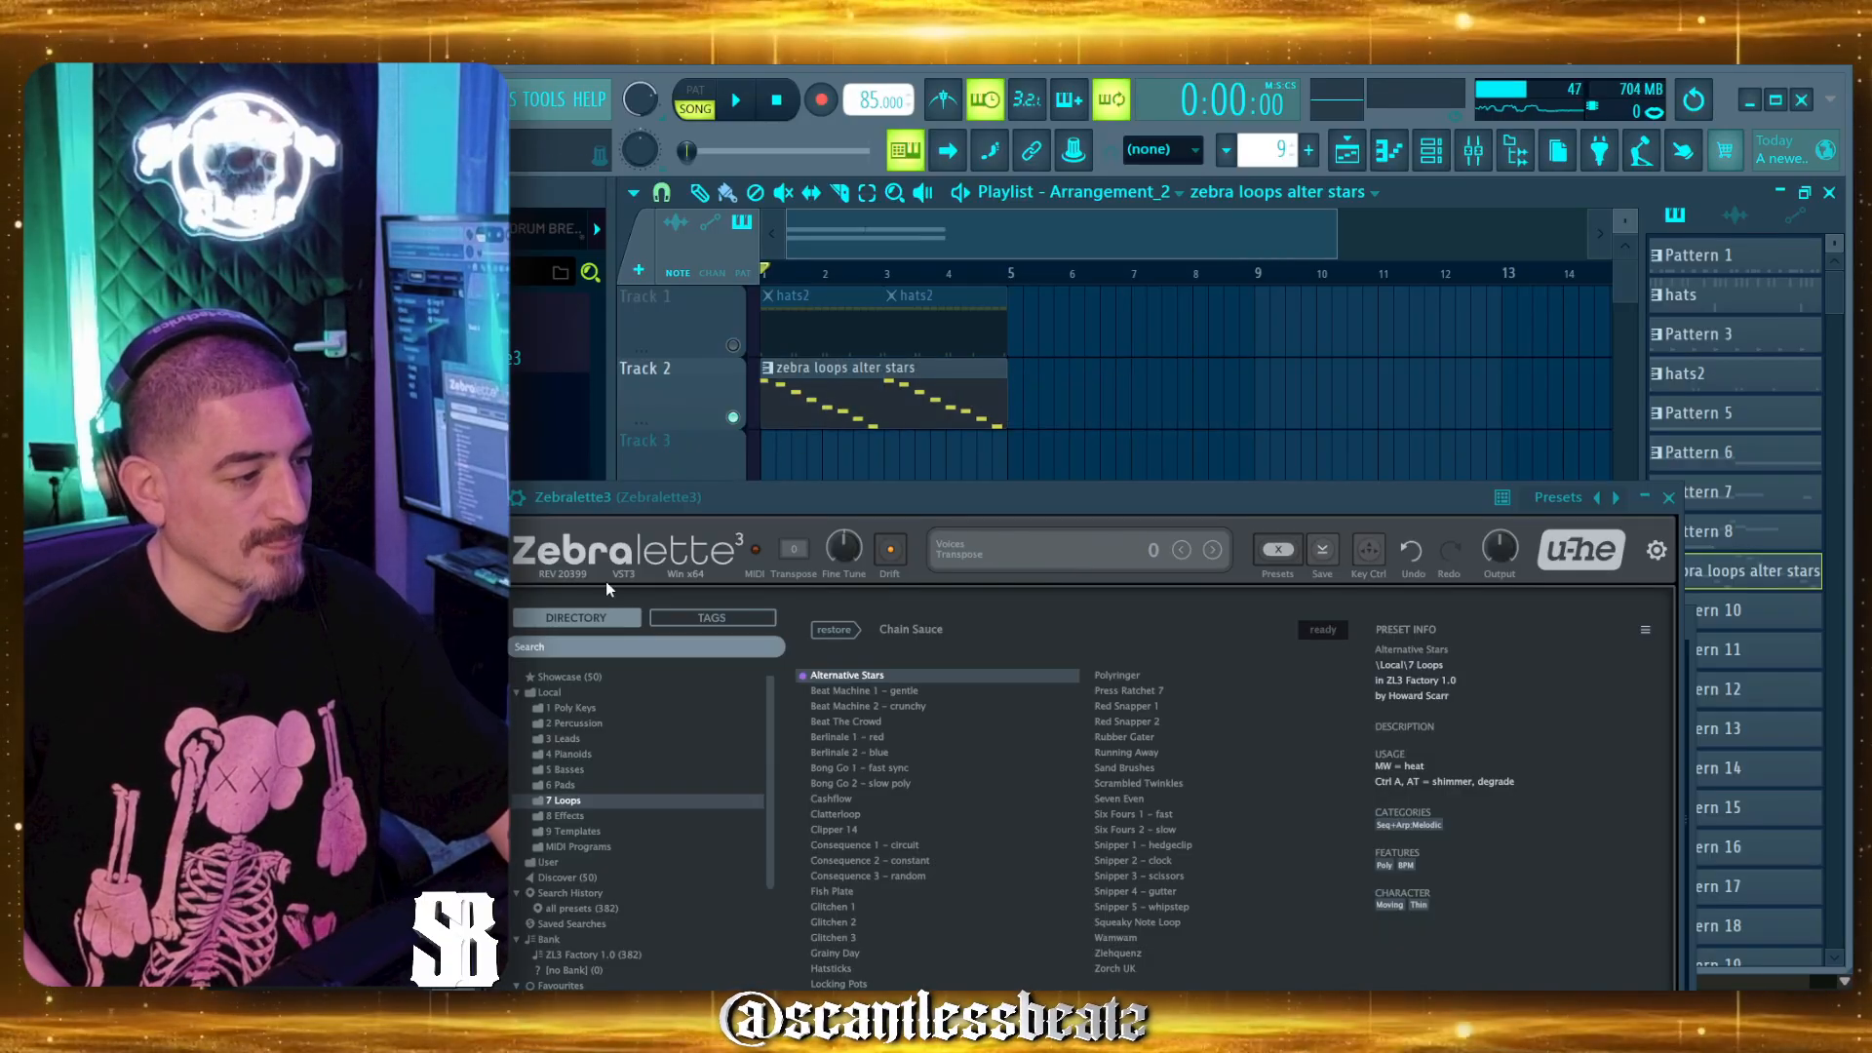
Show the mixer and extend the zebra loops alter stars clip on Track 2 to about the middle of bar 6.
key(F9)
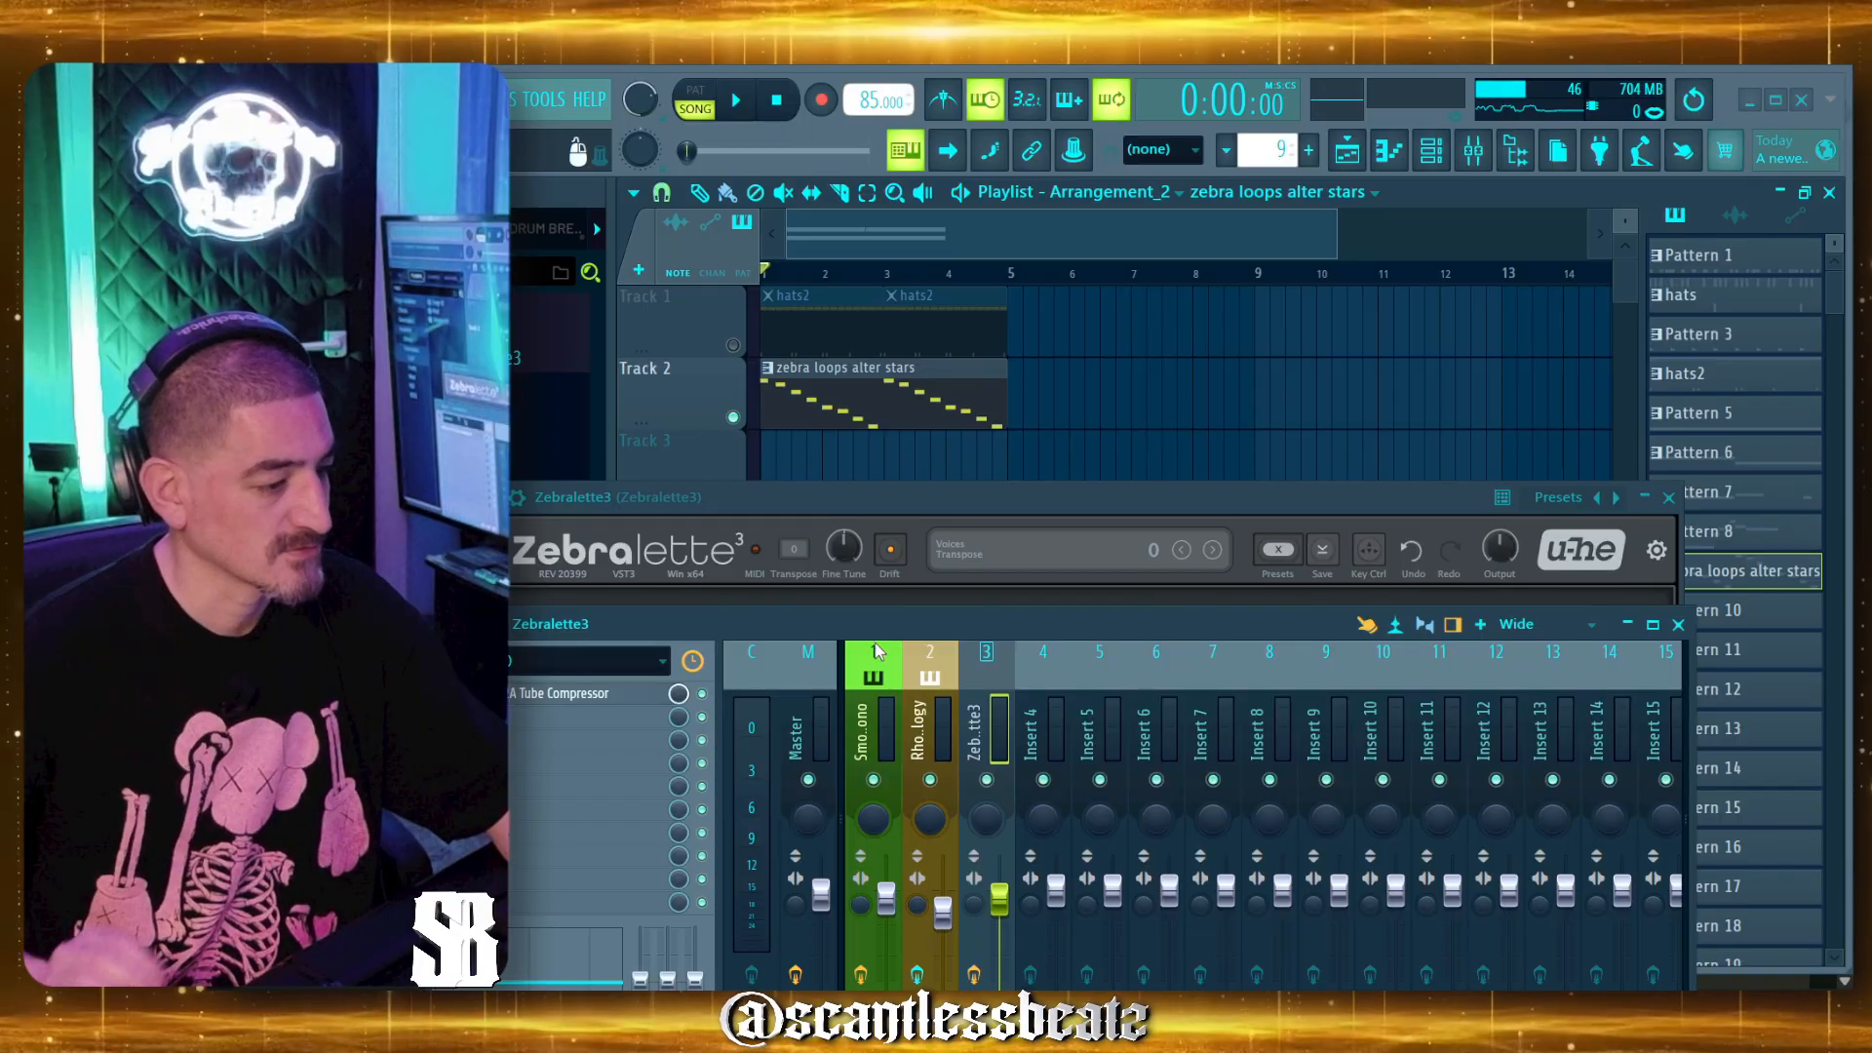
drag(878, 629, 895, 546)
drag(1007, 378, 1069, 377)
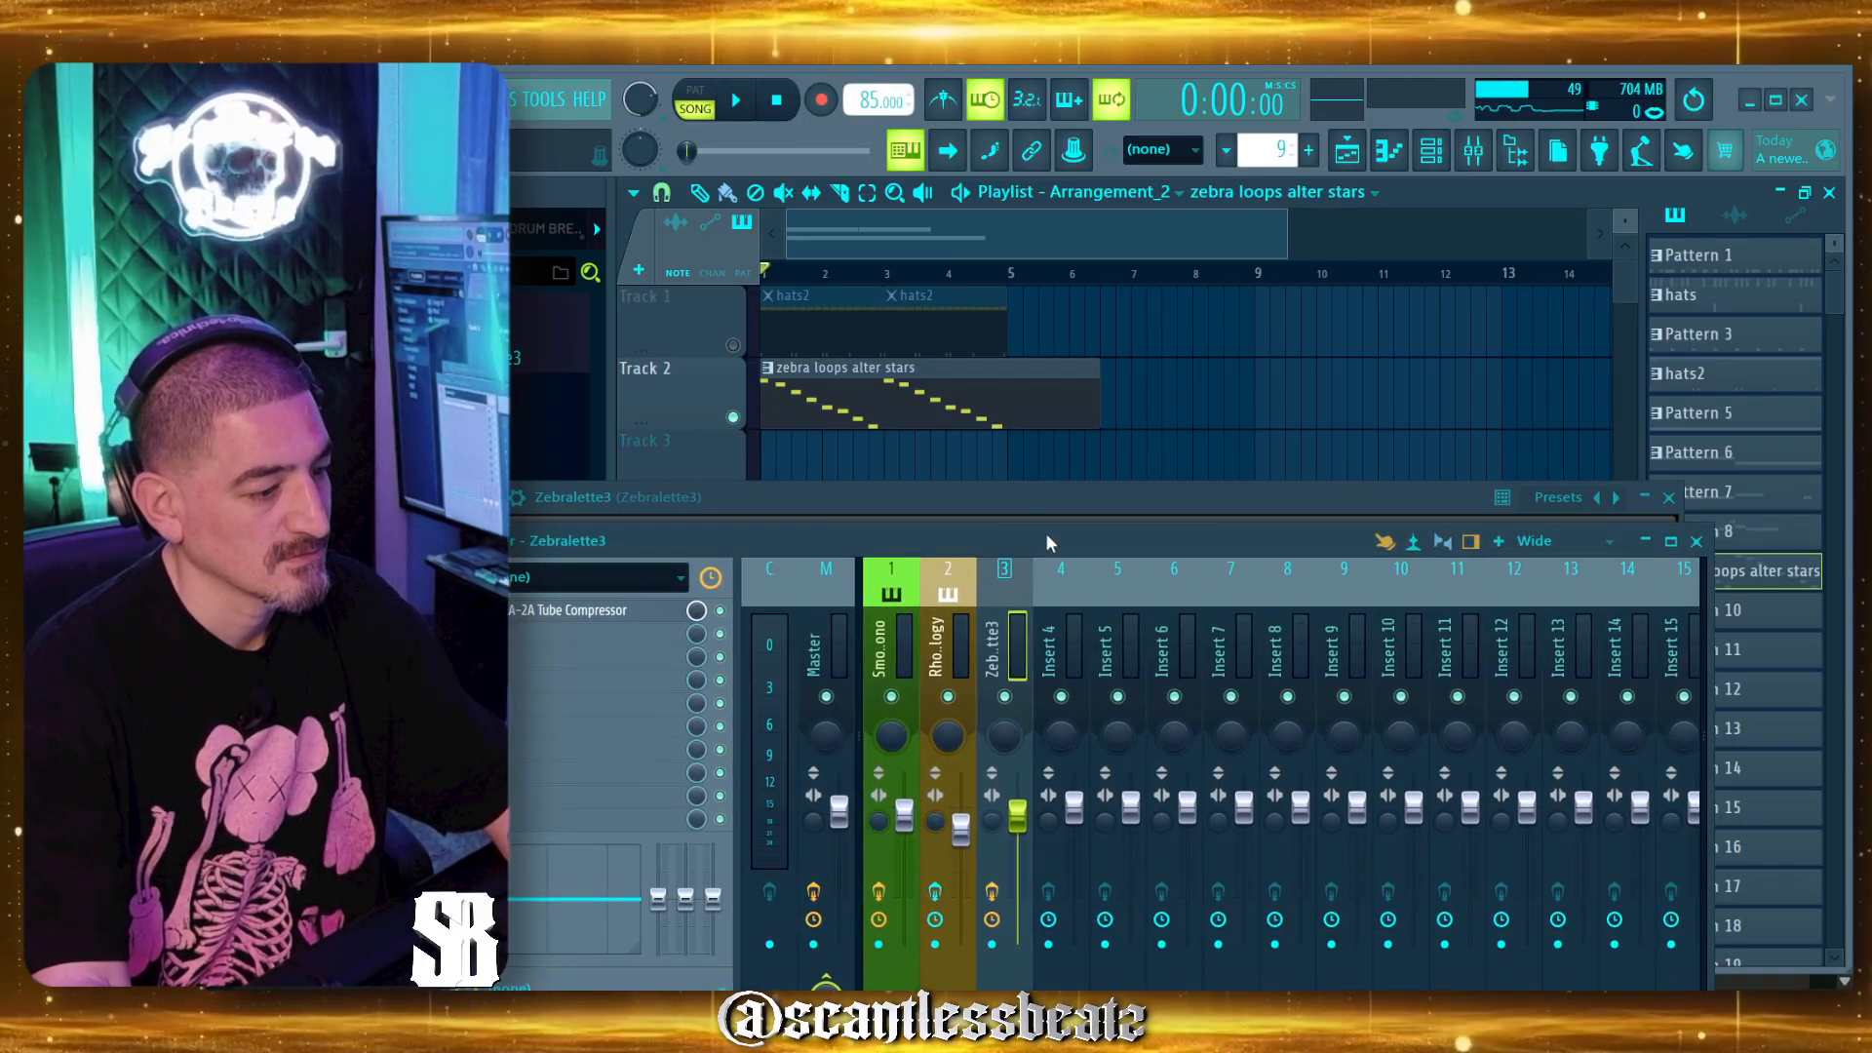
Render the armed Zebralette3 mixer track to a wave file in Full song mode, with Cut remainder, 24Bit int and stereo.
drag(1045, 532, 1045, 430)
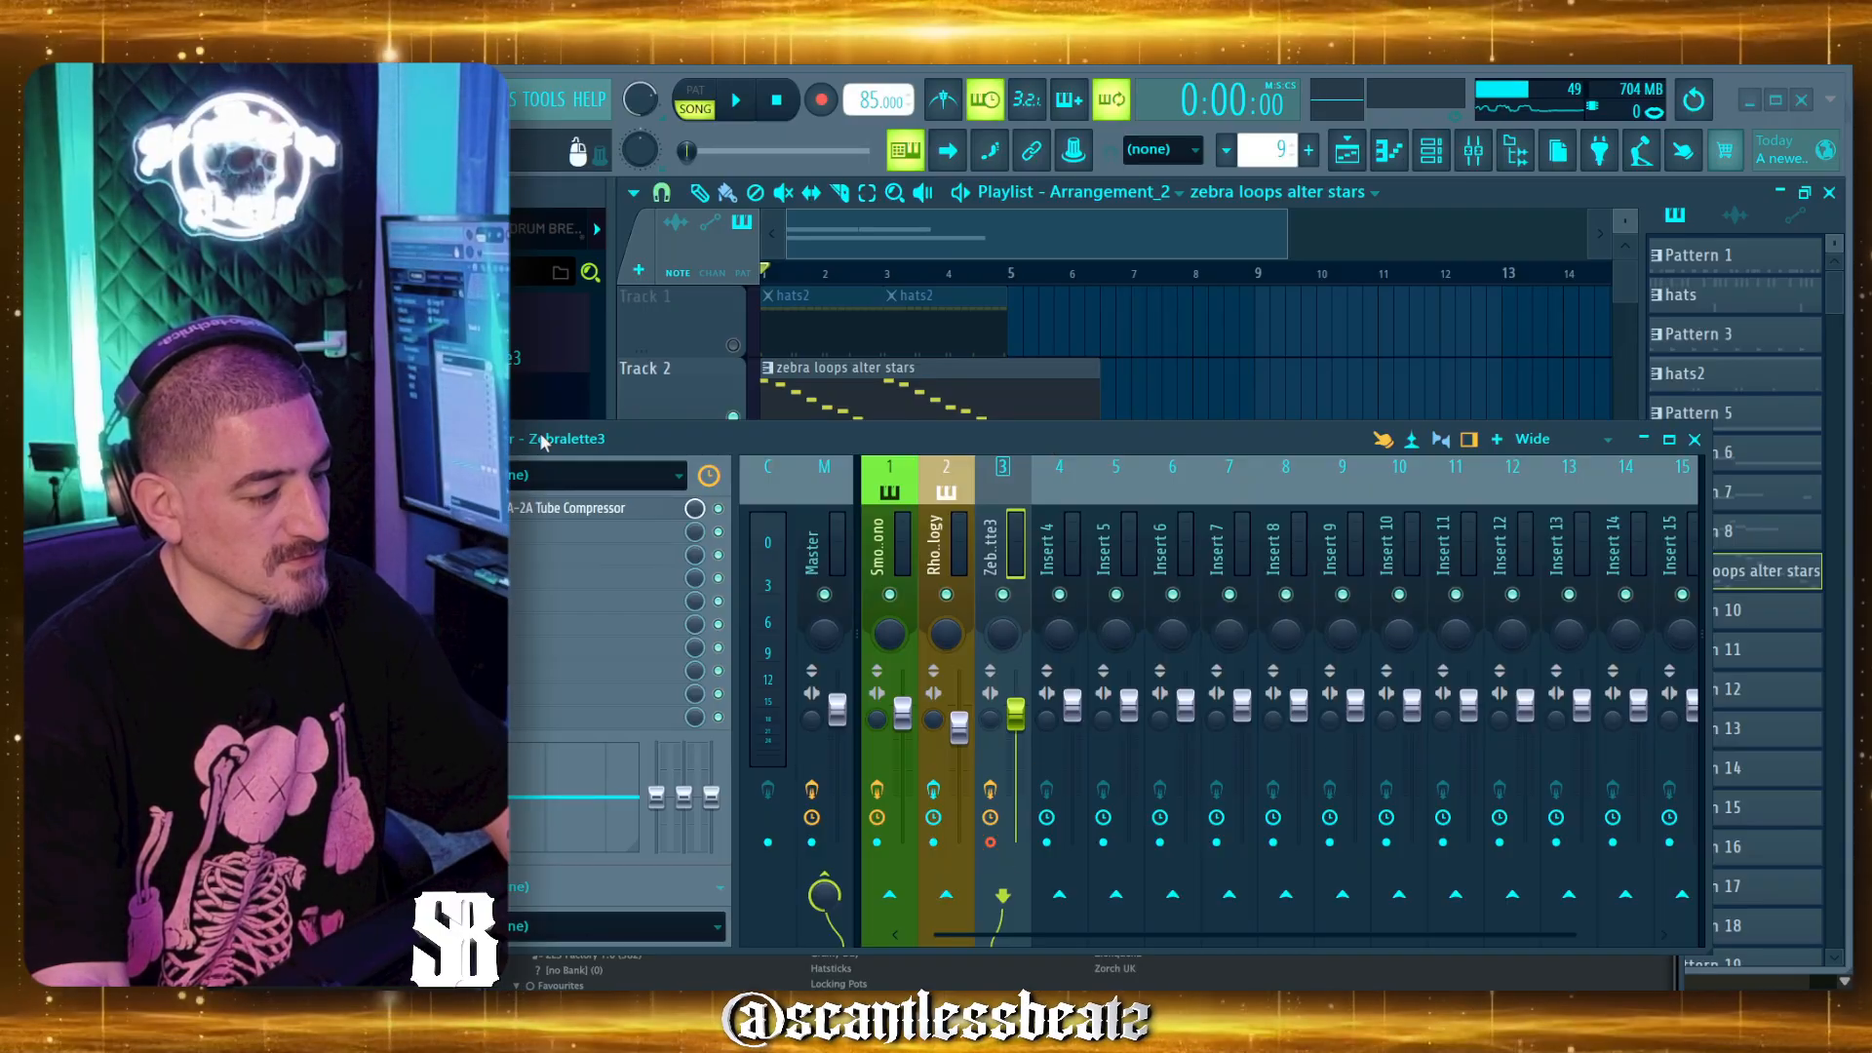
drag(583, 439, 589, 487)
click(469, 487)
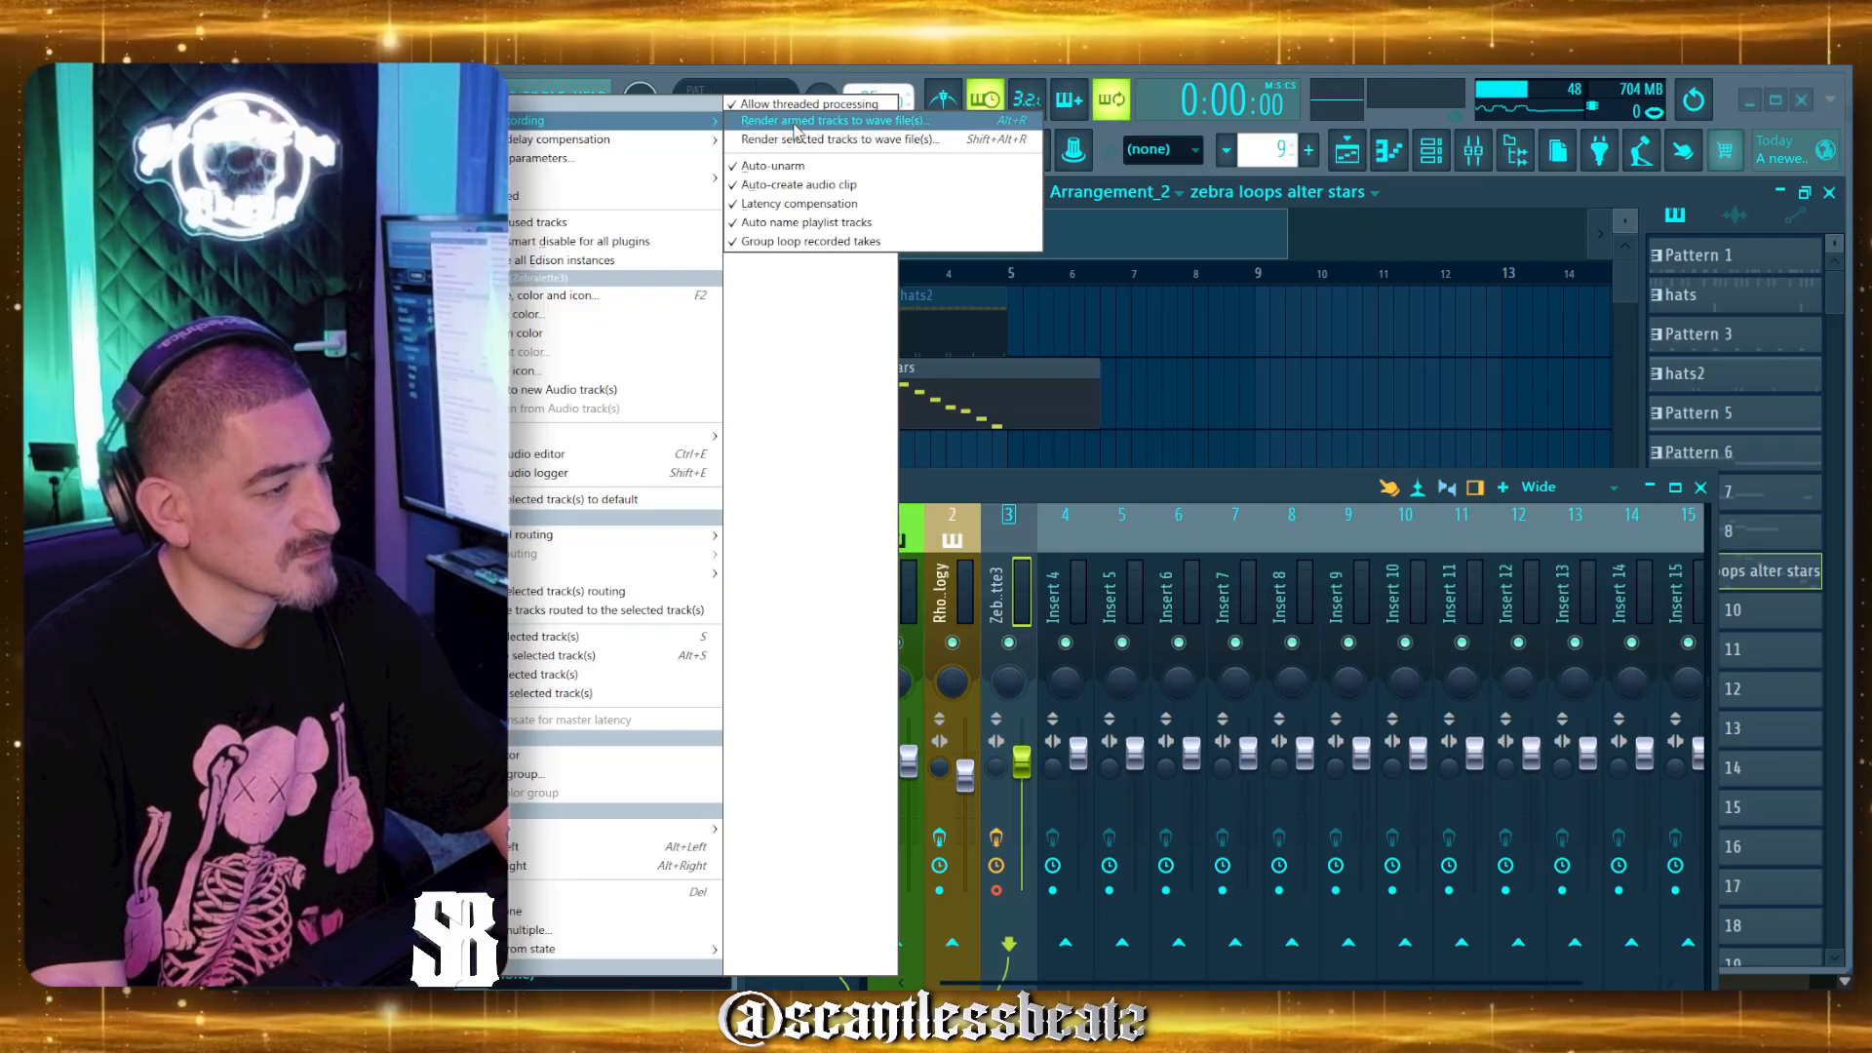
click(796, 122)
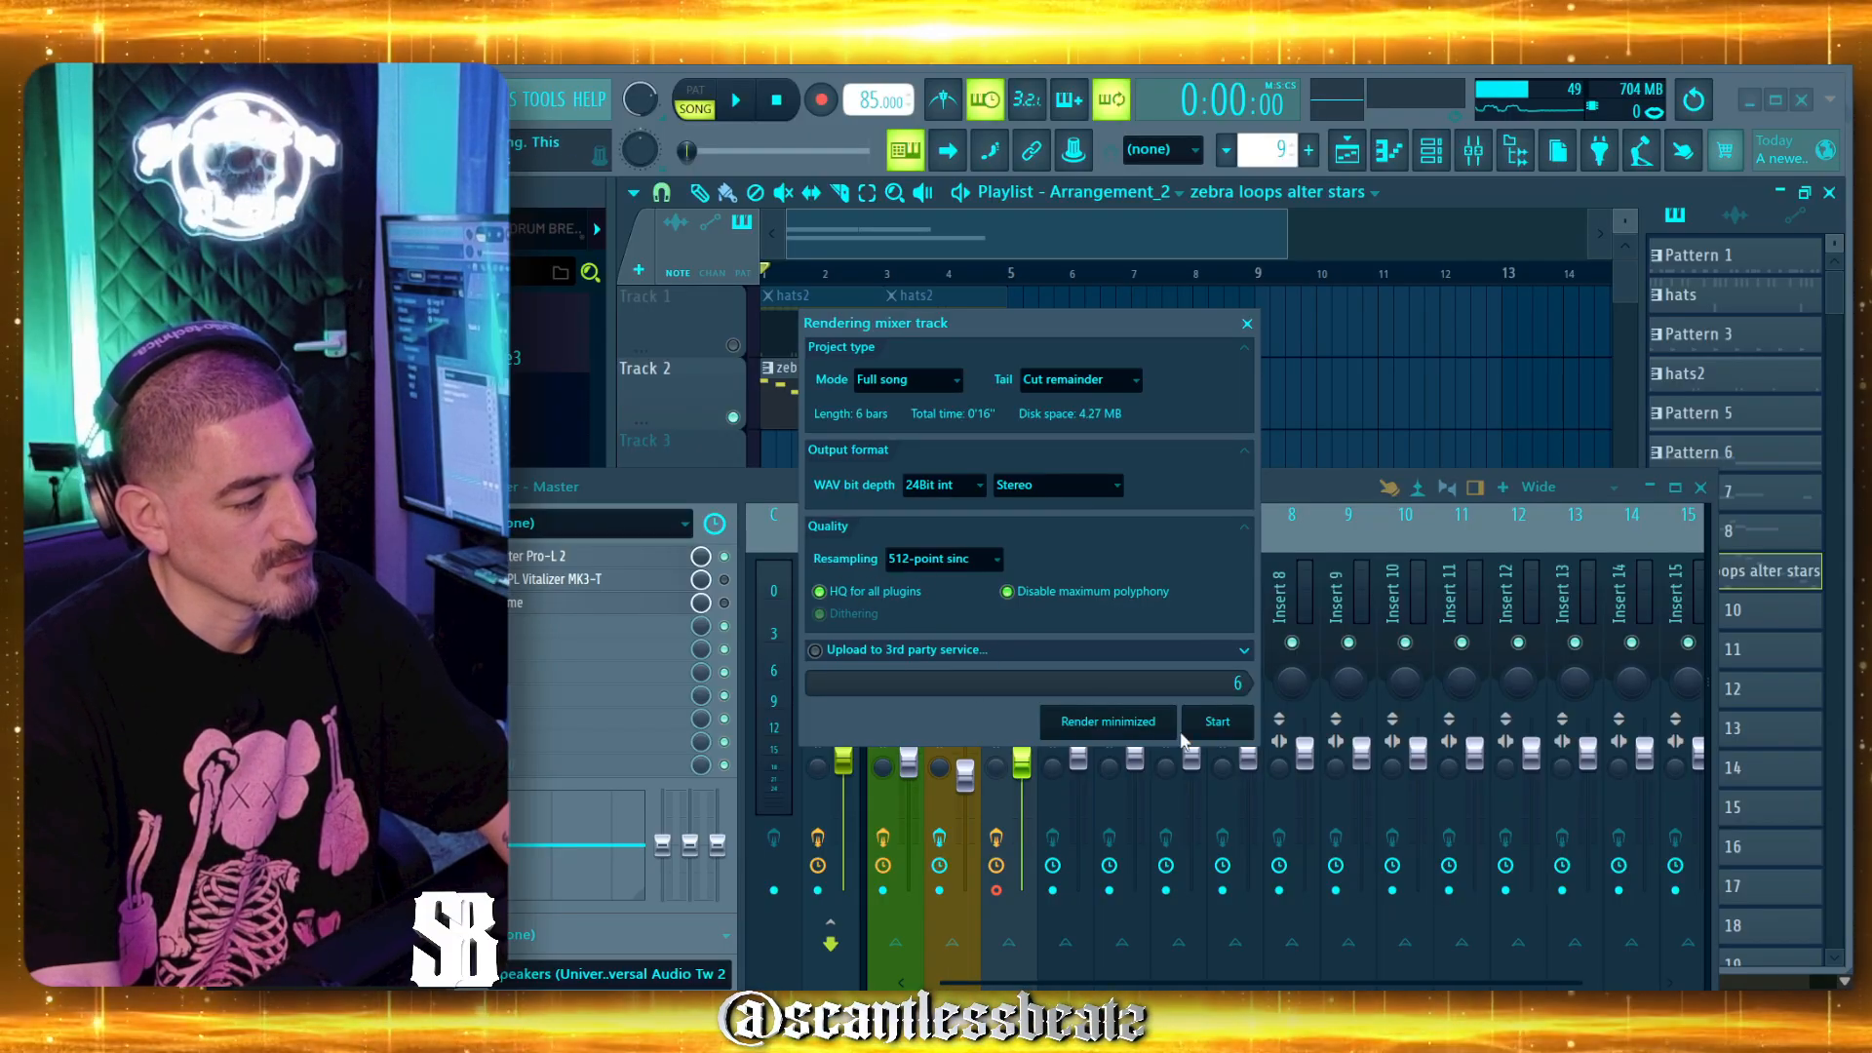
click(1217, 722)
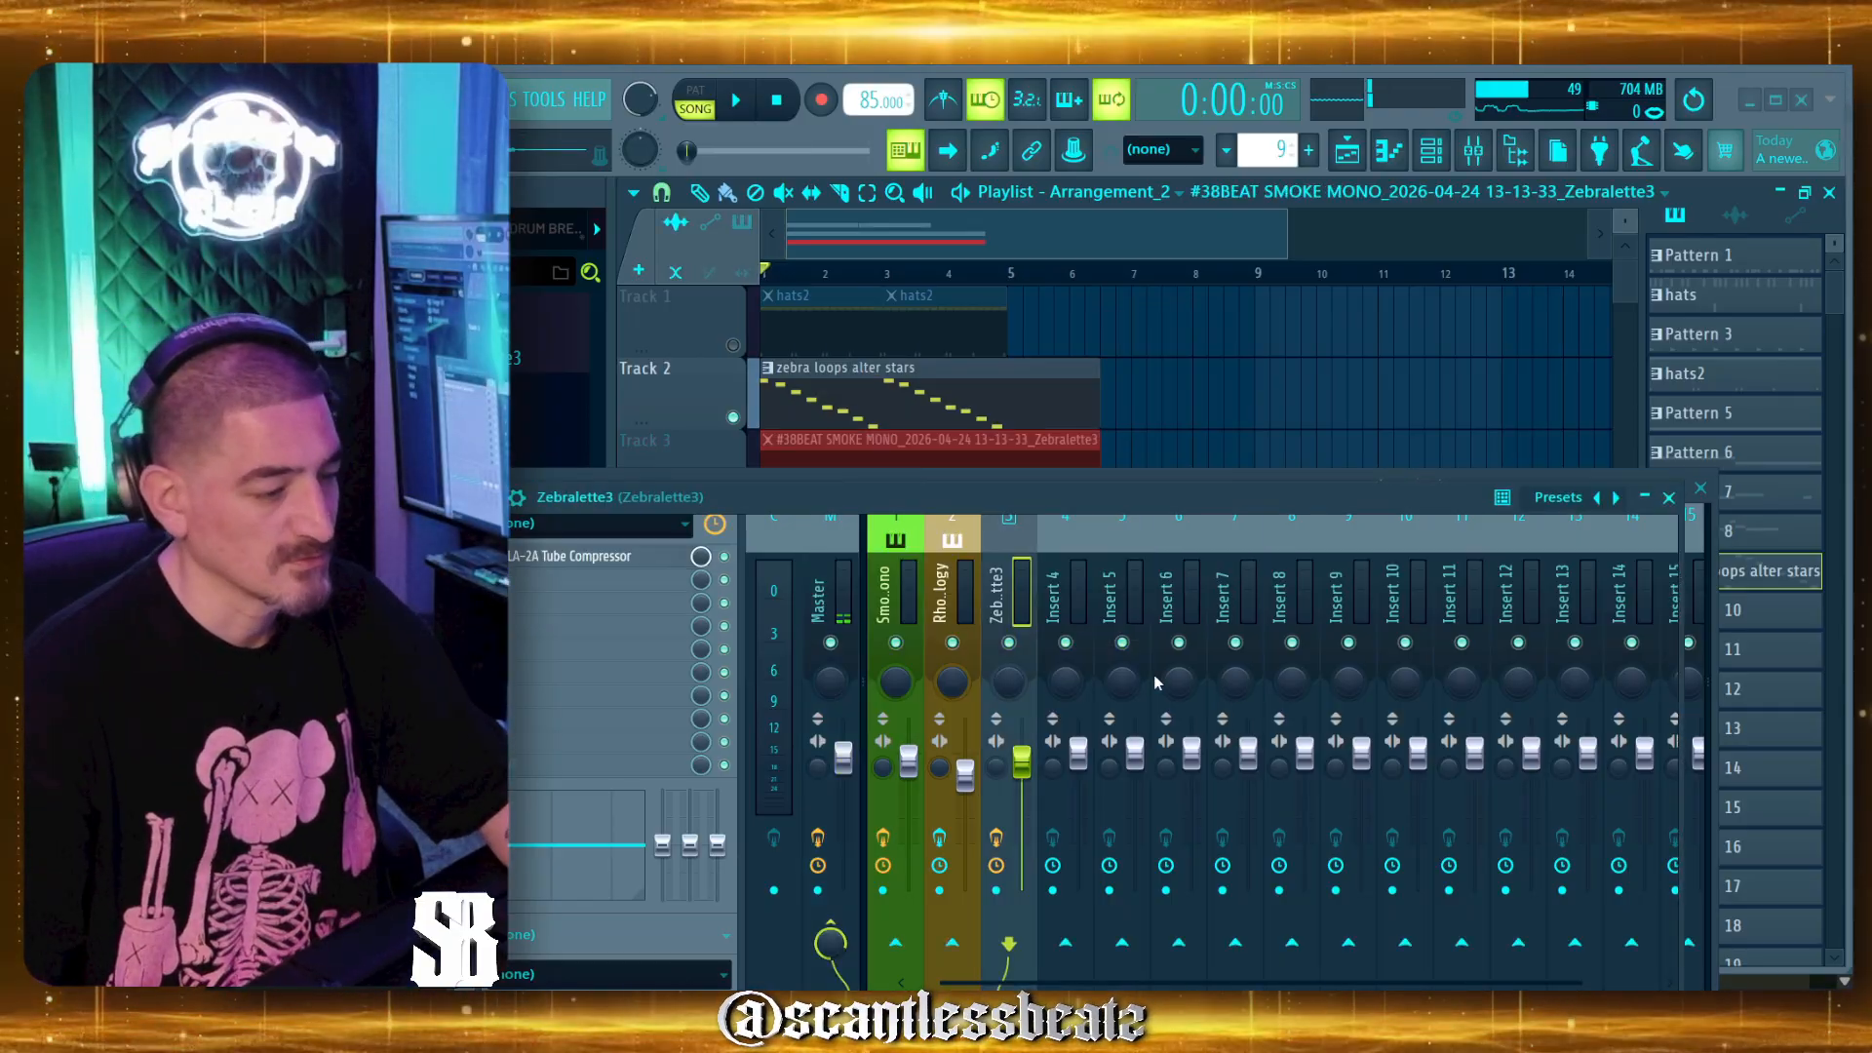
Play the rendered Zebralette3 audio clip on Track 3, stop it, and reverse the clip.
scroll(858, 385, down, 2)
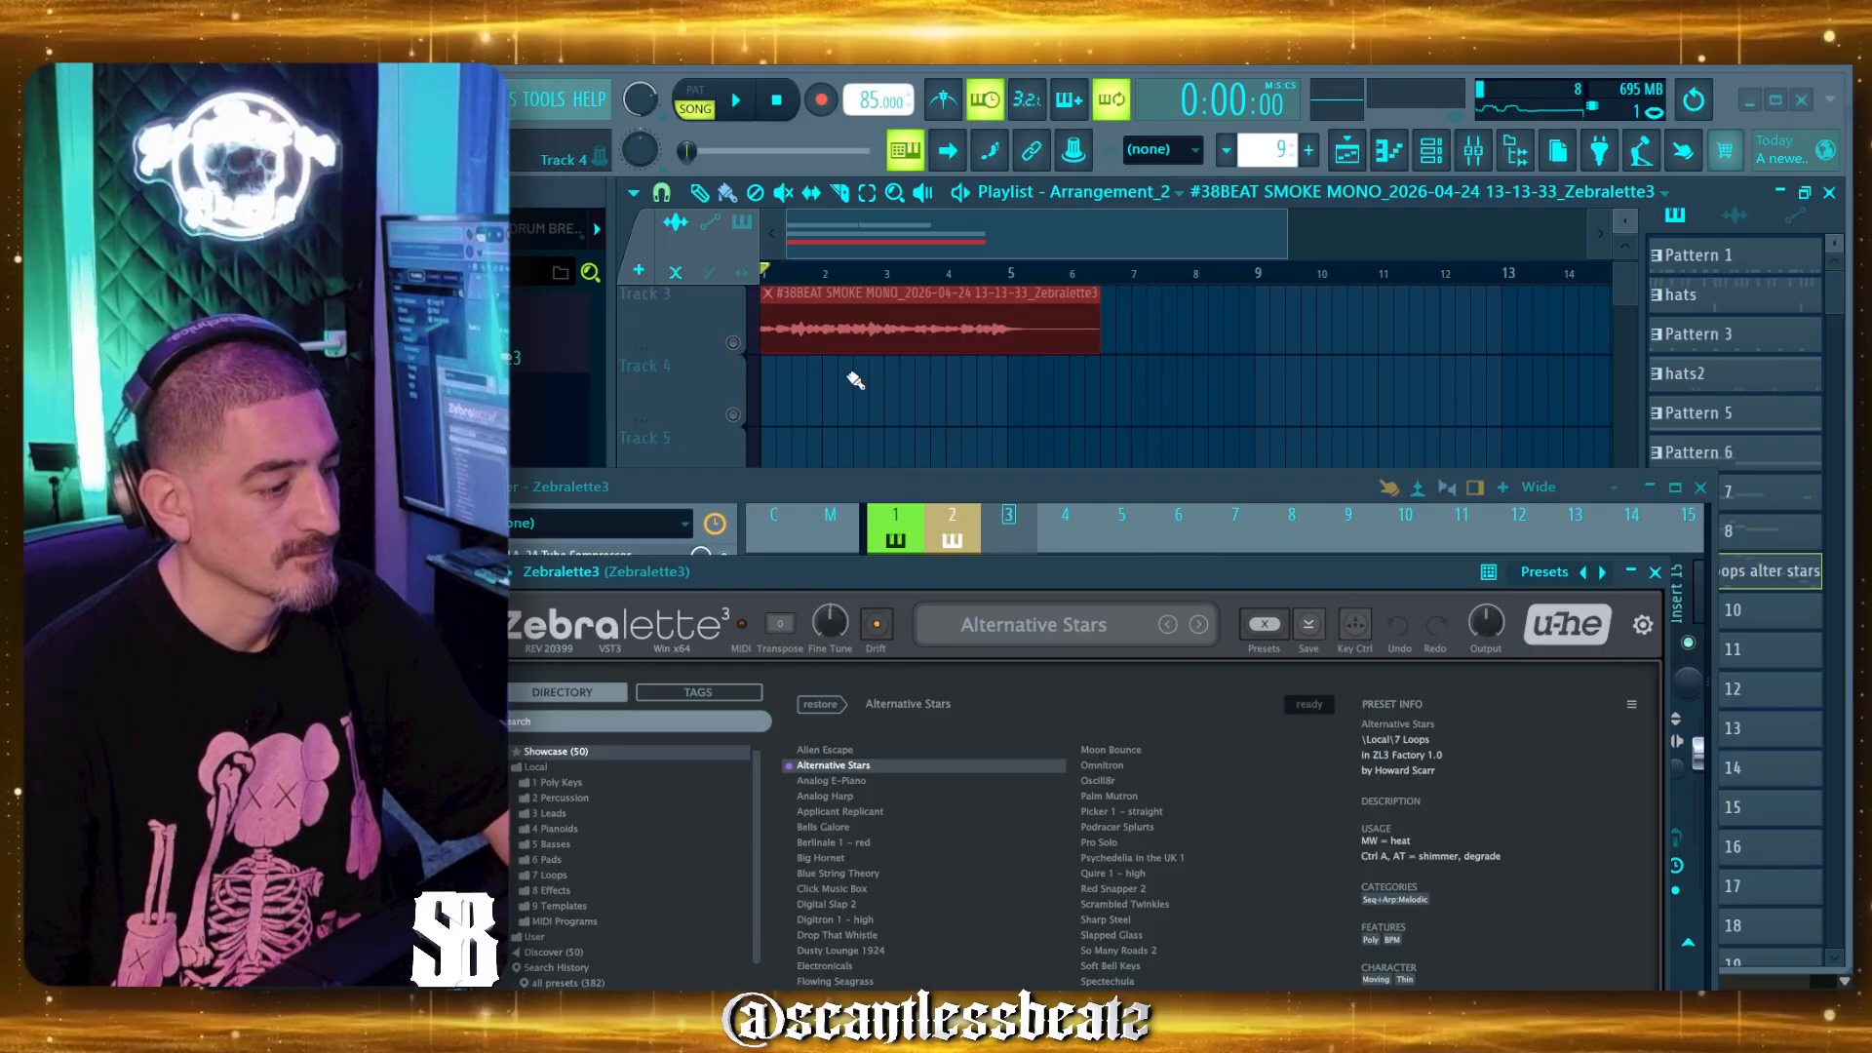
scroll(748, 361, up, 1)
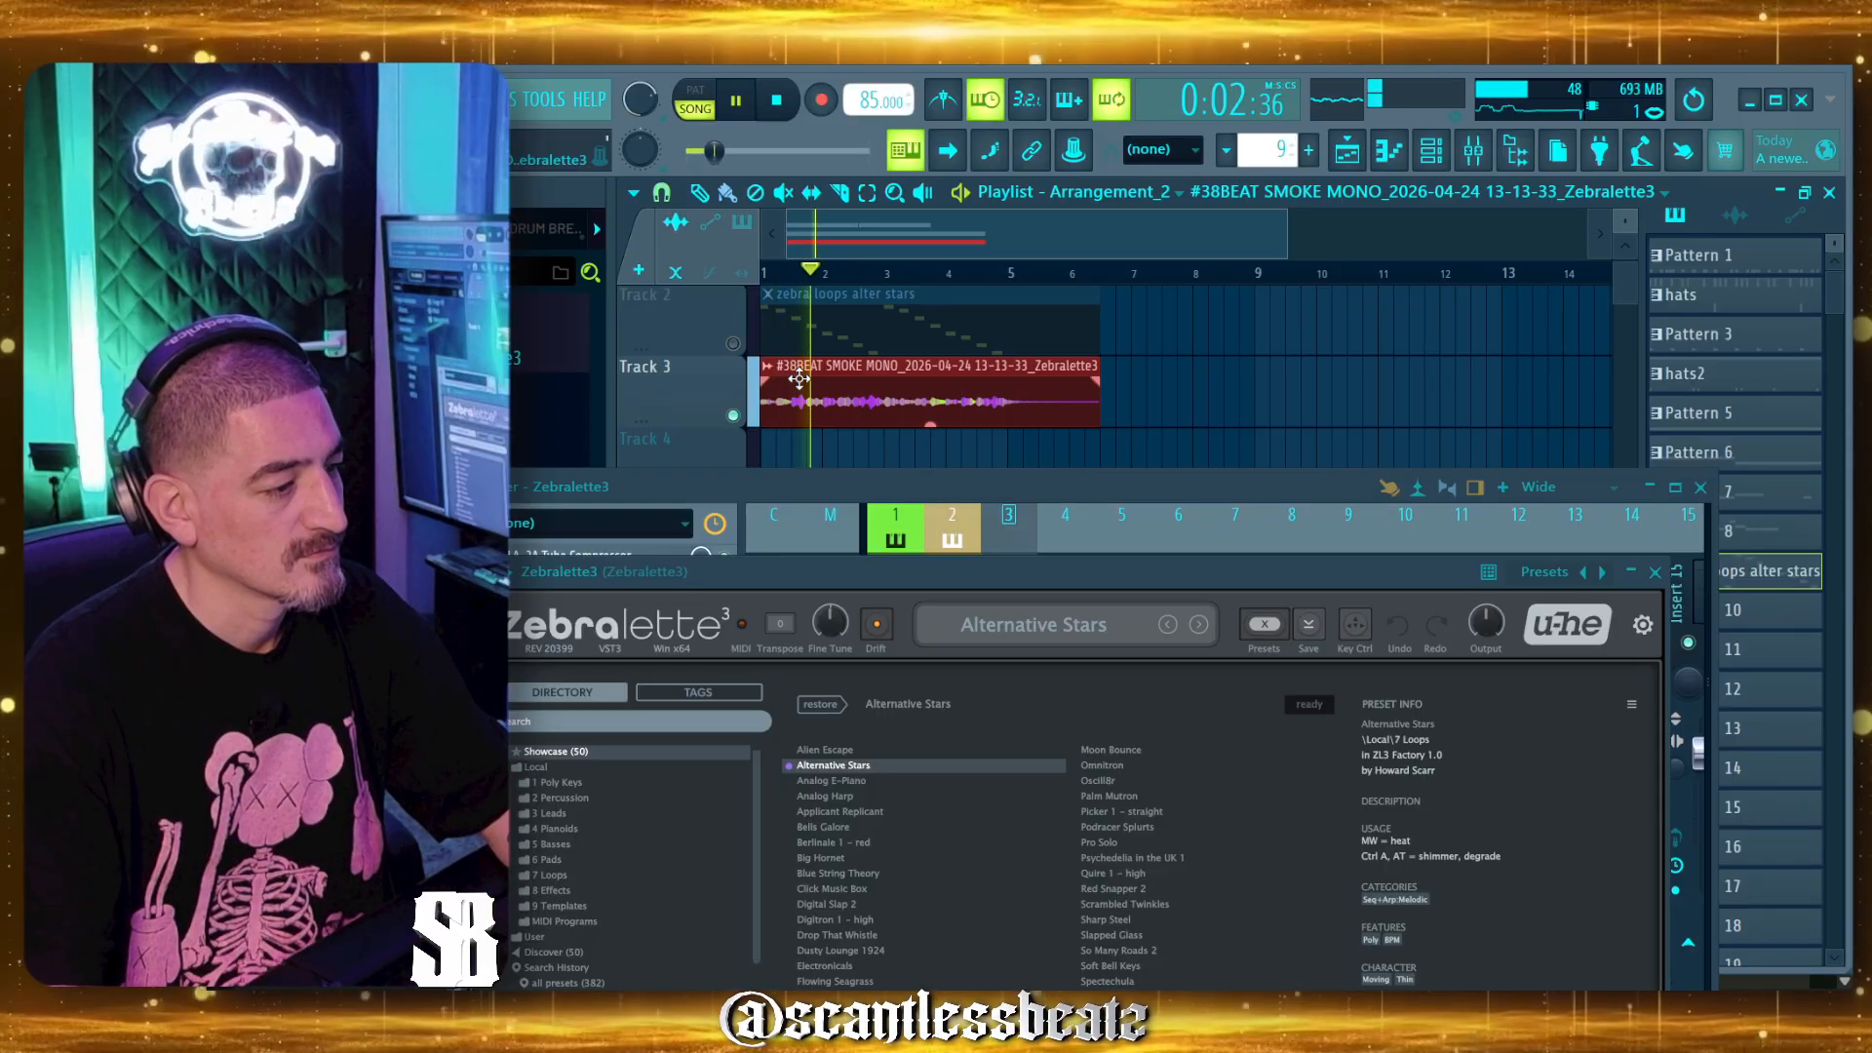
key(space)
double_click(846, 399)
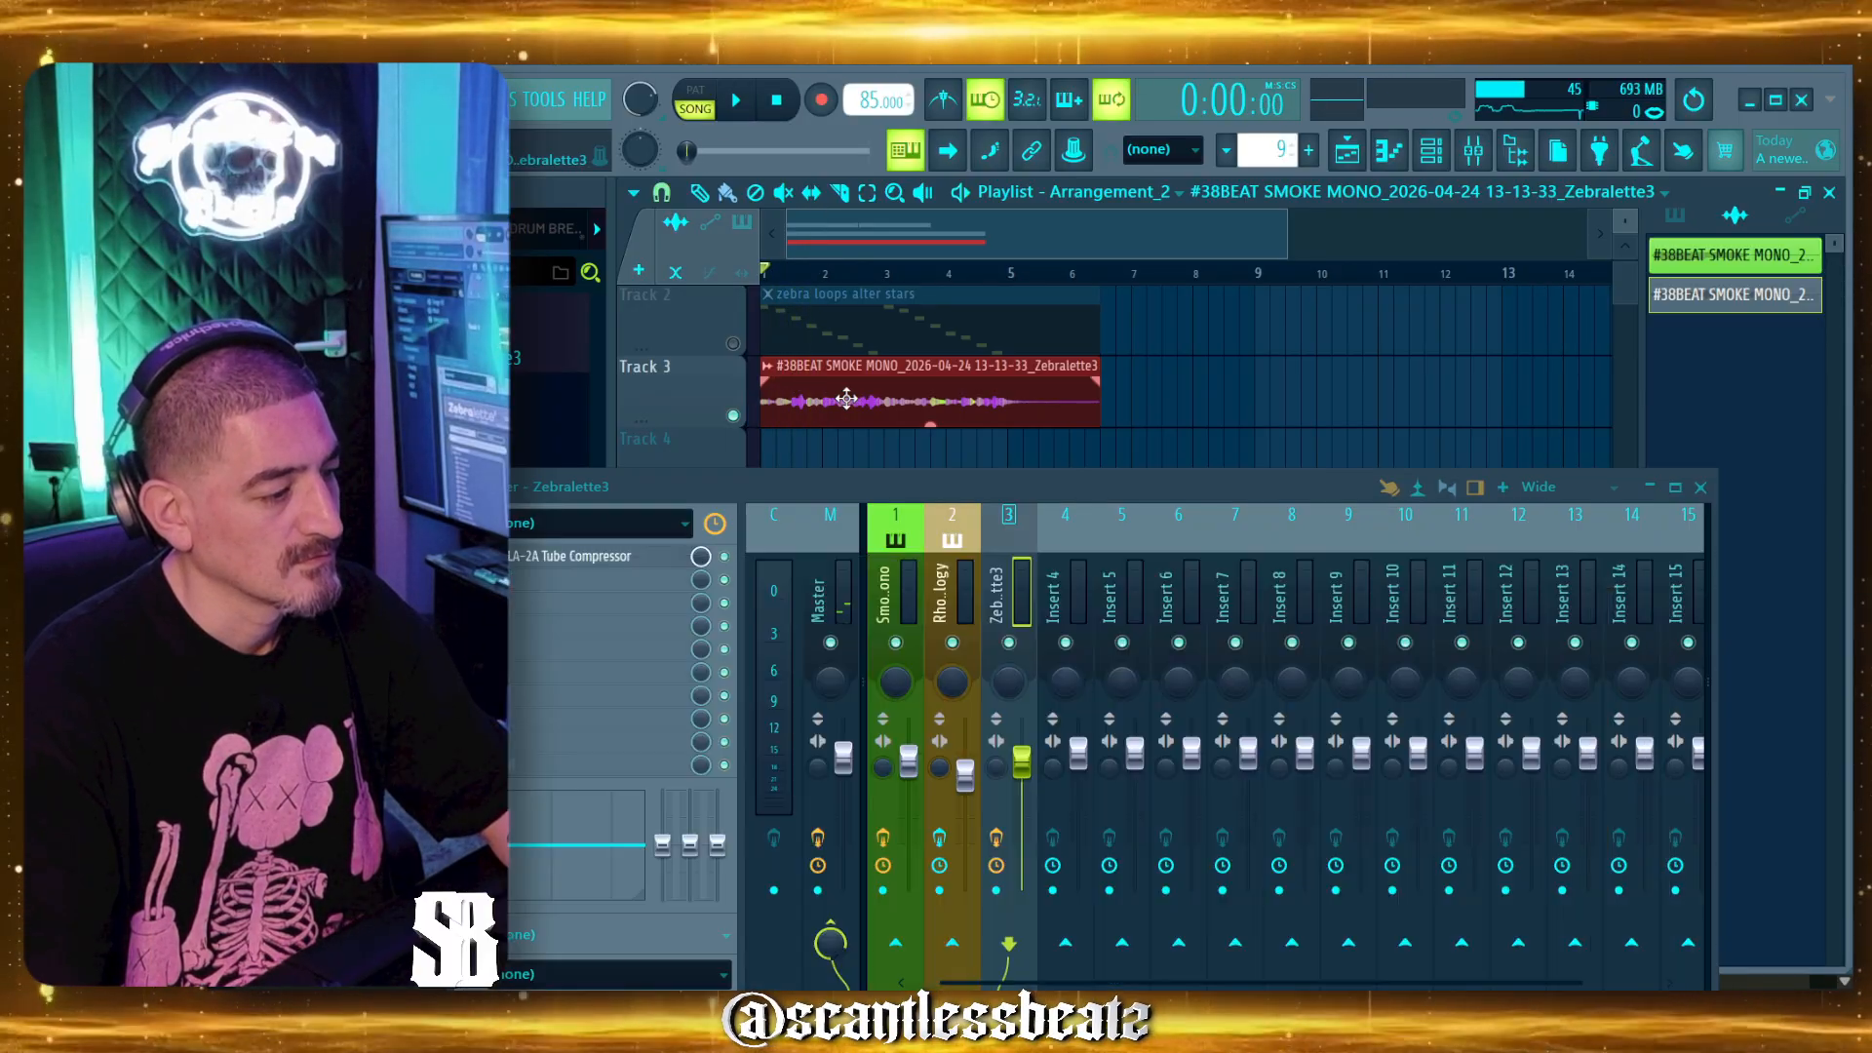
click(634, 488)
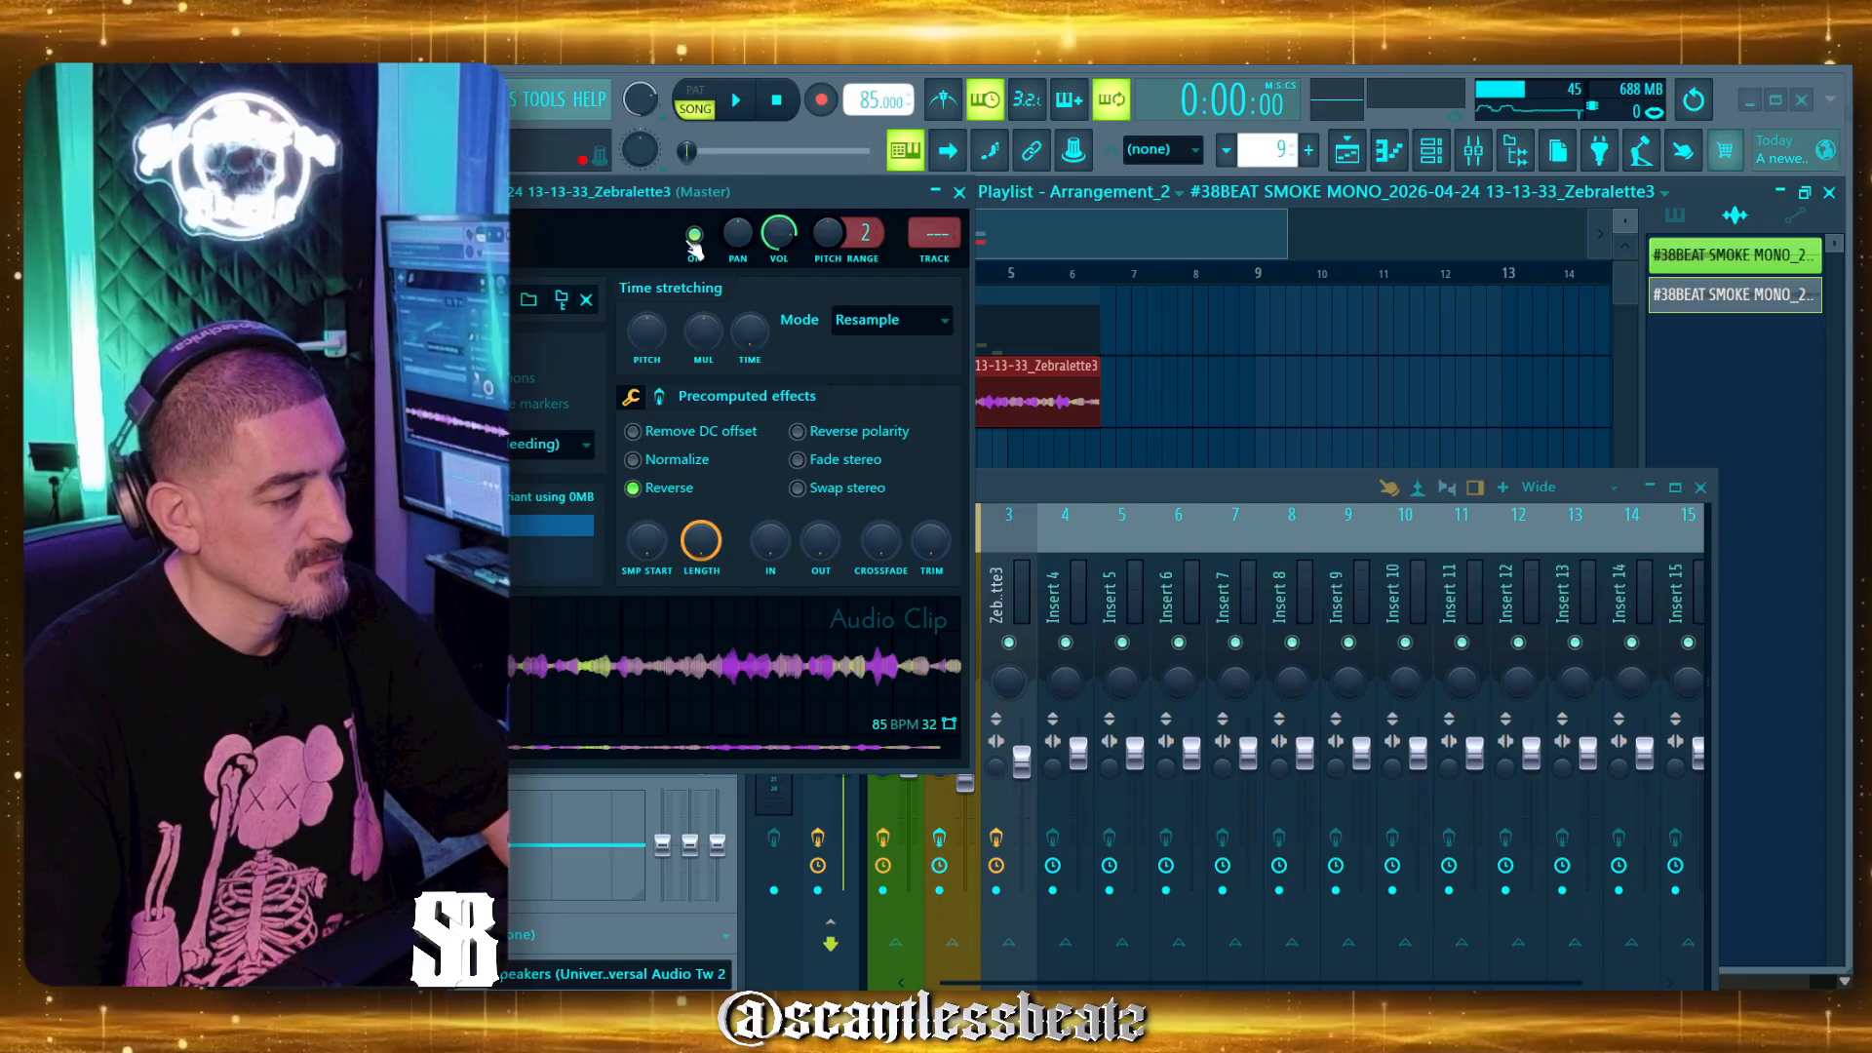
drag(698, 200, 789, 595)
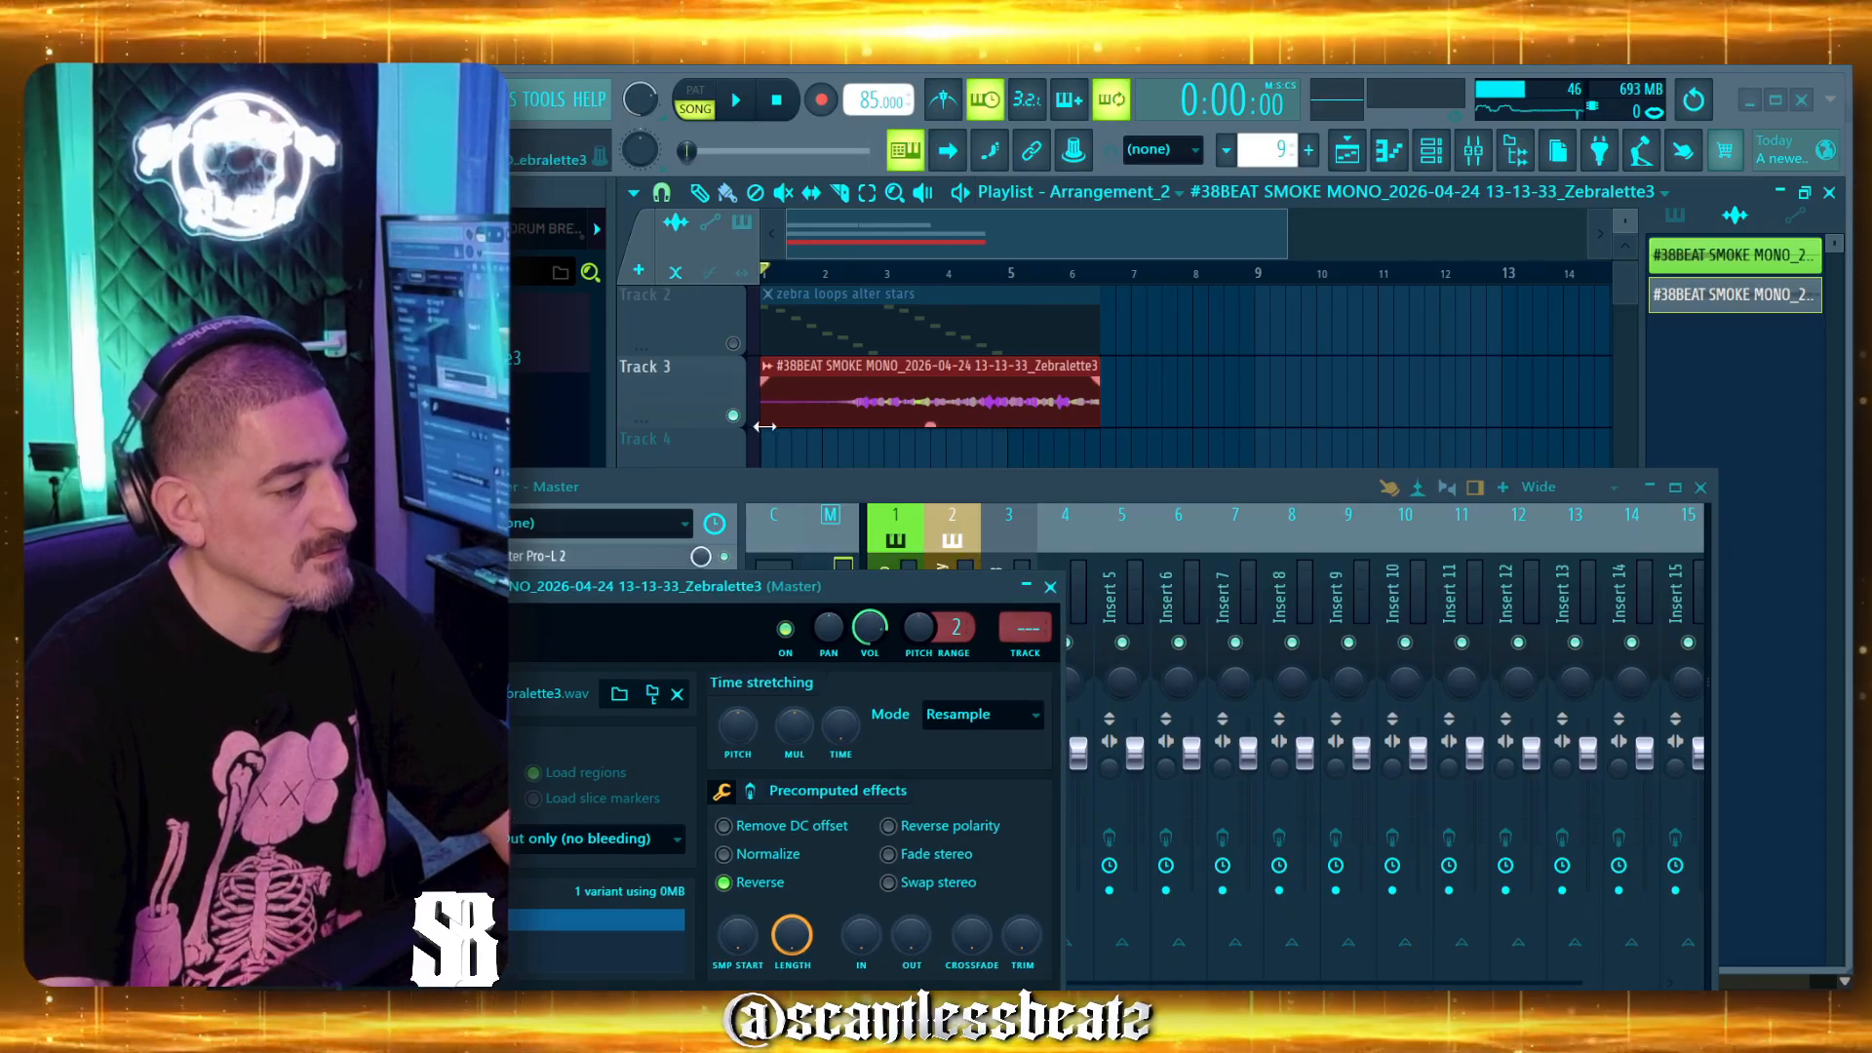
Trim the quiet start of the reversed clip on Track 3, align it to bar 1 and play it back.
drag(891, 408, 778, 410)
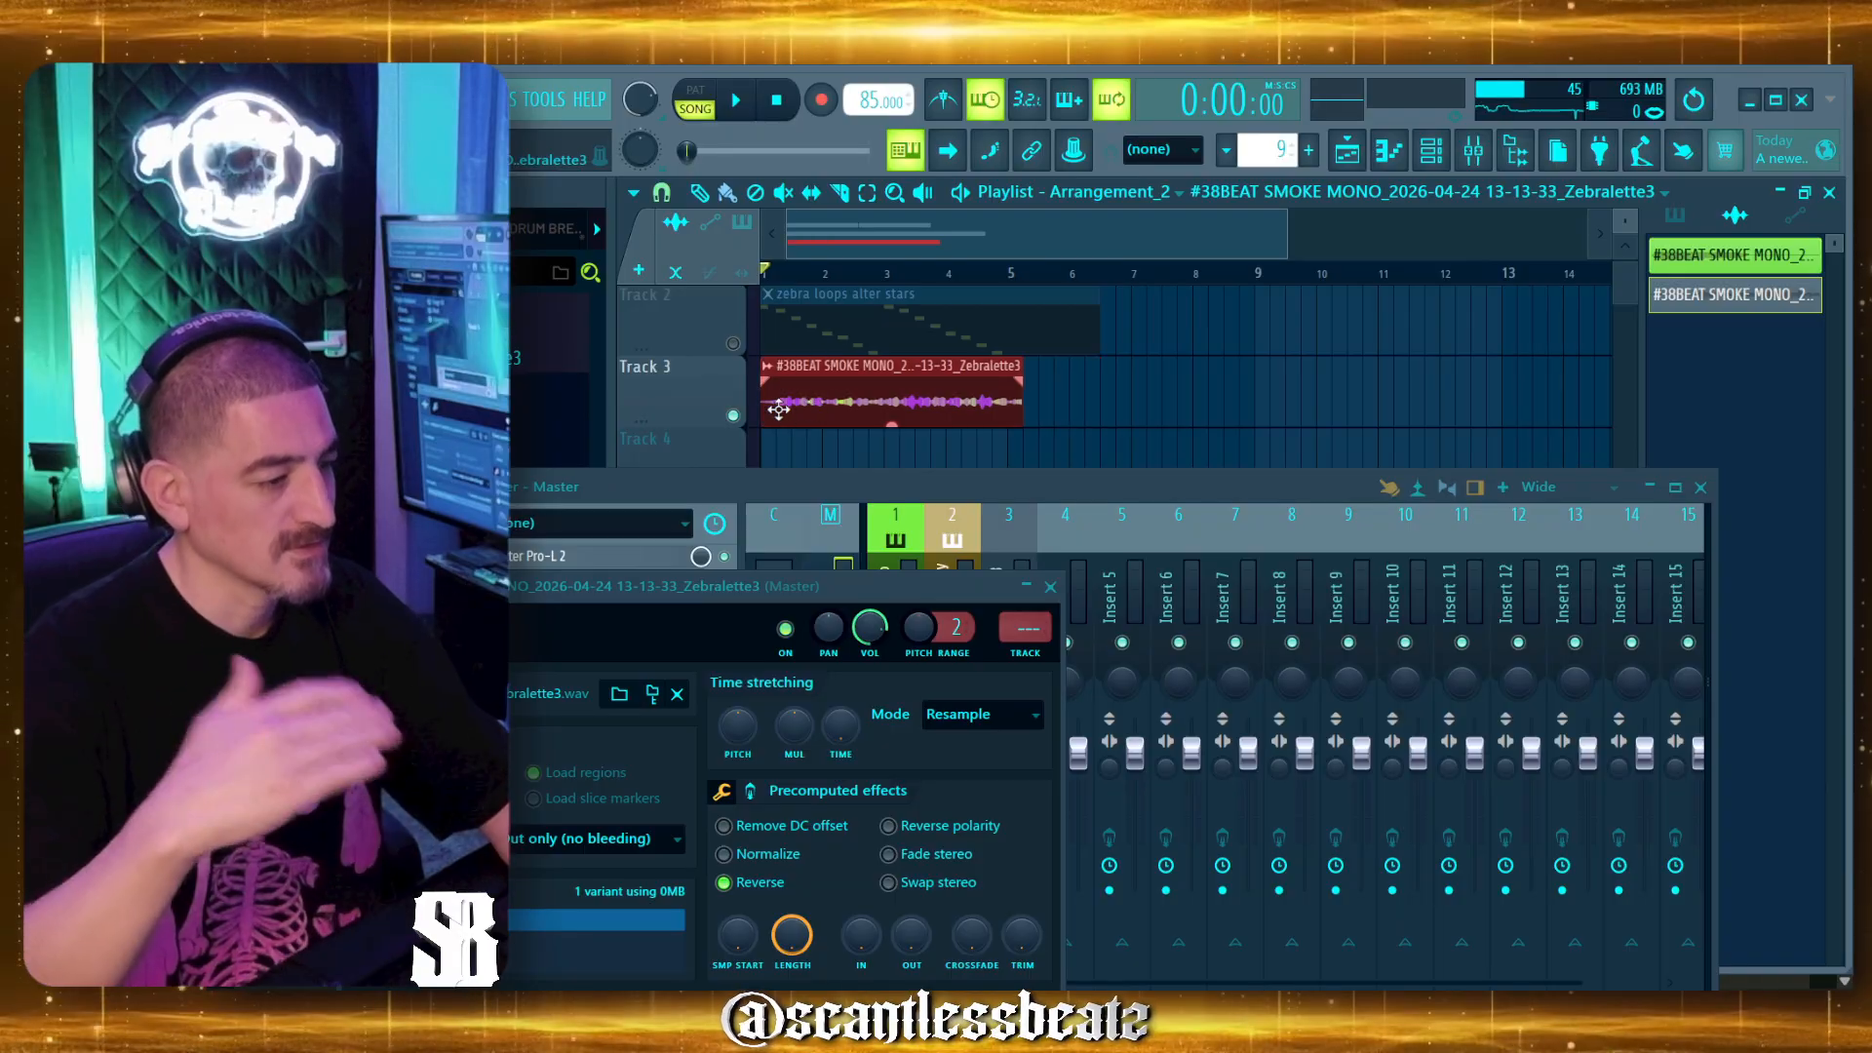
scroll(770, 273, up, 4)
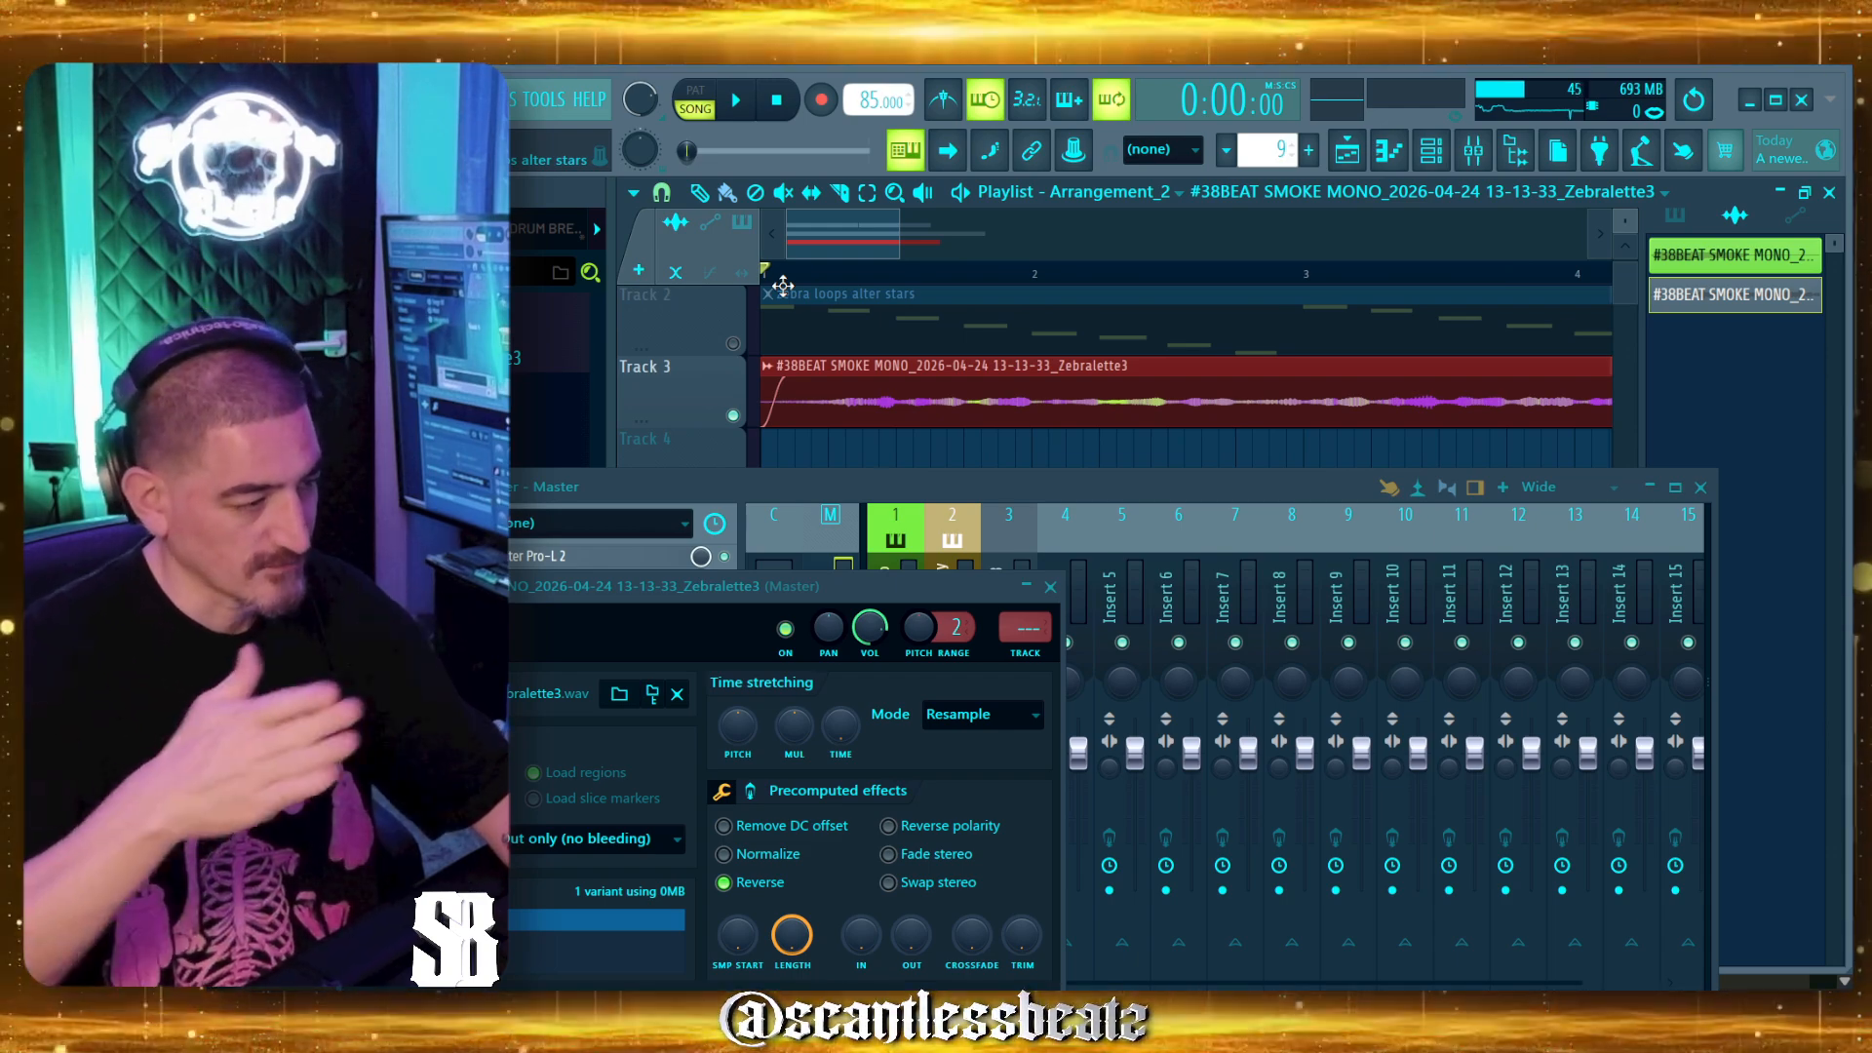
key(space)
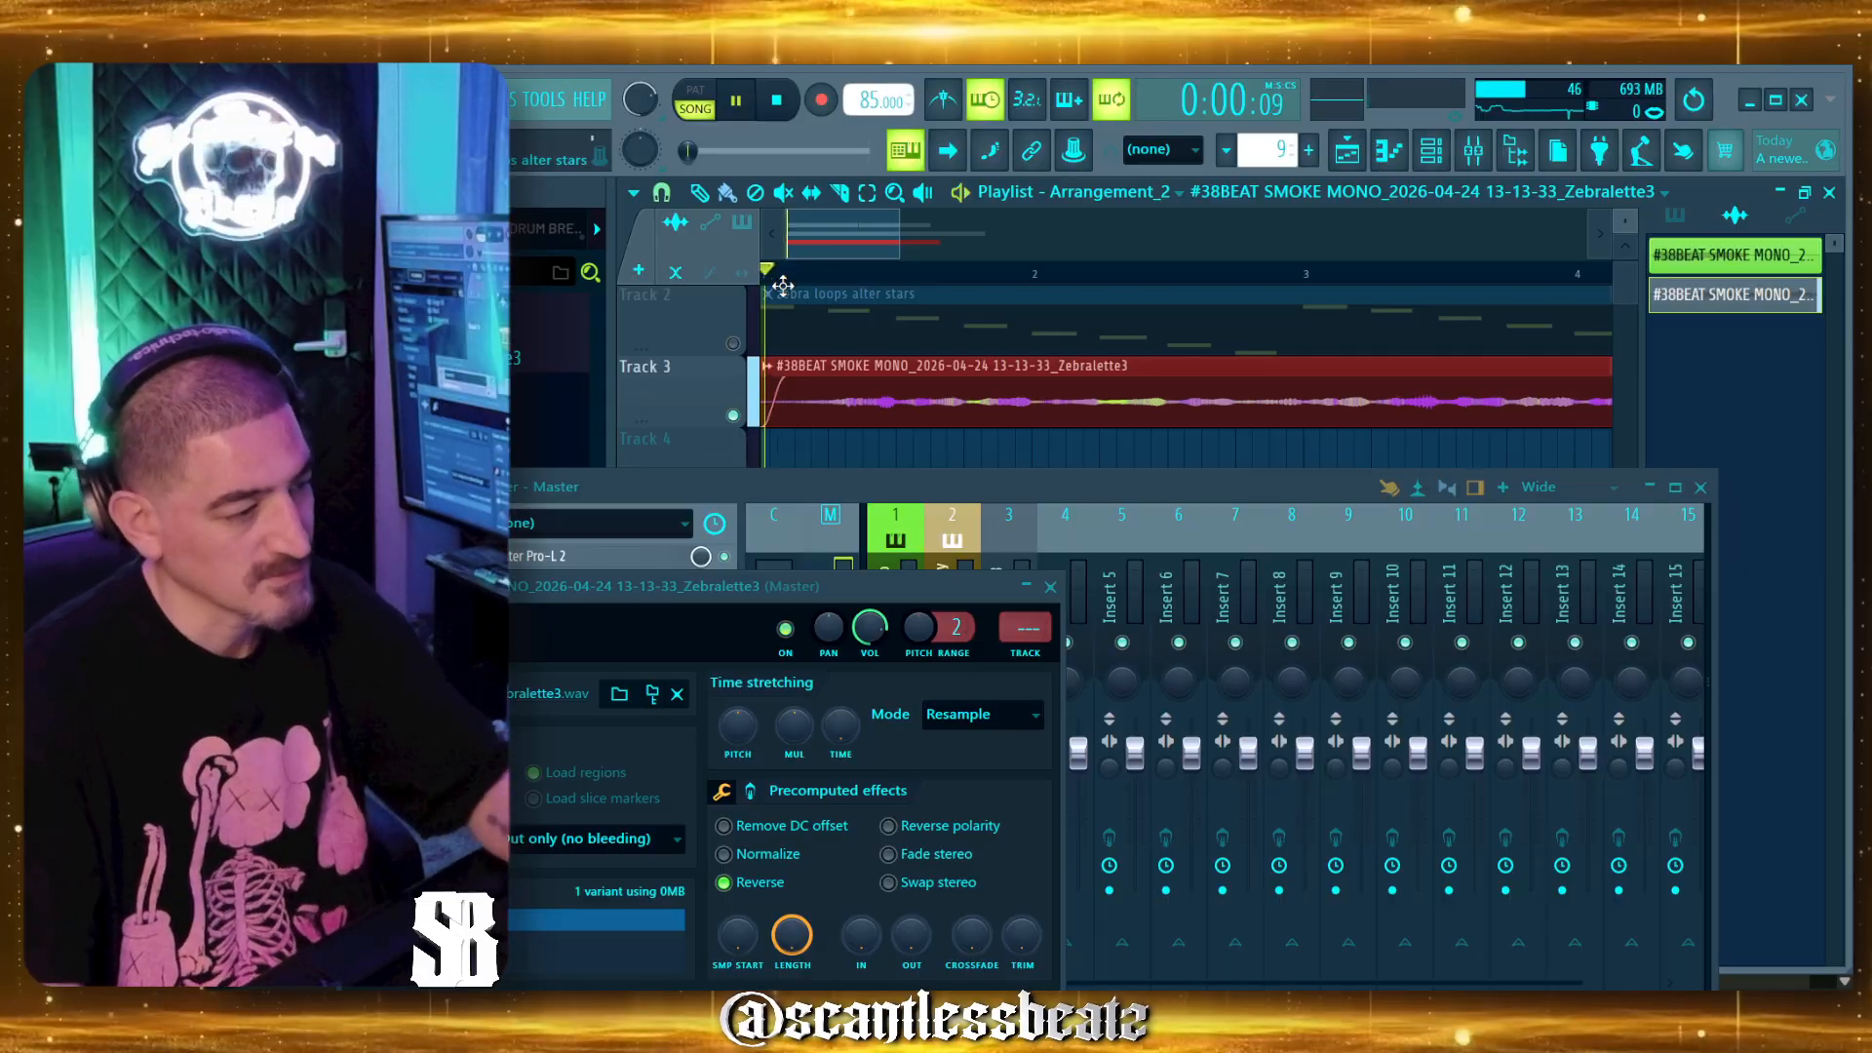
scroll(783, 285, down, 1)
scroll(780, 287, down, 2)
scroll(790, 280, down, 2)
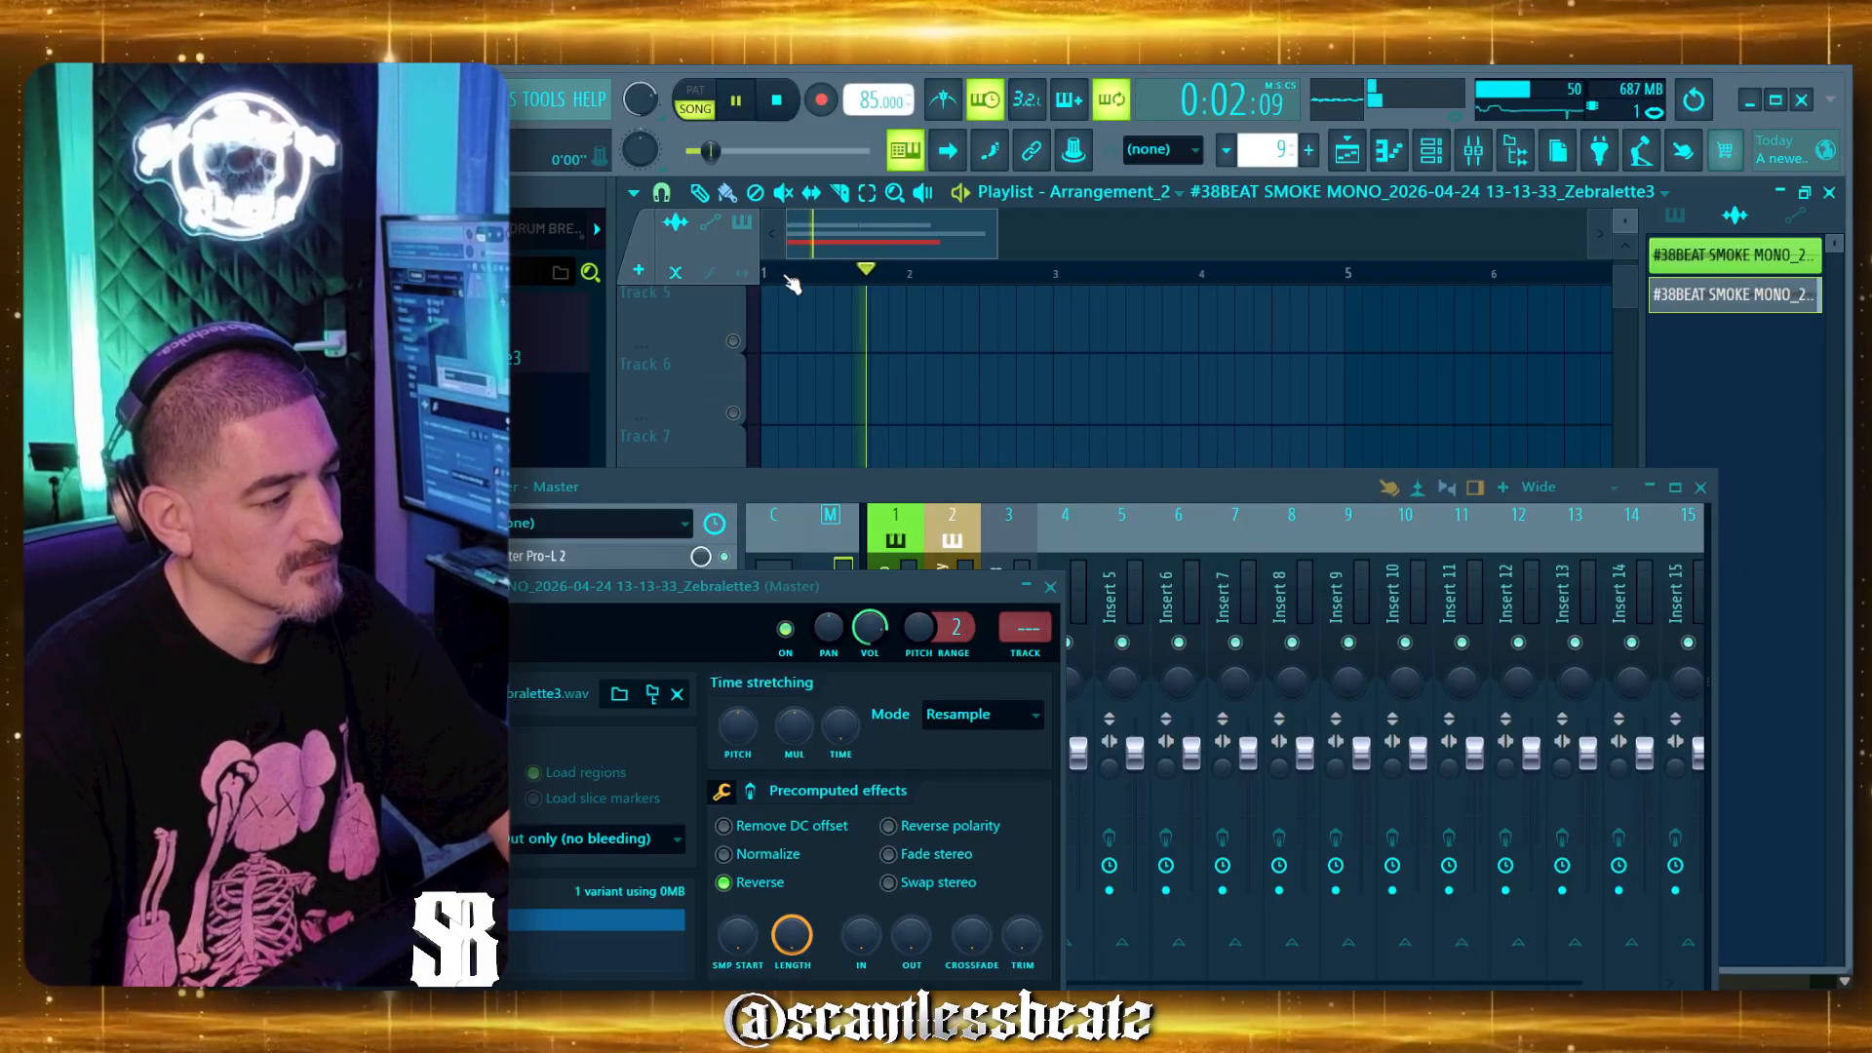
scroll(813, 357, up, 2)
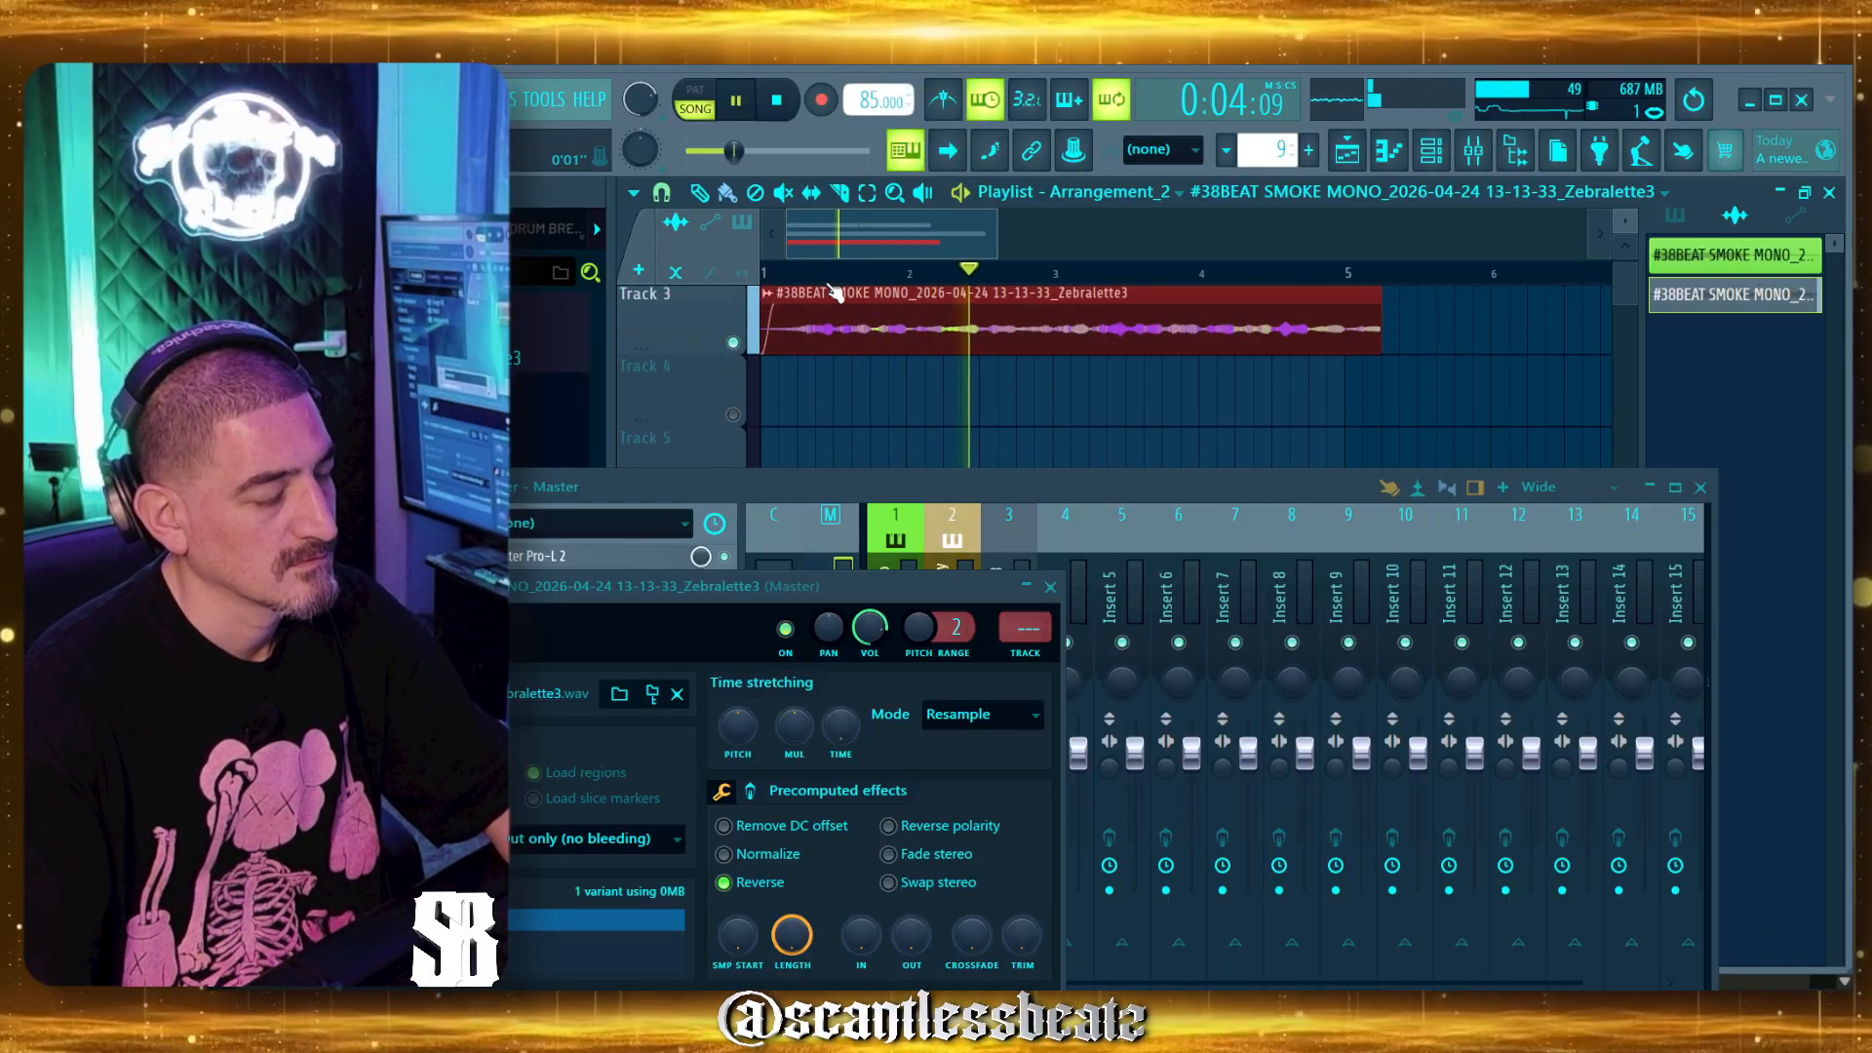
Shift the reversed clip's audio slightly earlier so the clip spans bar 1 to bar 5, and play it.
drag(766, 343, 837, 337)
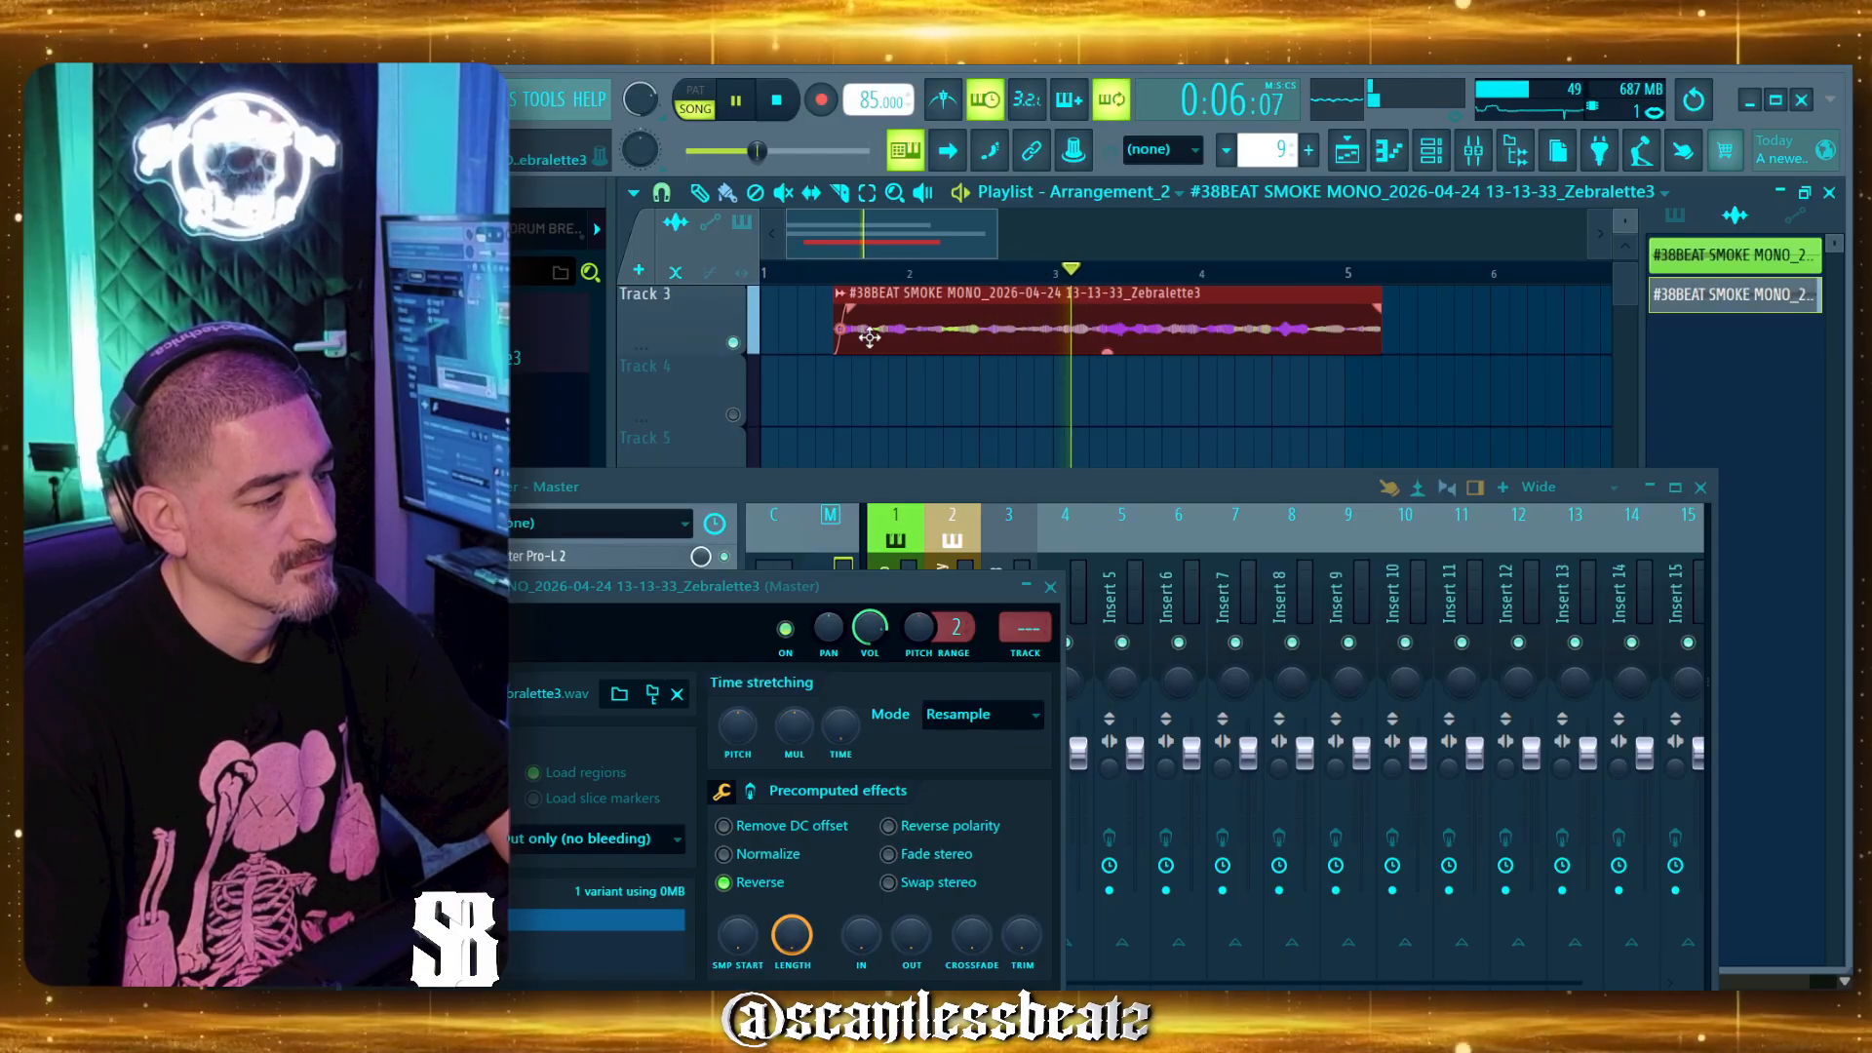
key(space)
drag(1248, 330, 1226, 333)
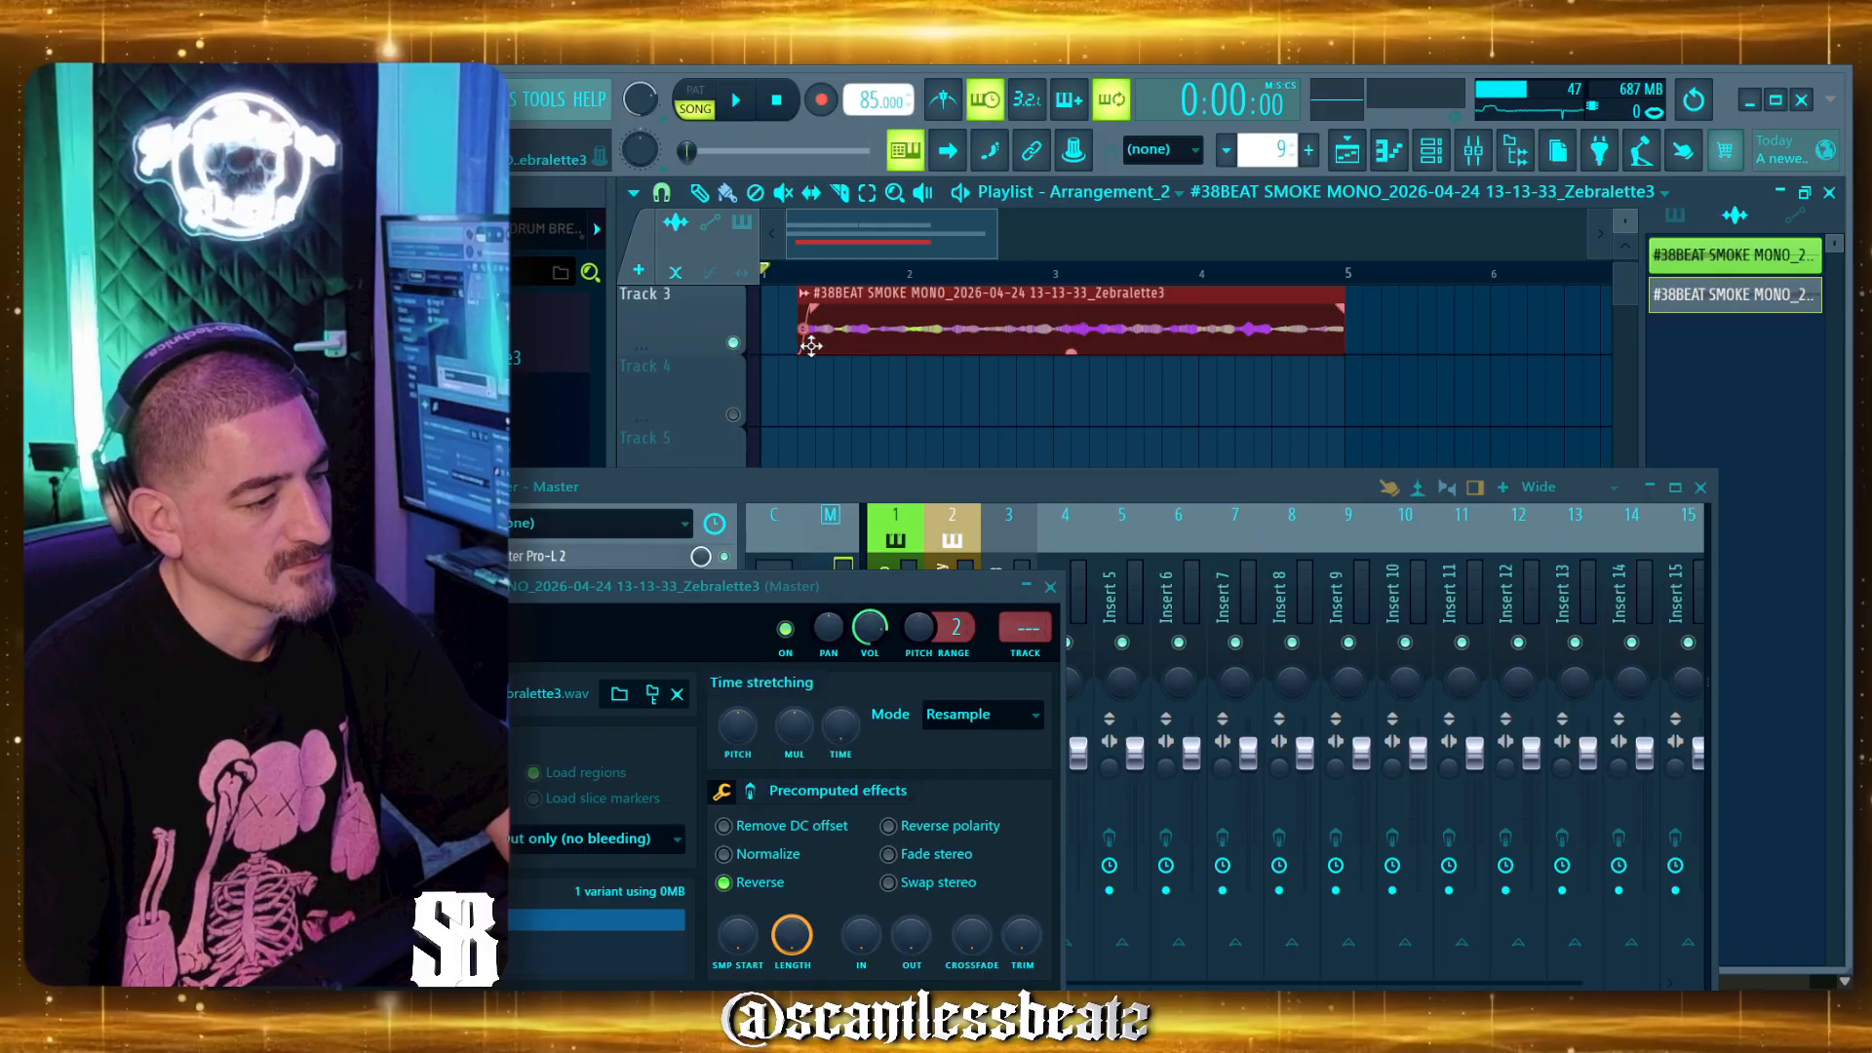
drag(800, 348, 720, 345)
key(space)
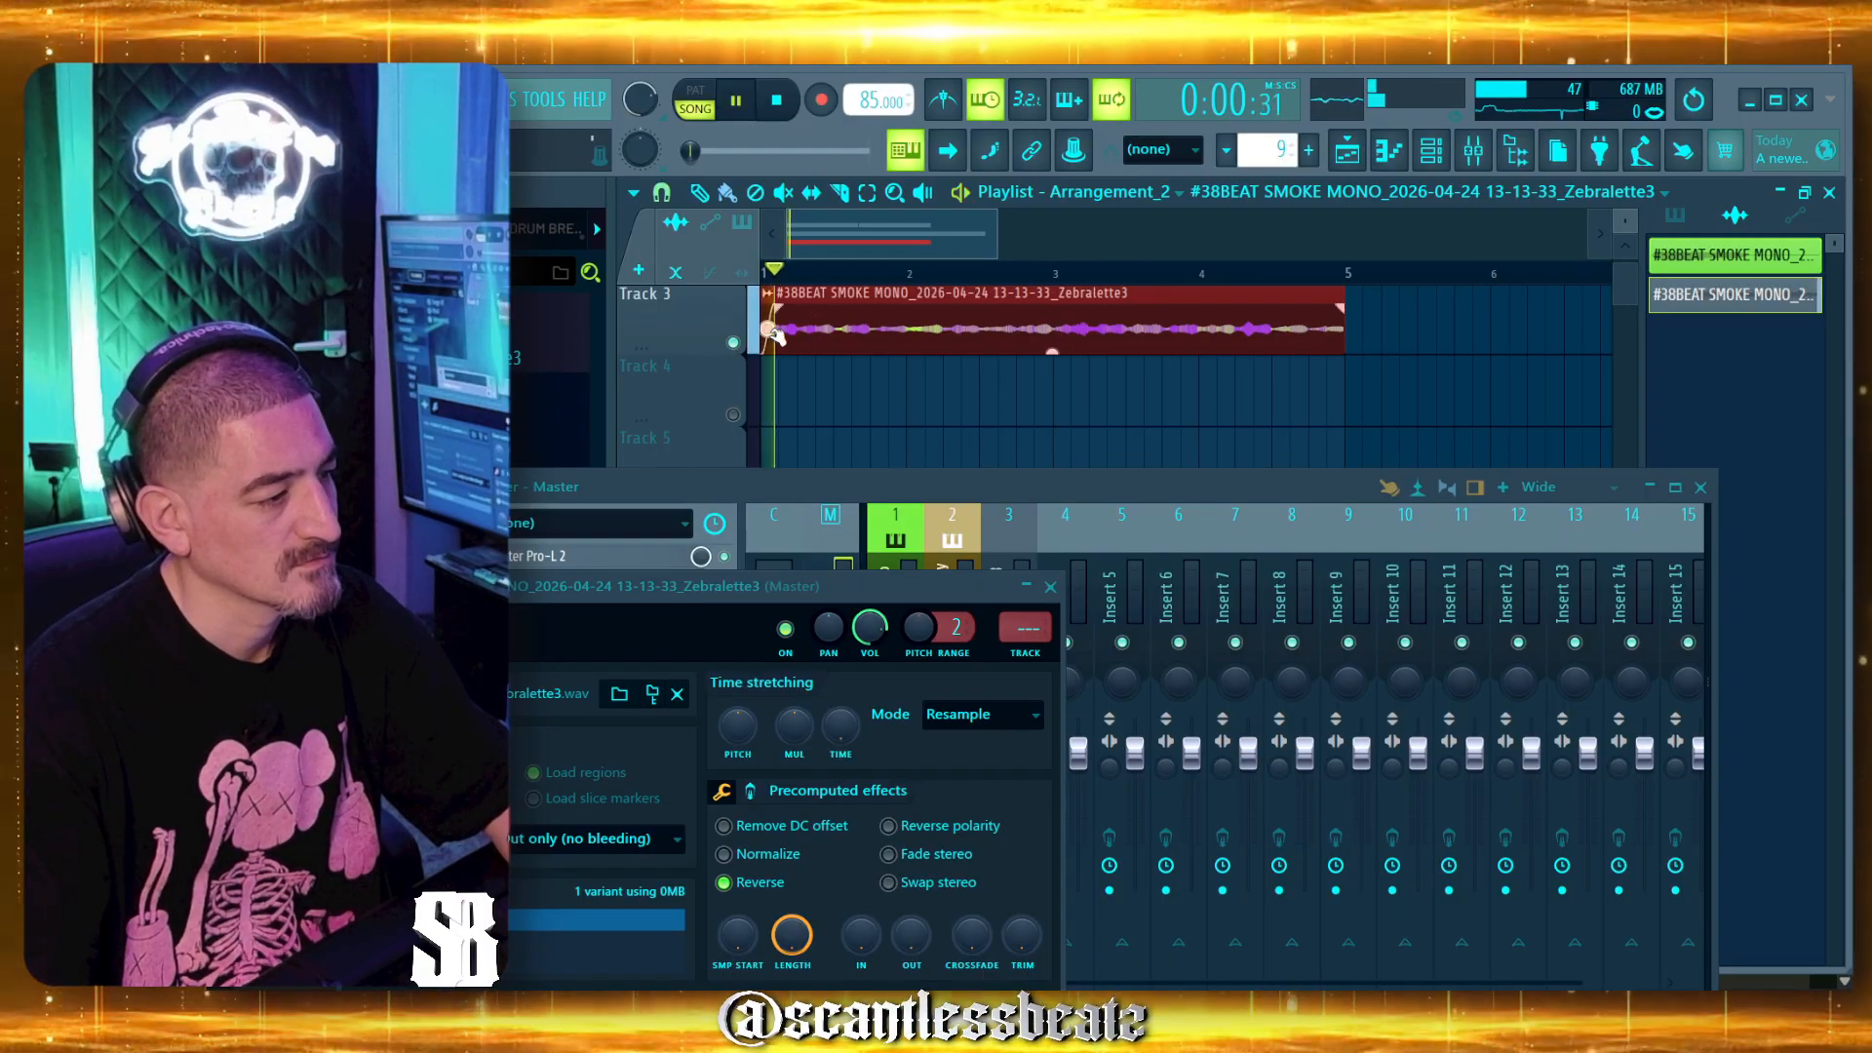
Check the start and end of the reversed clip during playback, and enable Cut itself for it.
scroll(924, 239, up, 3)
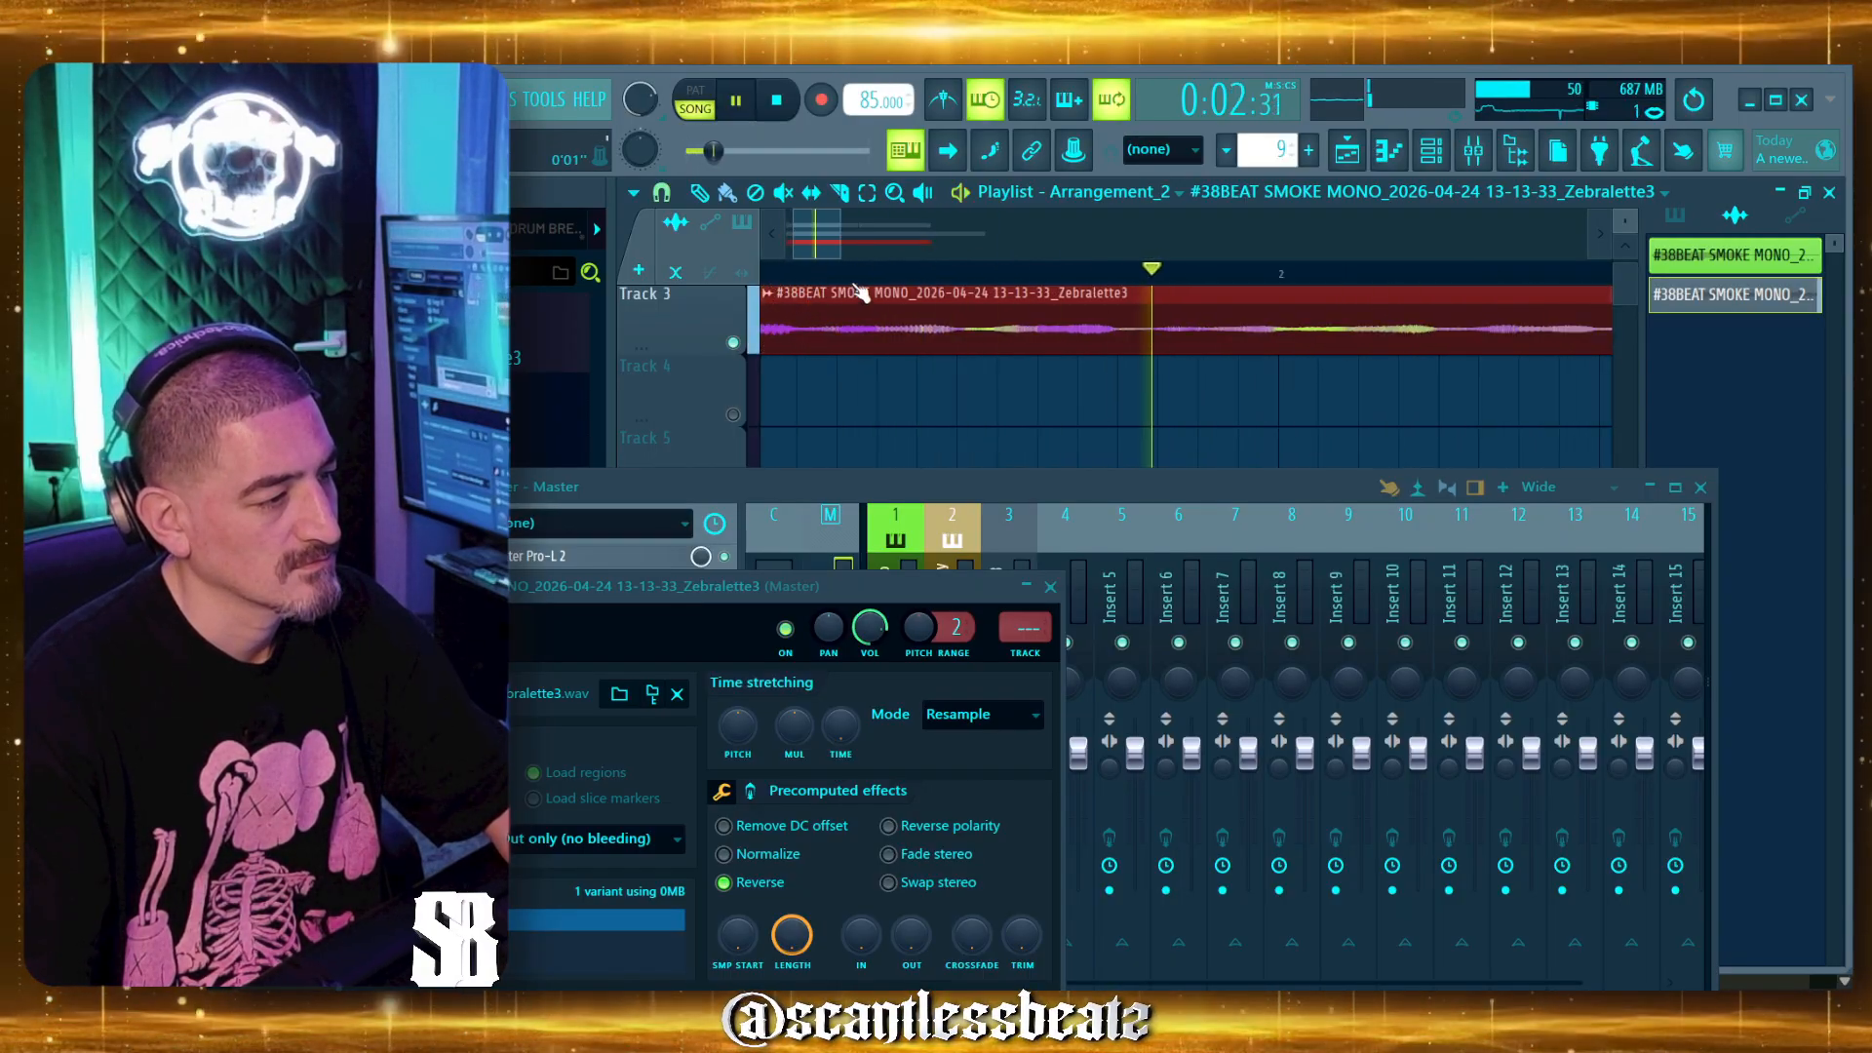
scroll(862, 224, up, 2)
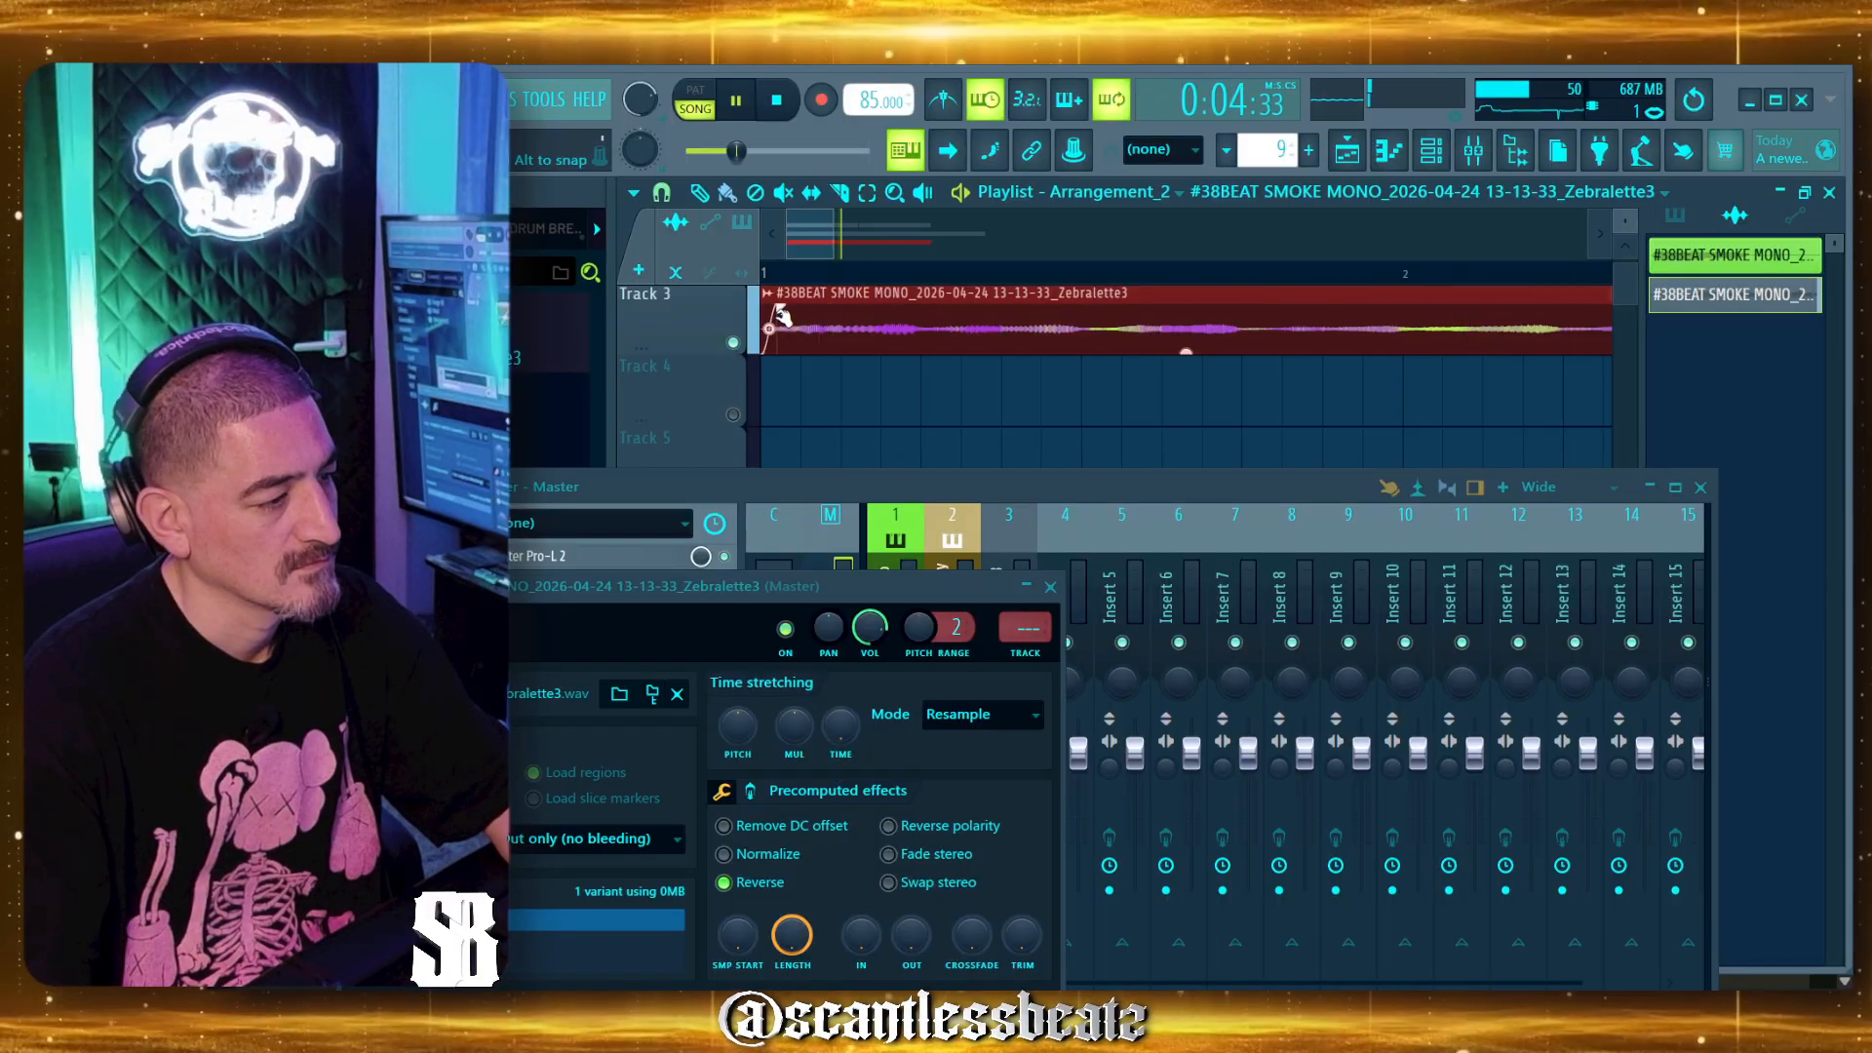
scroll(805, 283, down, 5)
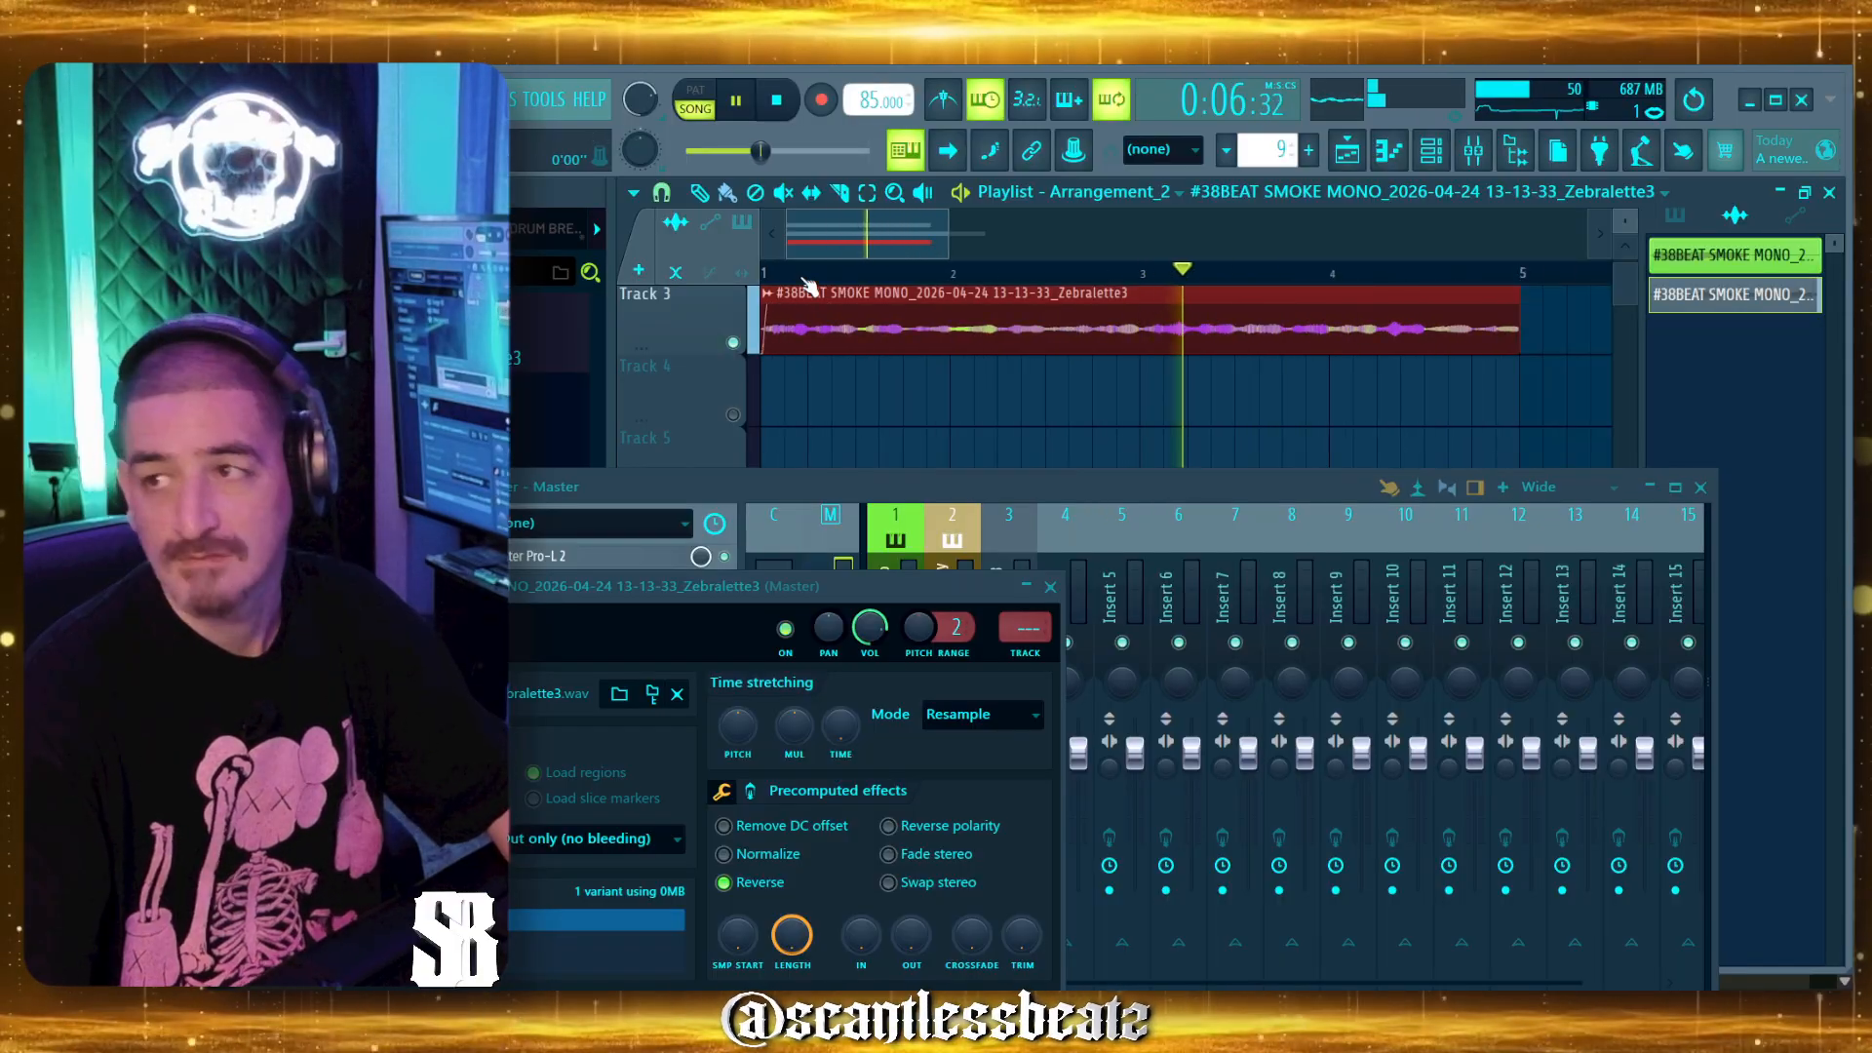
scroll(1257, 284, up, 3)
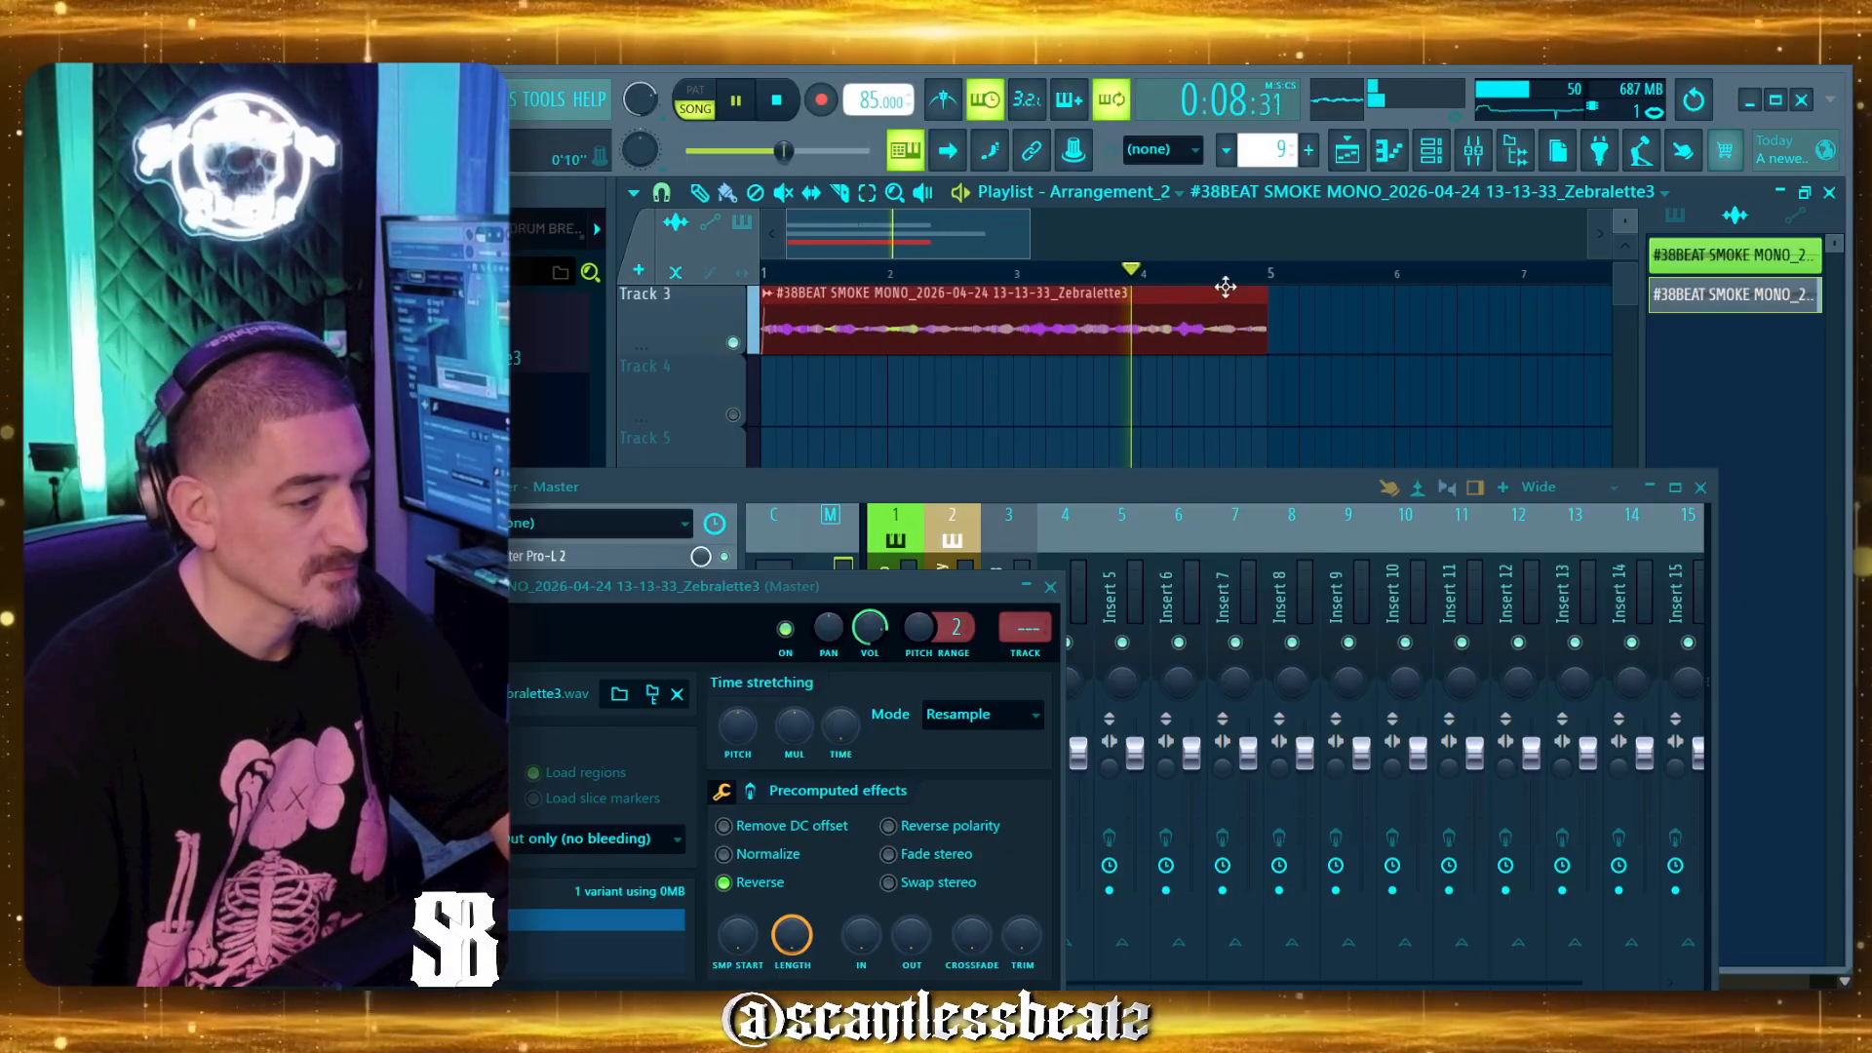
scroll(1277, 293, up, 2)
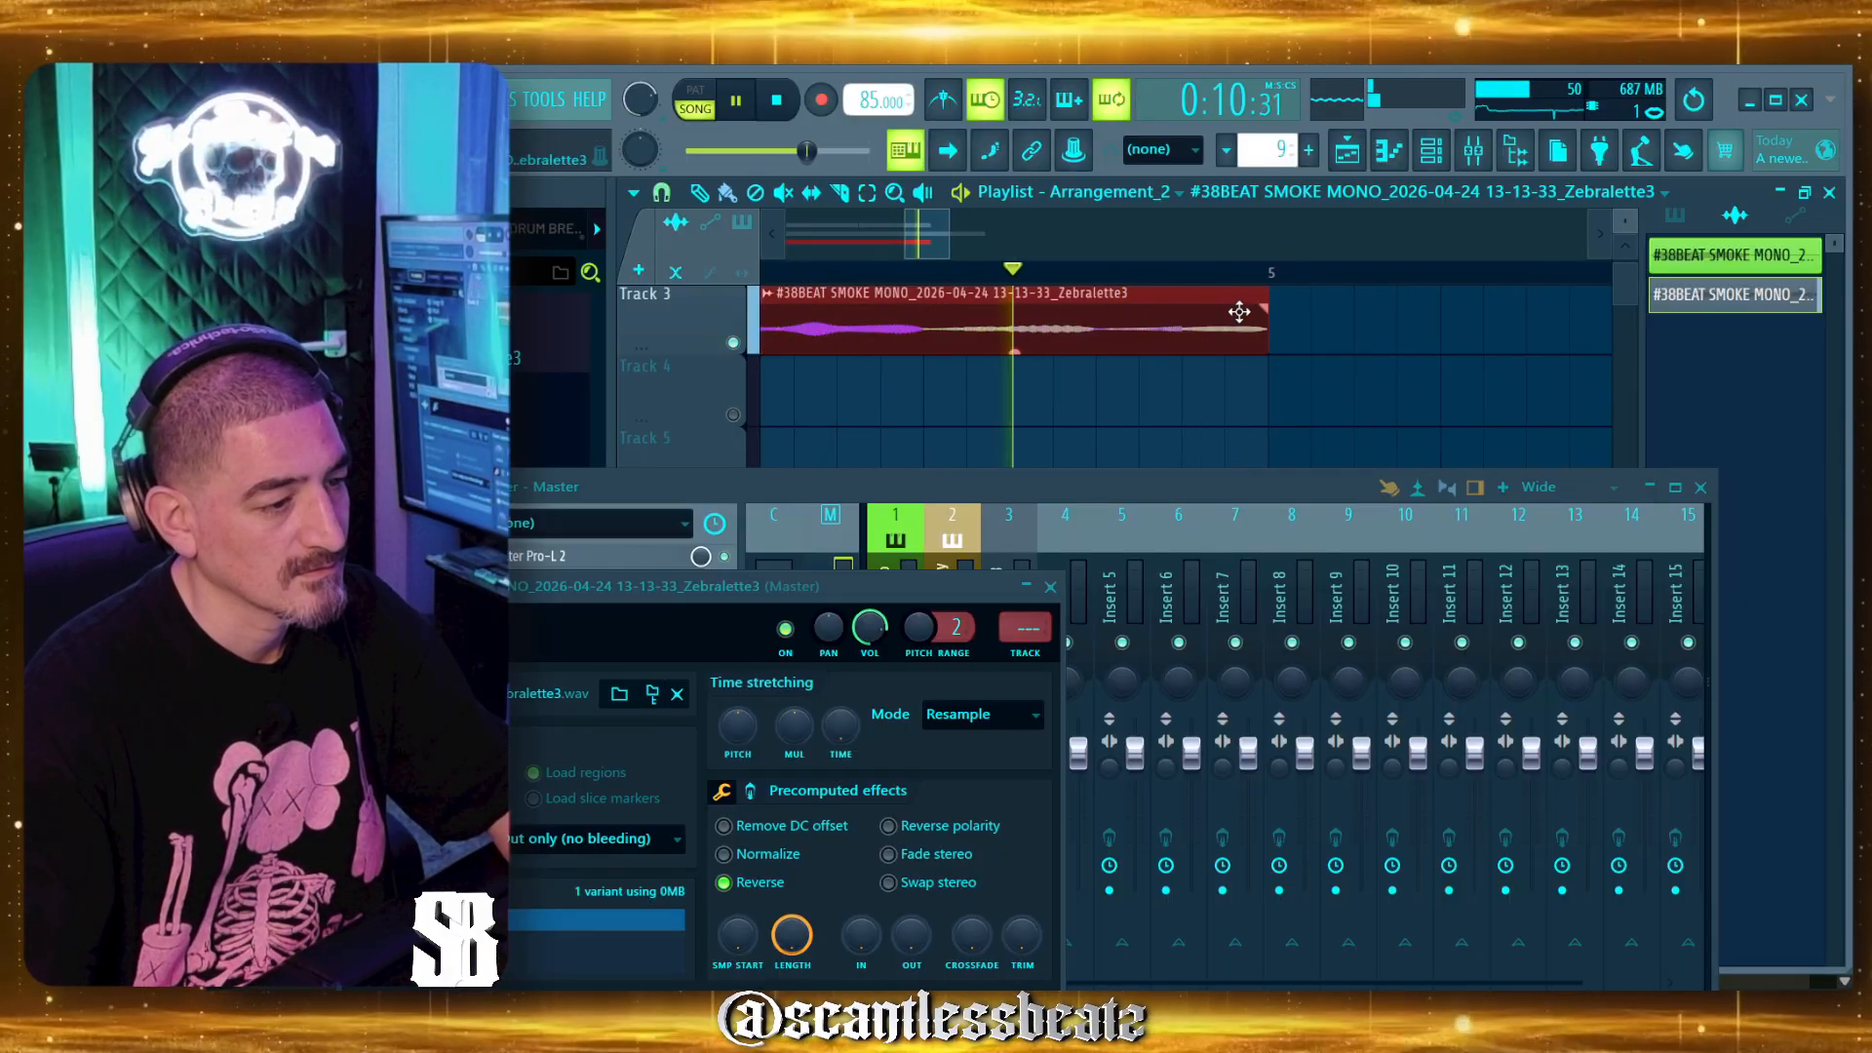
right_click(1692, 299)
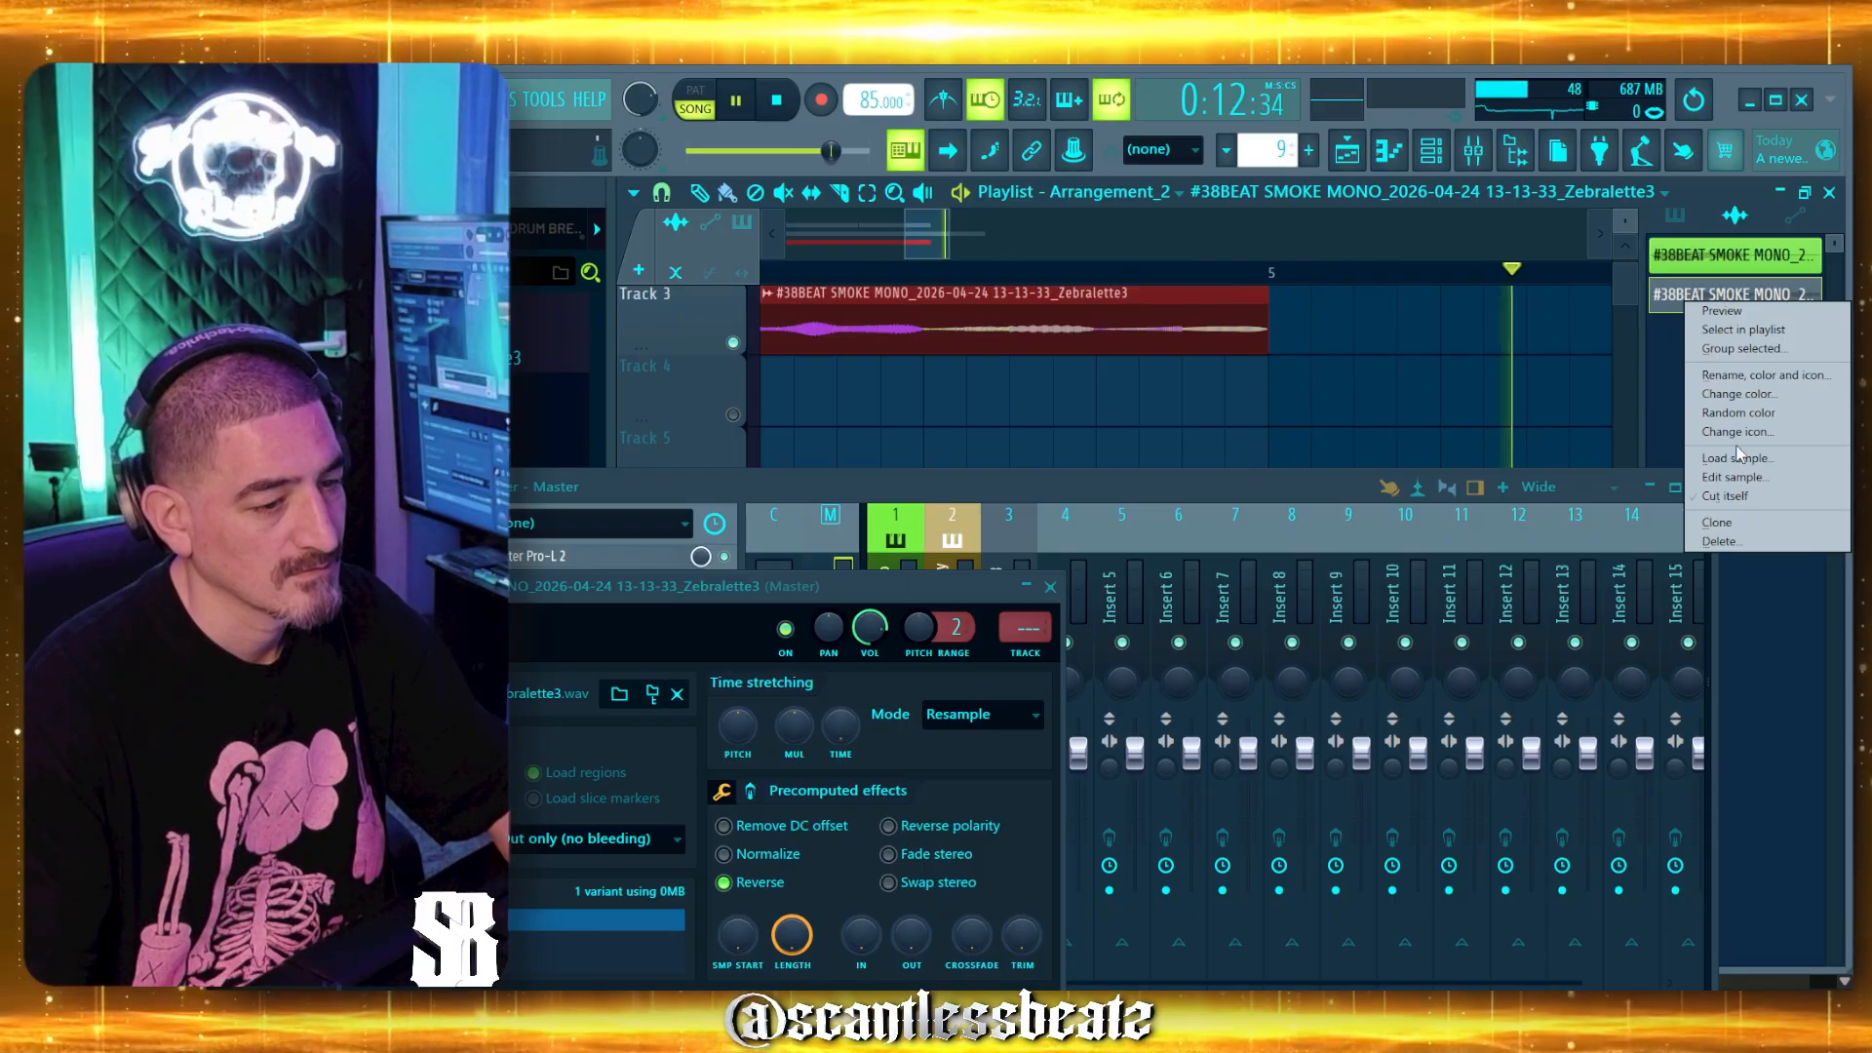
click(1730, 496)
key(space)
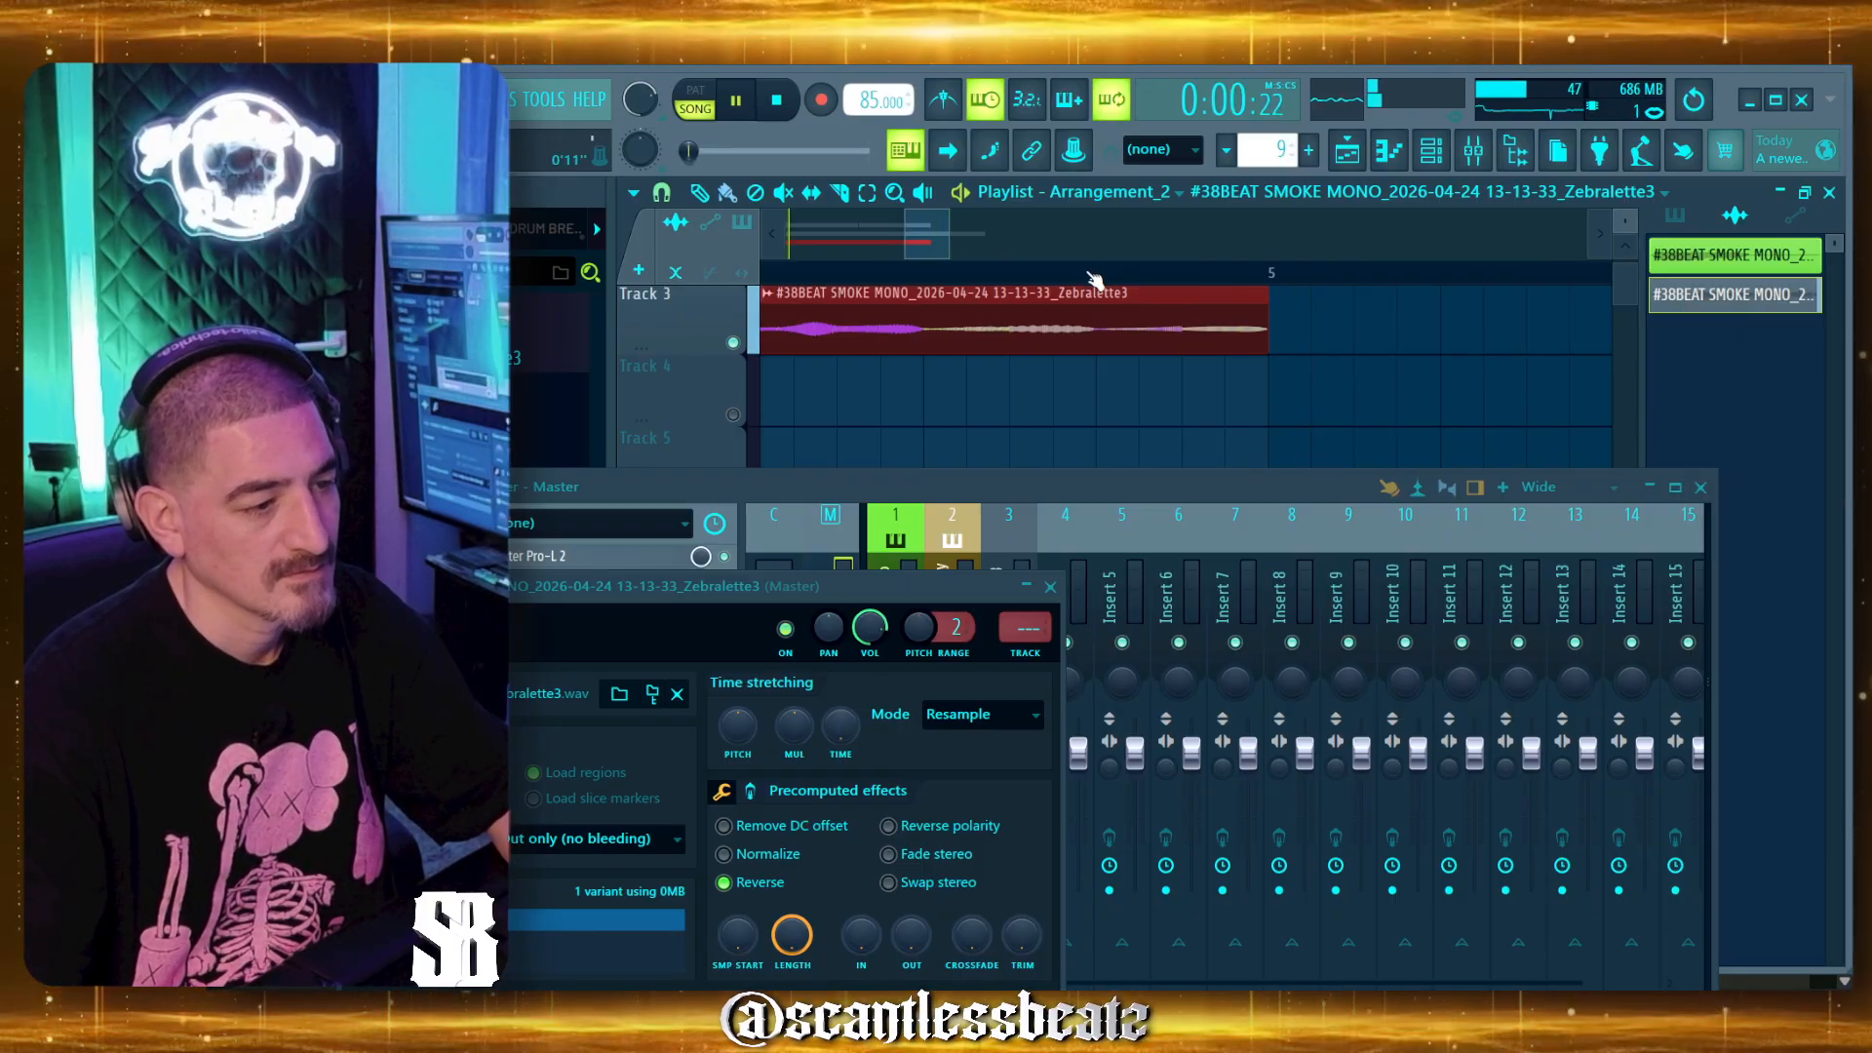
Shorten the zebra loops alter stars clip to end at bar 5, and show the reversed clip's miscellaneous channel settings.
scroll(1093, 277, down, 5)
scroll(1048, 349, up, 2)
drag(1219, 382, 1100, 381)
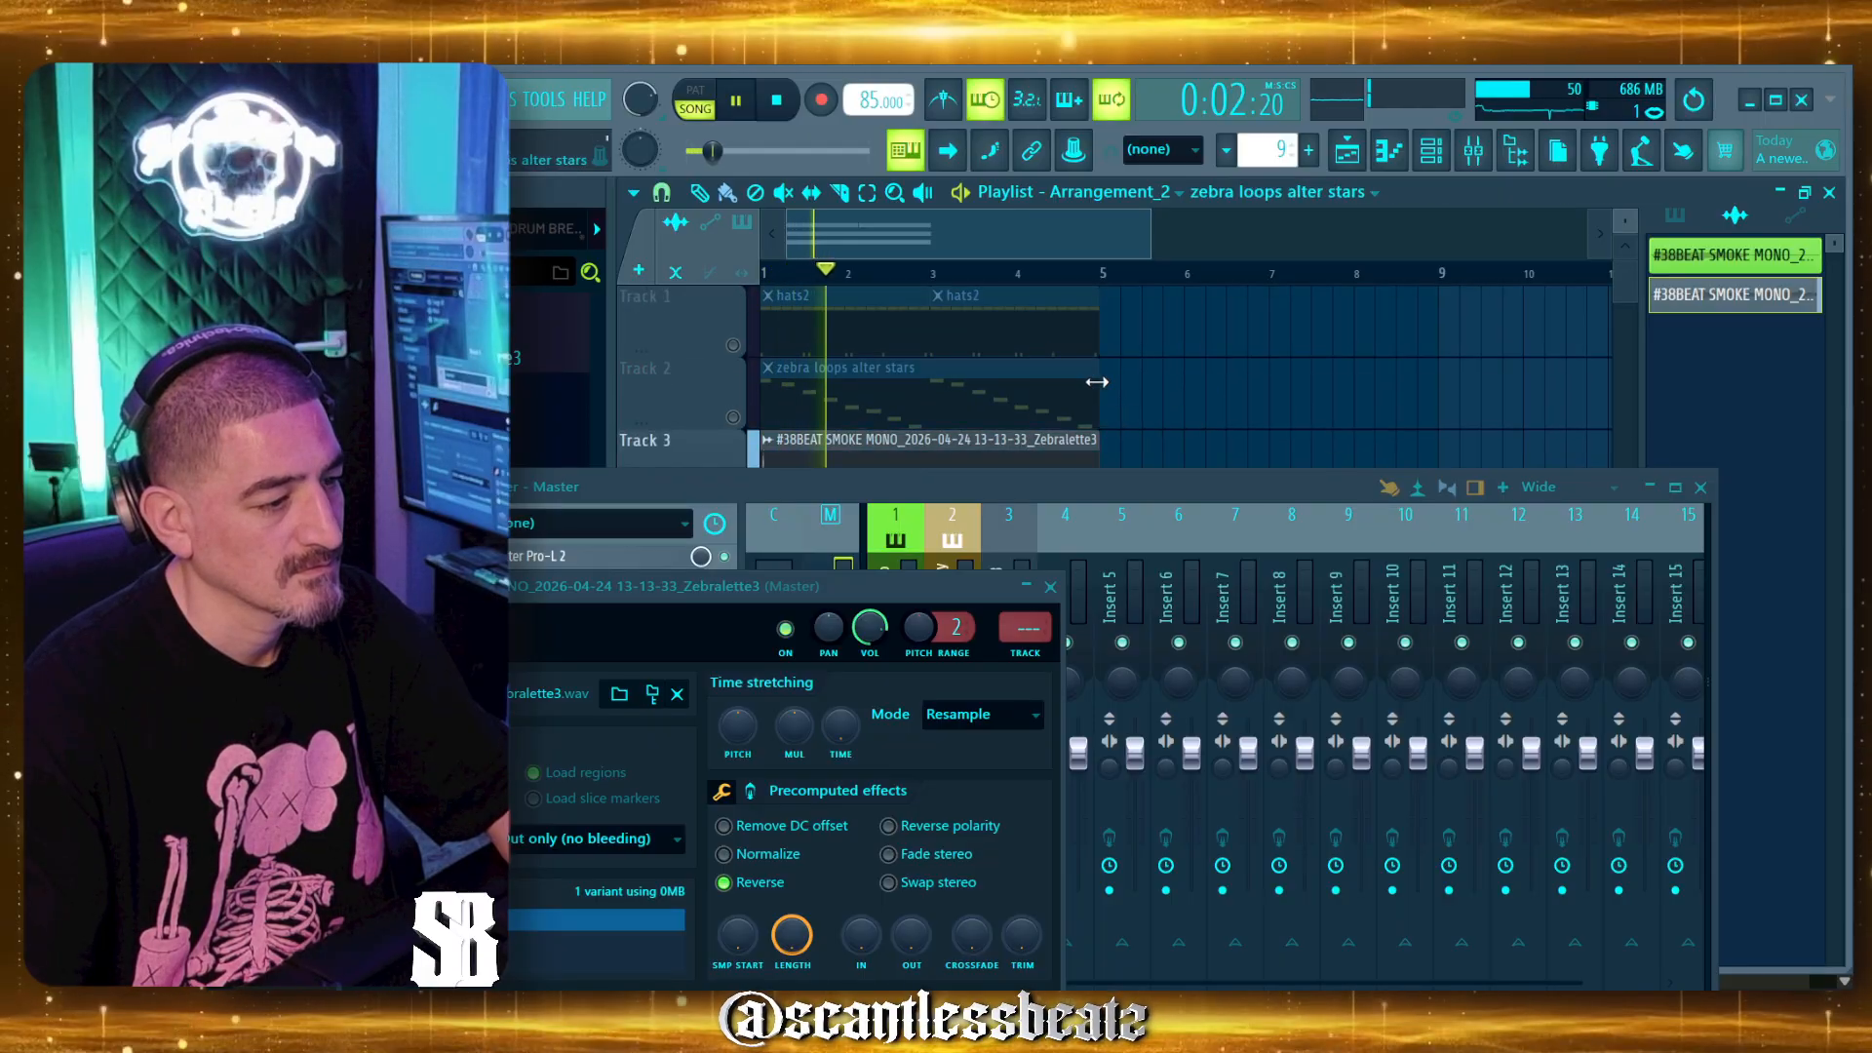
key(space)
scroll(828, 364, down, 2)
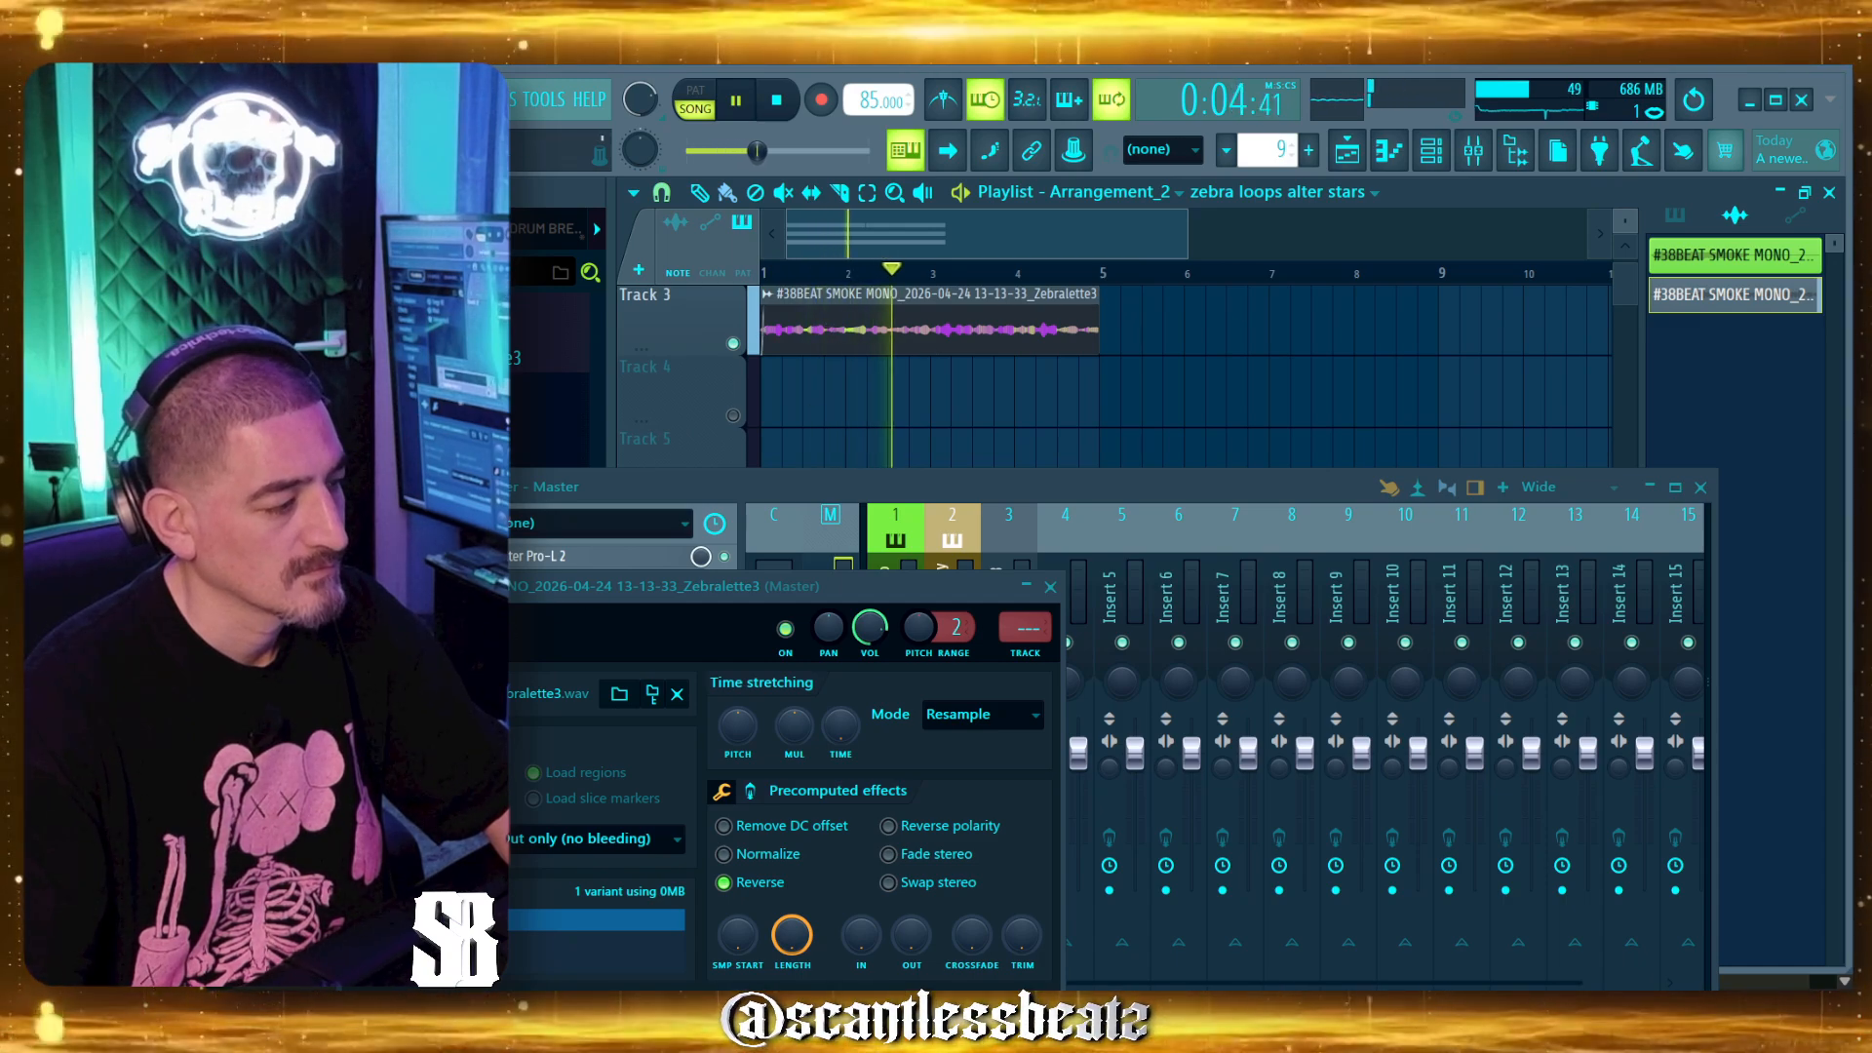
click(429, 629)
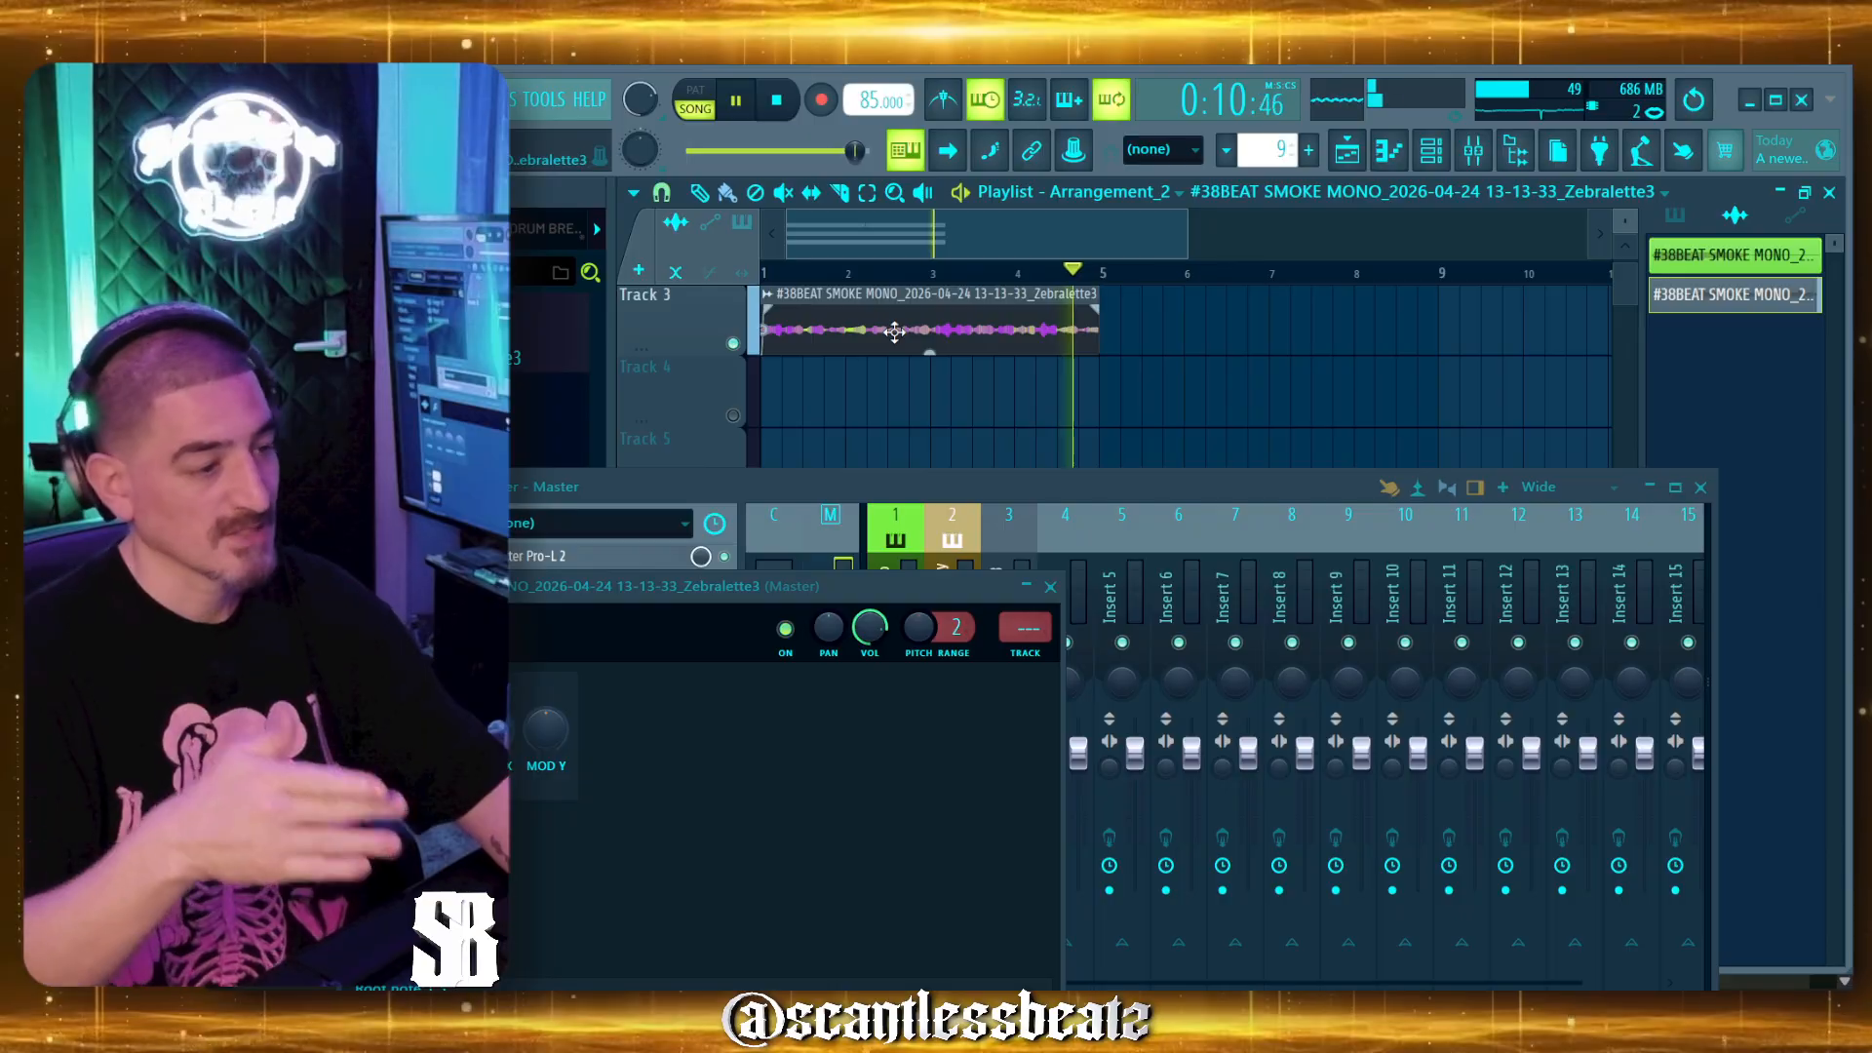
Rename the reversed Zebralette3 audio clip as "zebra".
right_click(1712, 308)
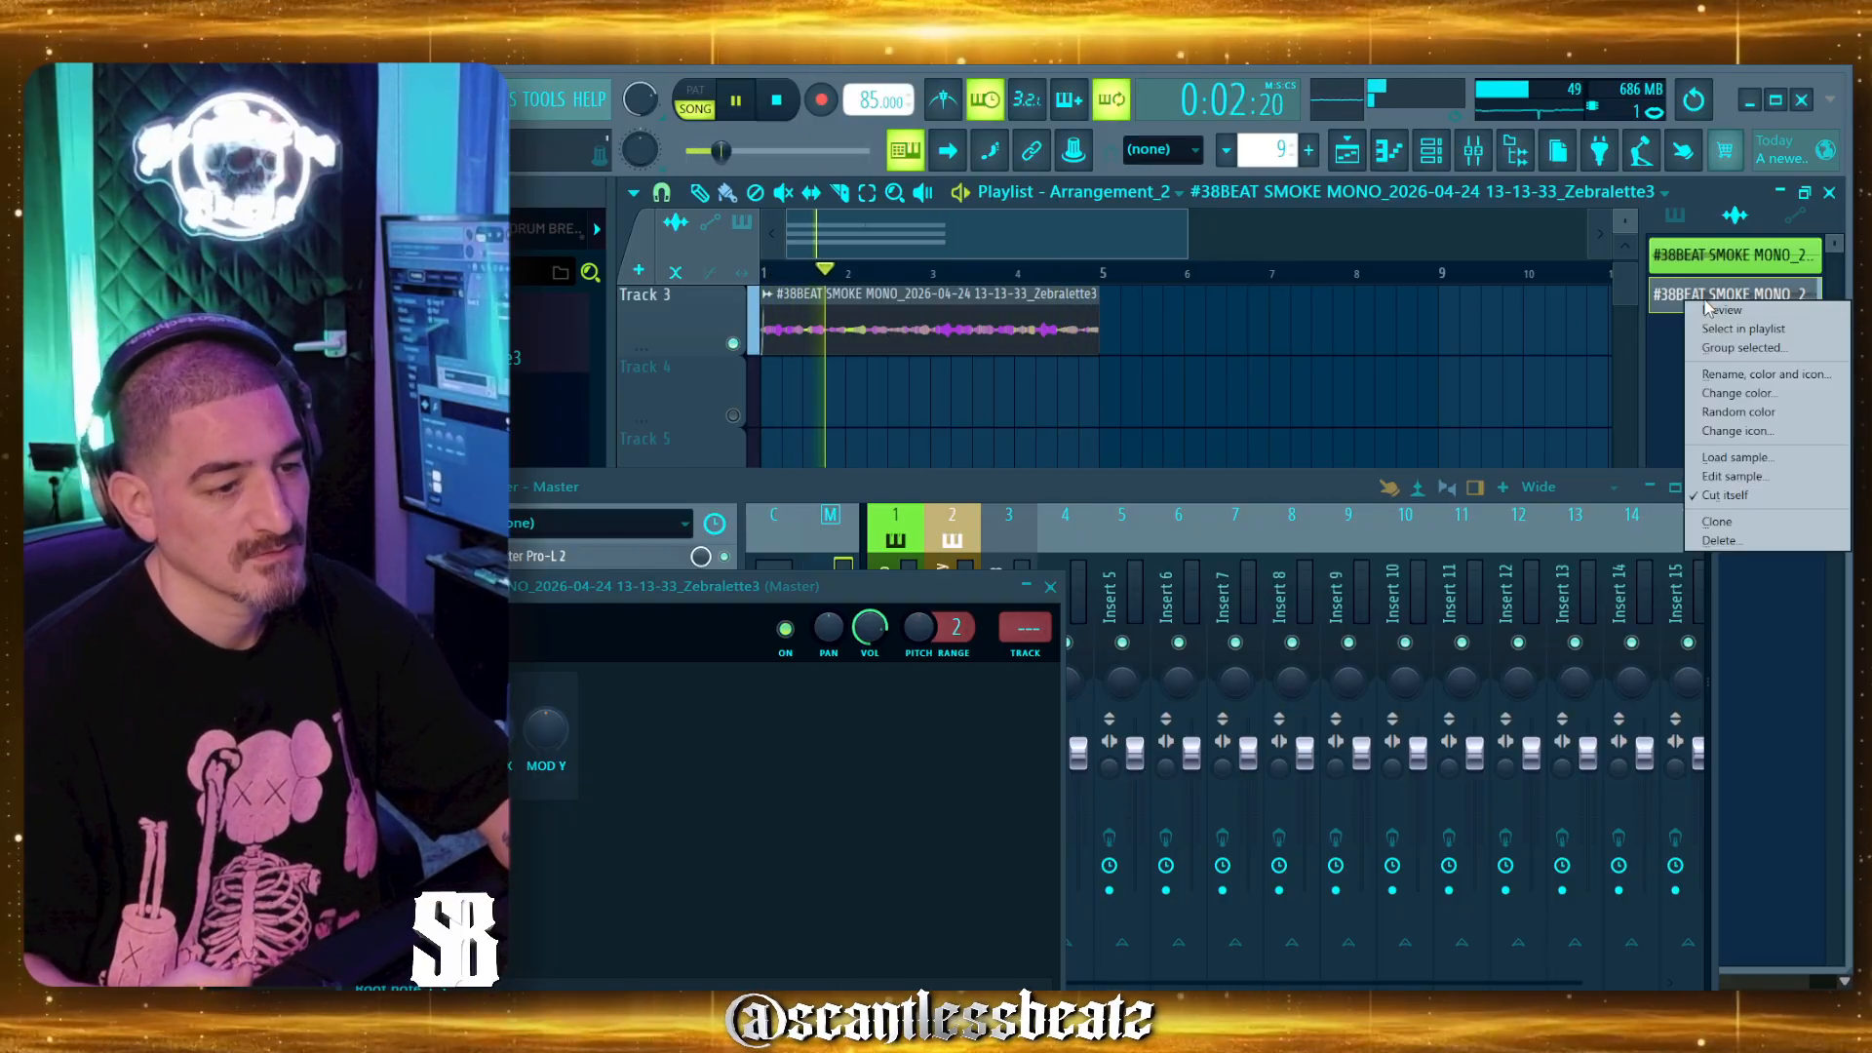
click(1723, 374)
text(Z)
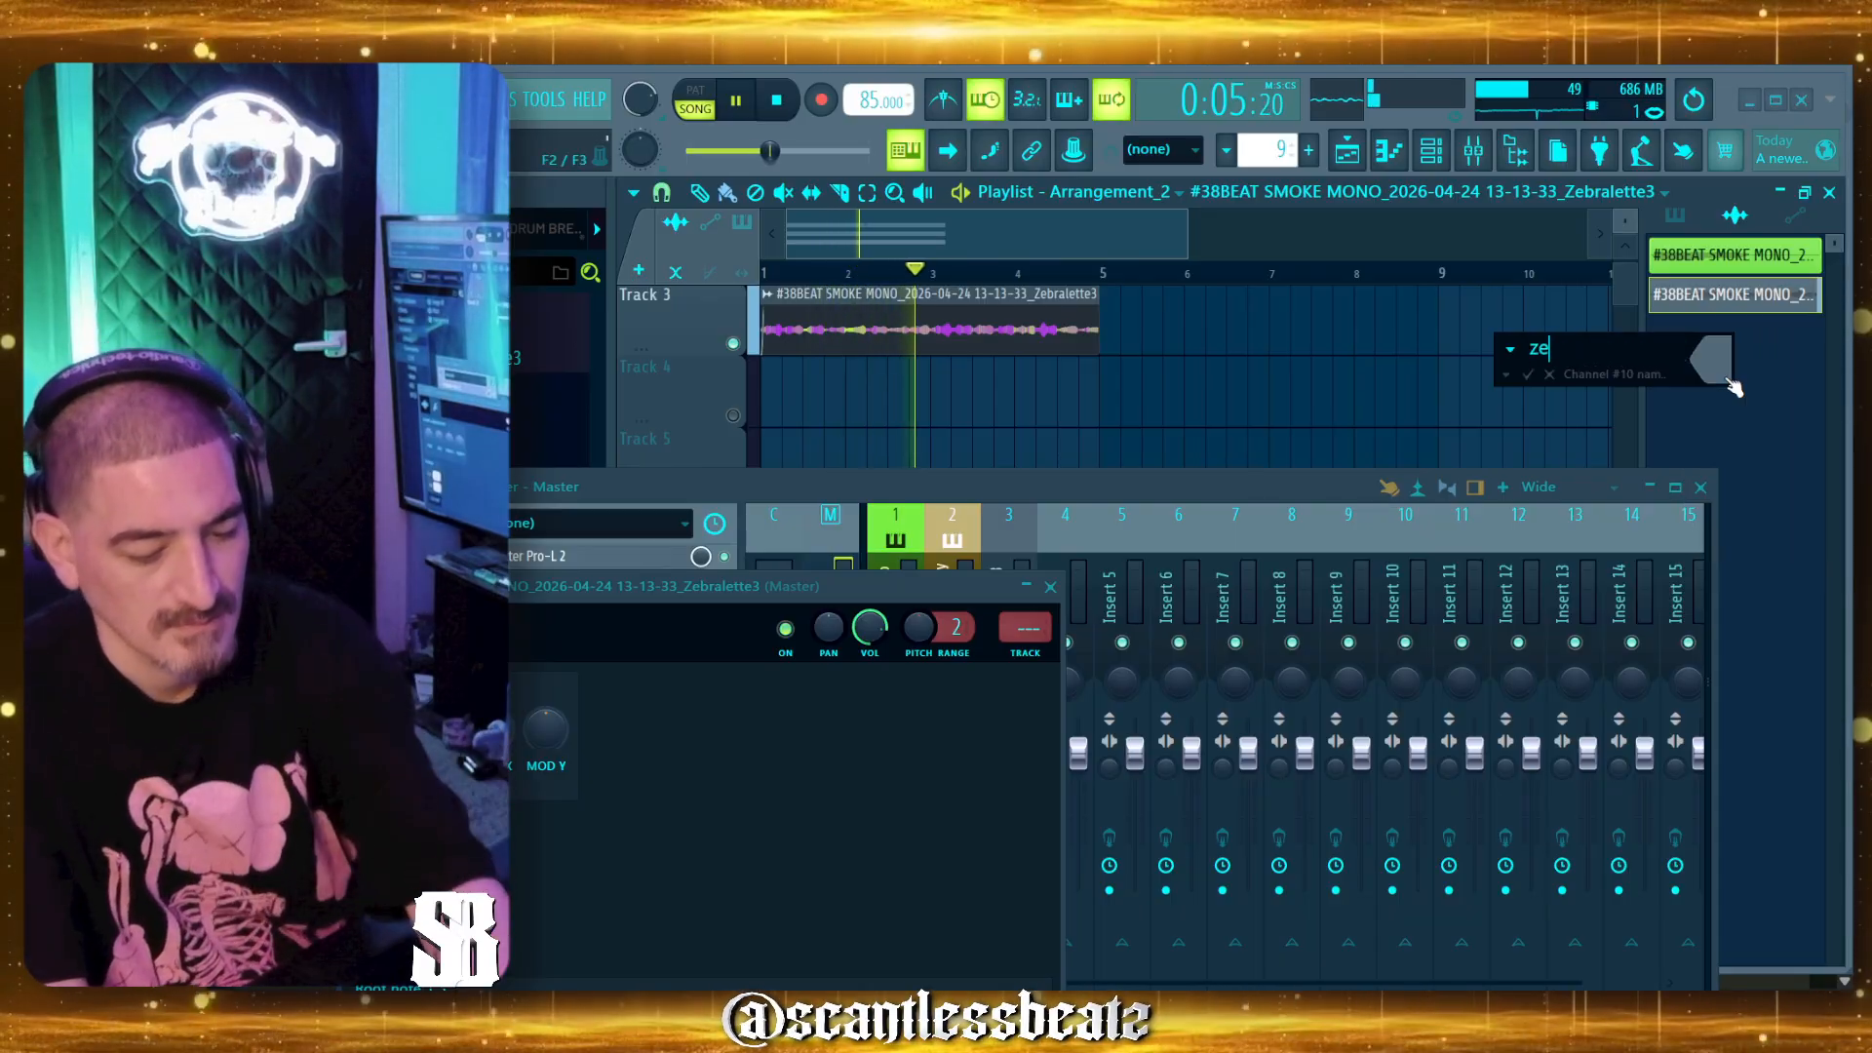
text(ebra)
key(Return)
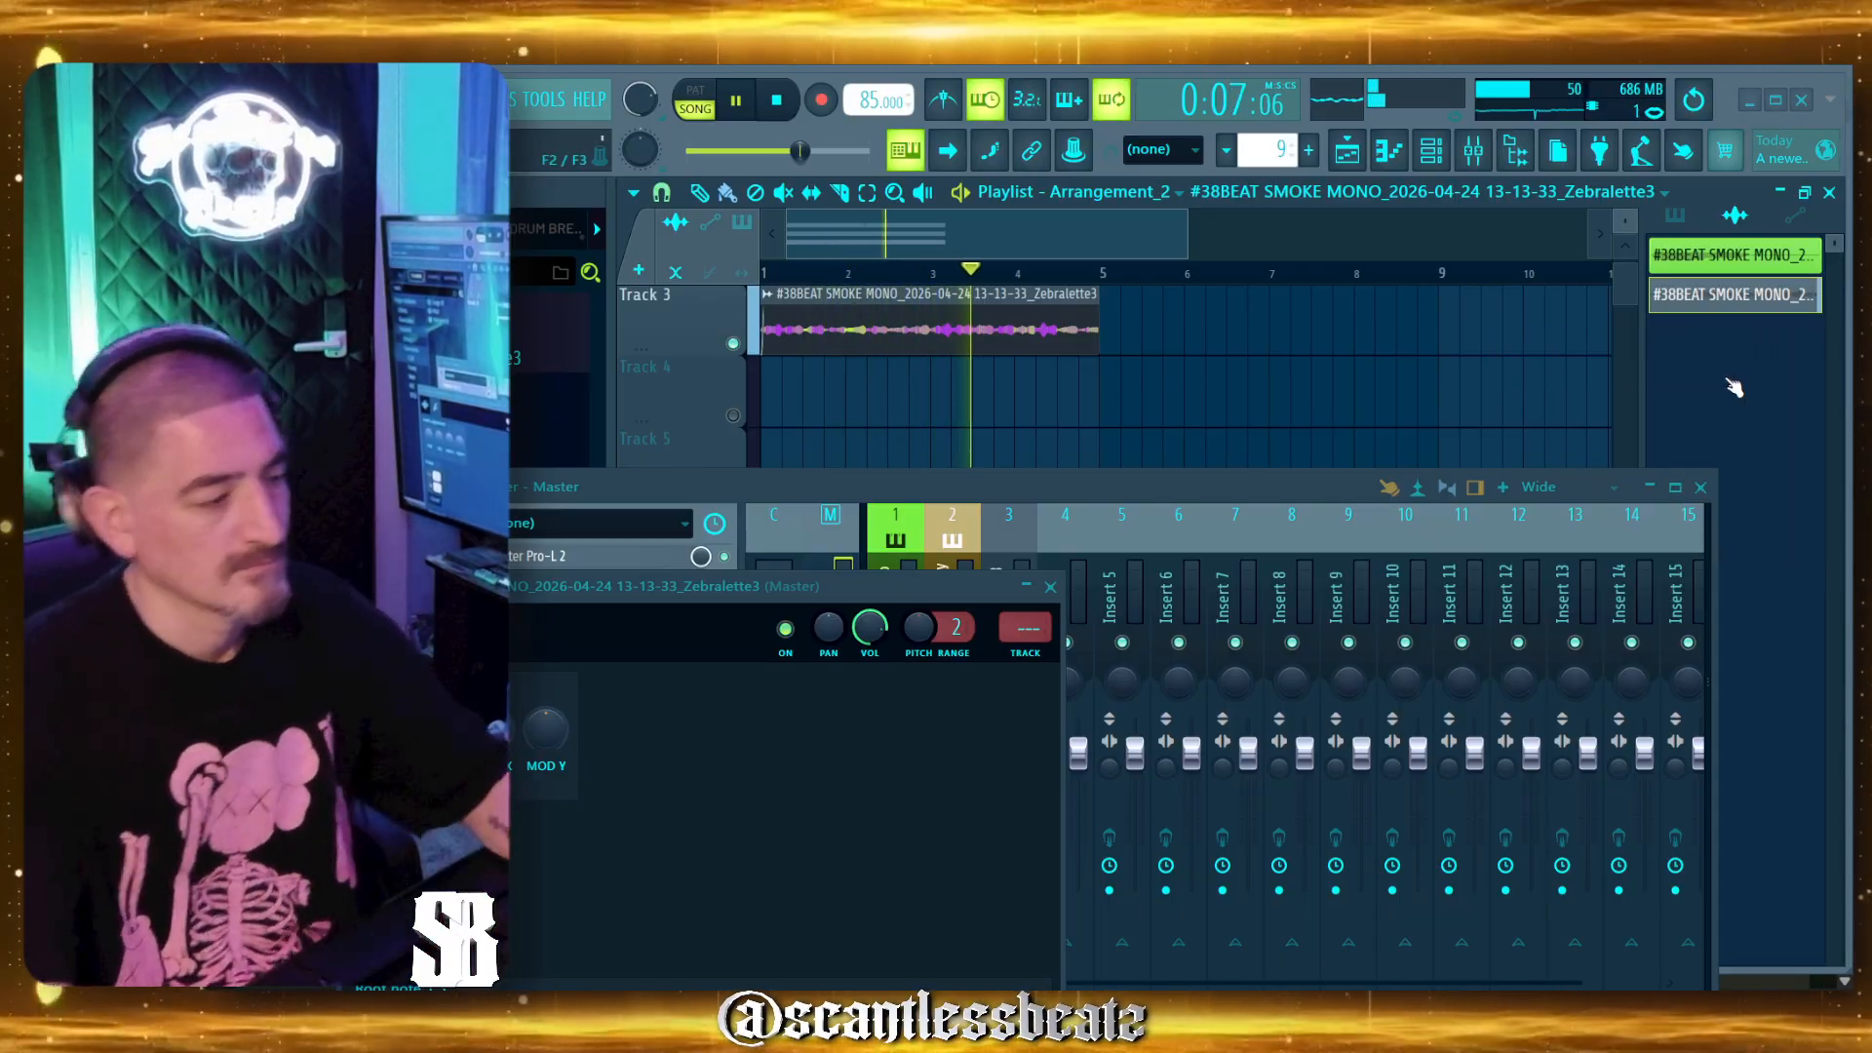
Change the zebra audio clip's color to palette color 1.
right_click(1732, 304)
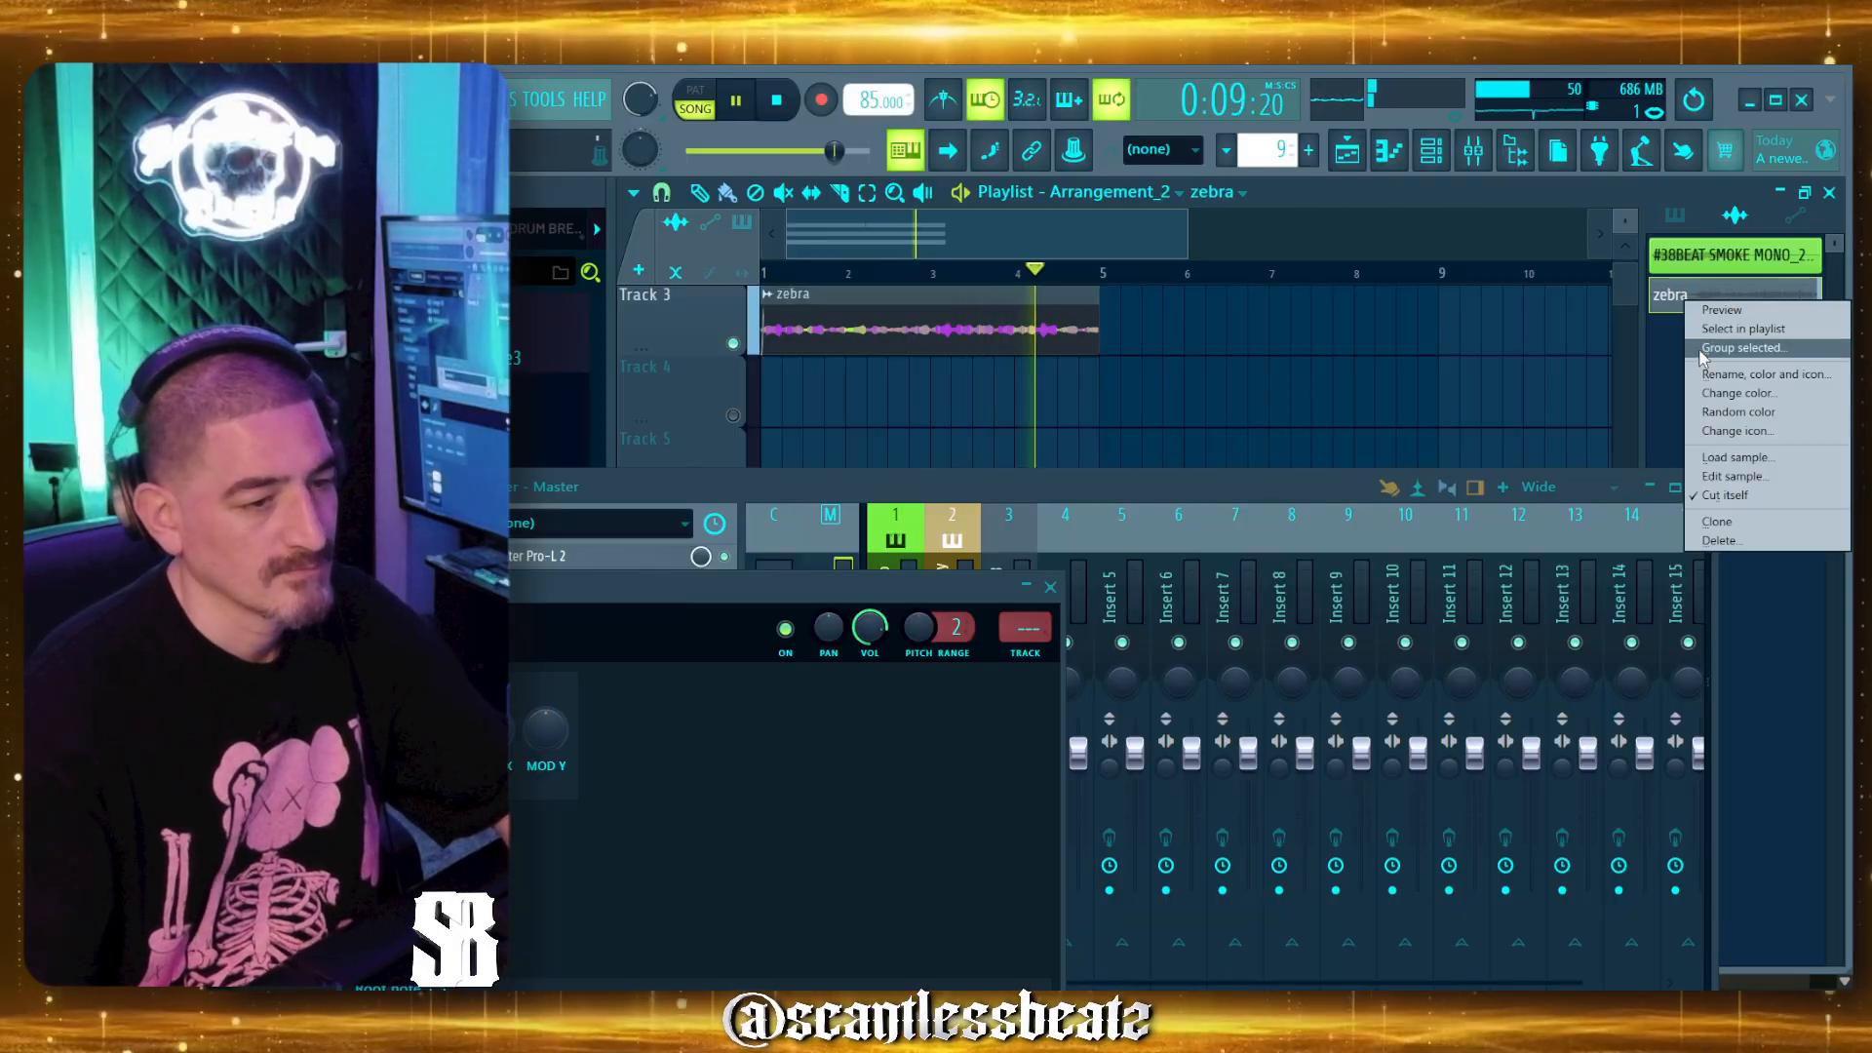
click(1733, 394)
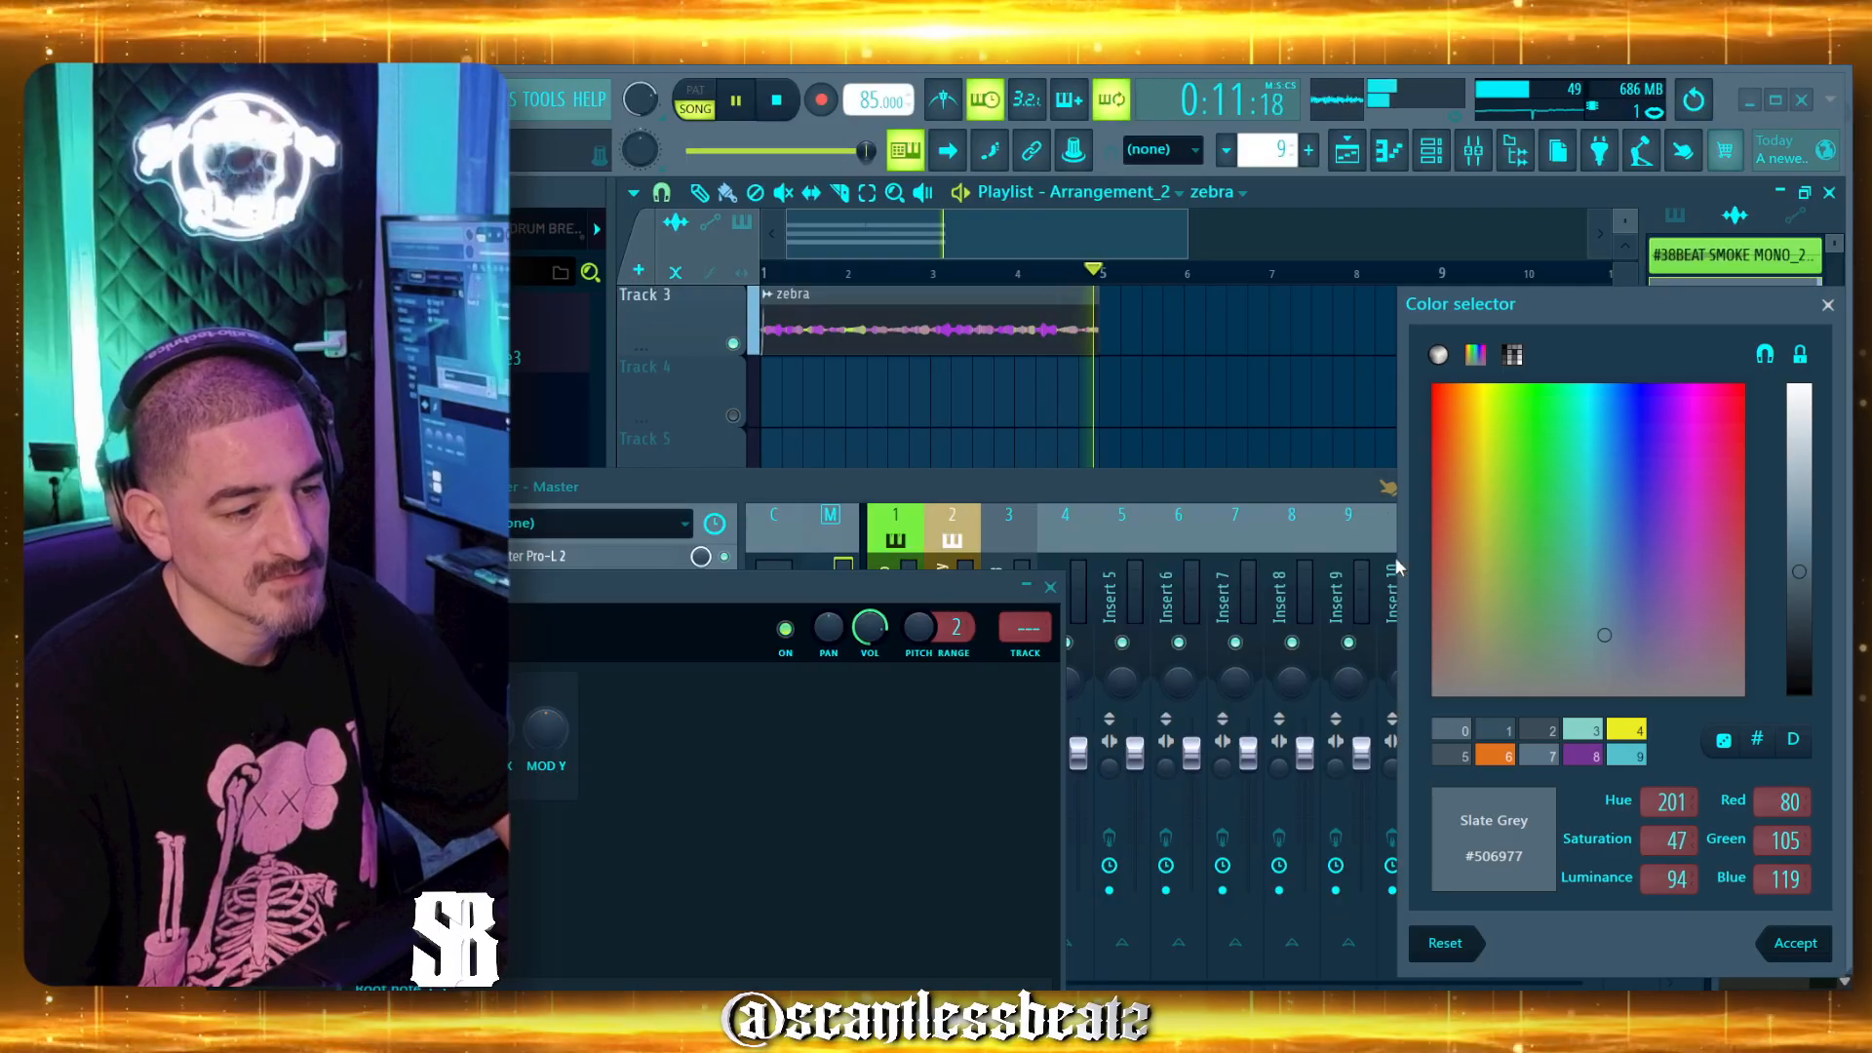
click(1505, 740)
key(Return)
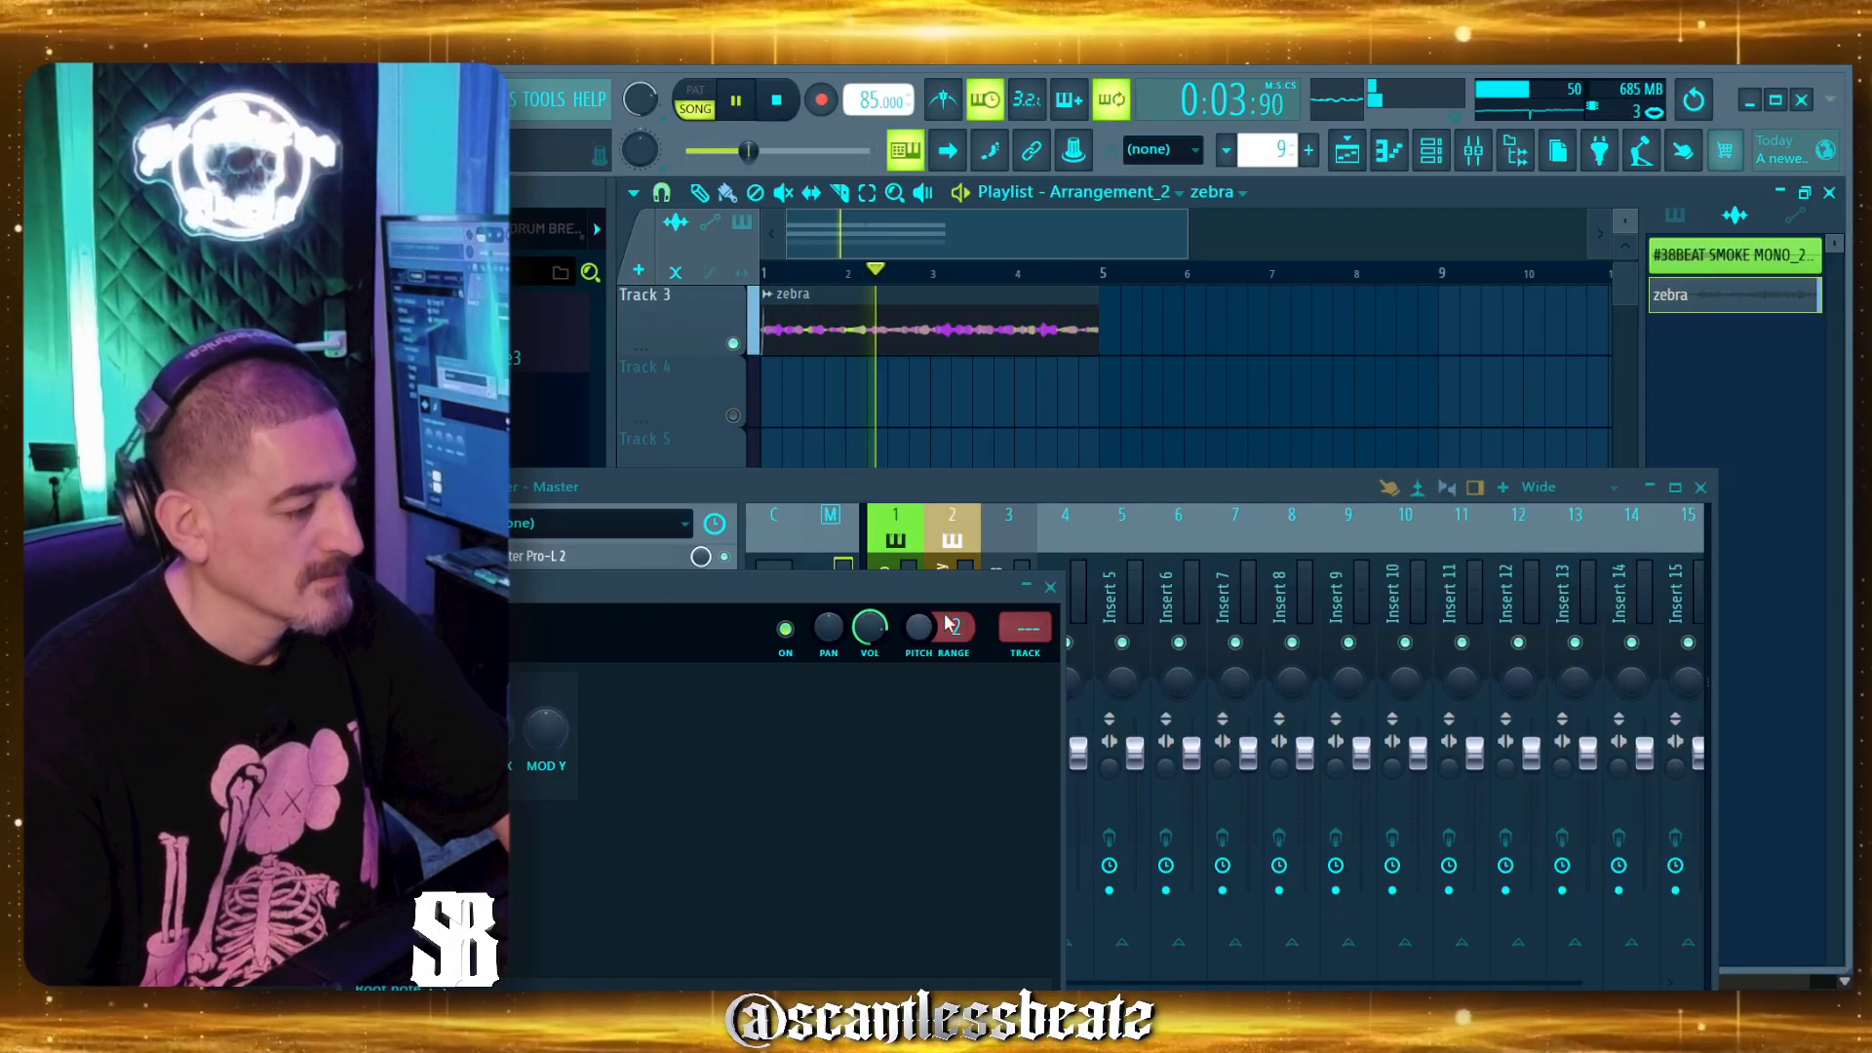
Close the zebra clip's channel settings and show the Channel rack.
click(1051, 586)
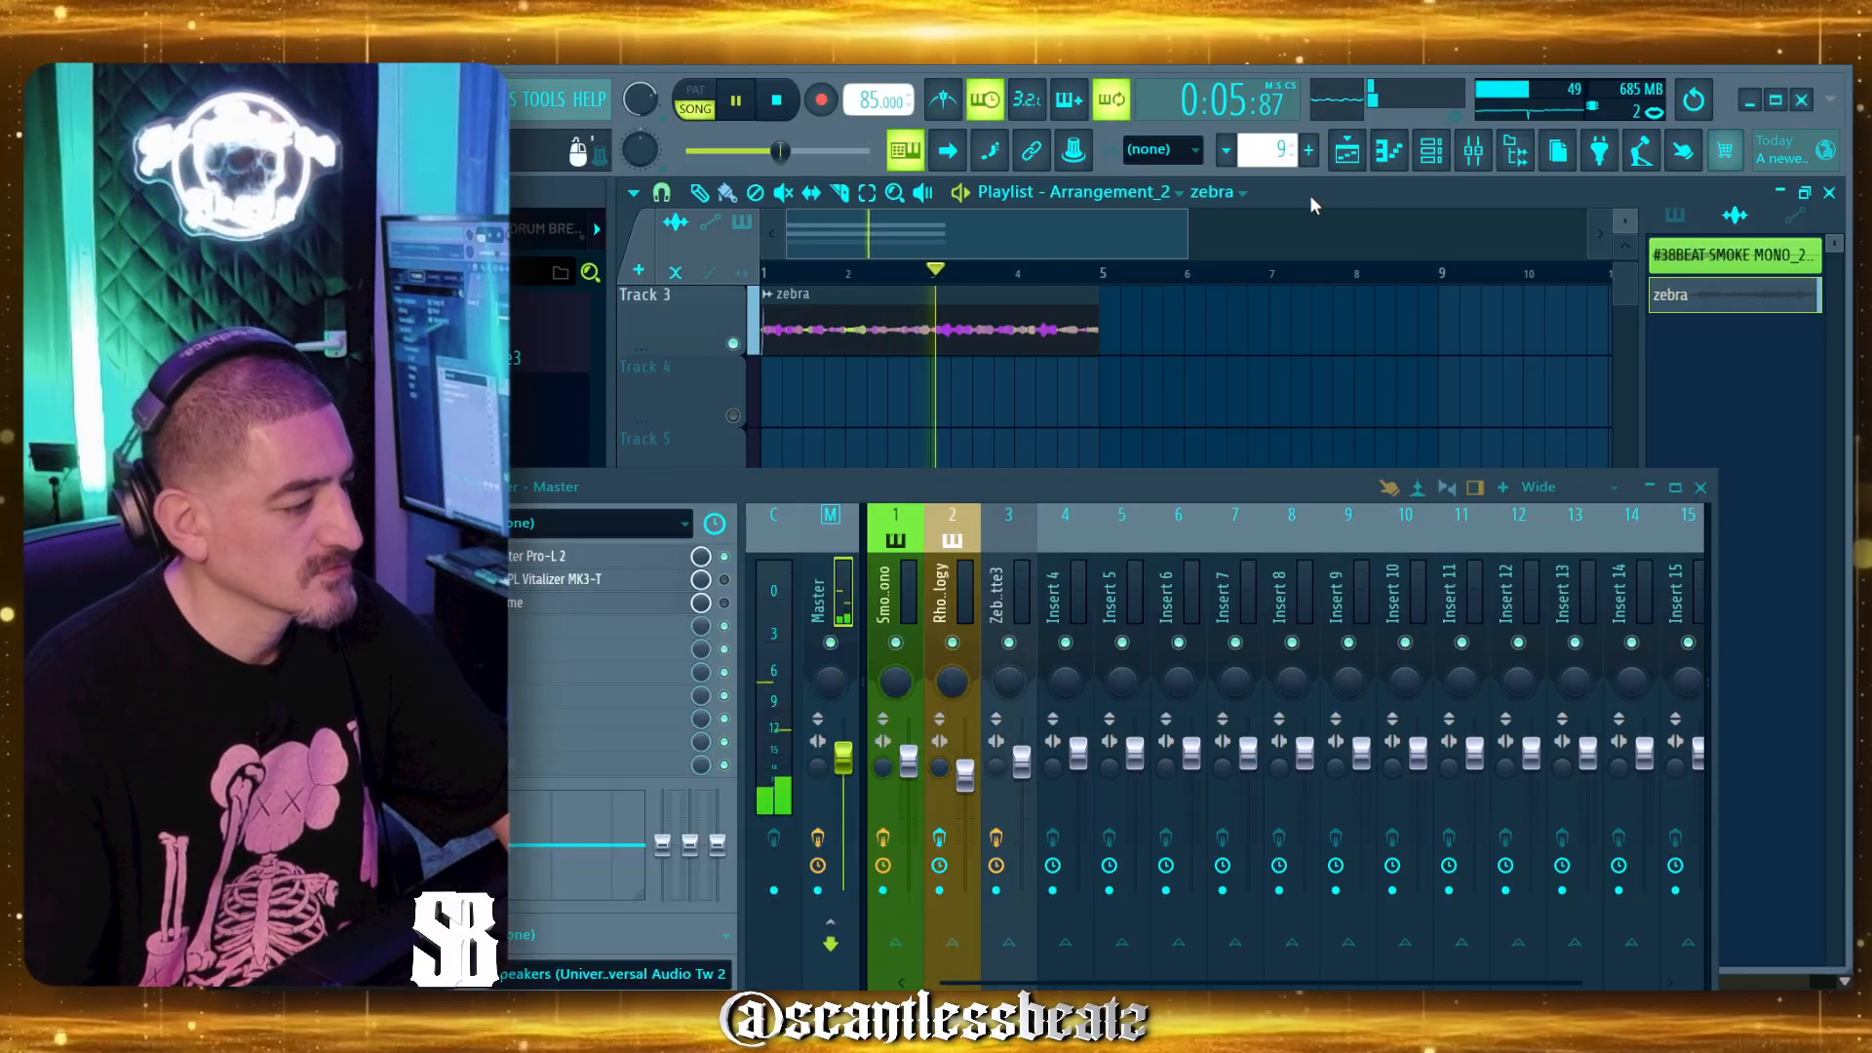
key(F6)
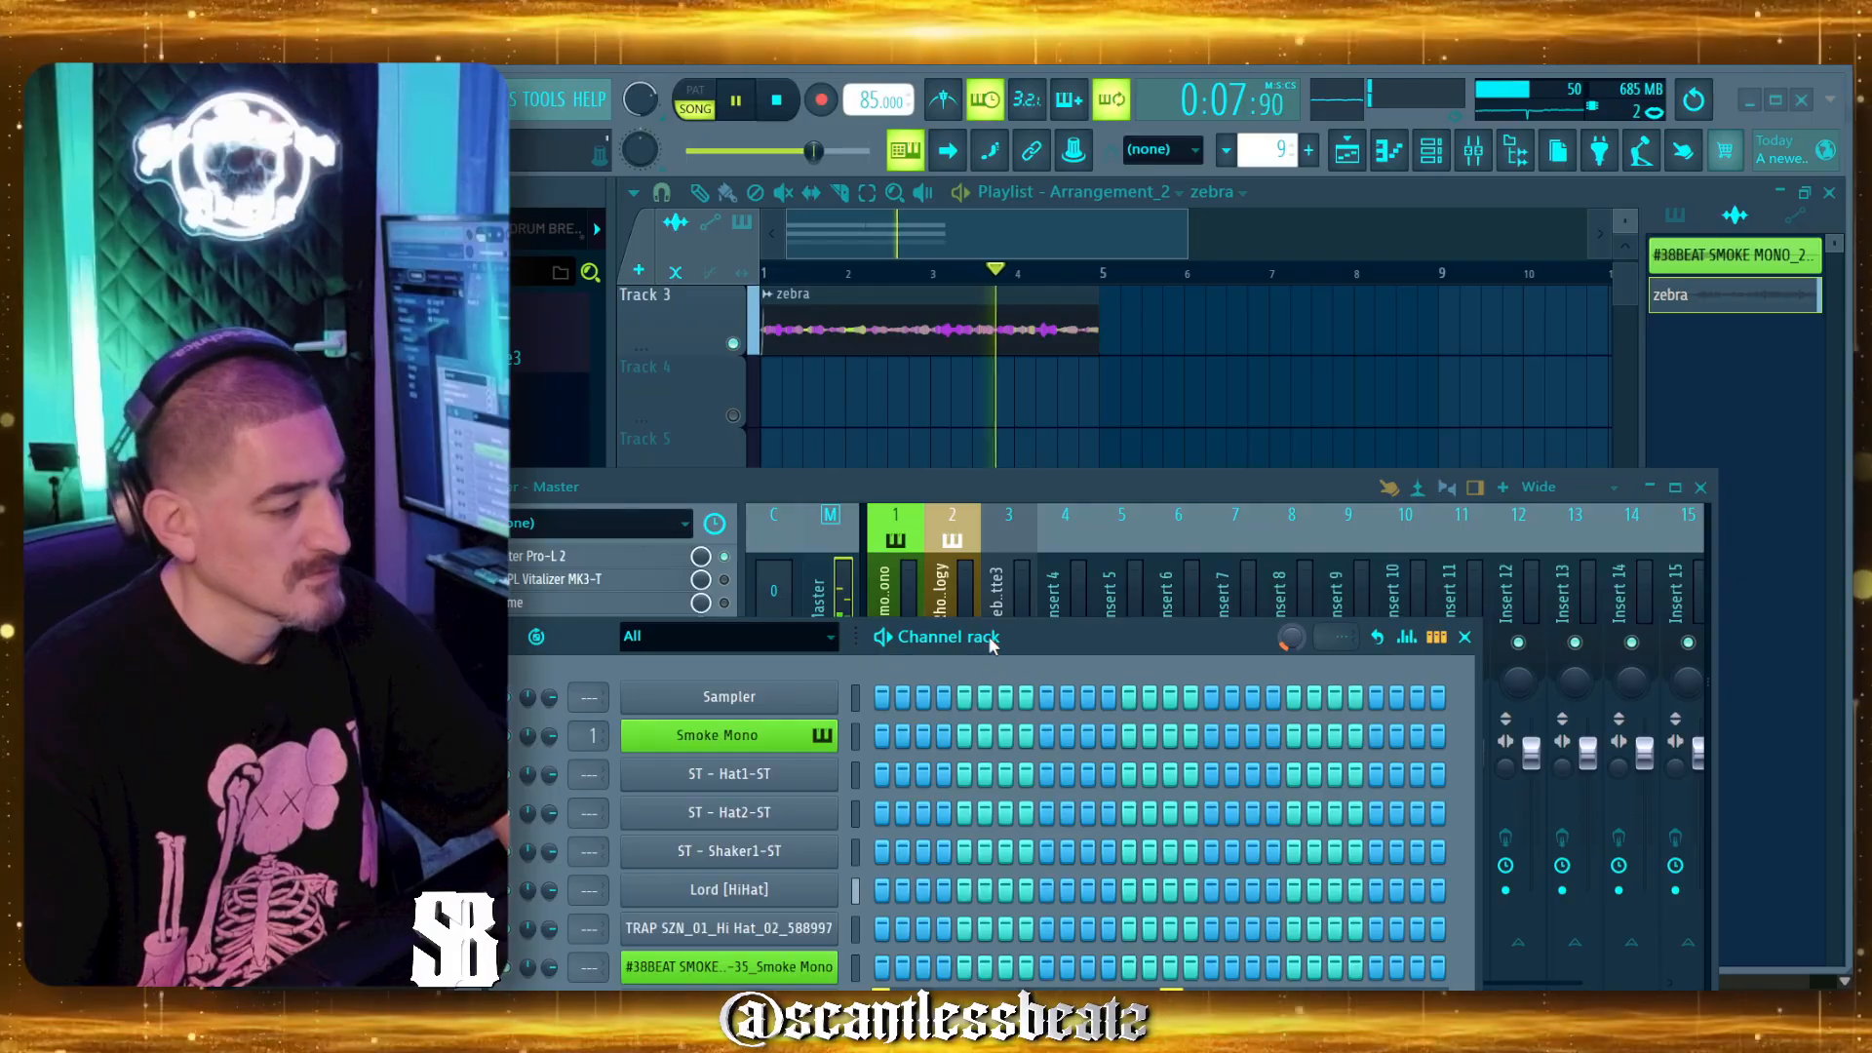
Open the Zebralette3 channel's plugin window, position it so the whole interface fits on screen, and stop playback.
drag(989, 640, 1123, 371)
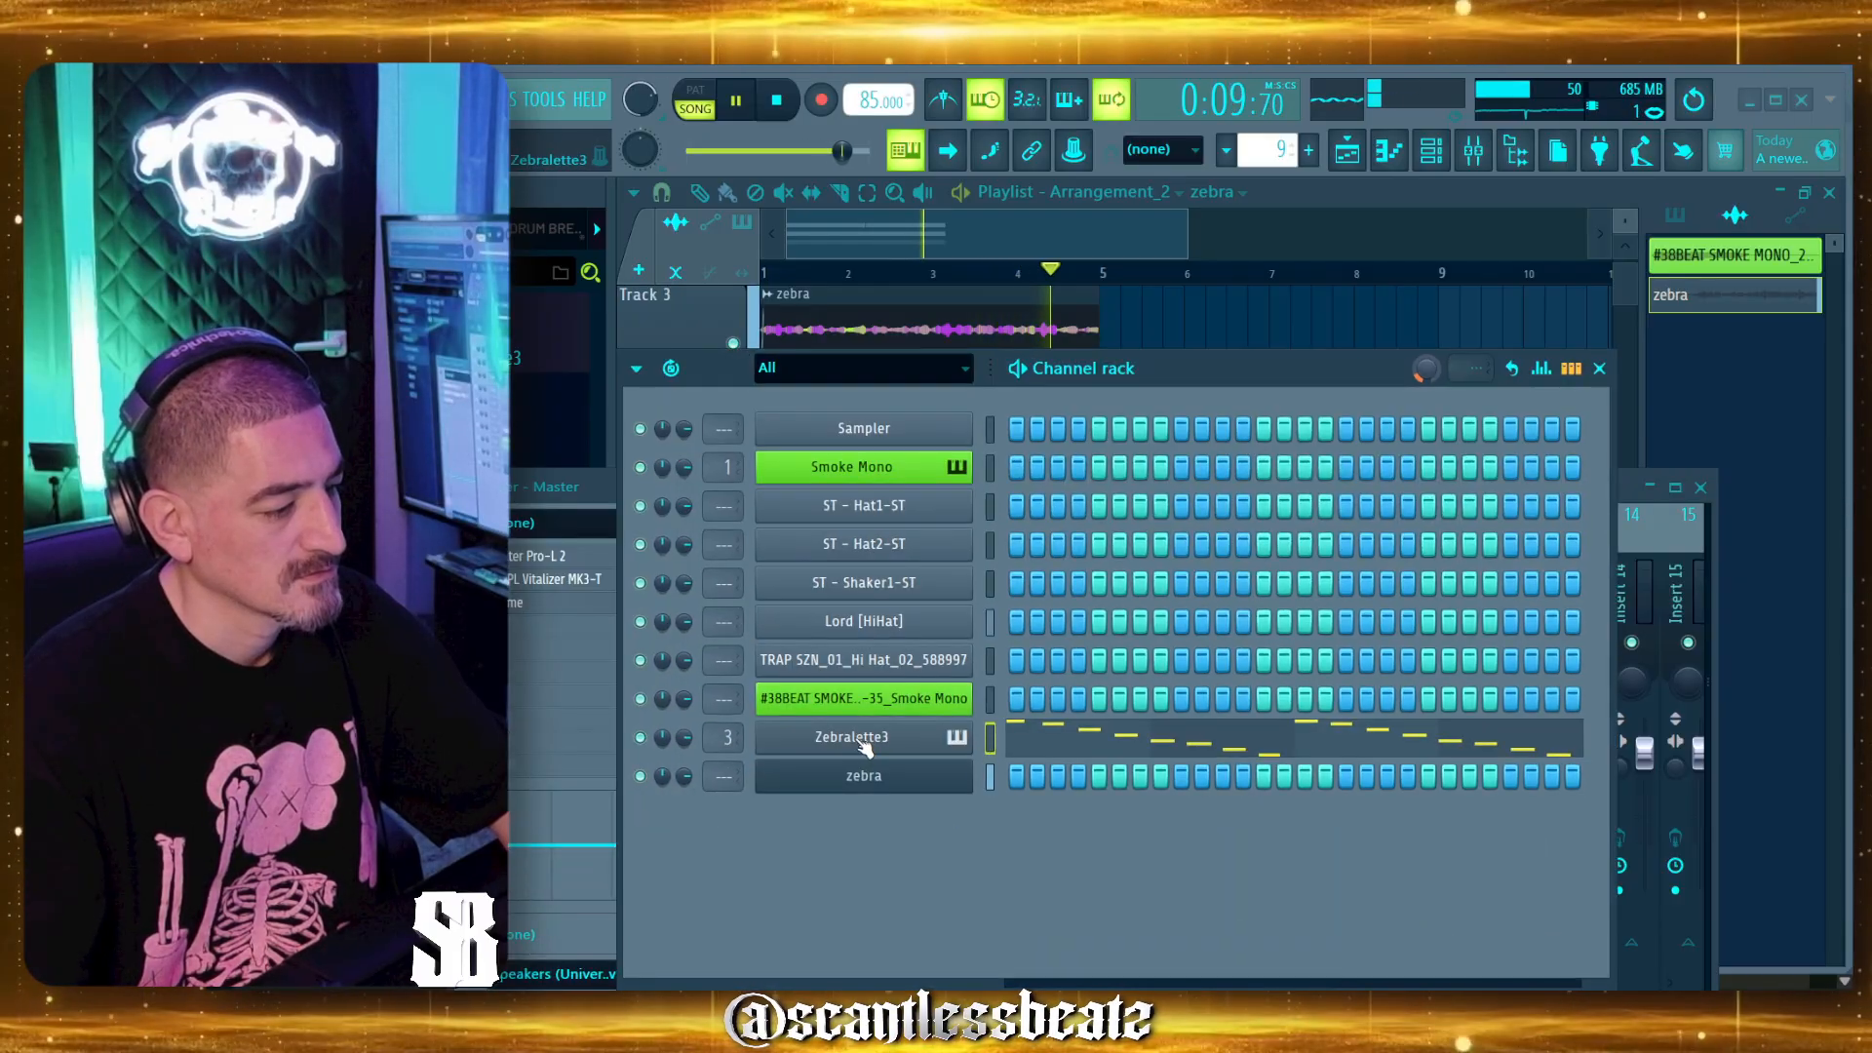
click(821, 743)
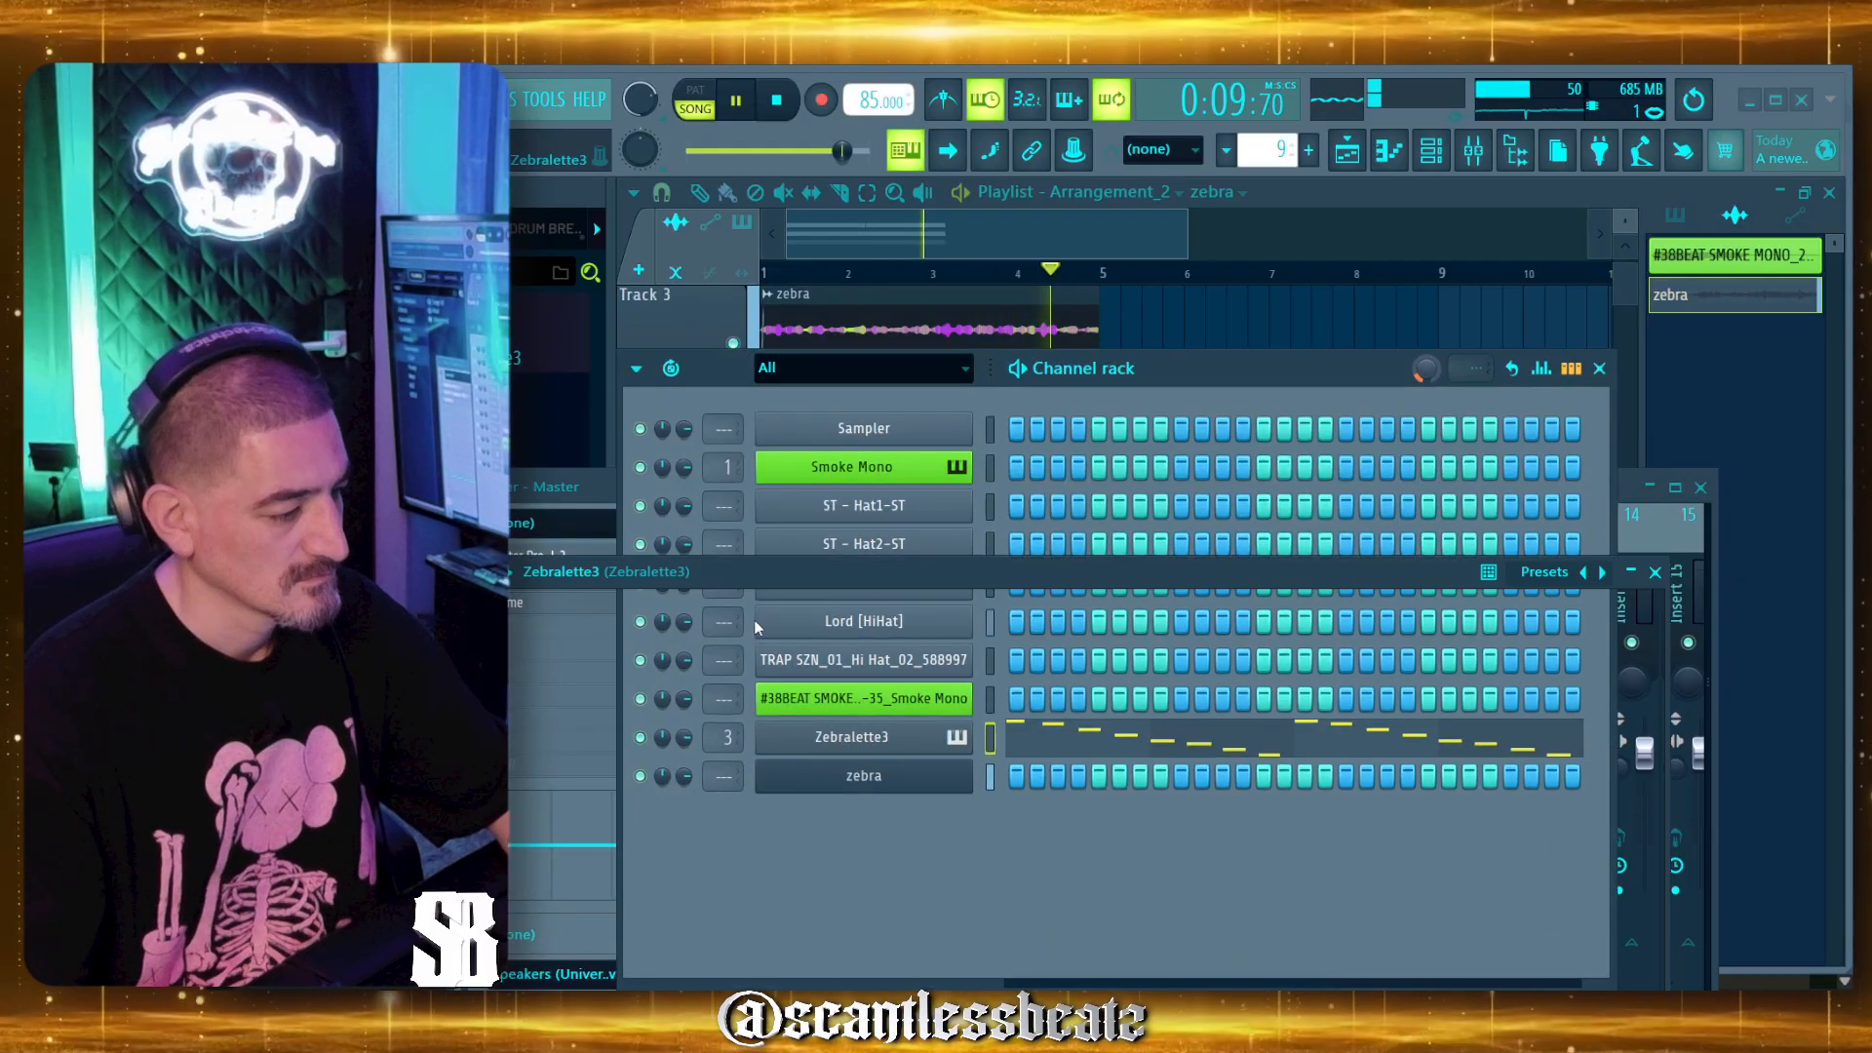
drag(881, 577, 876, 141)
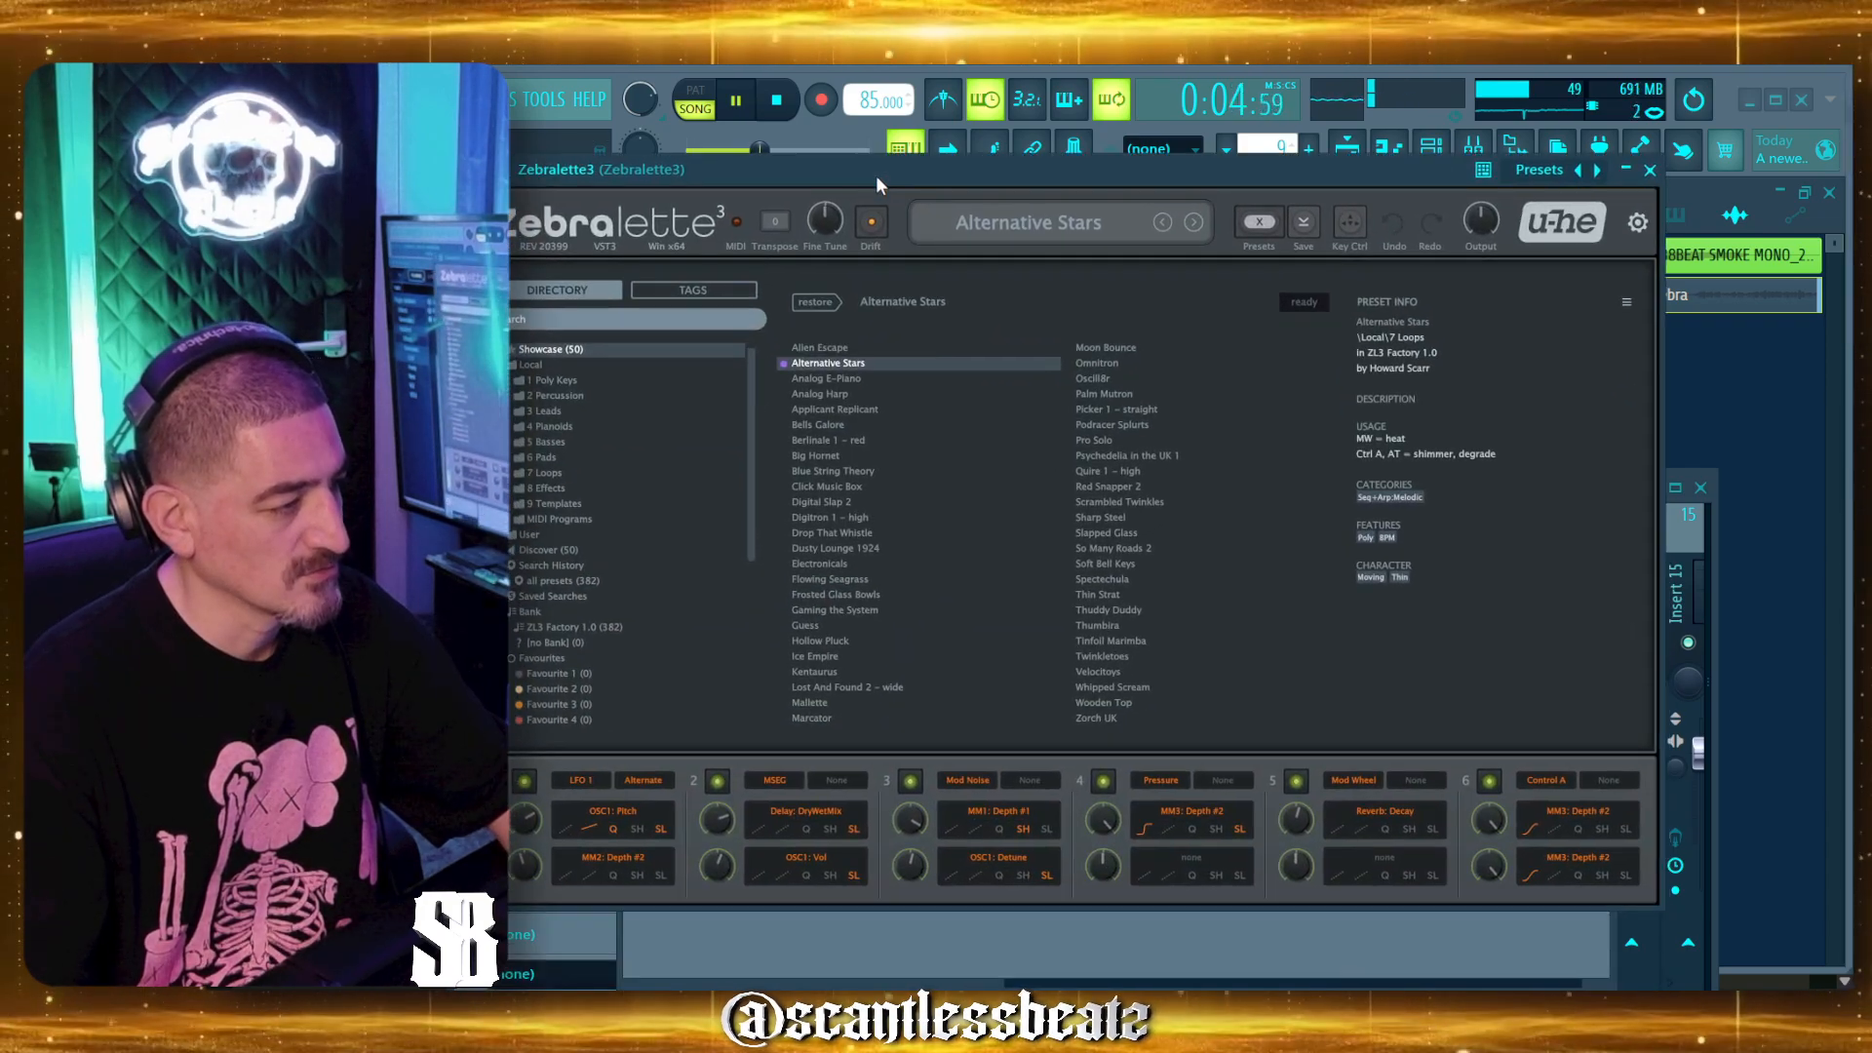
key(space)
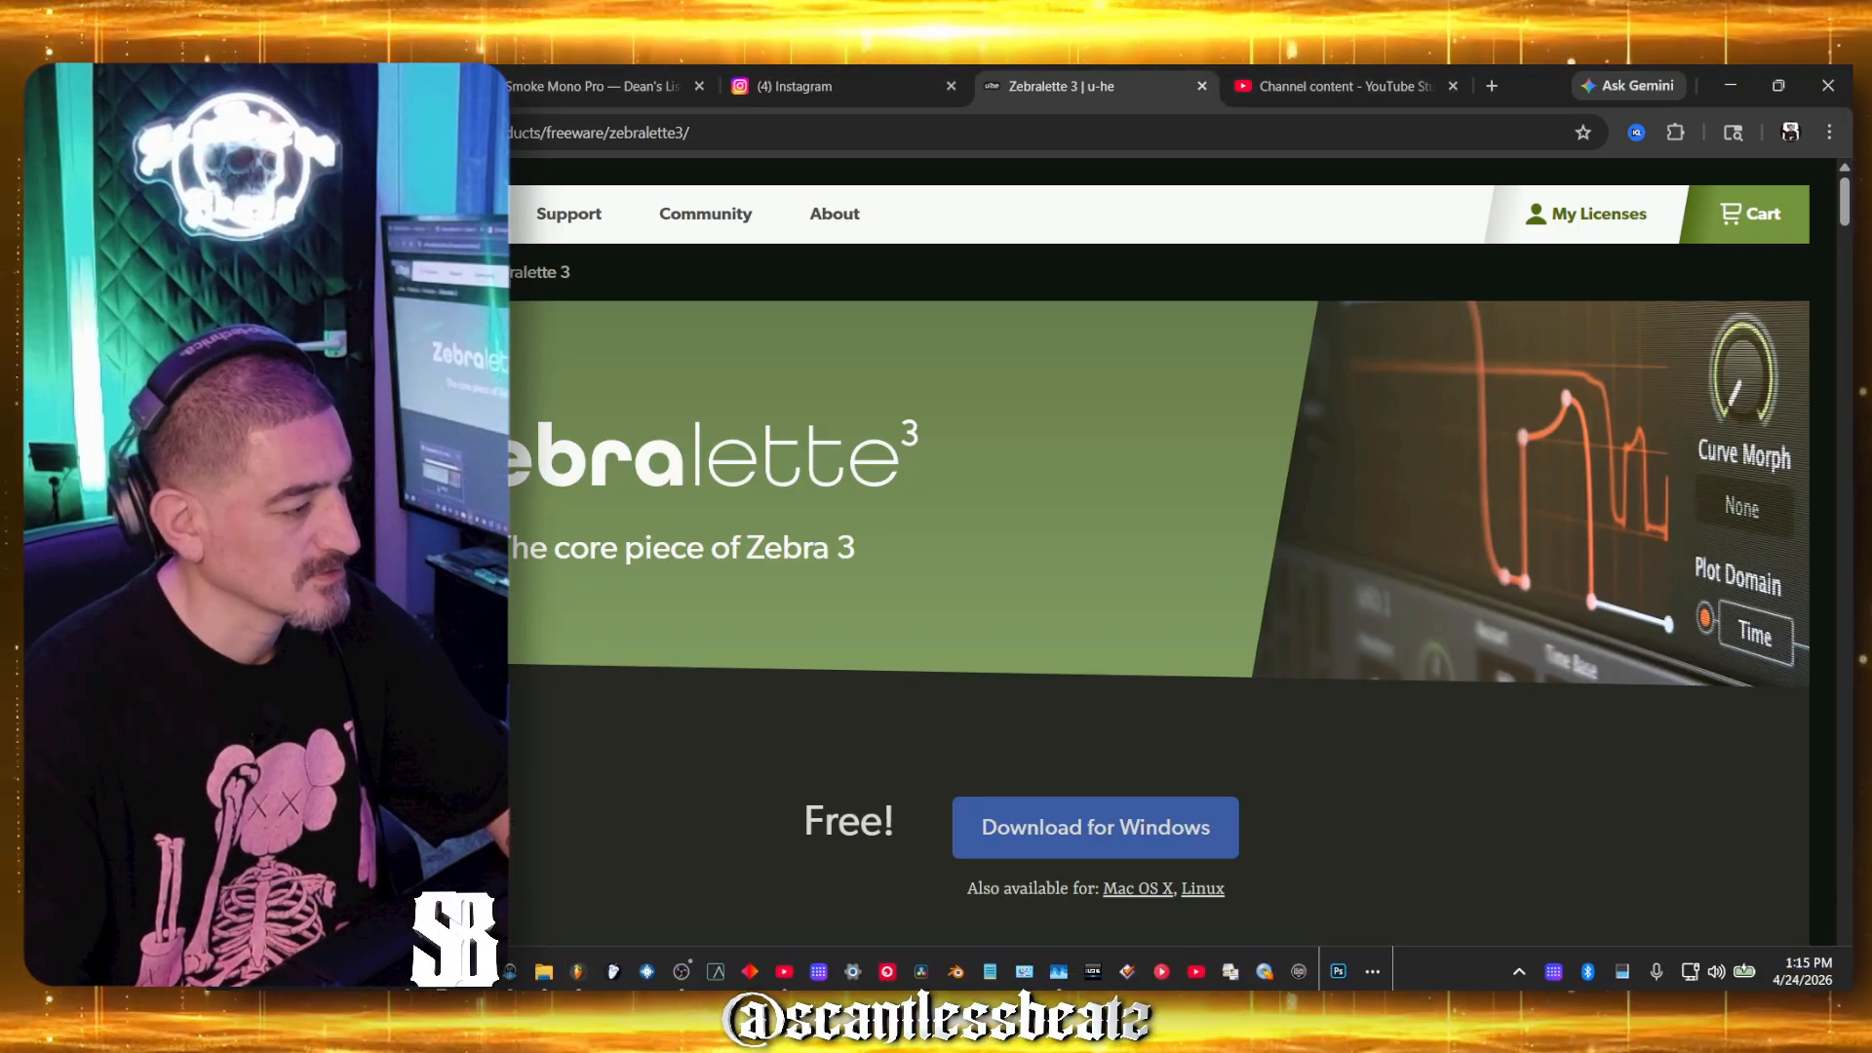
Switch to the web browser to view u-he's Zebralette 3 download page, and return to FL Studio.
click(450, 850)
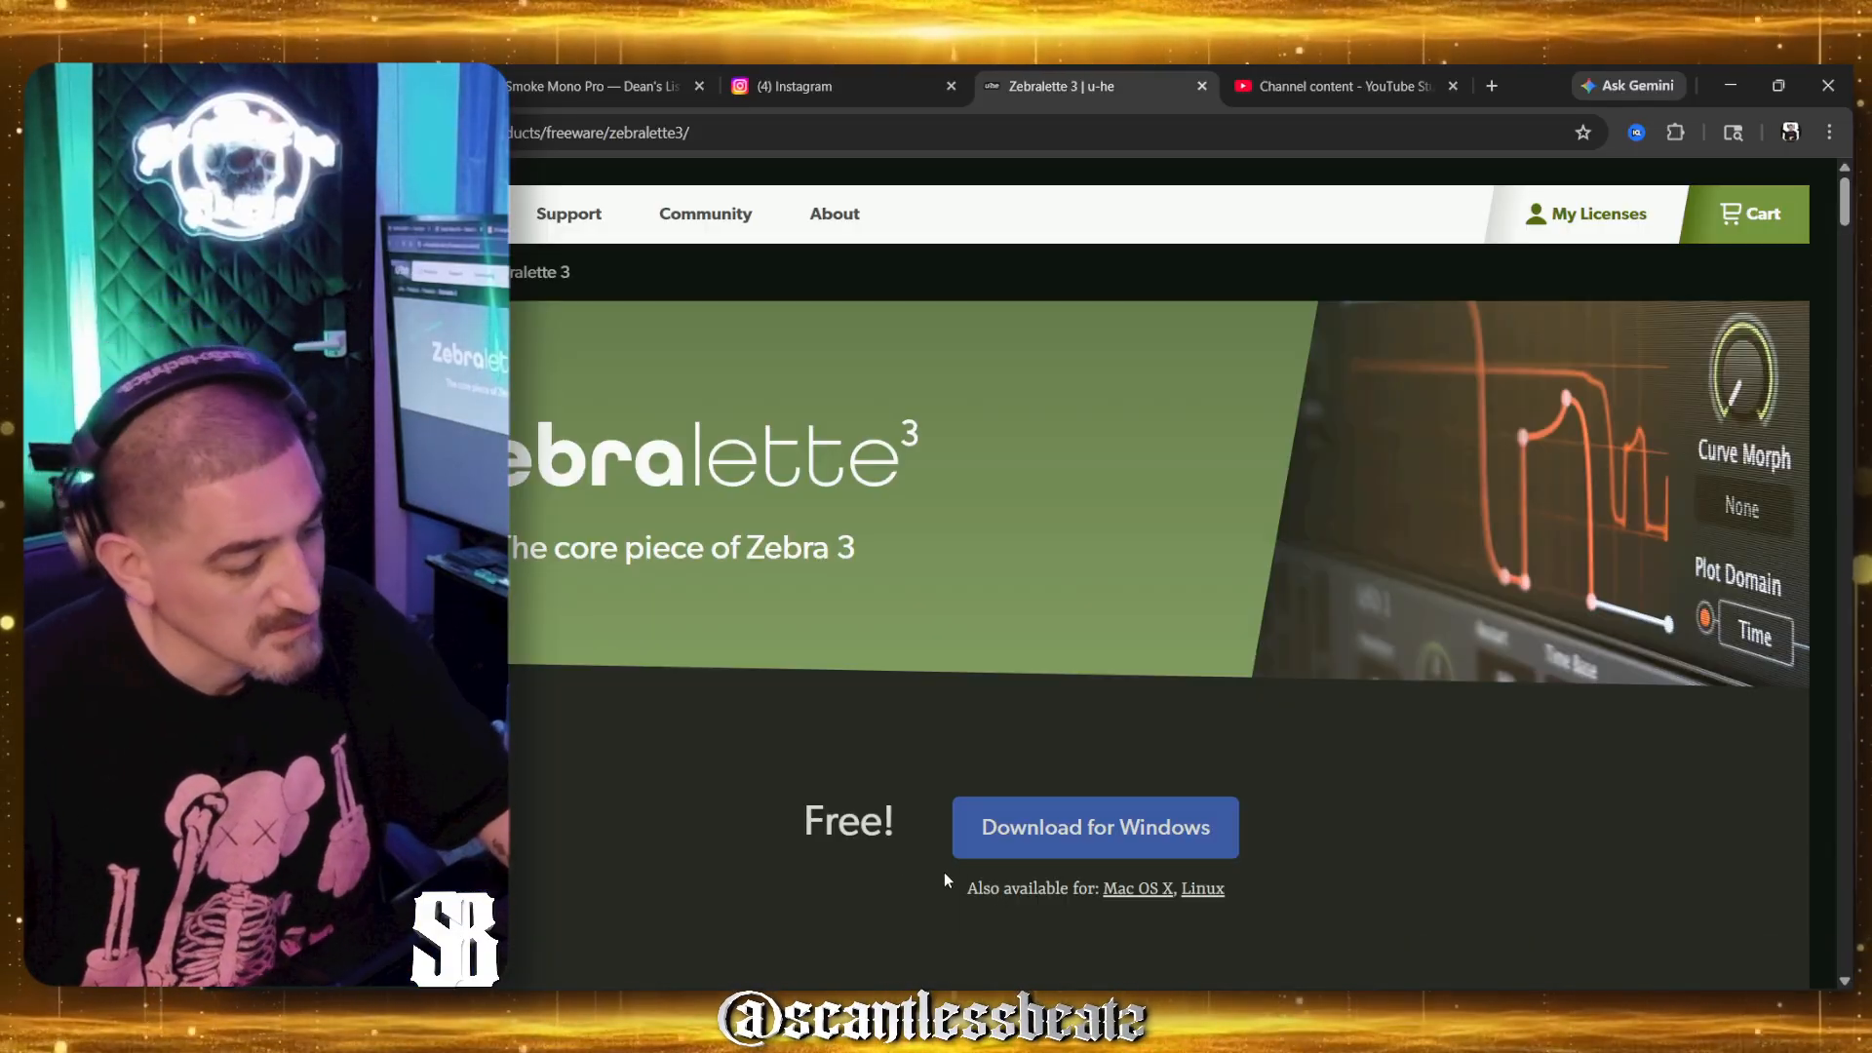
scroll(944, 872, down, 7)
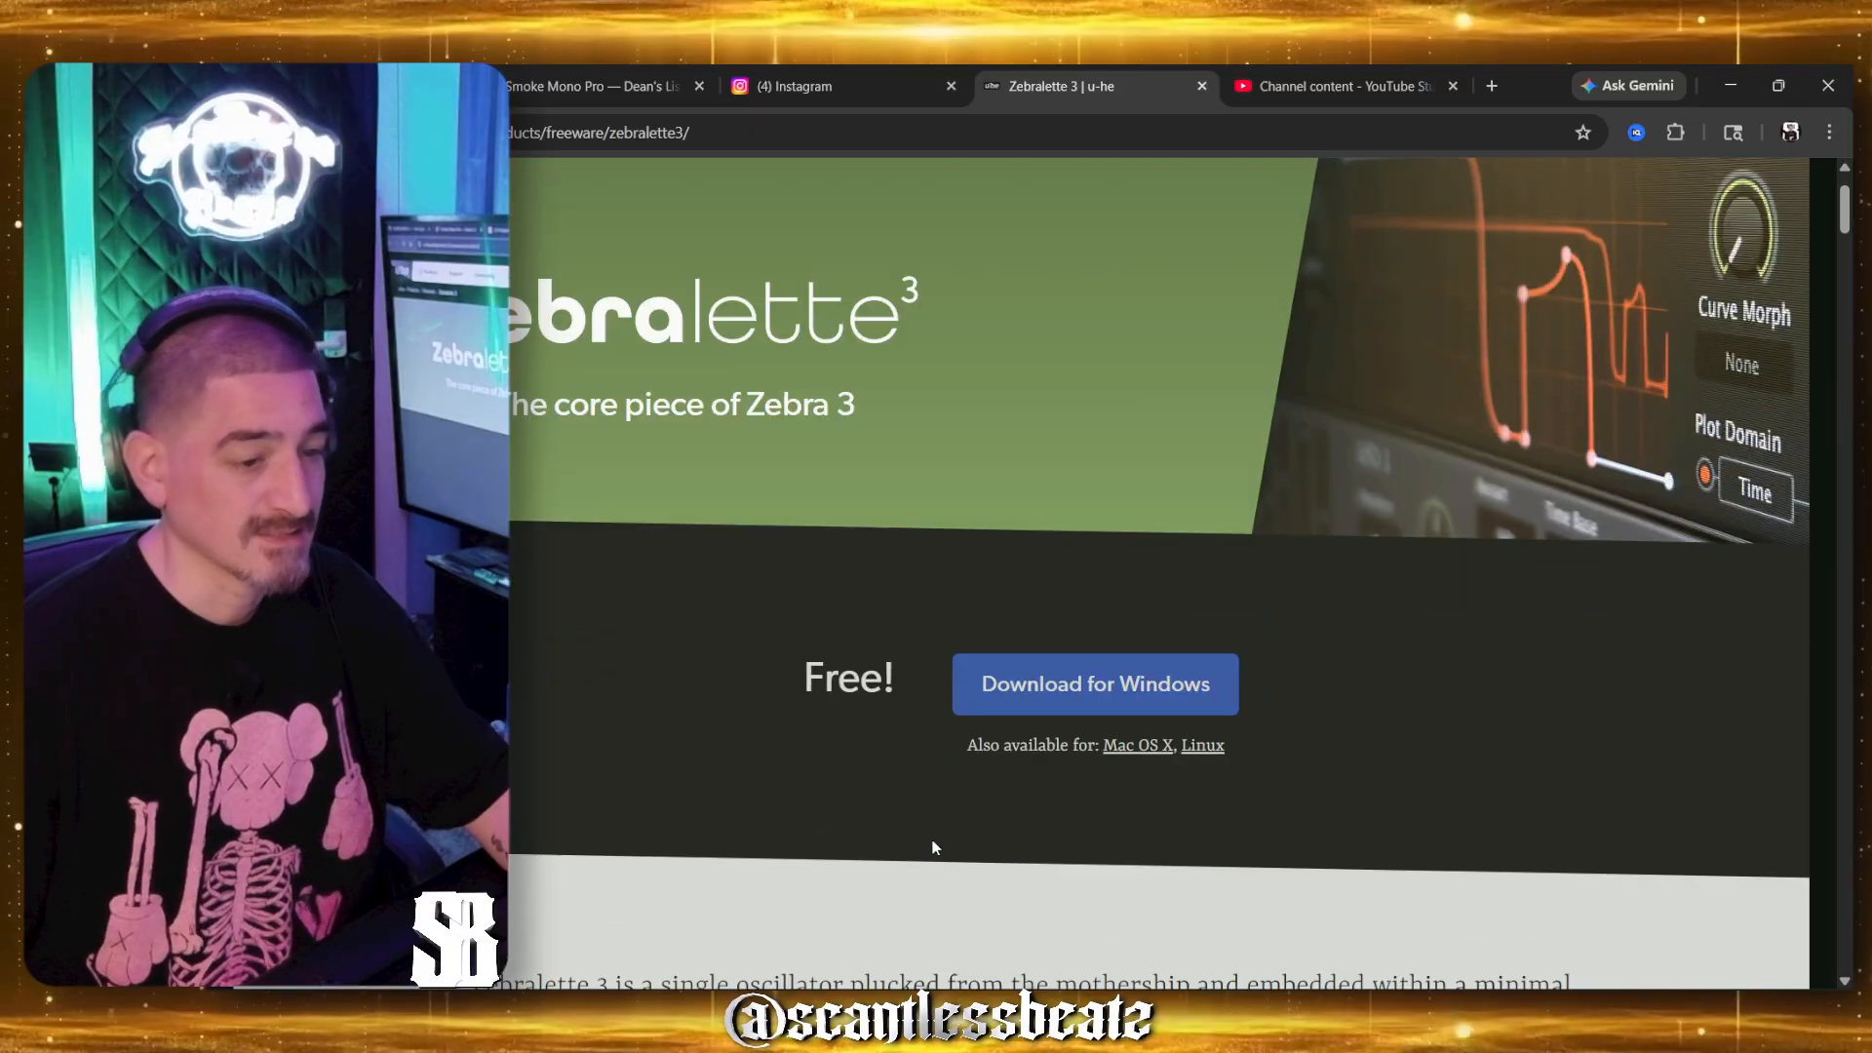
scroll(696, 769, up, 7)
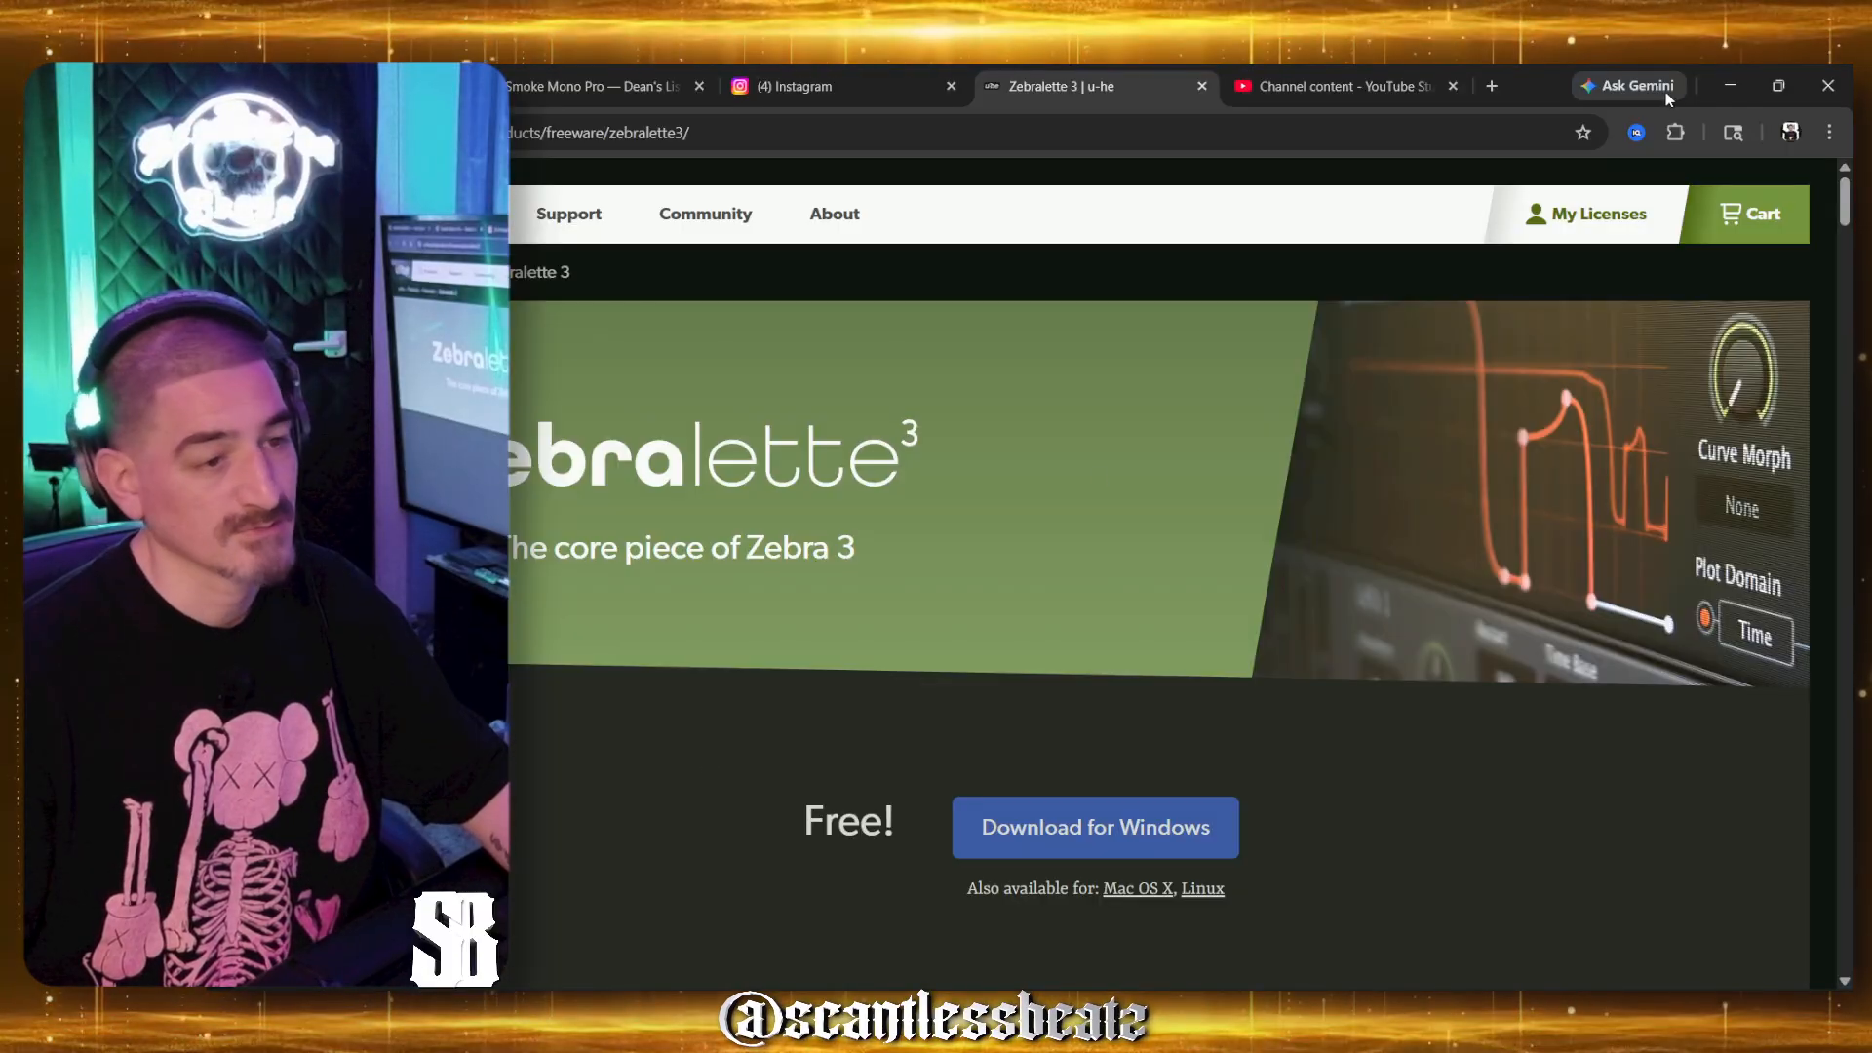
click(1732, 88)
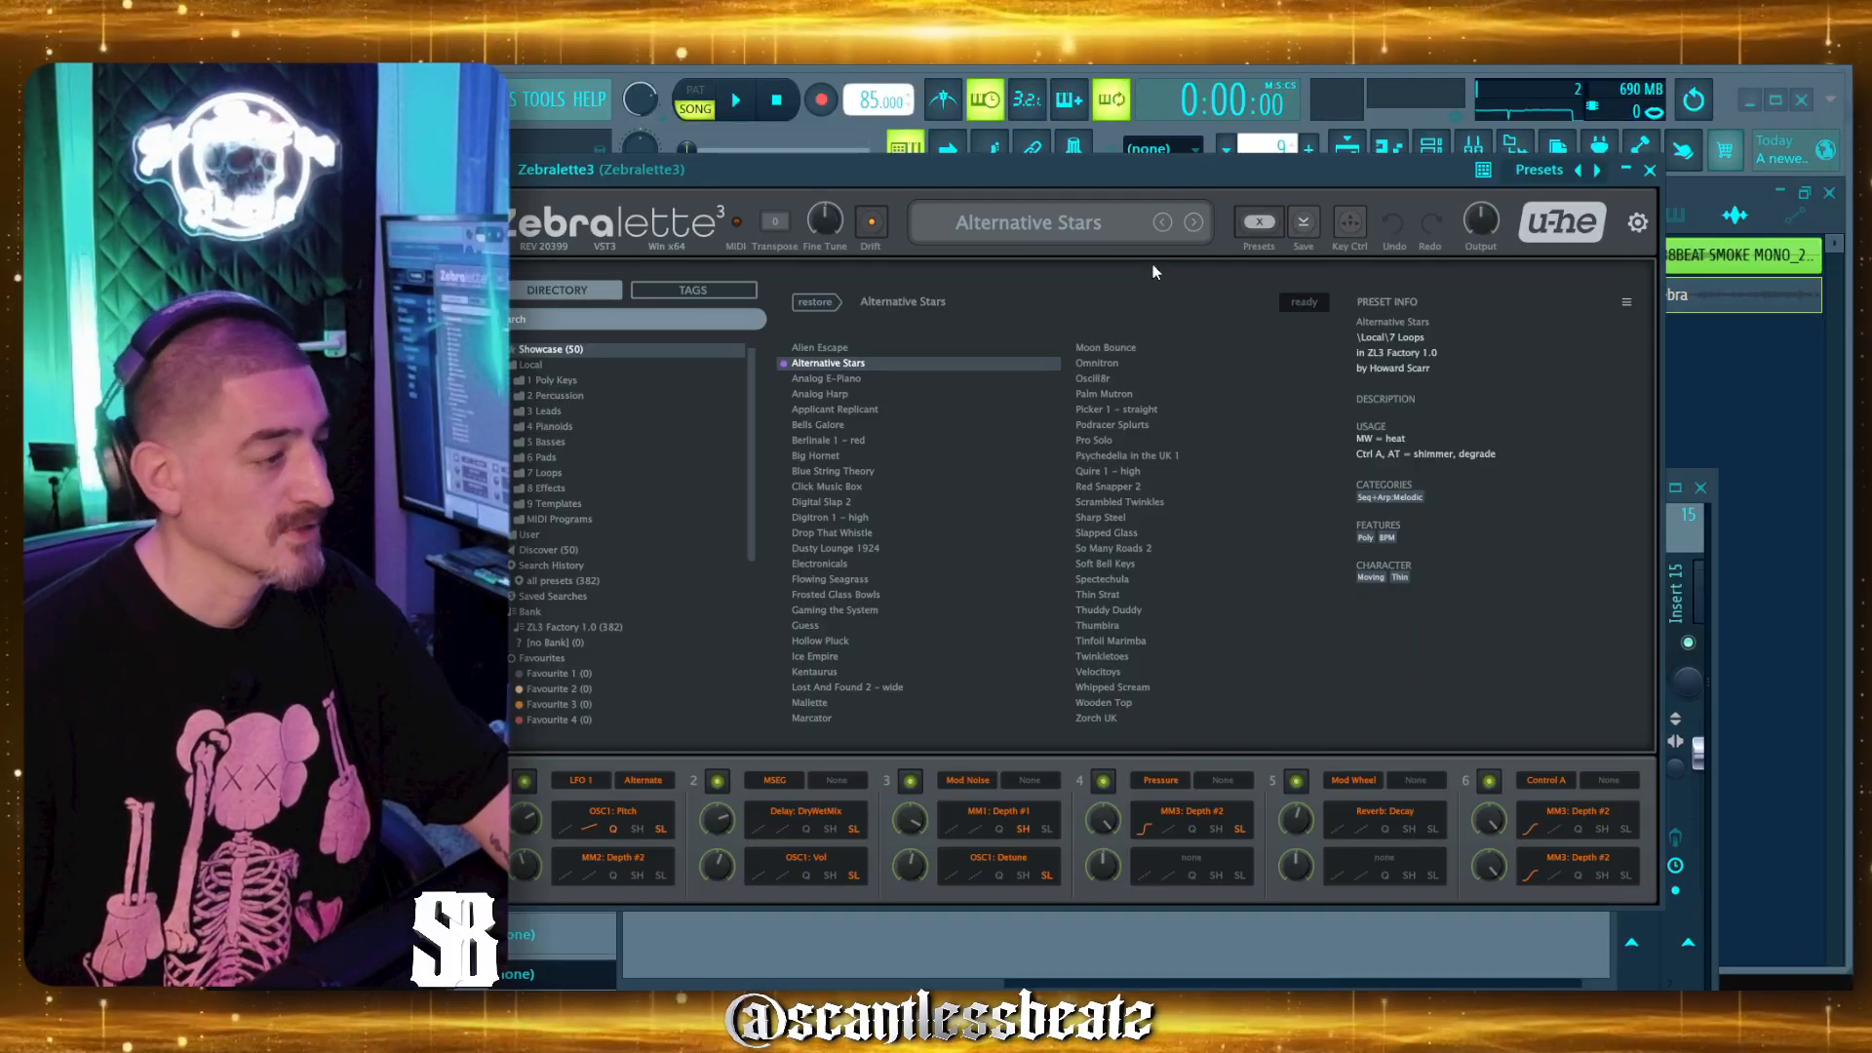